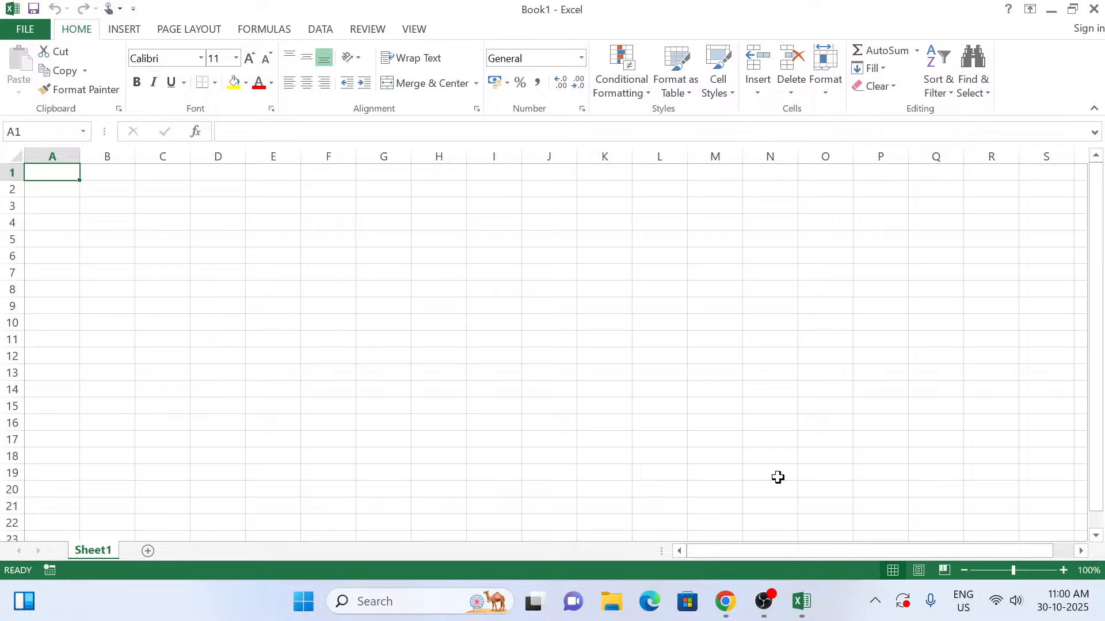
Enter the title 'Top 10 Excel Trick for Interview' in cell A1
left_click(296, 293)
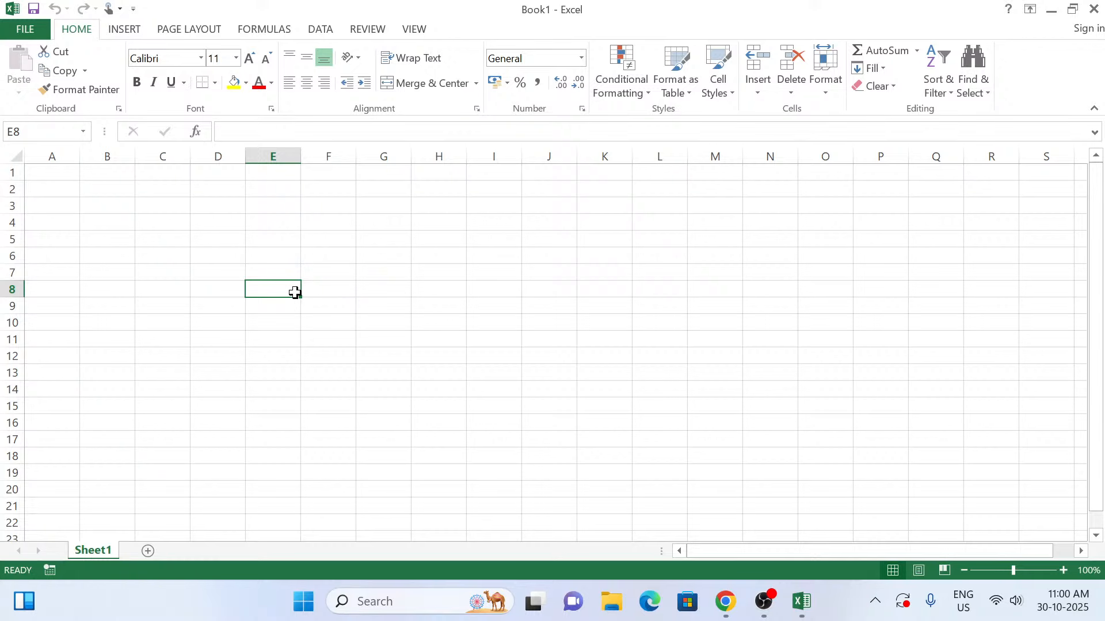
left_click(62, 172)
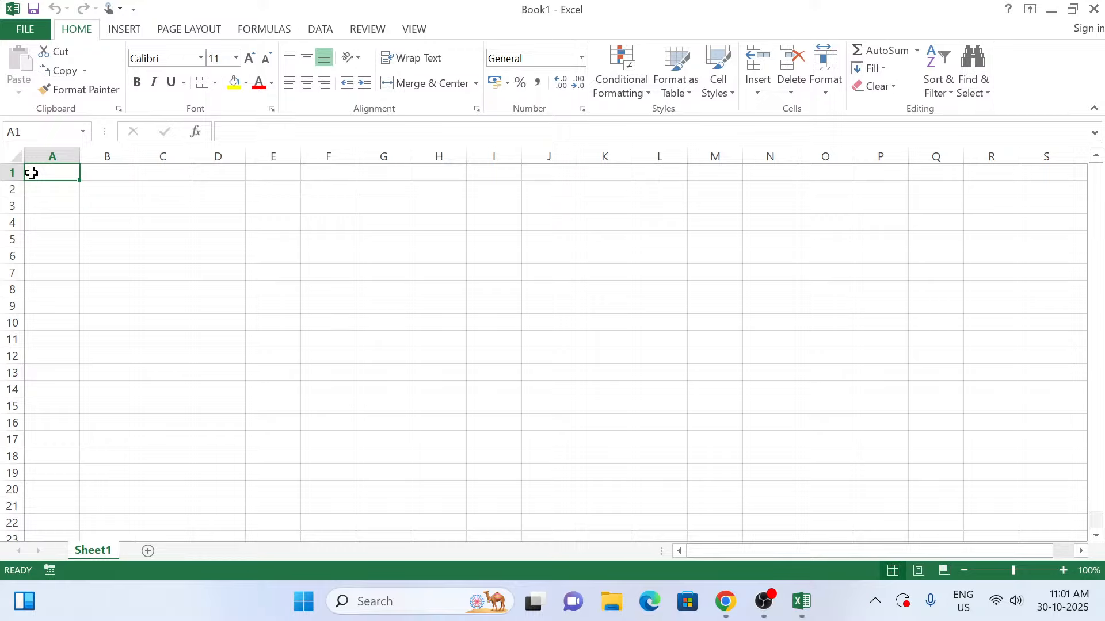
type("1")
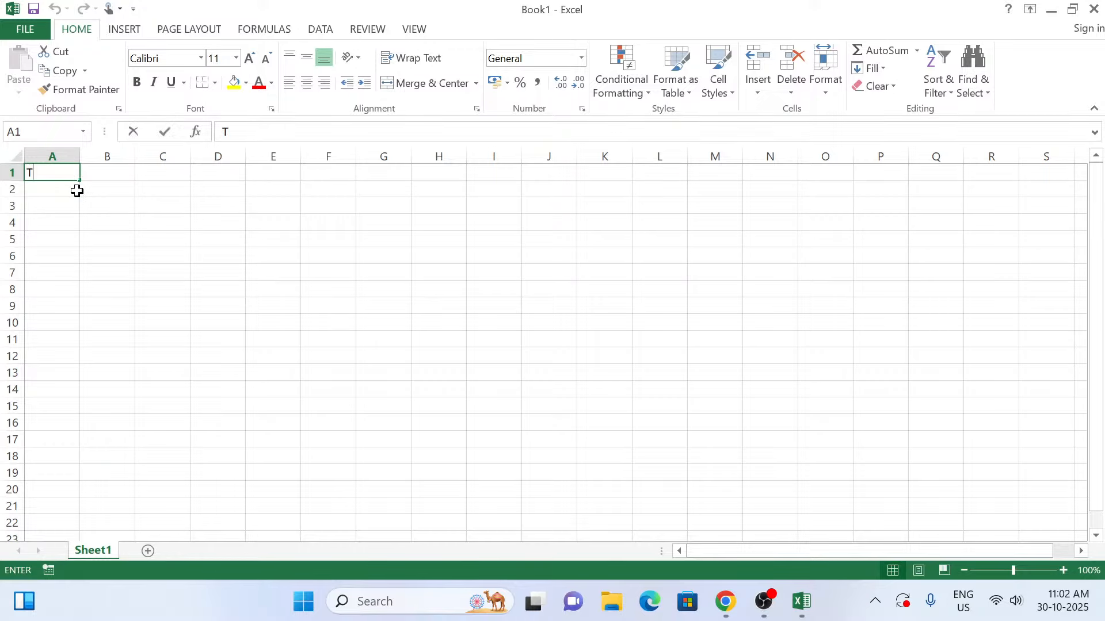
key("BackSpace")
type("10")
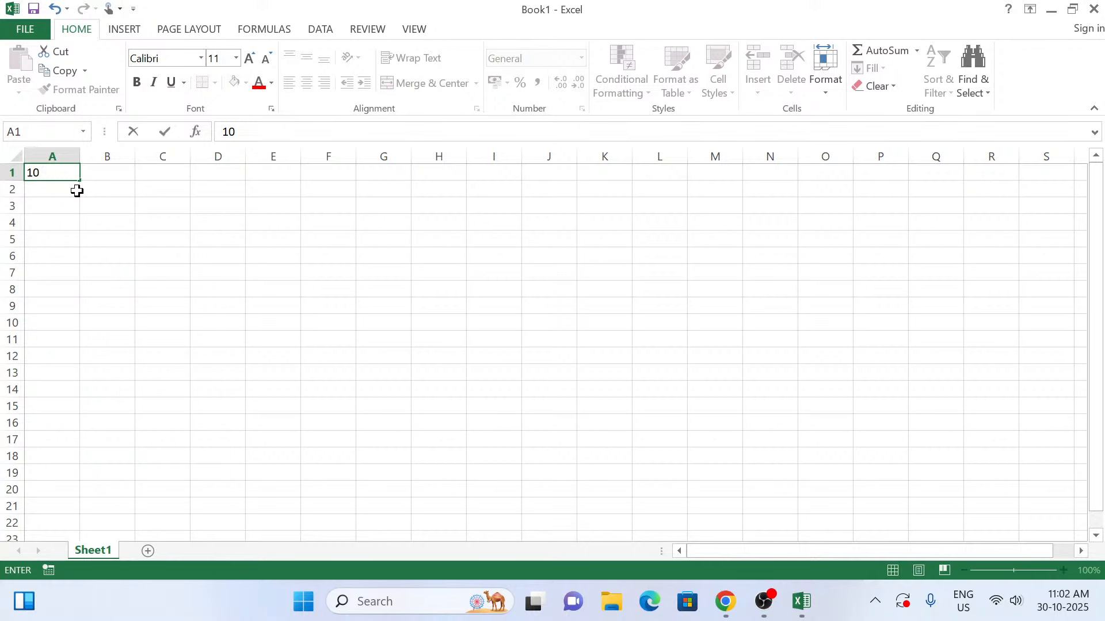
key("BackSpace")
key("BackSpace")
type("Top 10 Excel Tr")
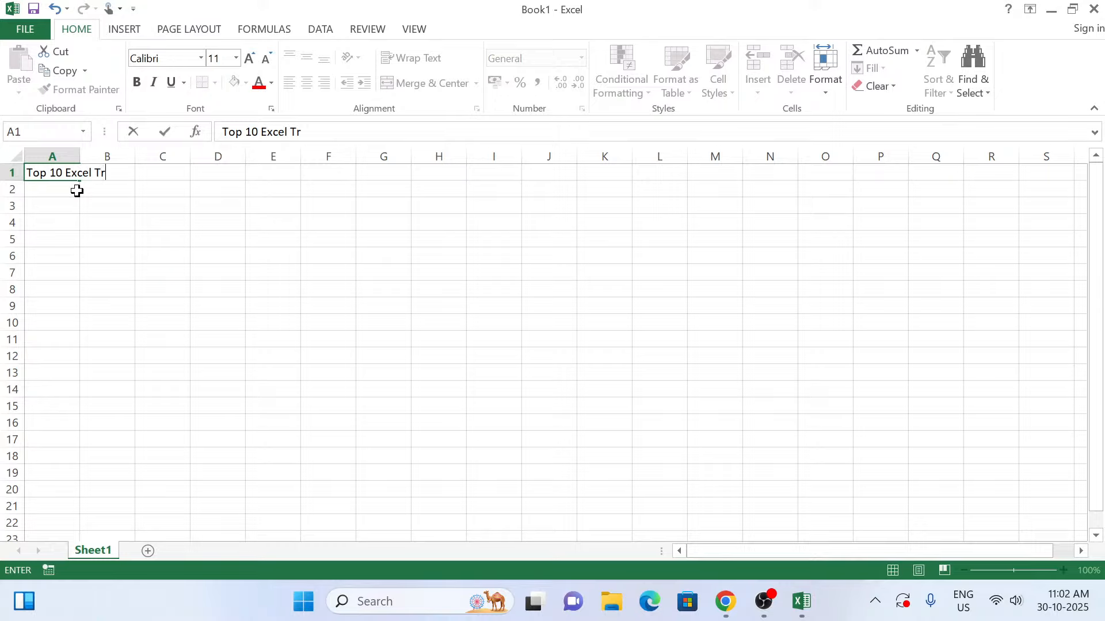
type("ick for Intervieo")
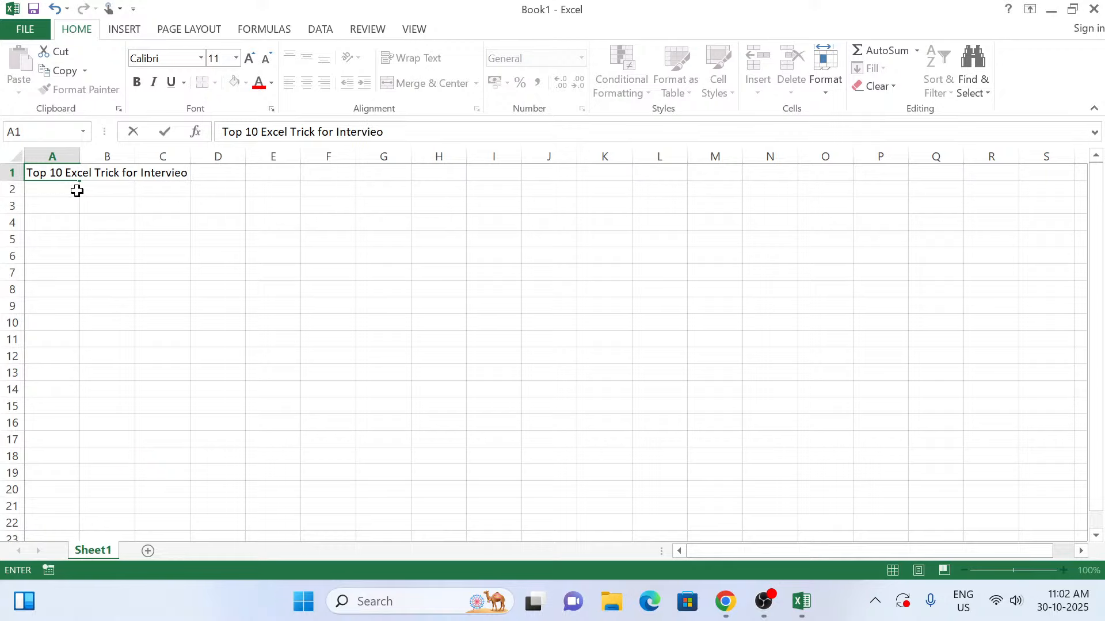
key("BackSpace")
type("w")
Run a spell check on the sheet and confirm it completes without changes
key("F7")
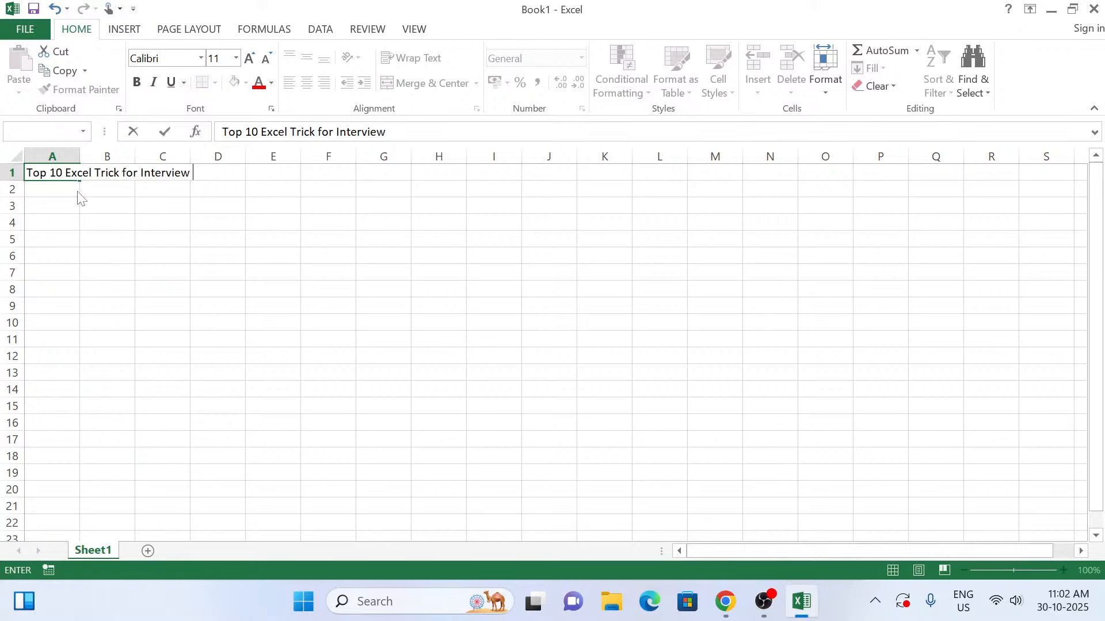
left_click(542, 348)
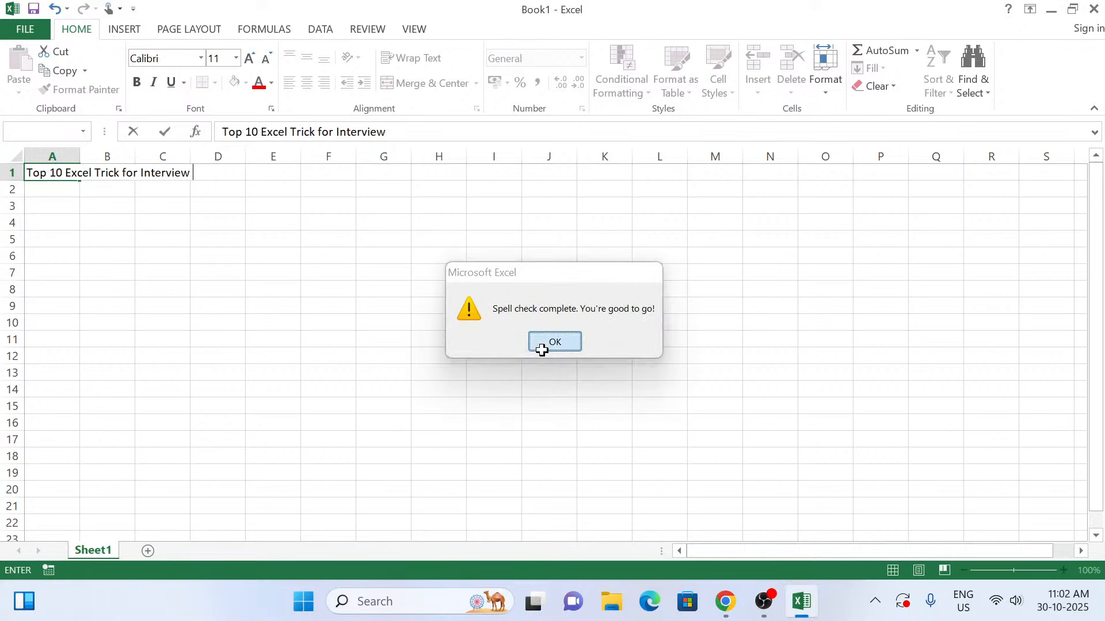
left_click(61, 246)
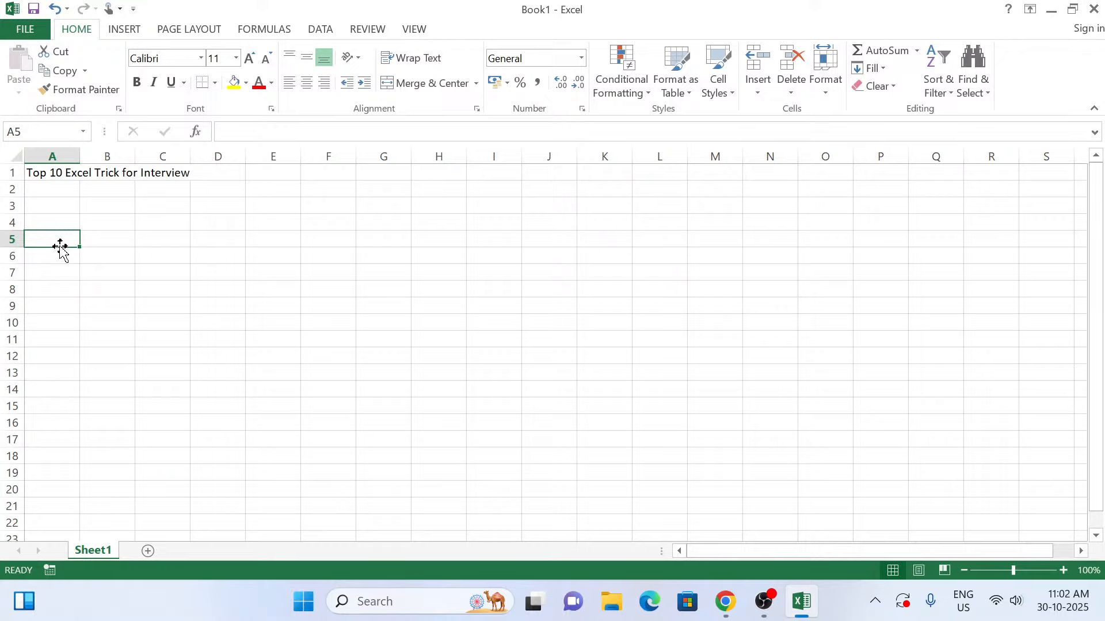
left_click(52, 190)
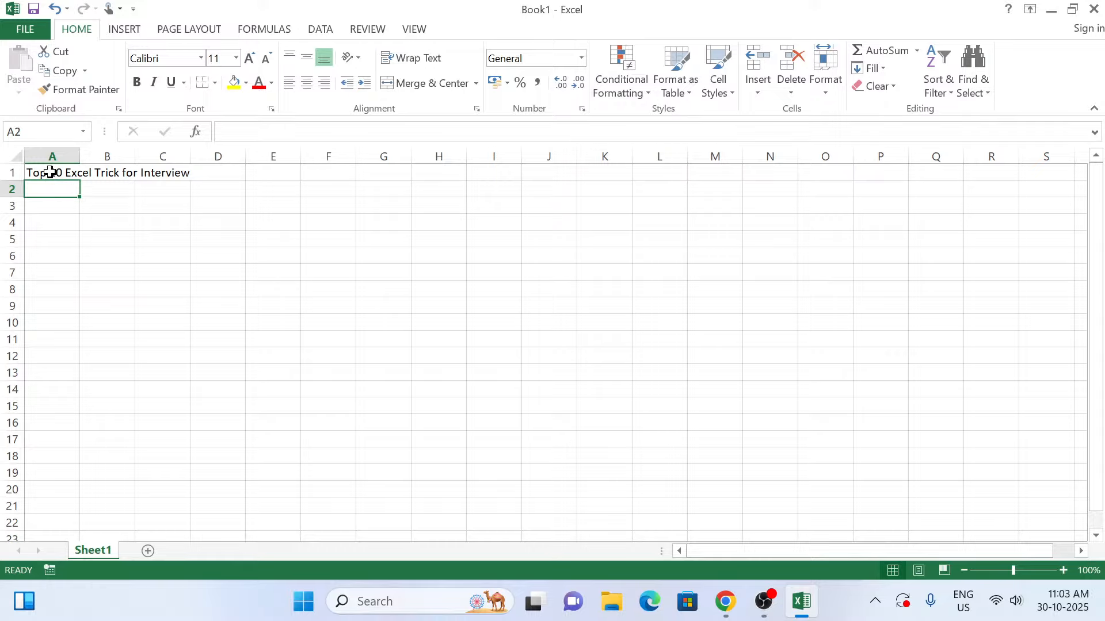
Format the A1:D1 title as 18 pt, bold, red Arial Black
left_click_drag(50, 173, 247, 172)
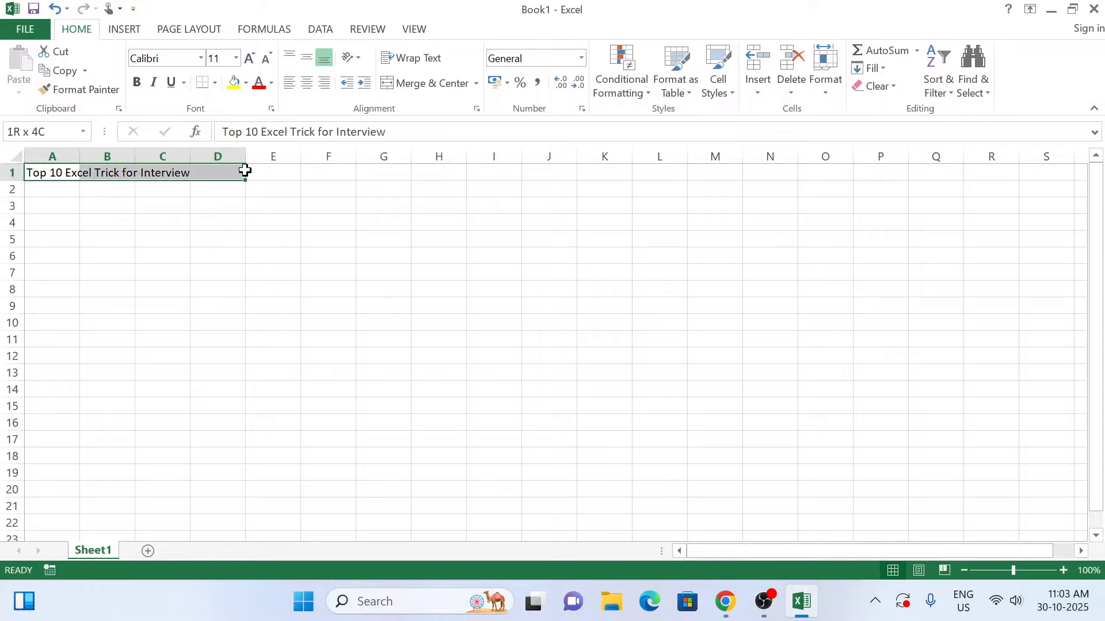
left_click(250, 64)
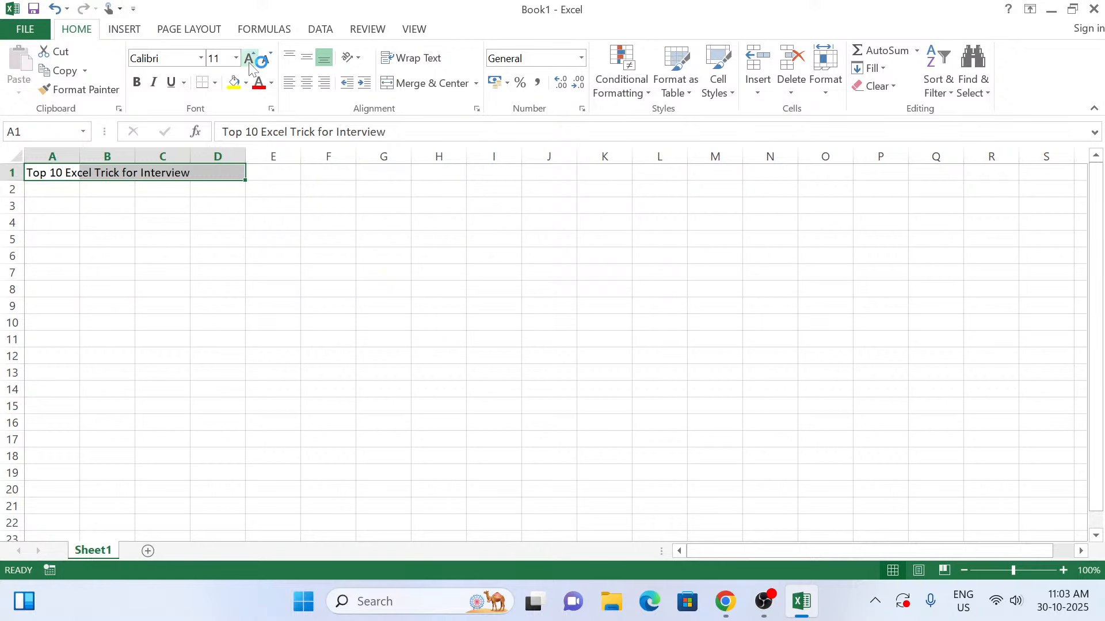
left_click(249, 61)
left_click(249, 62)
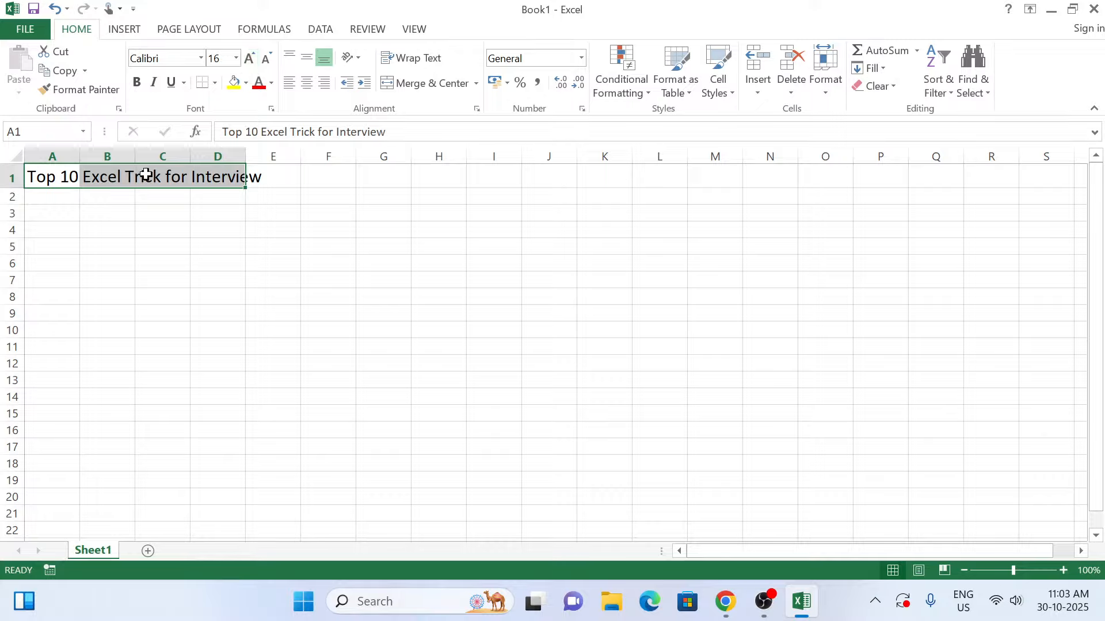
left_click(249, 58)
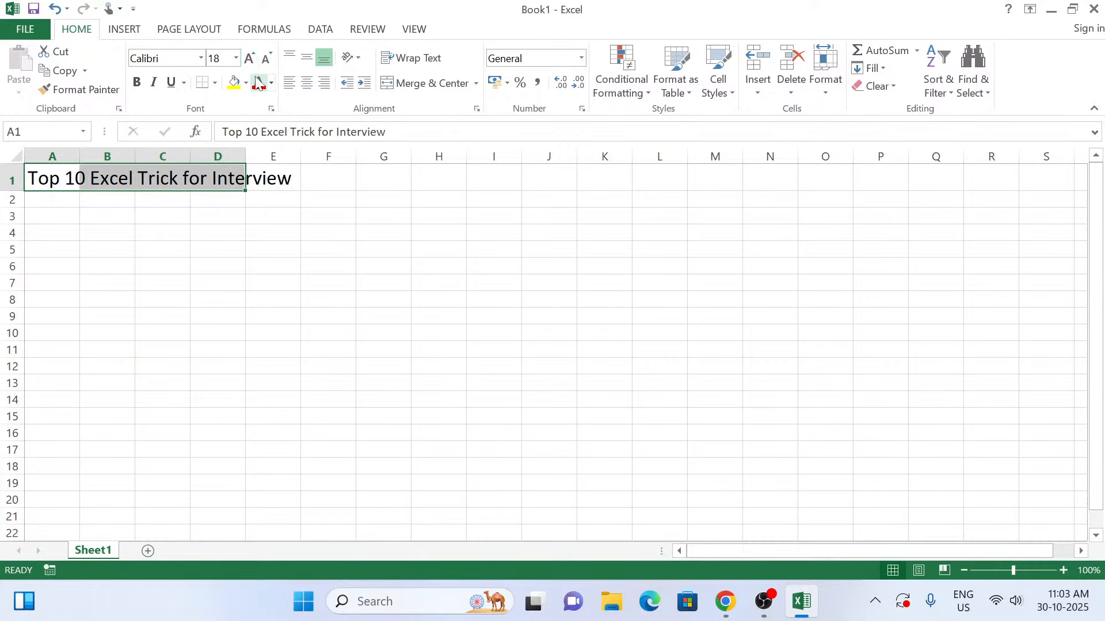
left_click(257, 80)
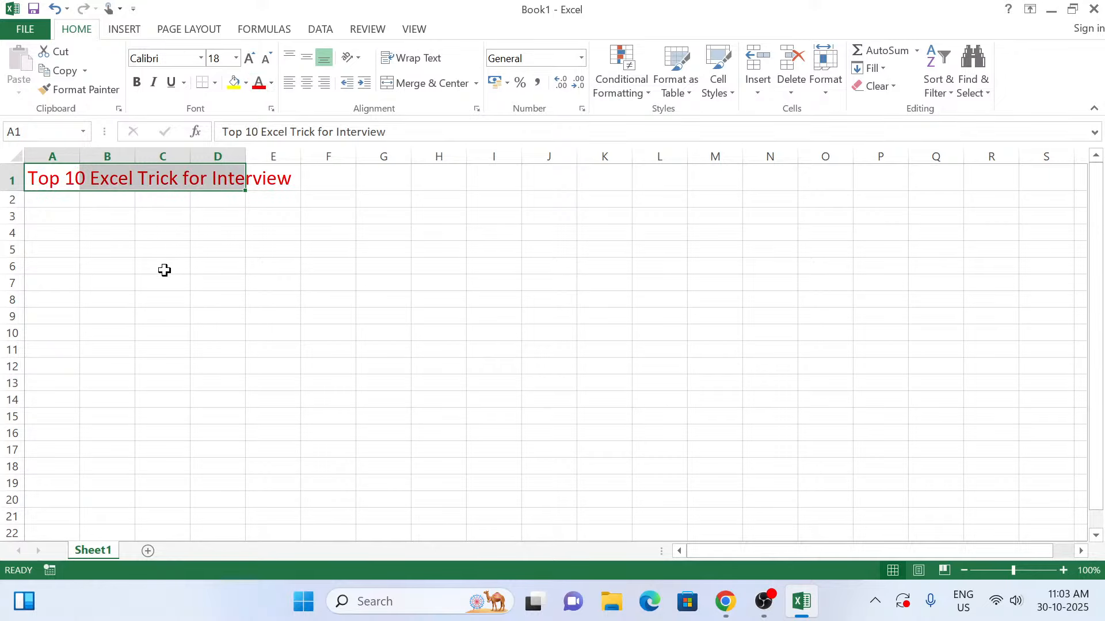
left_click(137, 83)
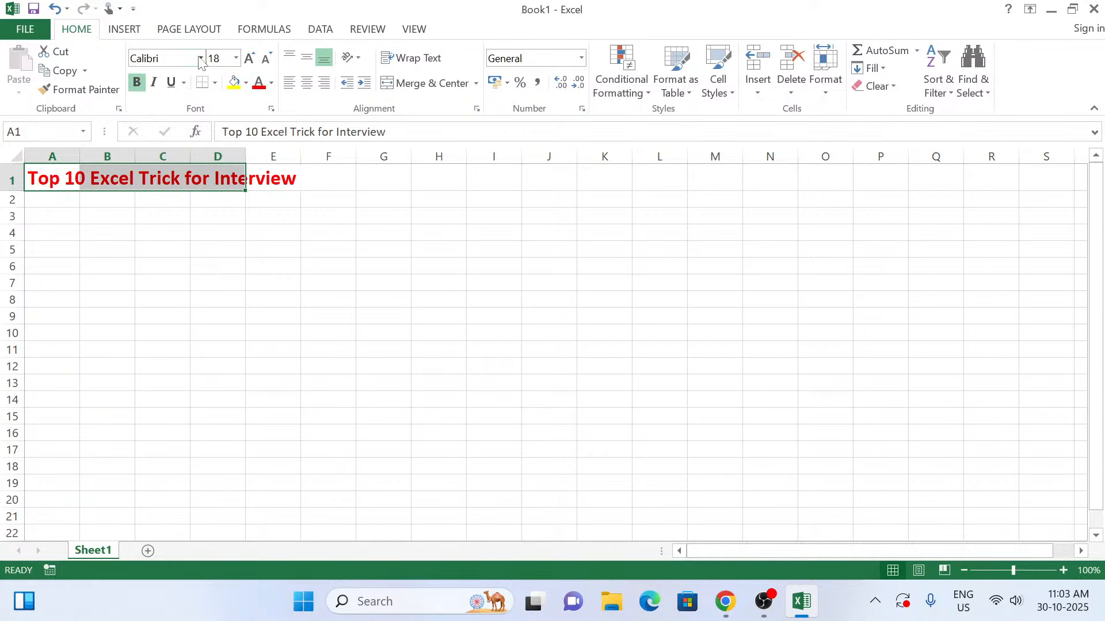
left_click(201, 58)
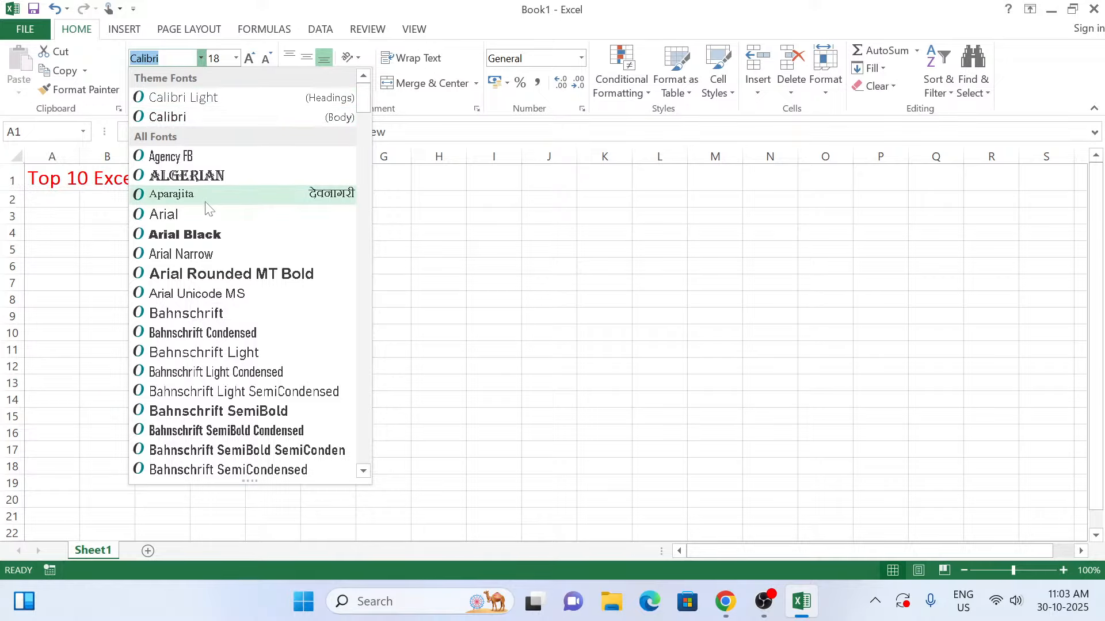
left_click(210, 235)
left_click(208, 235)
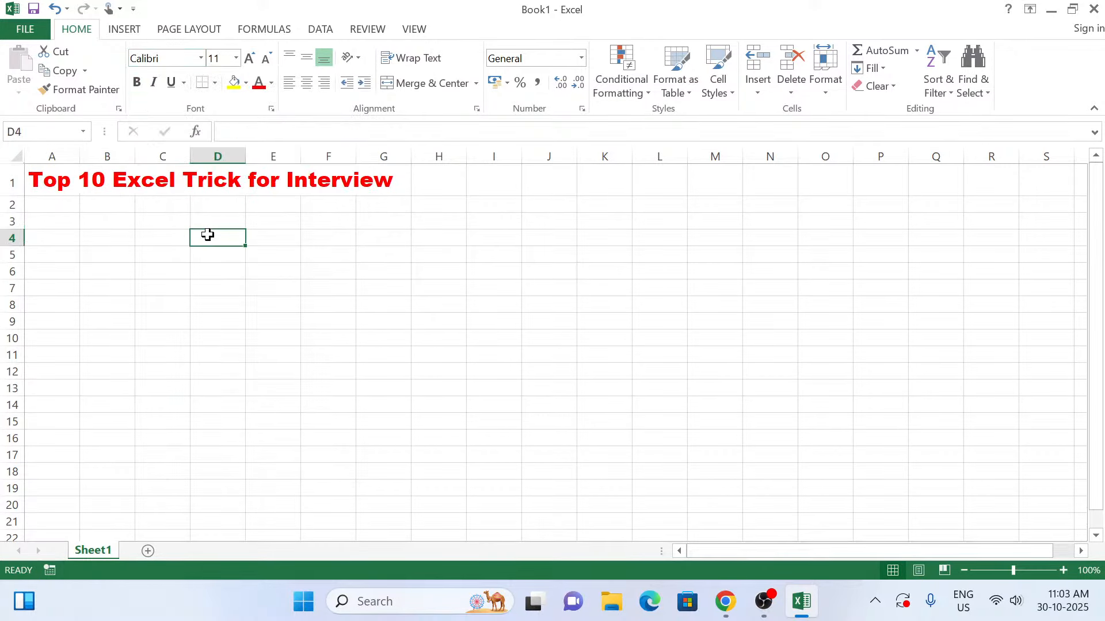
left_click(62, 218)
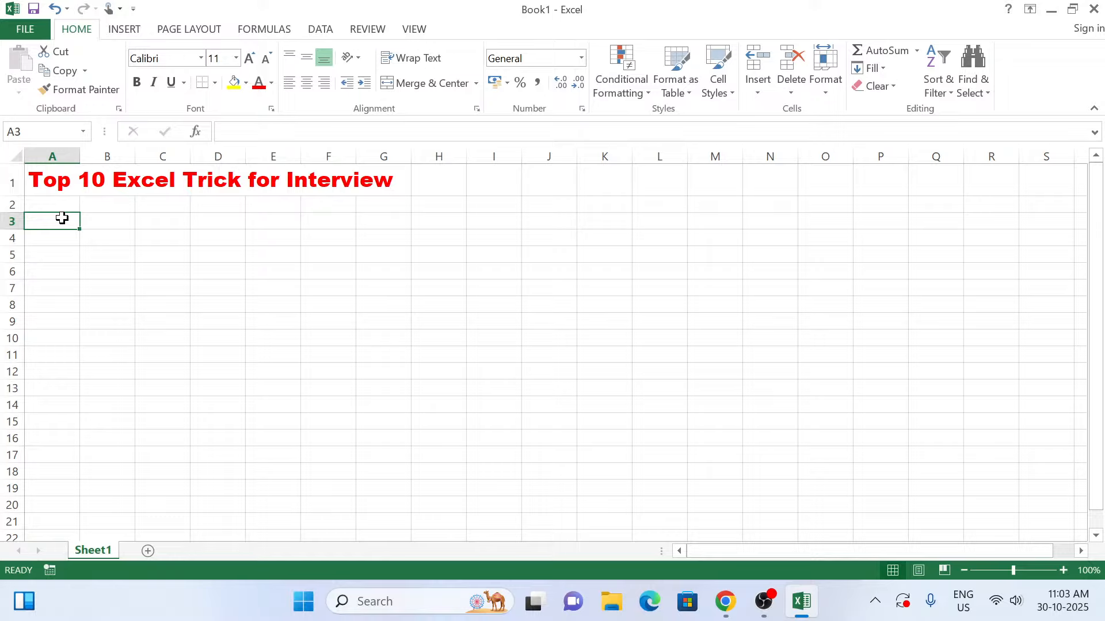
Enter the headings Sr, Name, Department and Score in cells A3 through D3
type("Sr")
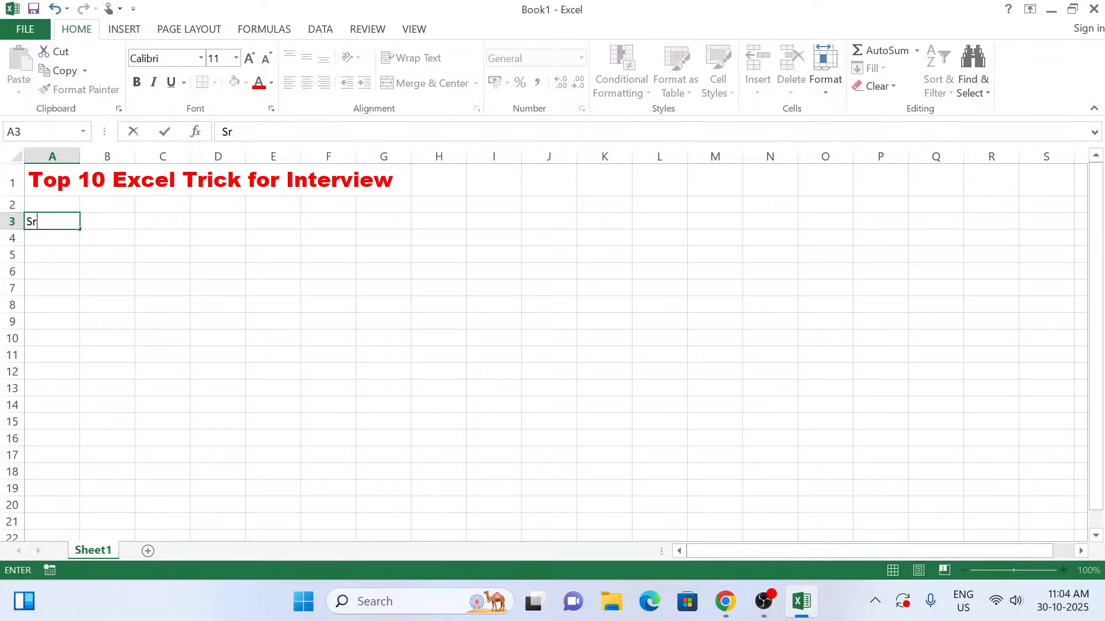
key("Tab")
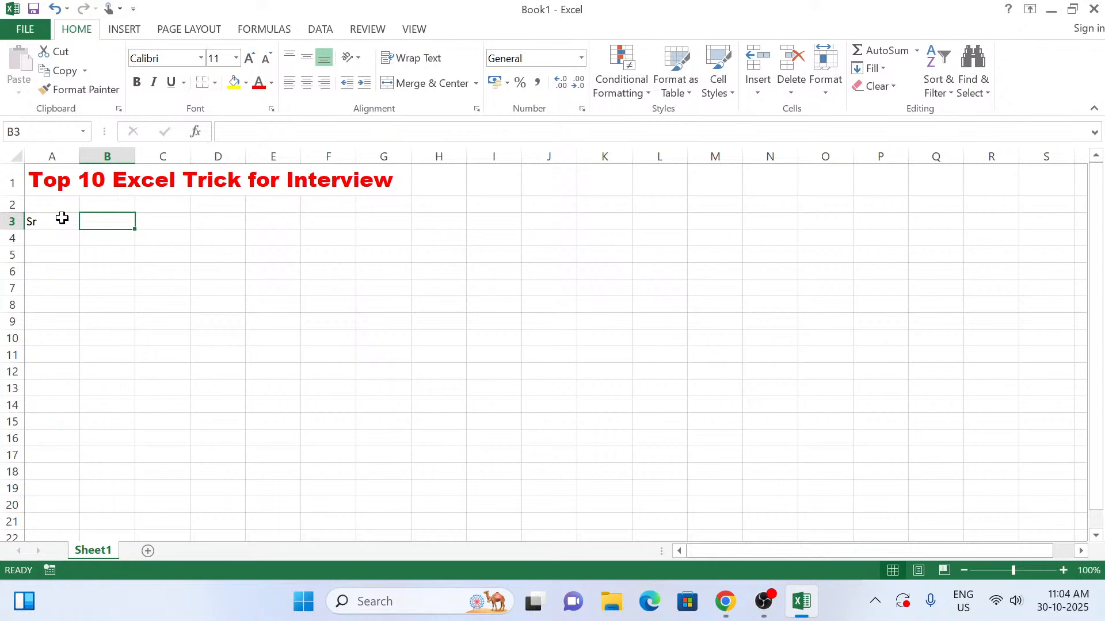
type("Namme")
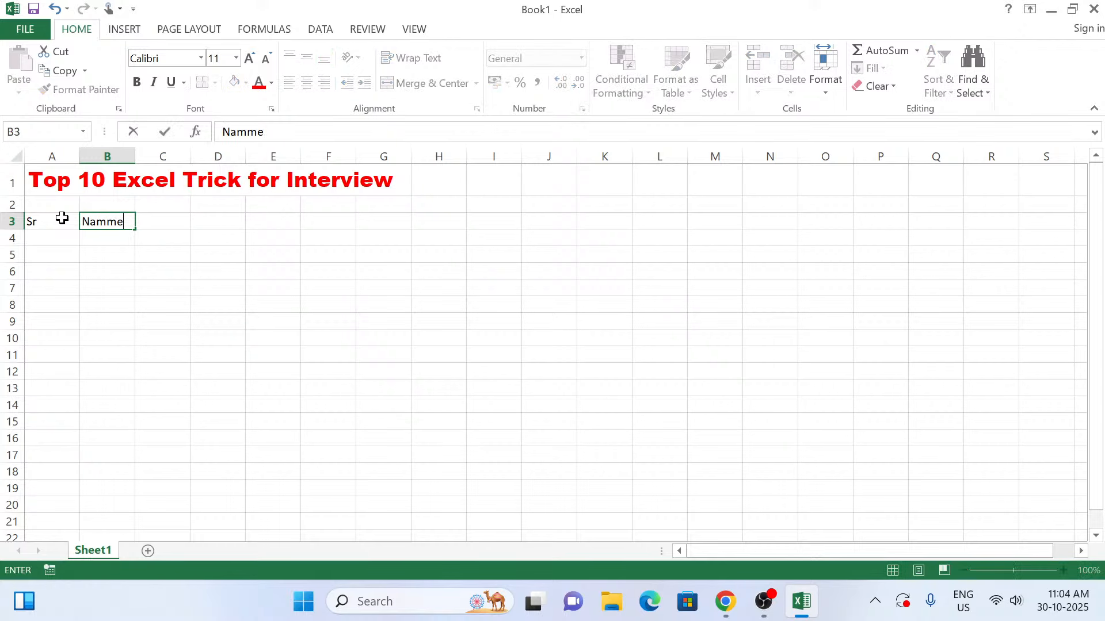
key("BackSpace")
key("BackSpace")
type("e")
key("Tab")
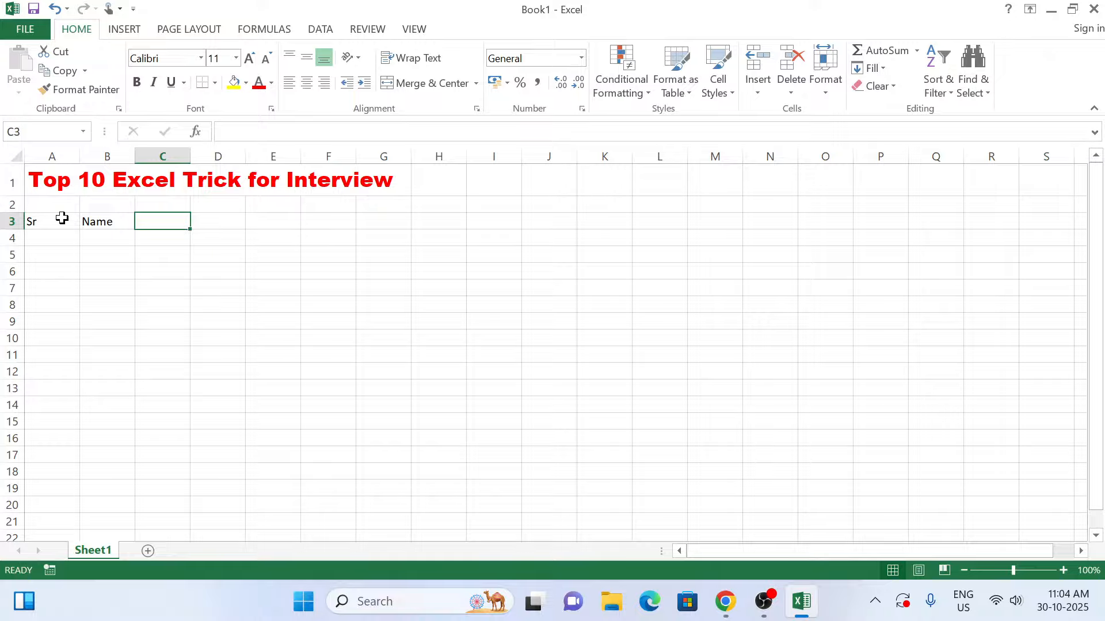
type("H")
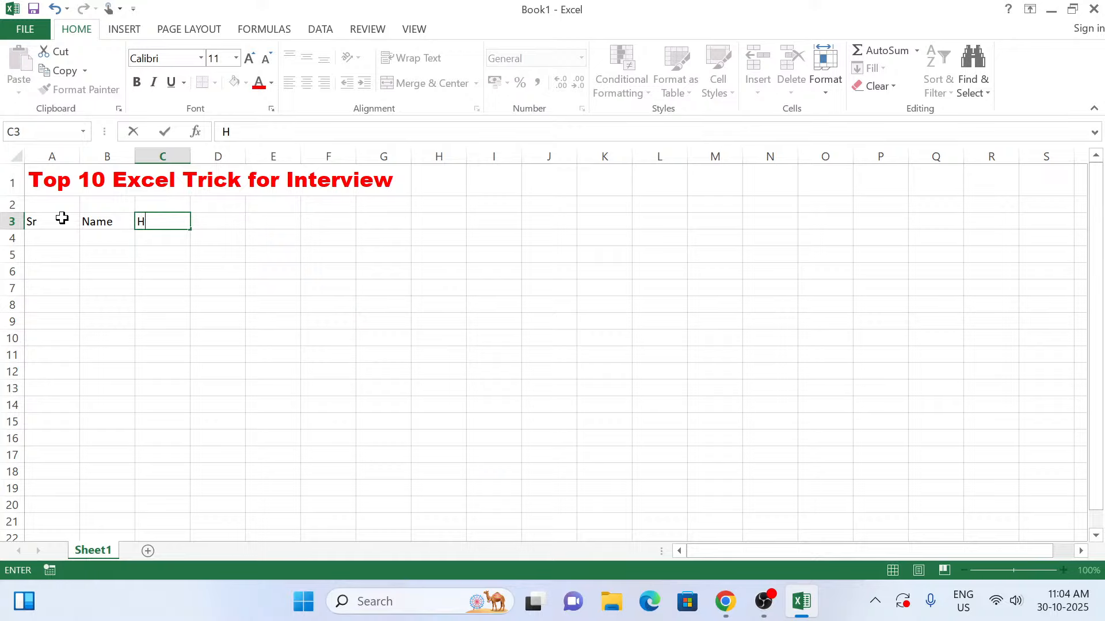
key("BackSpace")
type("Department")
key("Tab")
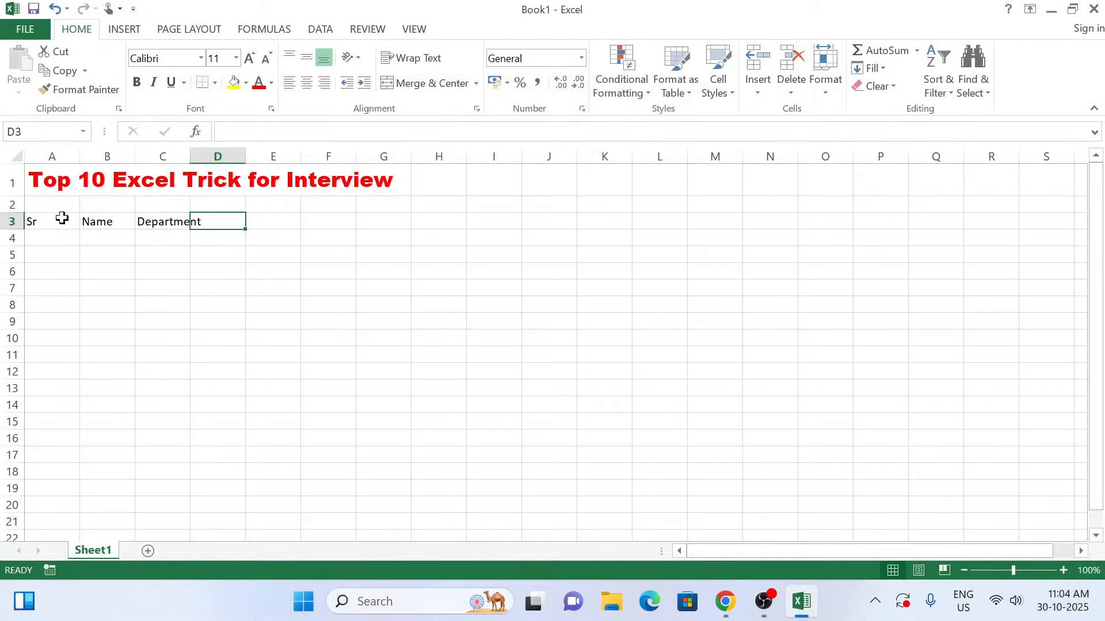
type("S")
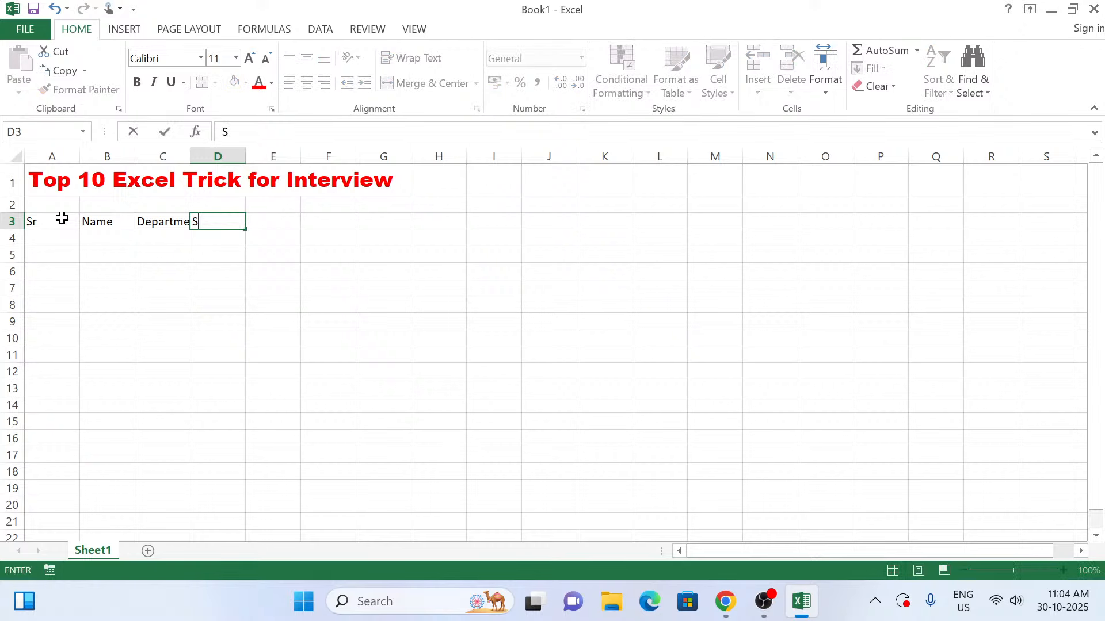
type("core")
left_click(157, 281)
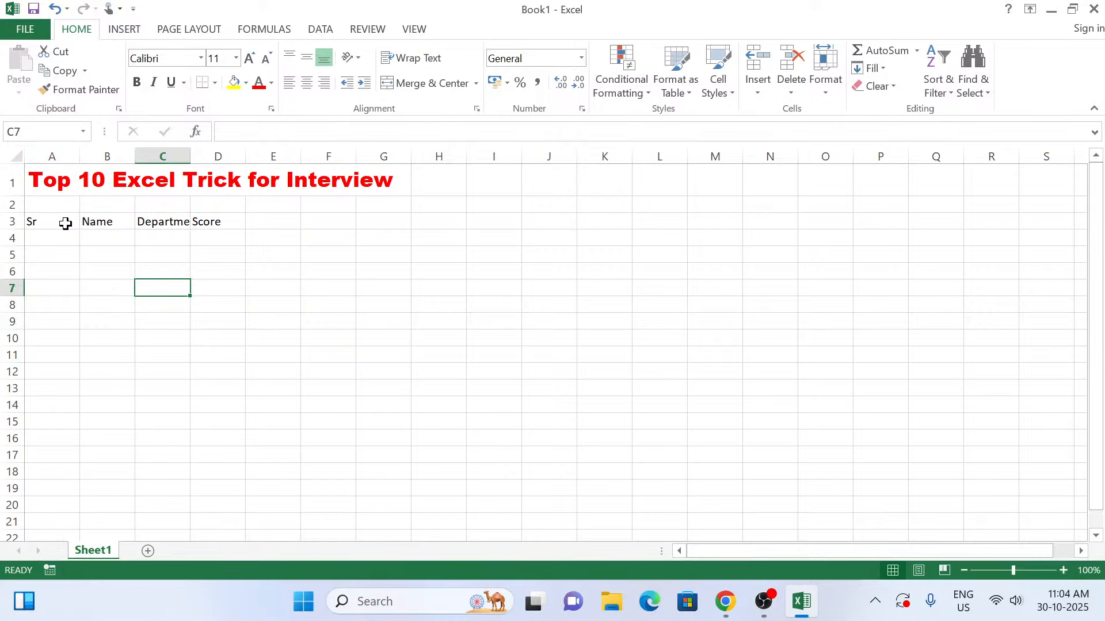
Make the A3:D3 headings 14 pt, bold and centered
left_click_drag(65, 220, 229, 219)
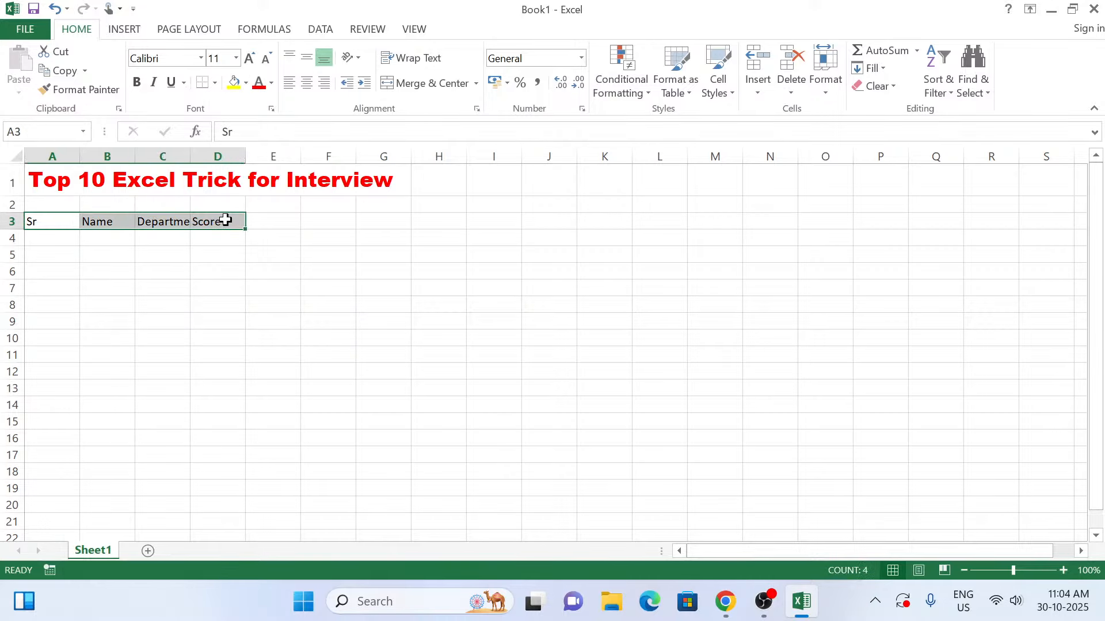
left_click(249, 58)
left_click(249, 59)
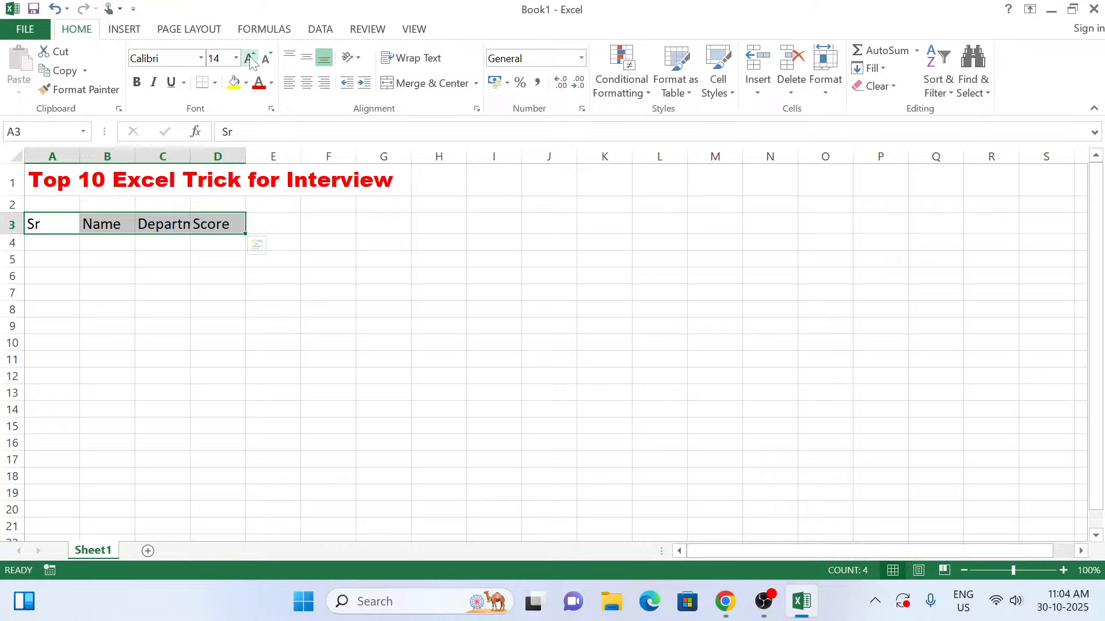
left_click(137, 82)
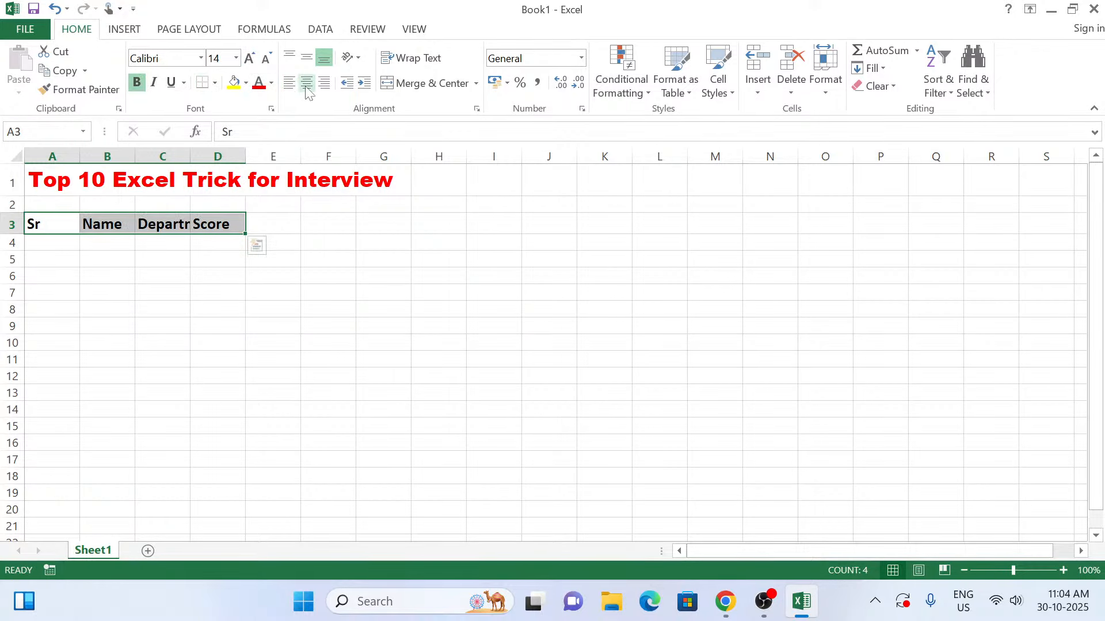
left_click(307, 83)
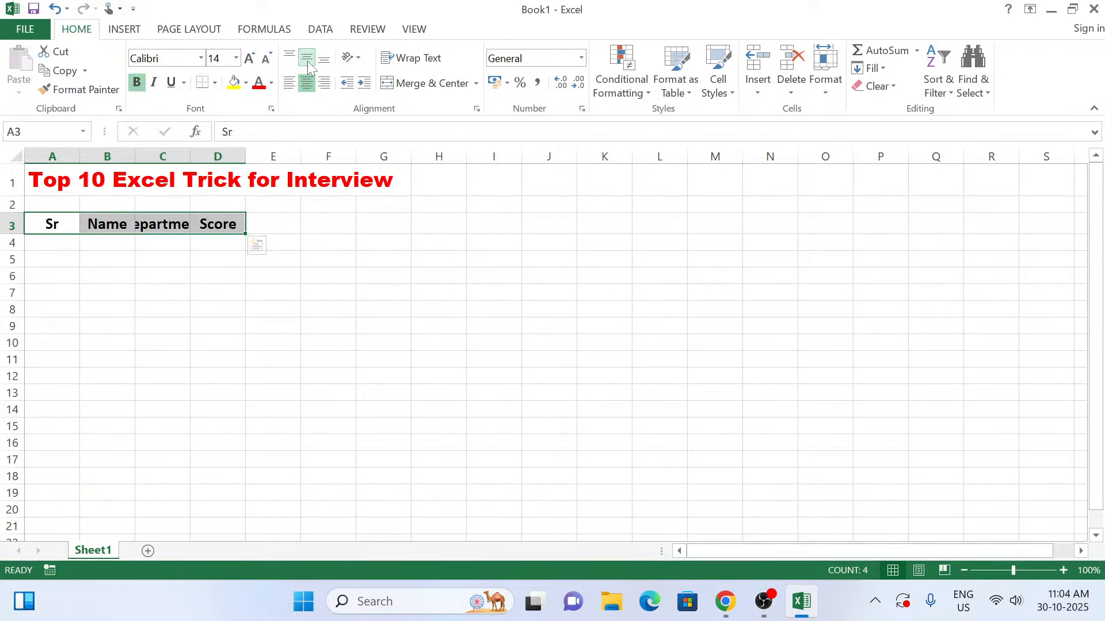
left_click(209, 306)
Narrow column A and widen columns C and B to fit Department and names
left_click_drag(79, 156, 375, 157)
left_click_drag(274, 161, 304, 161)
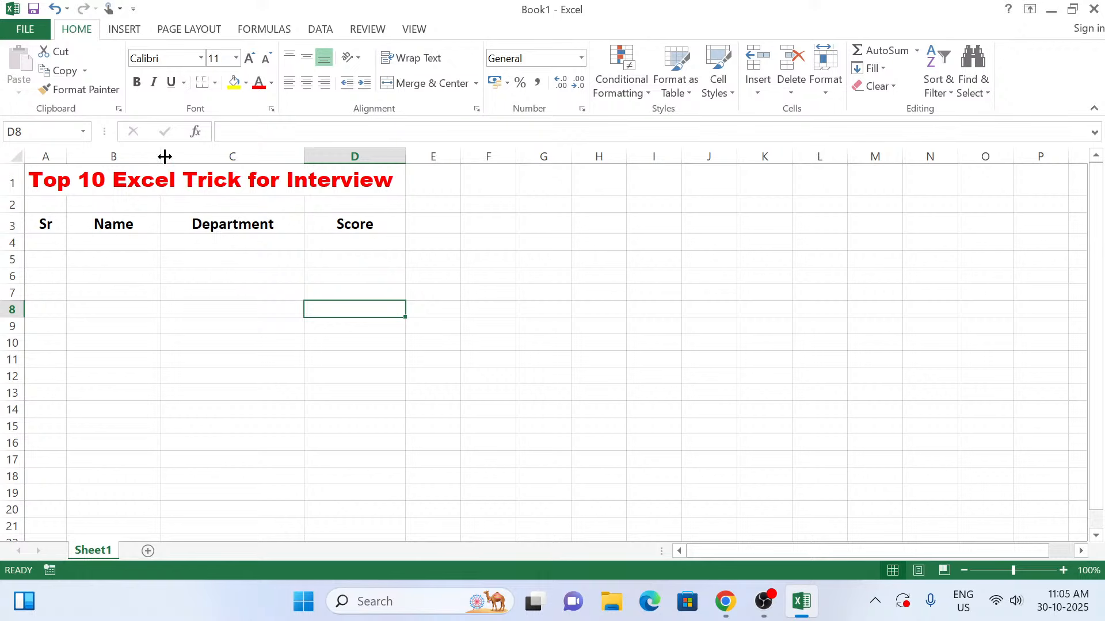
left_click_drag(163, 157, 189, 162)
left_click(164, 290)
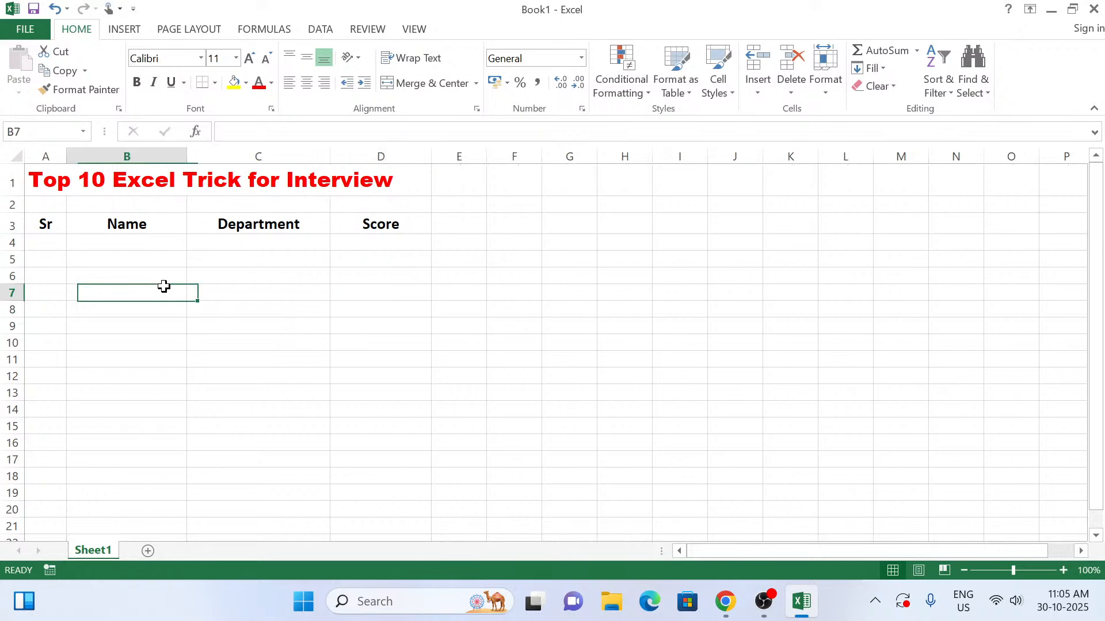
left_click(44, 242)
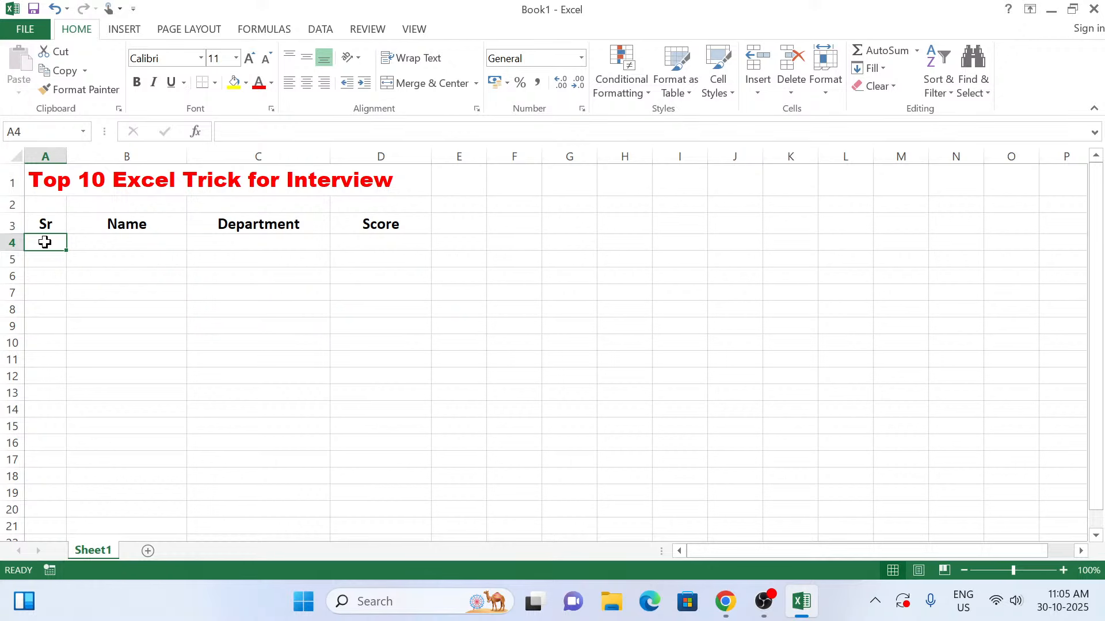
Fill A4:A21 with serial numbers 1 to 18 and center them
type("1")
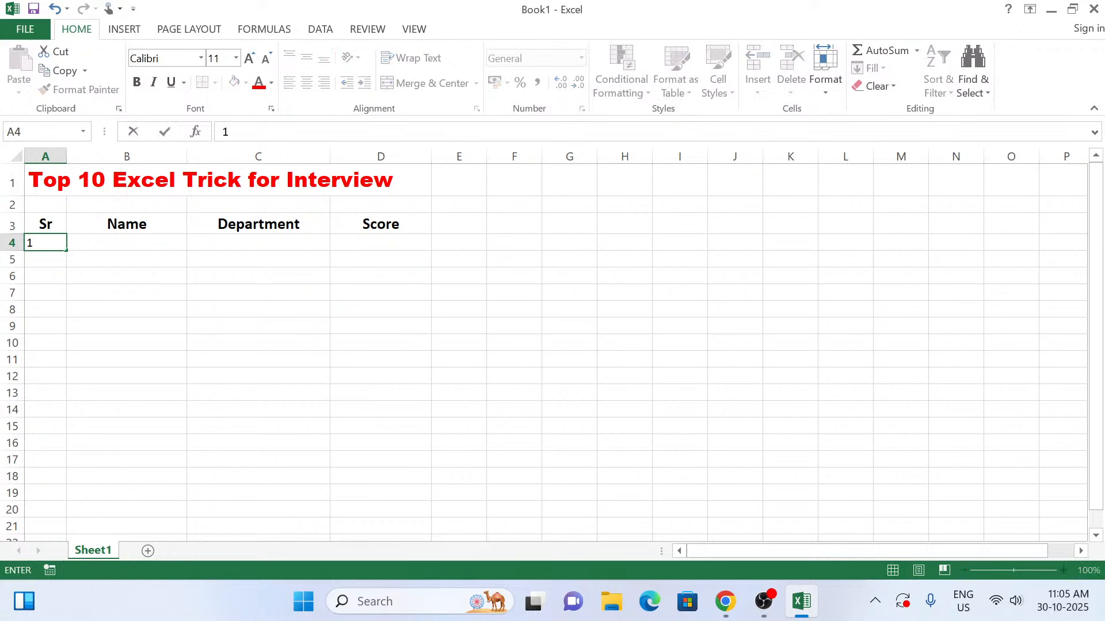
key("Return")
type("2")
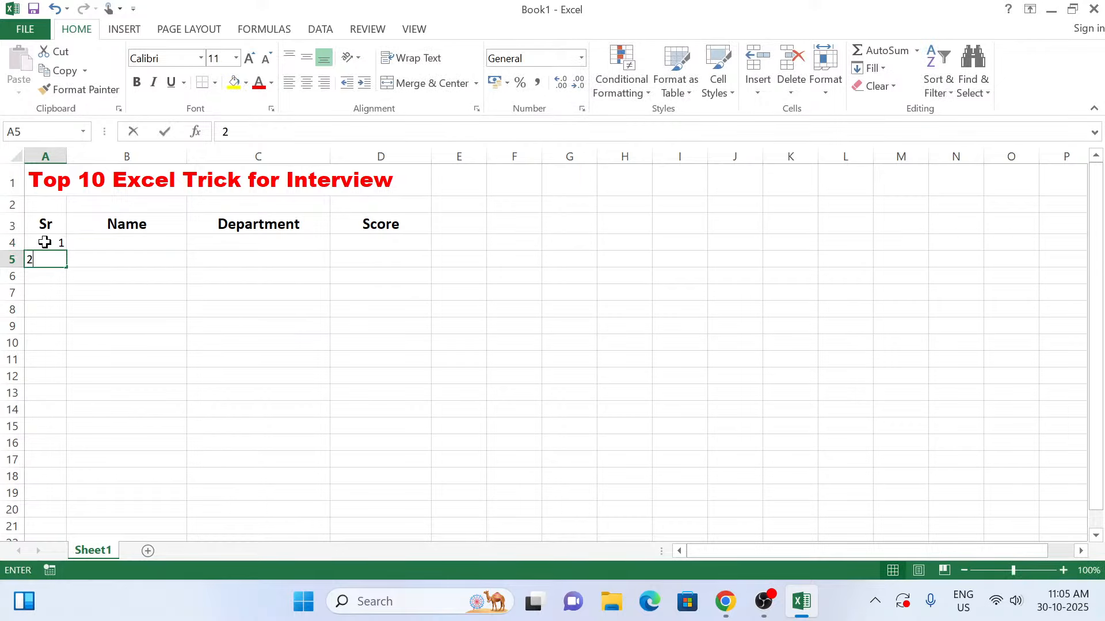
key("Return")
left_click_drag(44, 242, 70, 535)
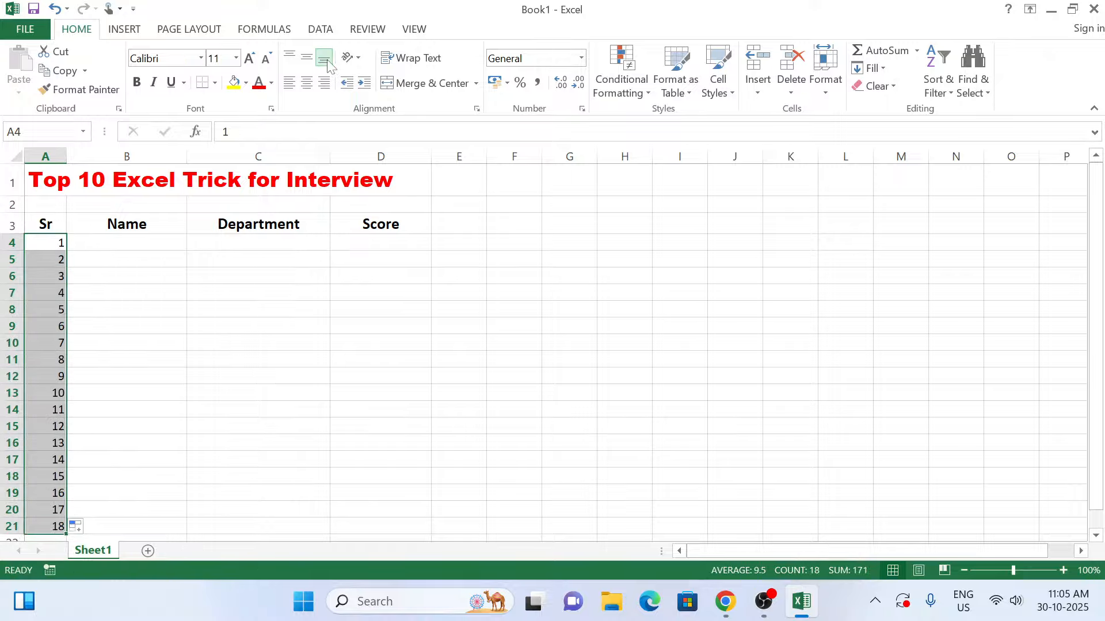
left_click(307, 82)
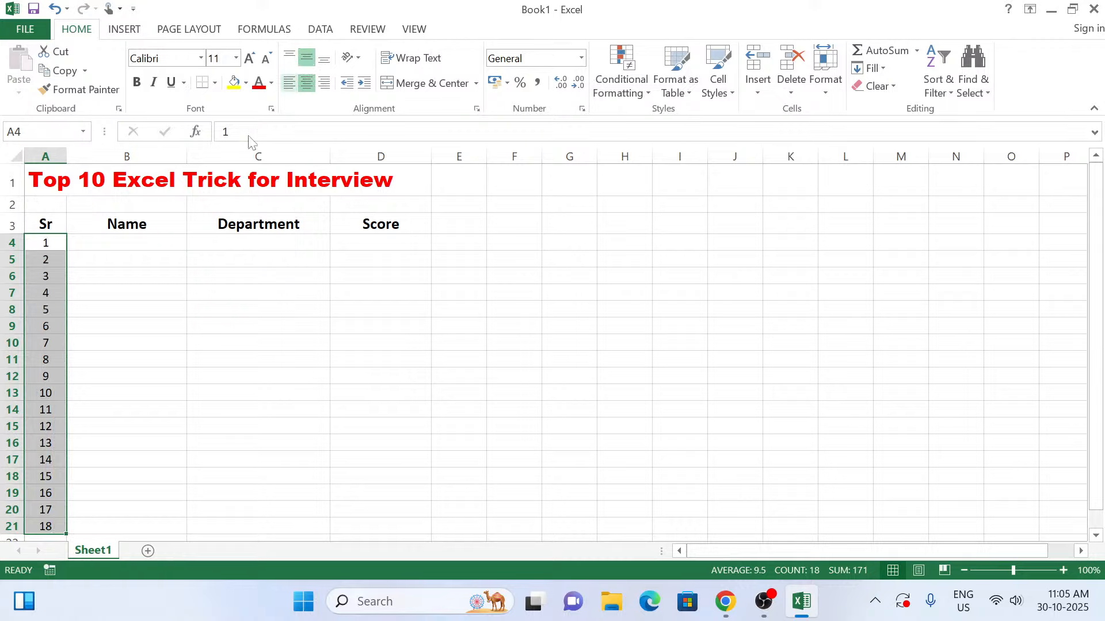
left_click(151, 244)
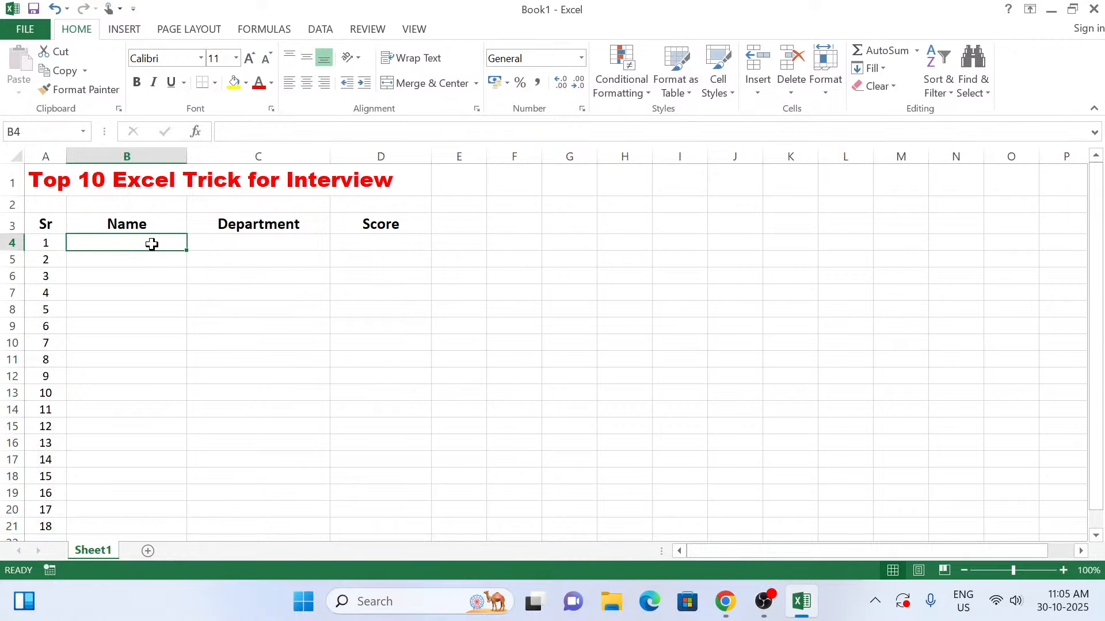
Enter the names Ramesh, Vipin, Alok, Mukesh, Ajeet, Suresh and Manjeet in B4:B10
type("Ramesh")
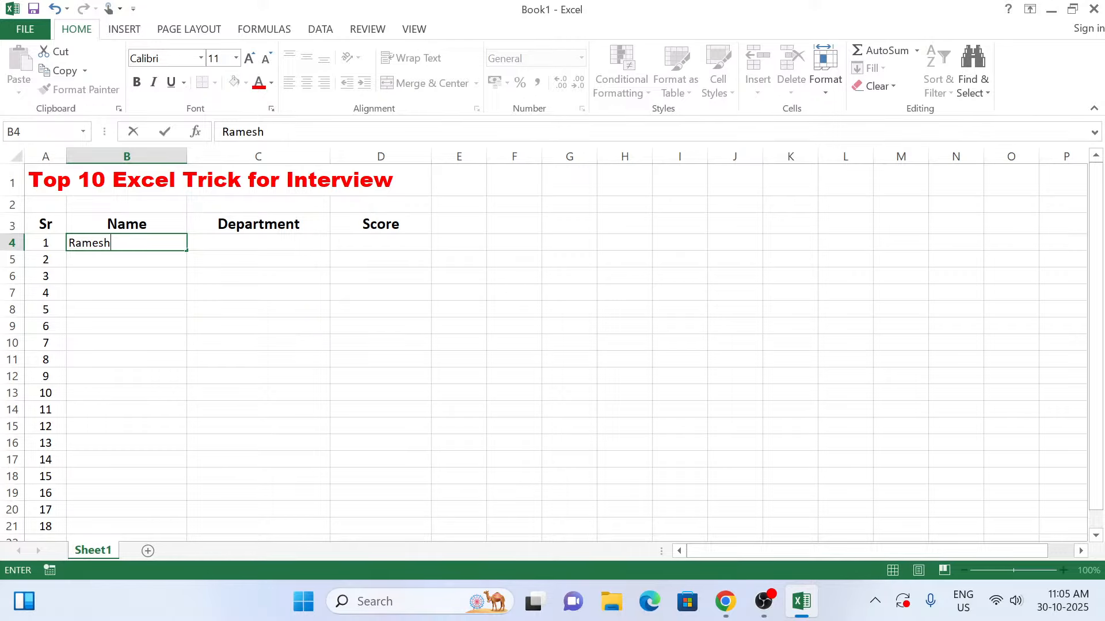
key("Return")
type("Vipin")
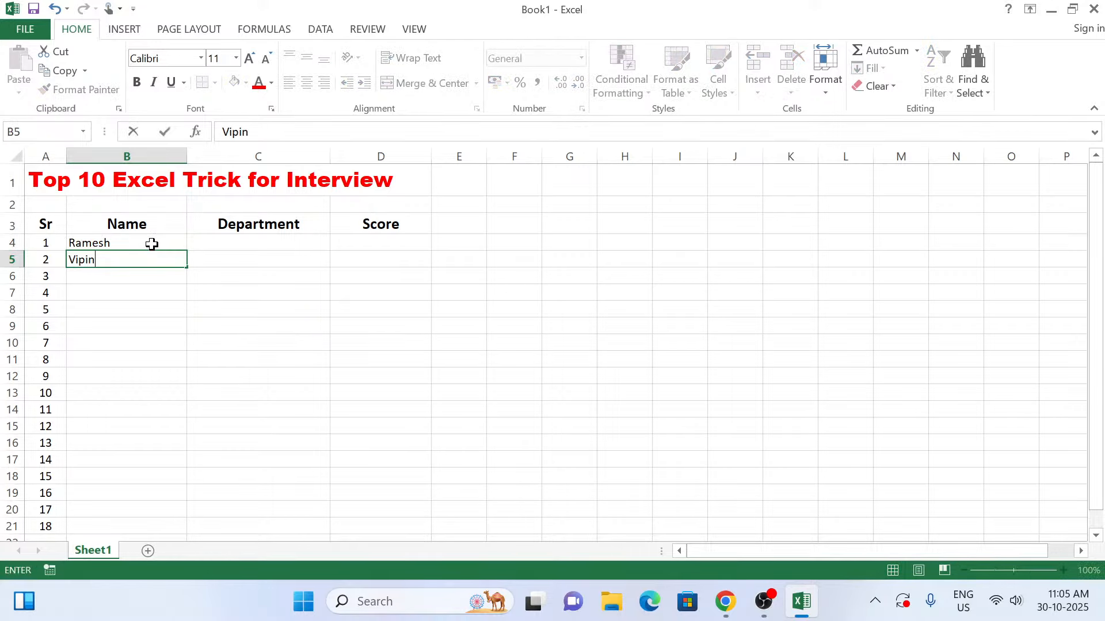
key("Return")
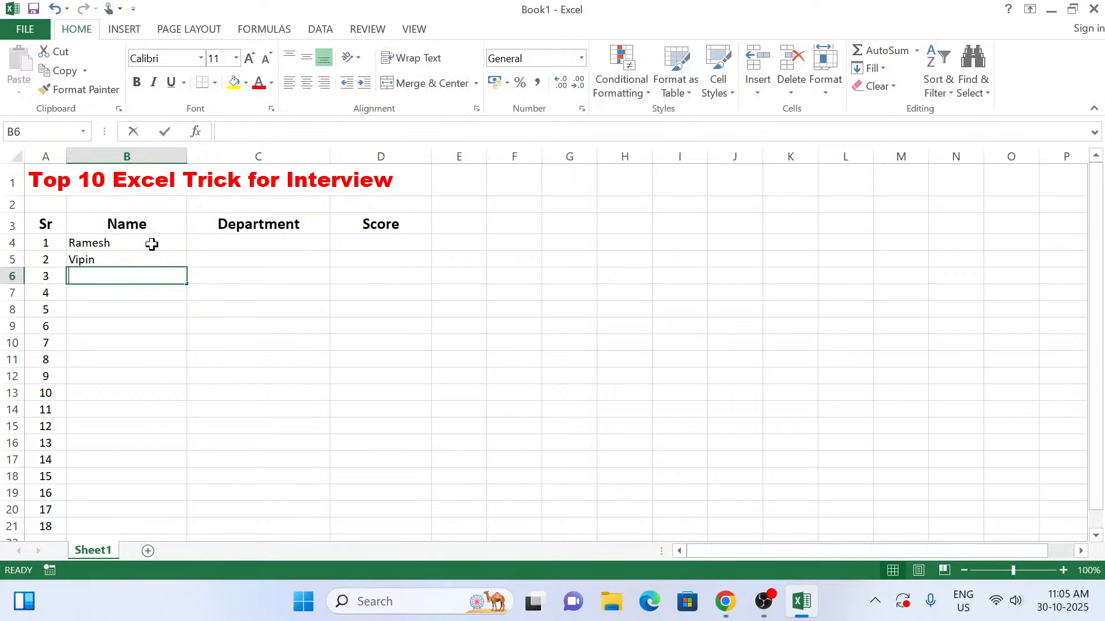
type("Alok")
key("Return")
type("Mukesh")
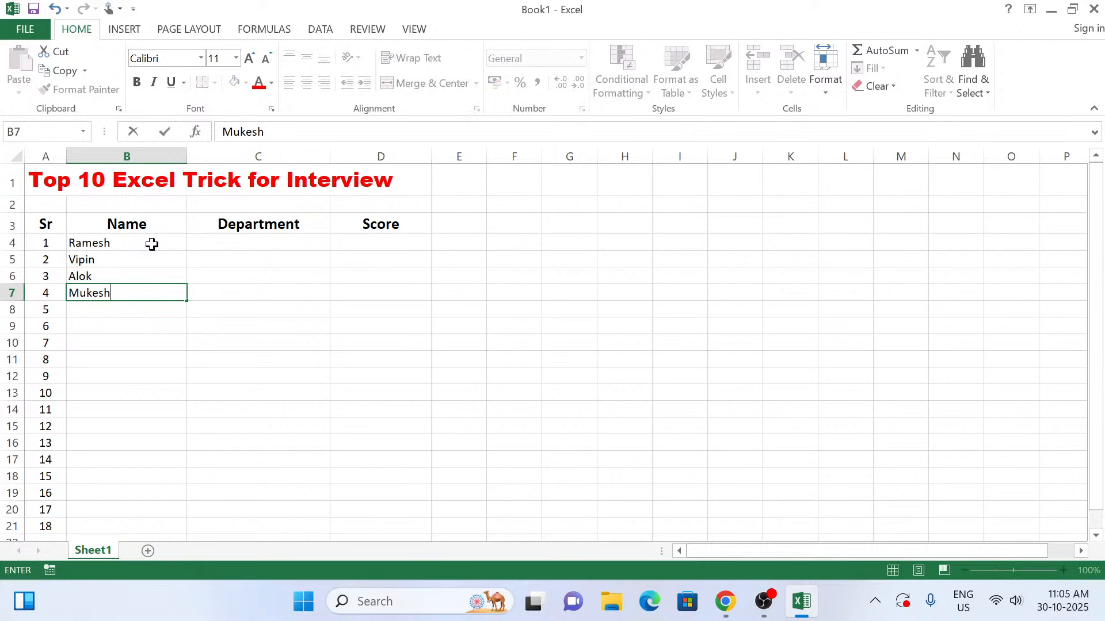
key("Return")
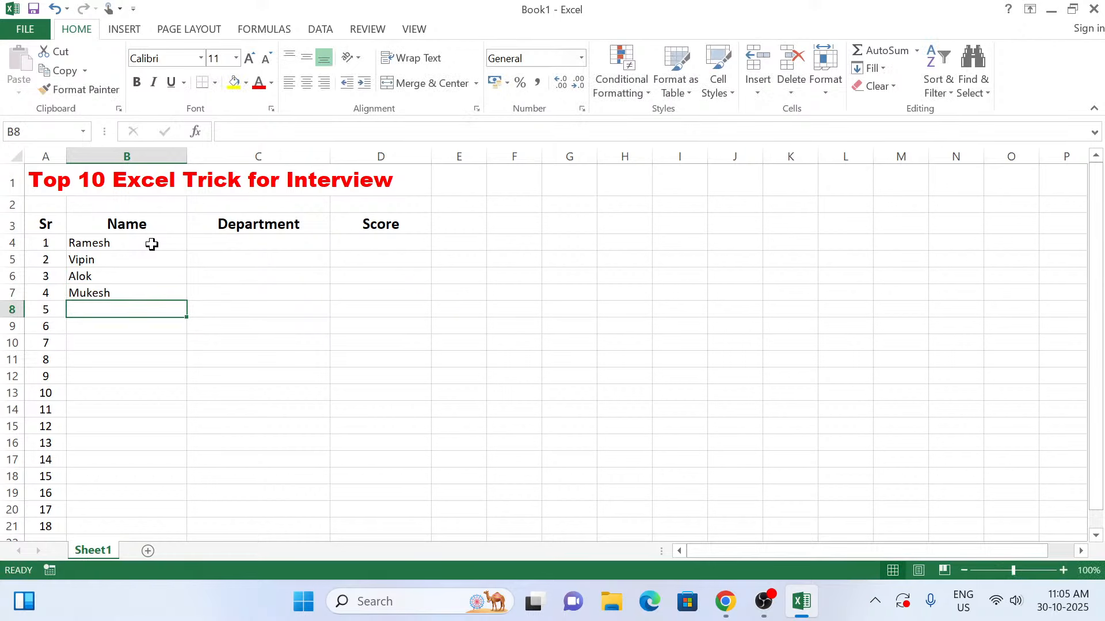
type("Ajeet")
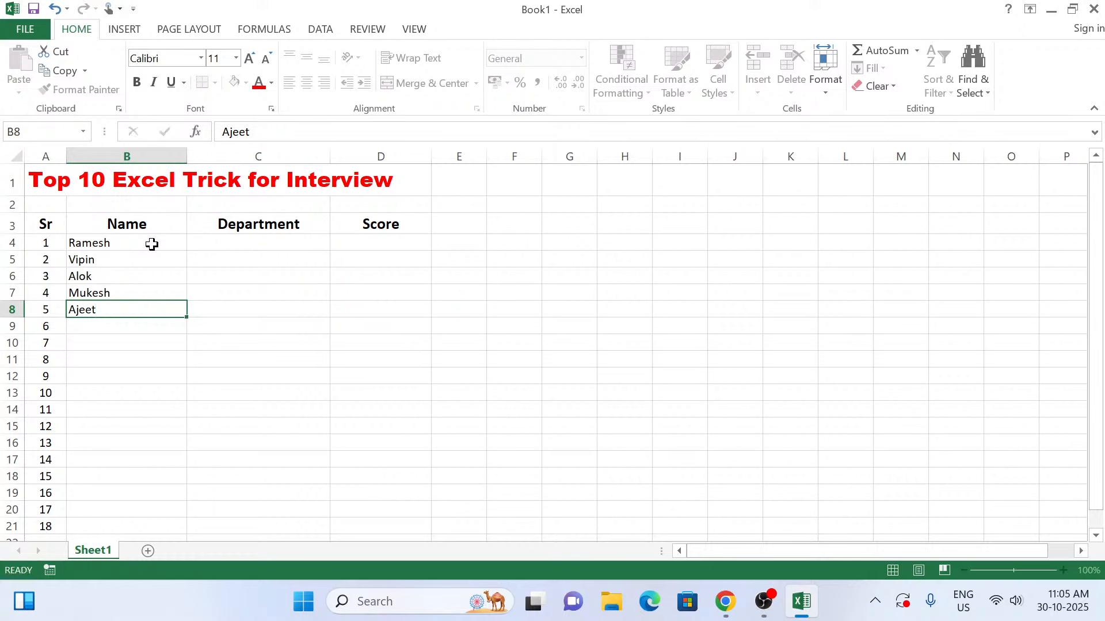
key("Return")
type("Suresh")
key("Return")
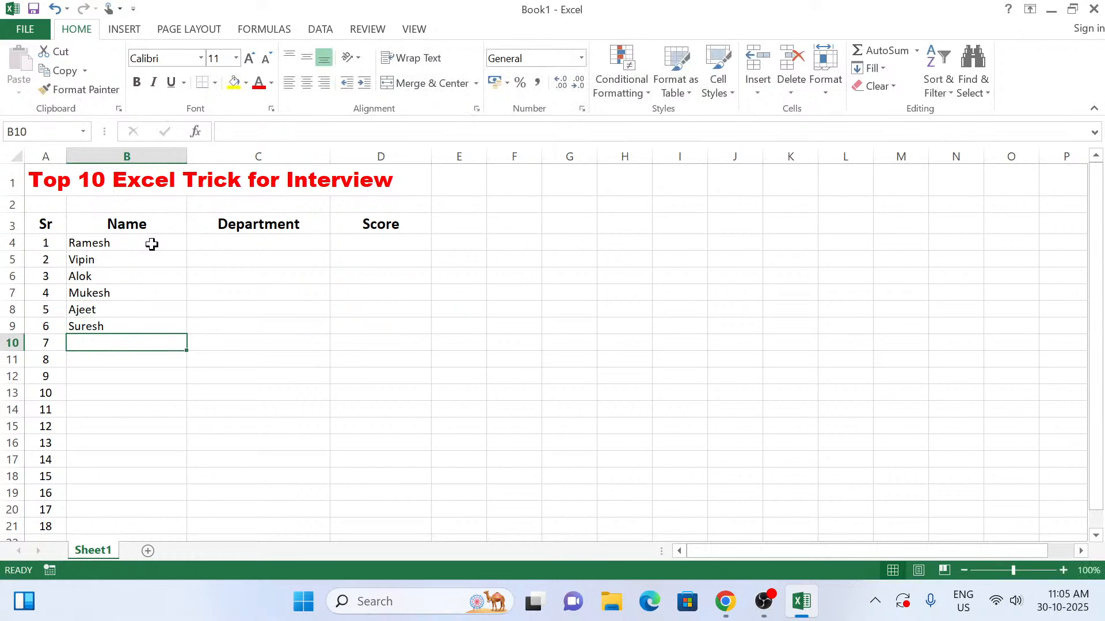
type("Manjee")
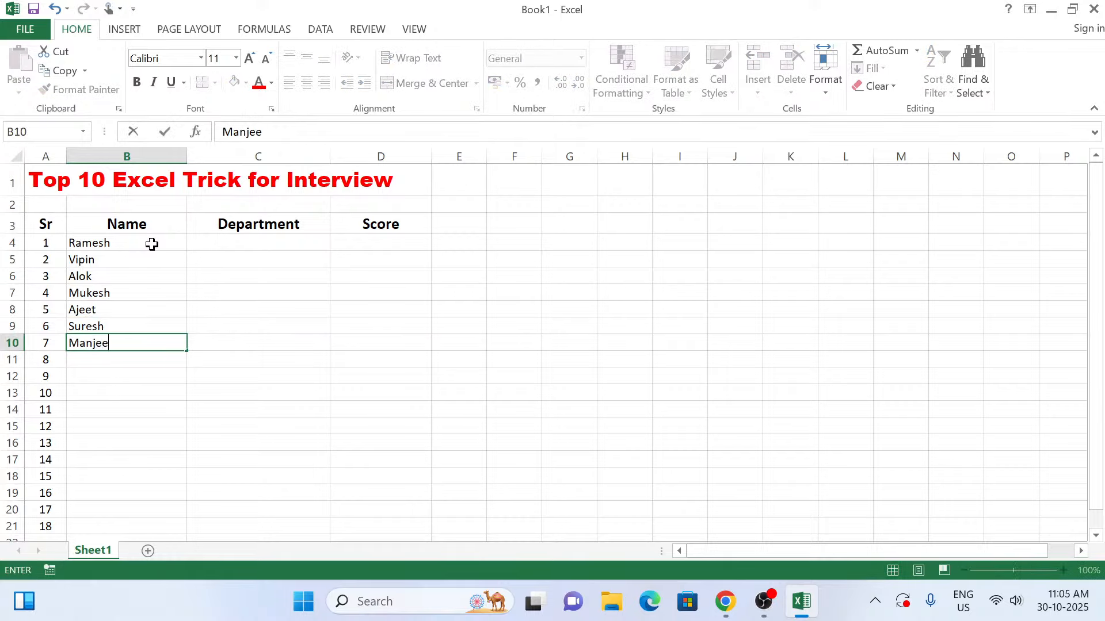
type("t")
key("Return")
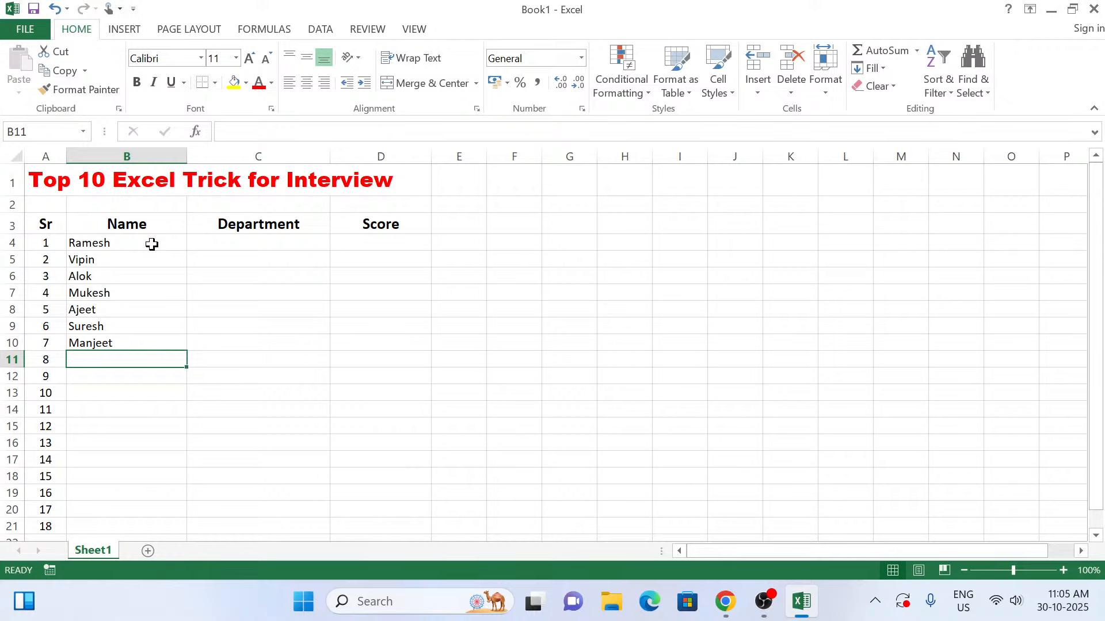
Enter the names Zaid, Ajmal, Surbhi, Sanjay and Mohit in B11:B15
type("Zaid")
key("Return")
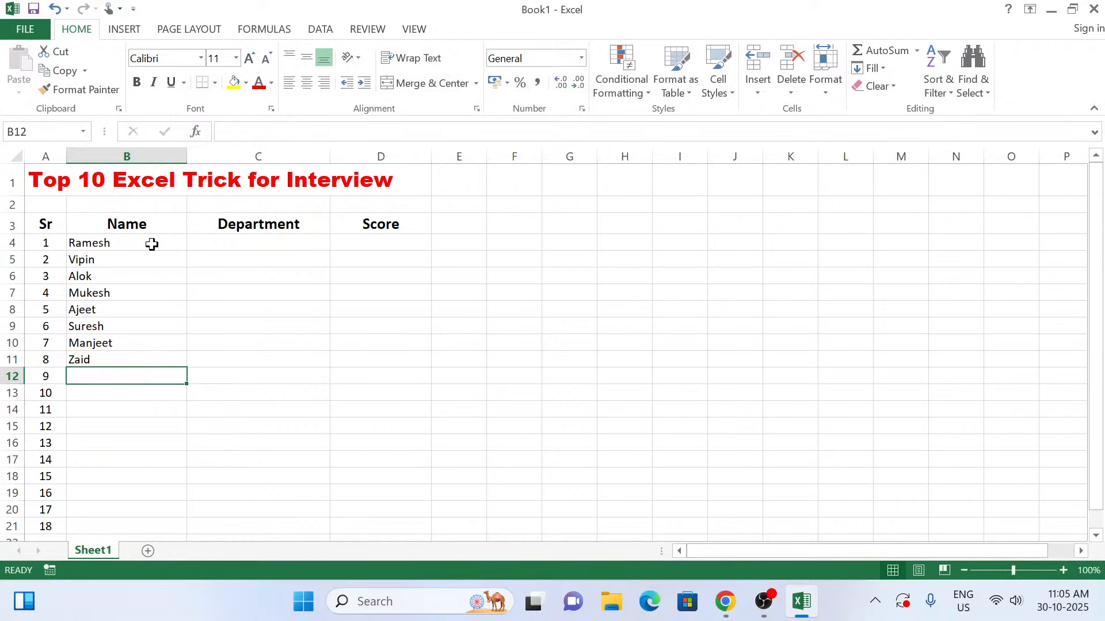
type("Aj")
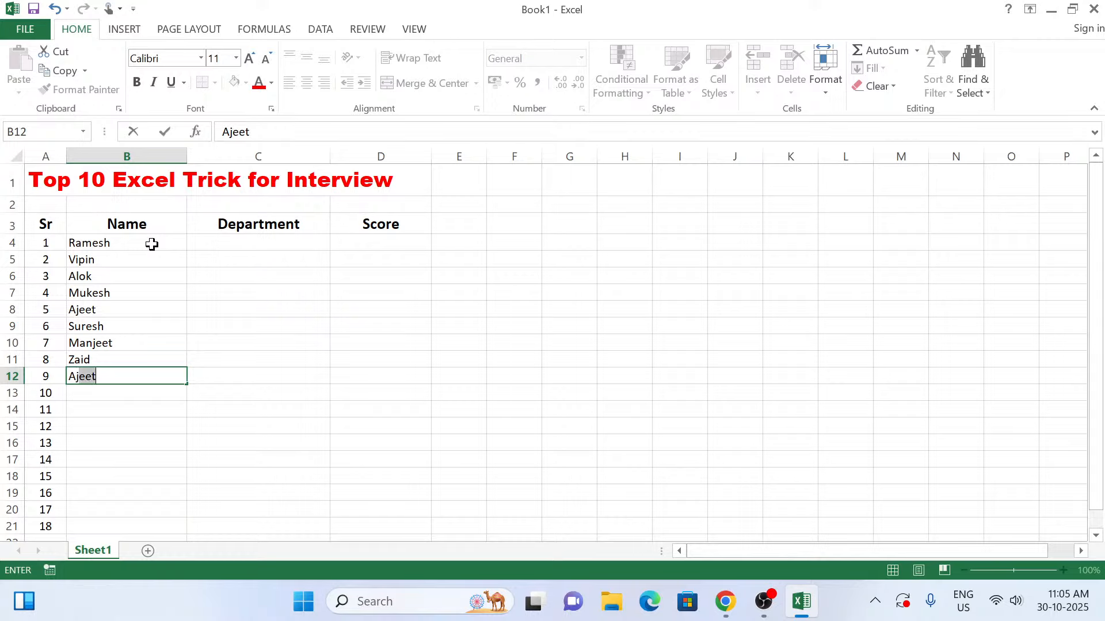
type("mal")
key("Return")
type("Surbhi")
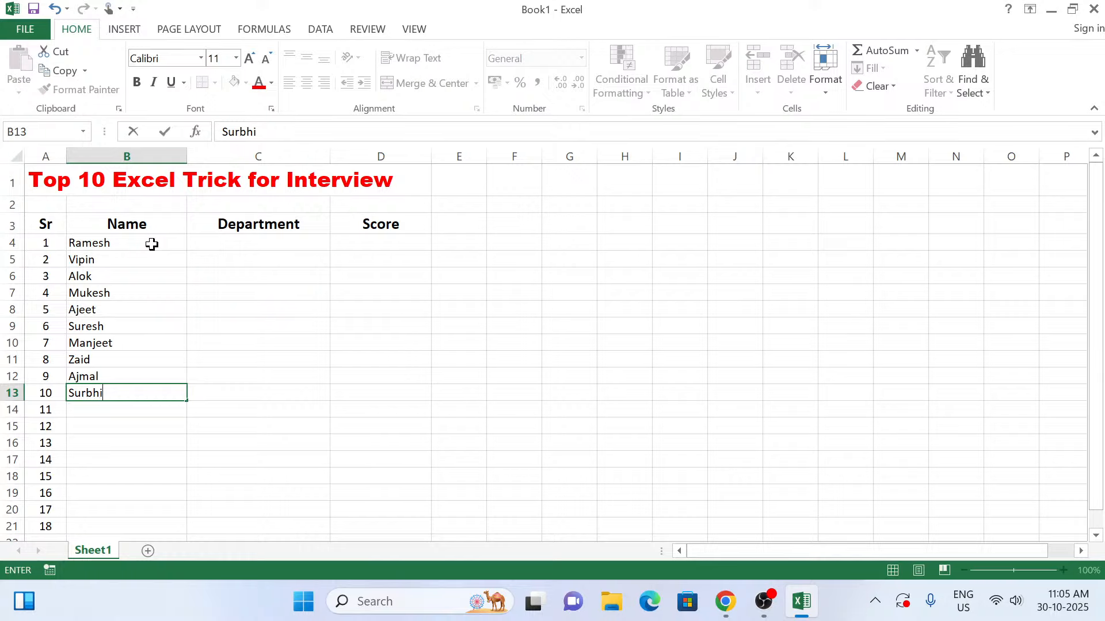
key("Return")
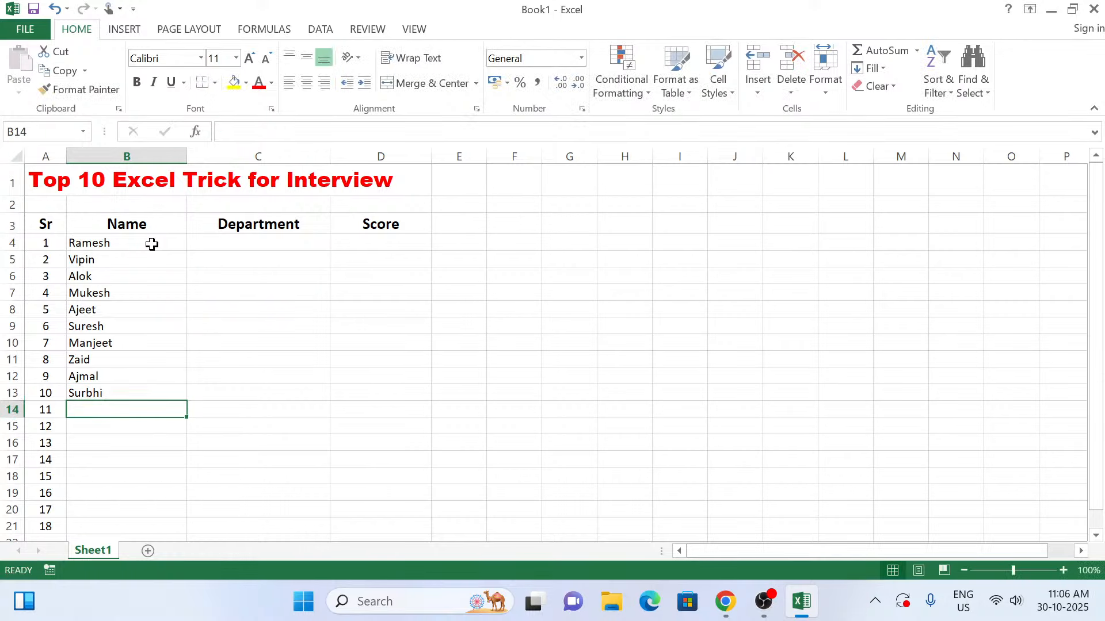
type("Sanjay")
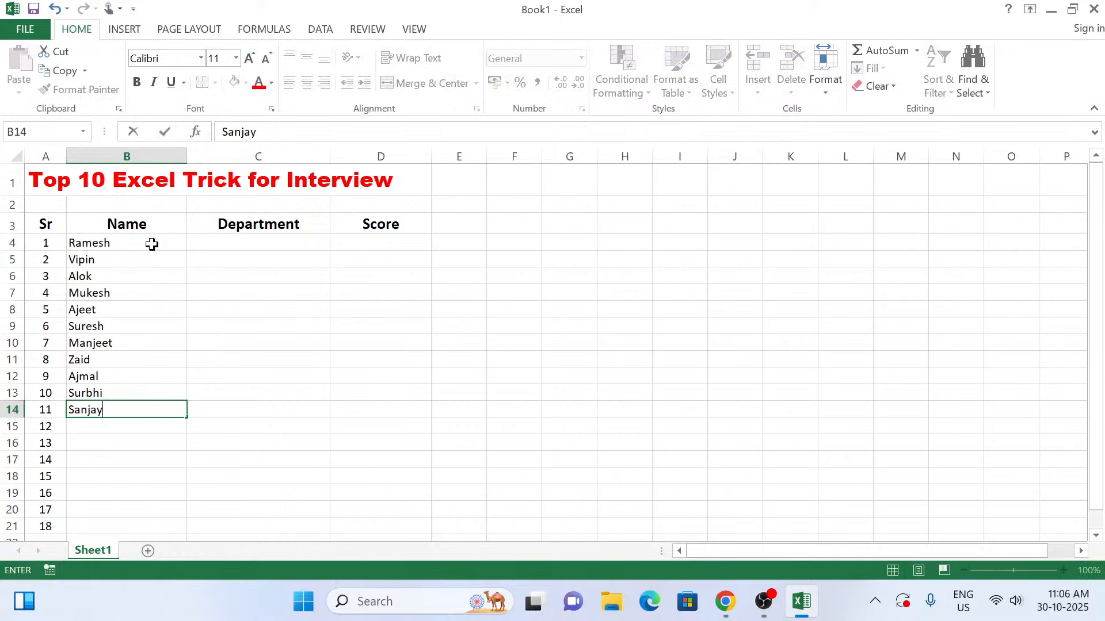
key("Return")
type("Mohit")
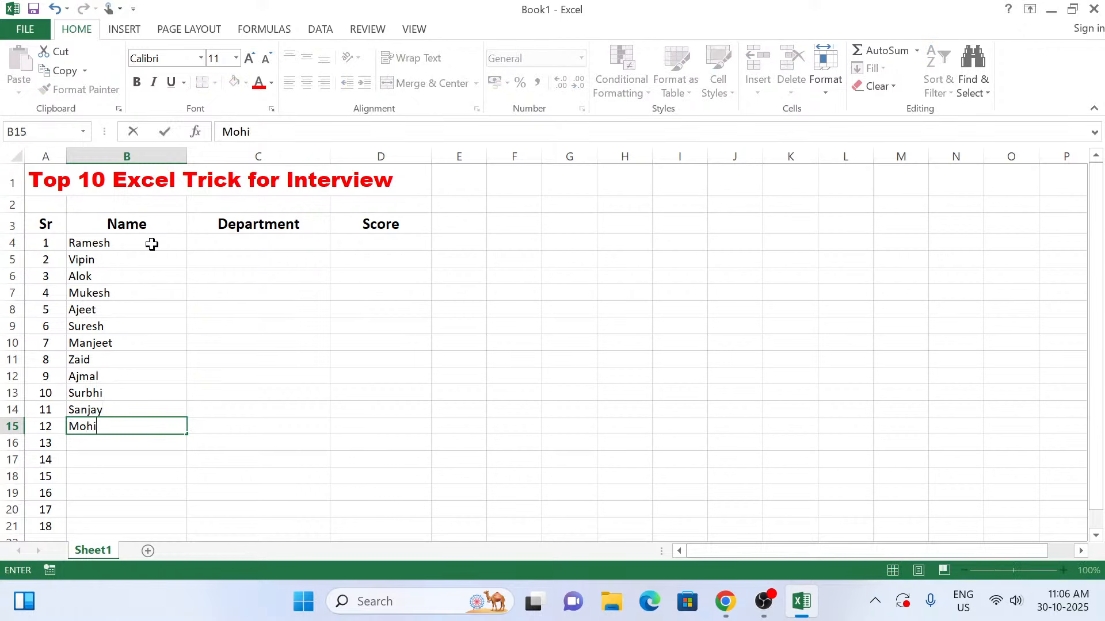
key("ctrl+Return")
key("Return")
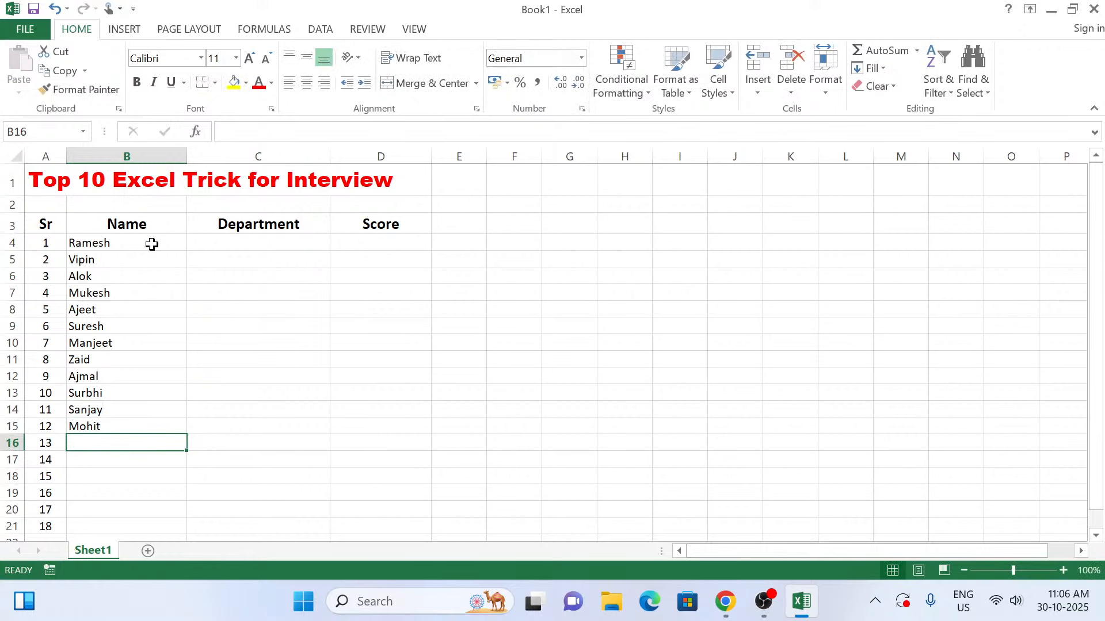
Enter Abu Hamza, Mohd Kamal, Sachin, Dipesh, Vimlesh and Akshay in B16:B21
type("A")
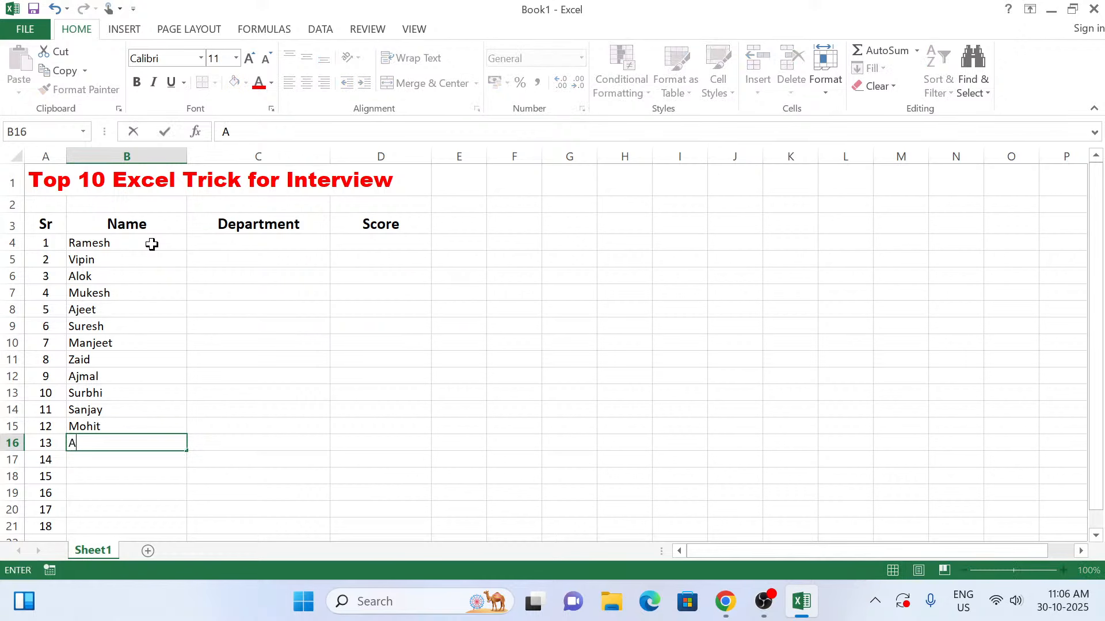
type("bu Hamza")
key("Return")
type("Mohd ")
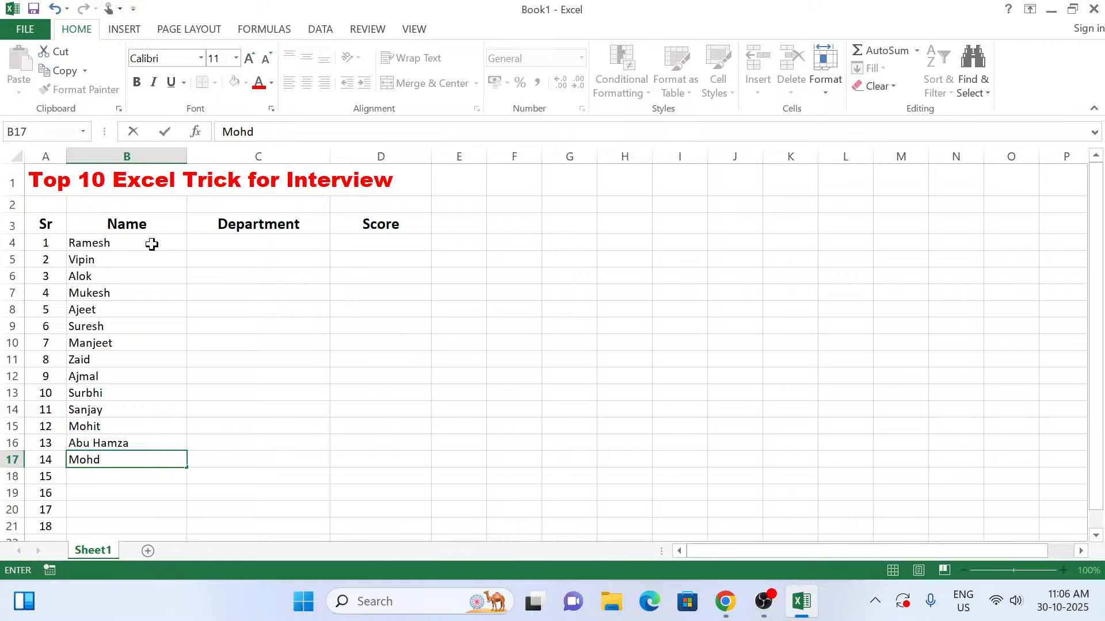
type("Kamal")
key("ctrl+Return")
key("Down")
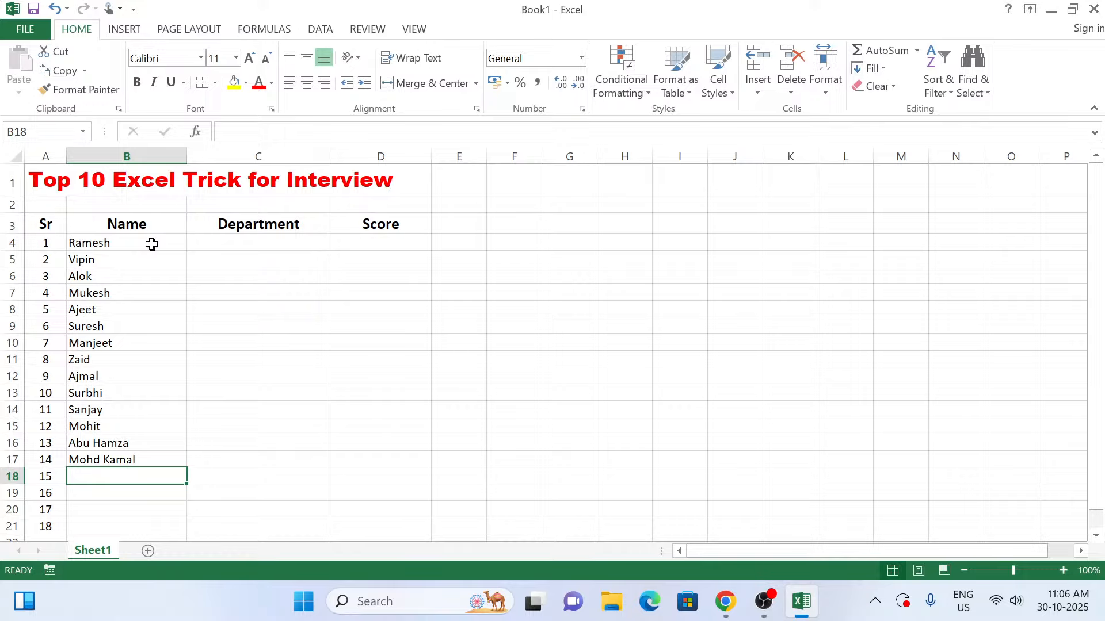
type("Sachin")
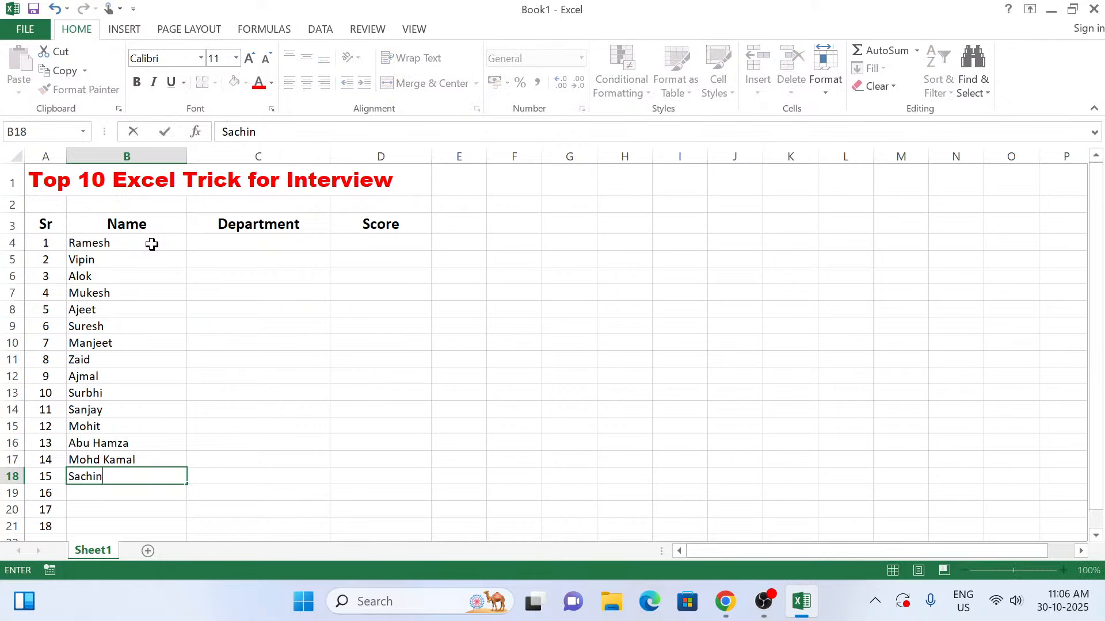
key("Return")
type("Dipesh")
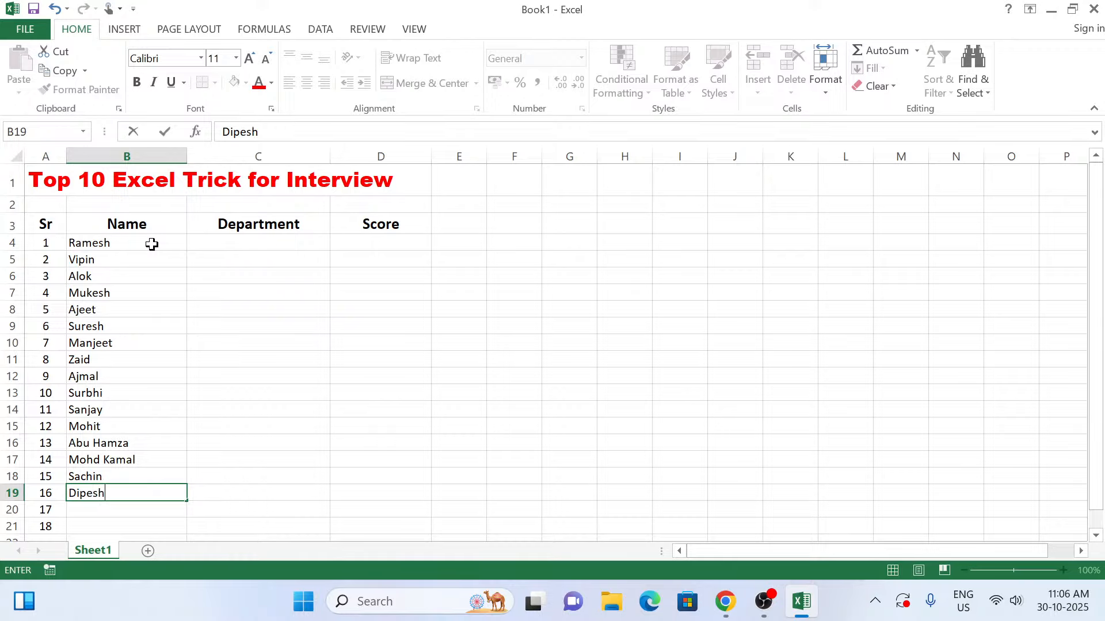
key("Return")
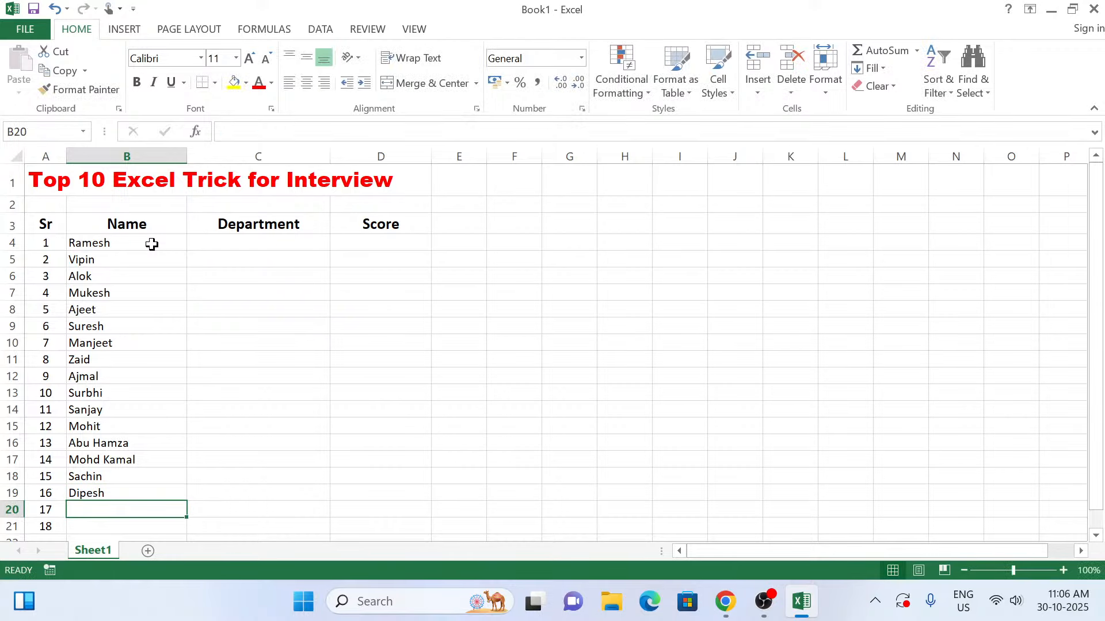
type("V")
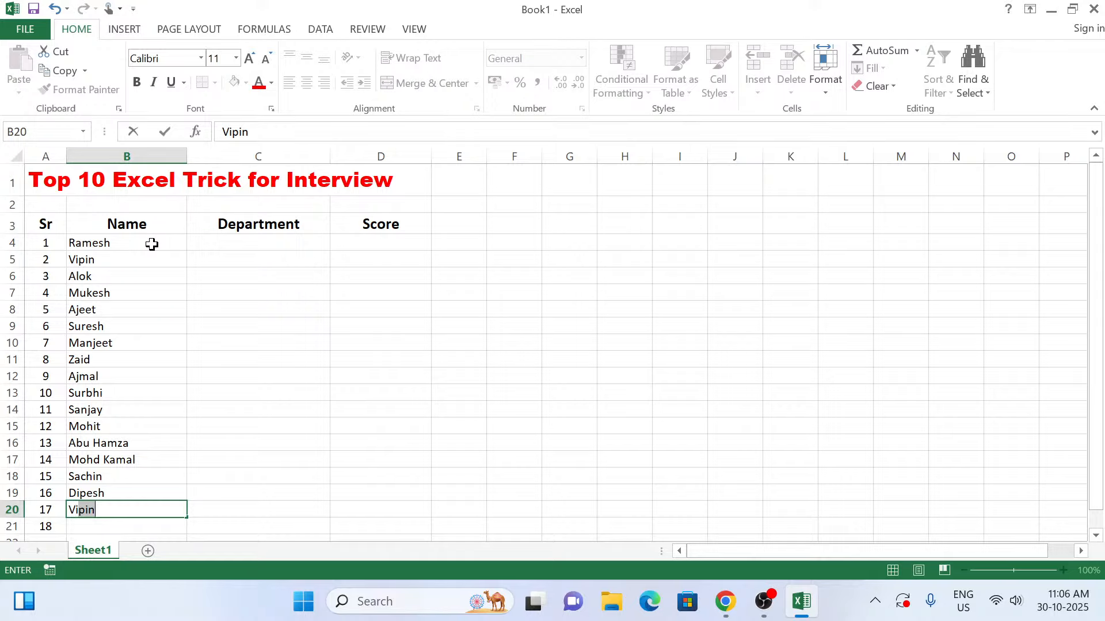
type("imlesh")
key("Return")
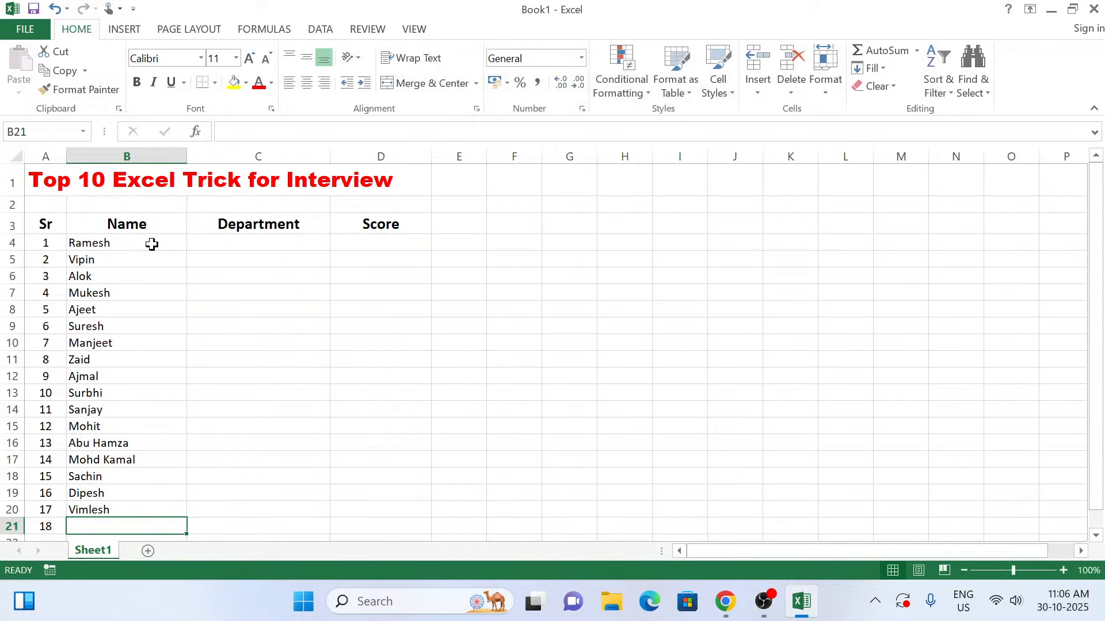
type("Akshay")
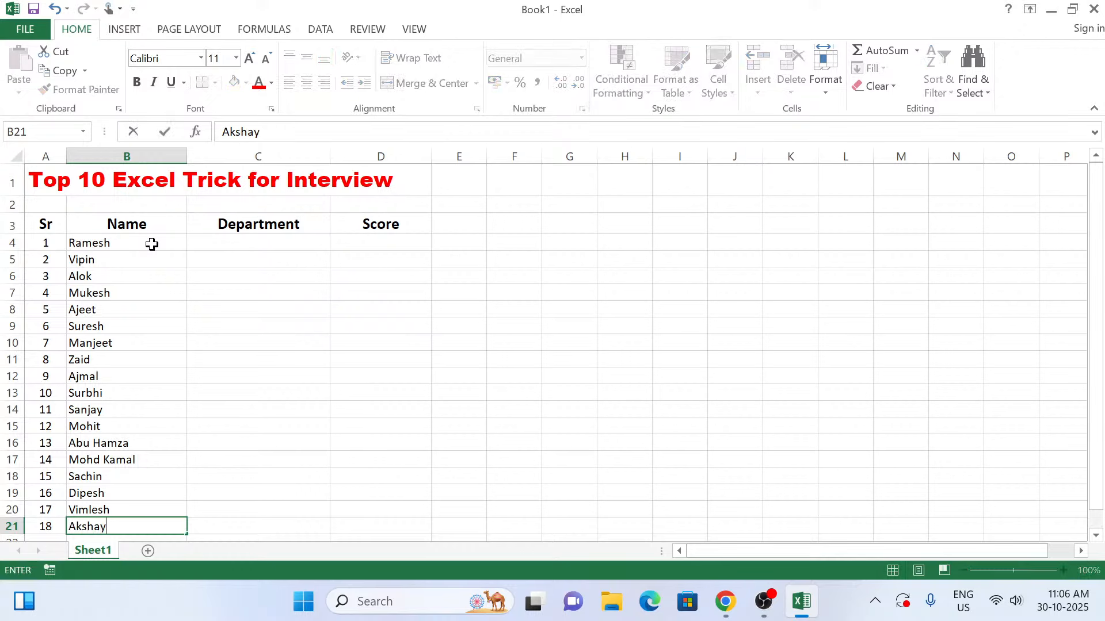
left_click(237, 248)
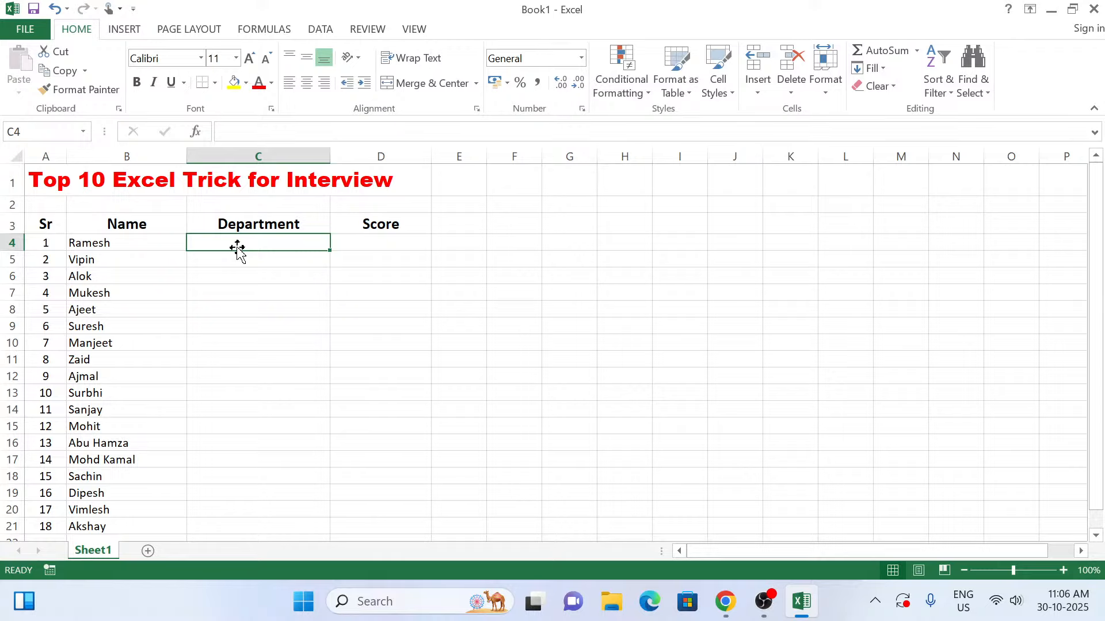
Enter departments HRA, ASM, HRA, ASM and Management in C4:C8
type("HRA")
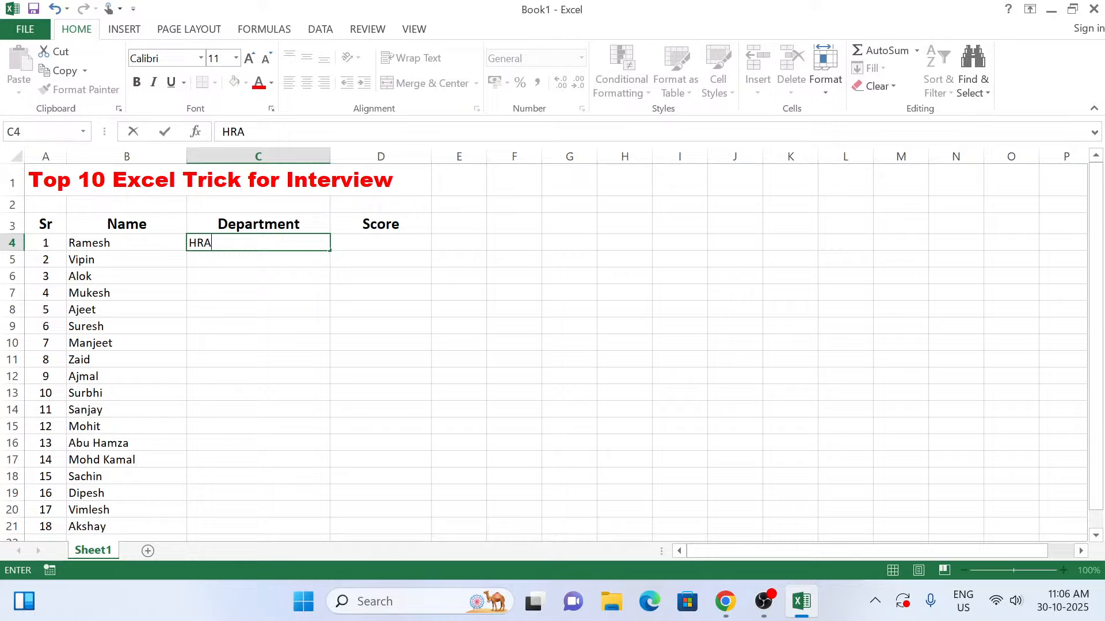
key("Return")
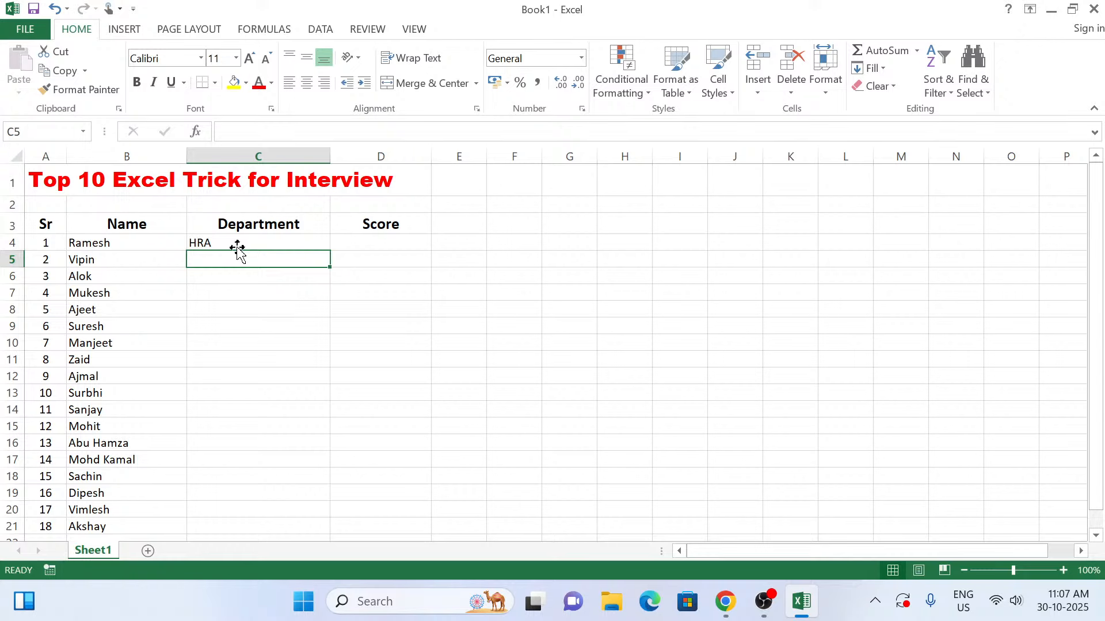
type("S")
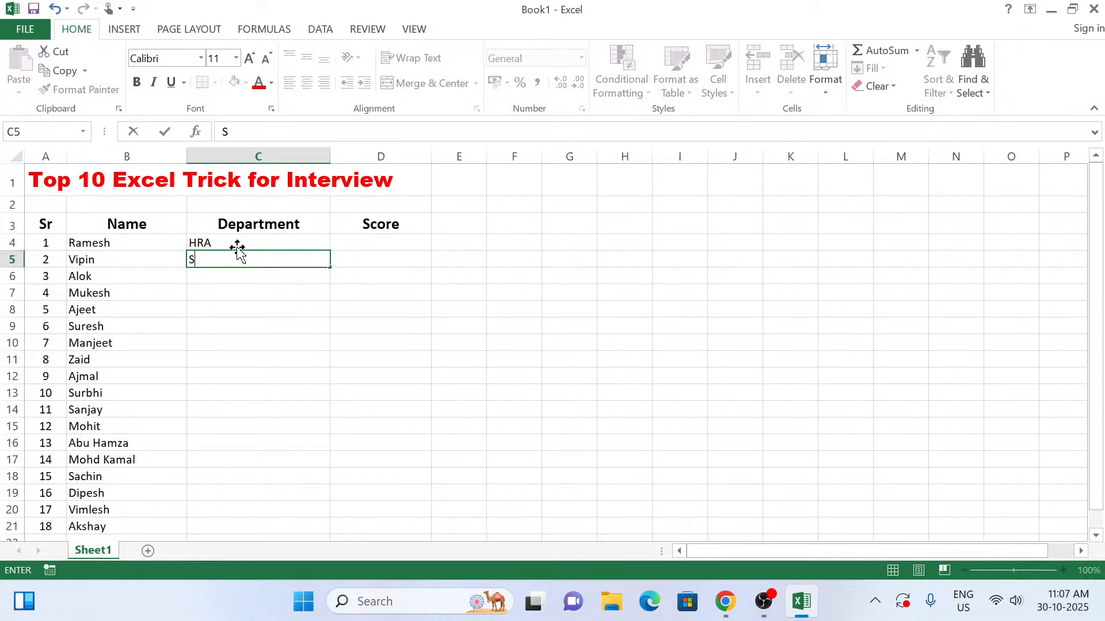
key("BackSpace")
type("Super Vis")
key("BackSpace")
key("BackSpace")
key("BackSpace")
key("BackSpace")
key("BackSpace")
key("BackSpace")
key("BackSpace")
key("BackSpace")
key("BackSpace")
type("ASM")
key("Return")
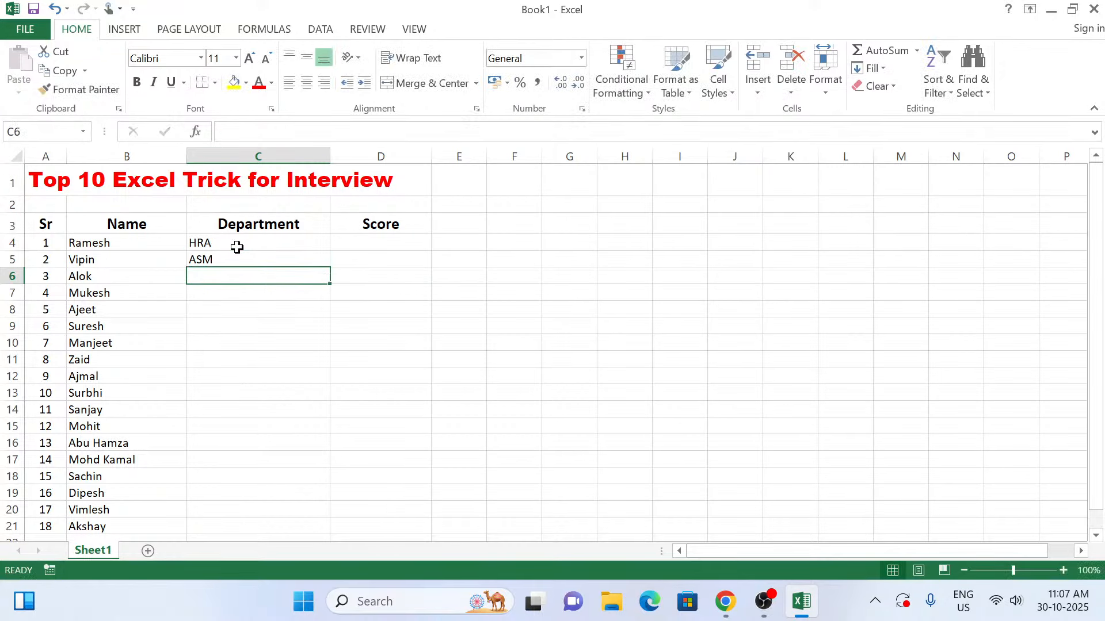
type("HRA")
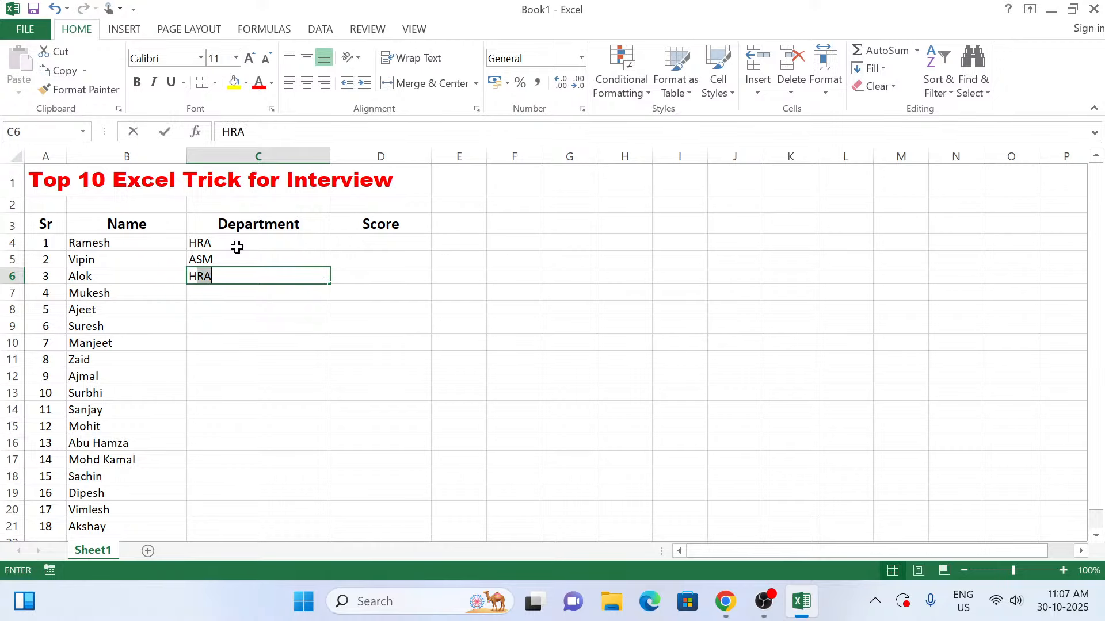
key("Return")
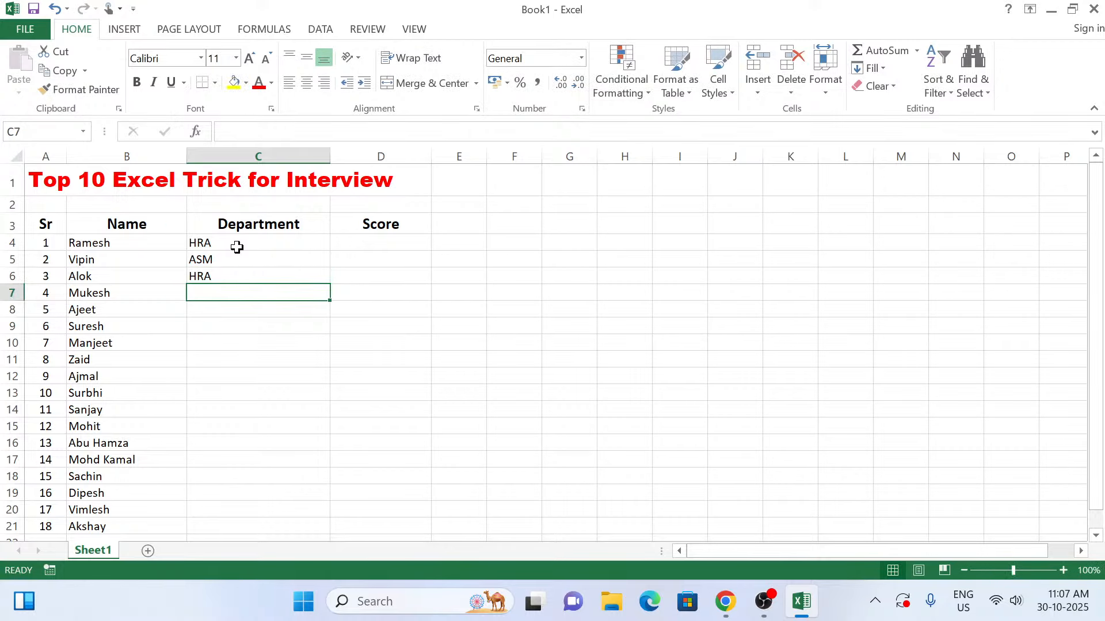
type("ASM")
key("Return")
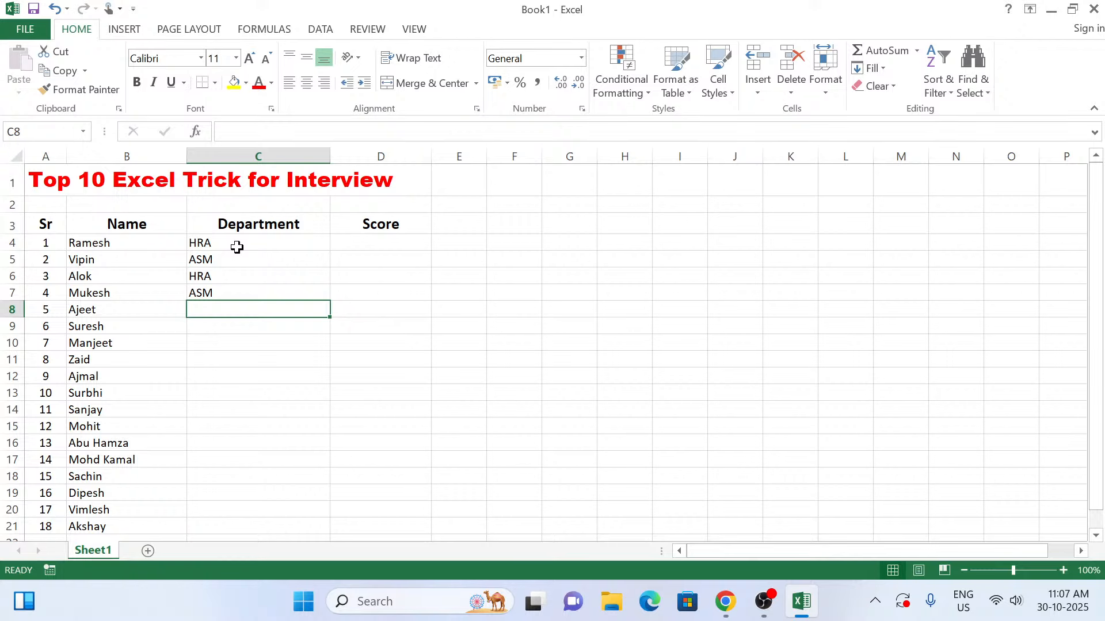
type("Mana")
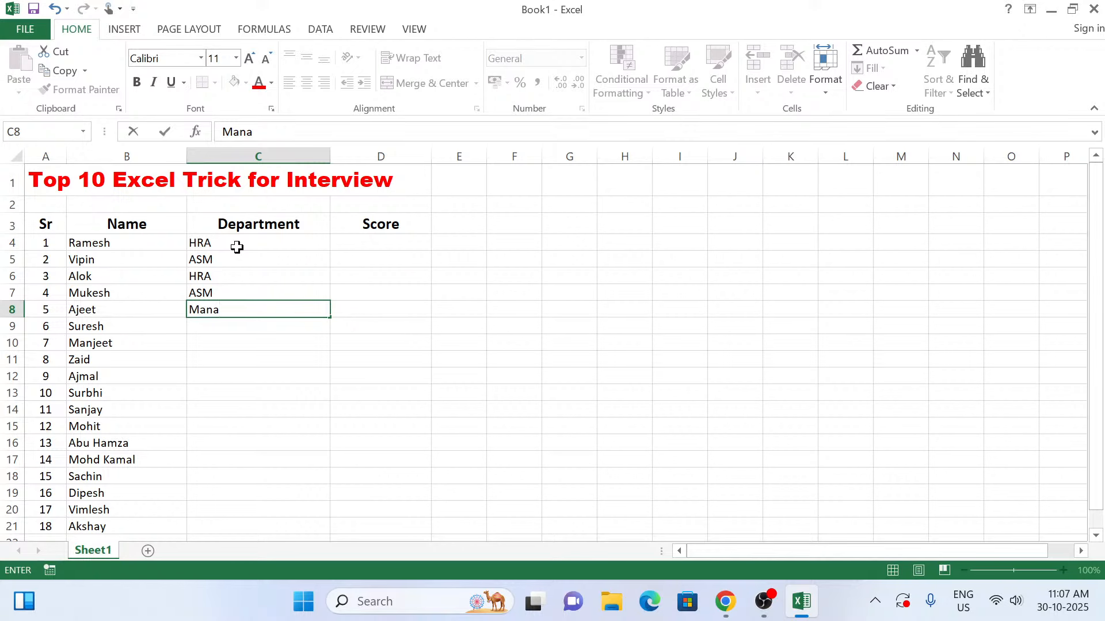
type("gement")
key("Return")
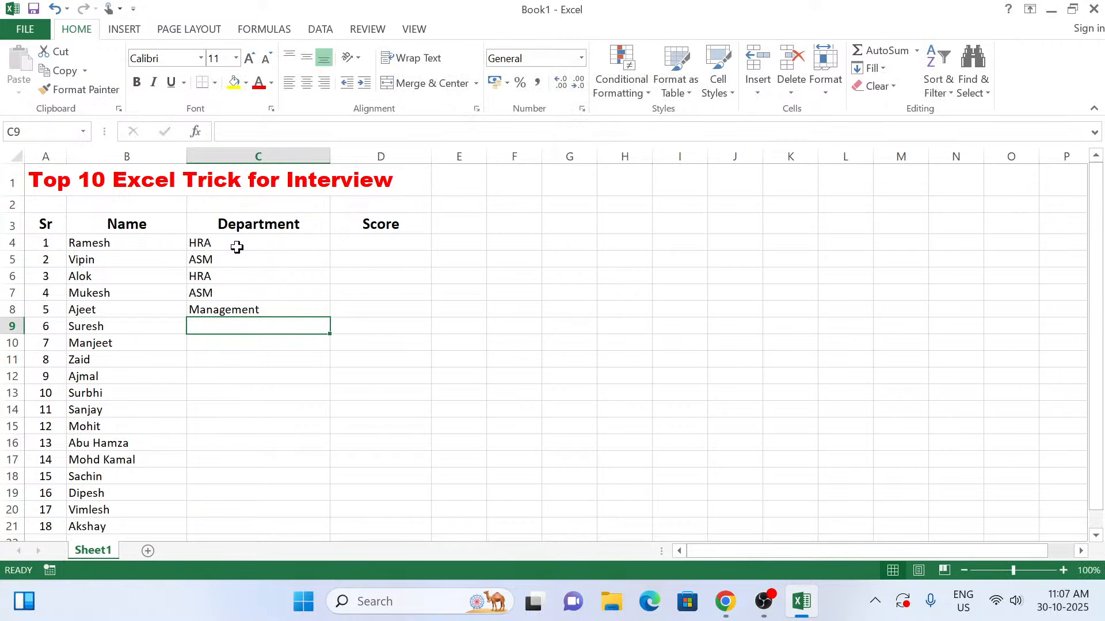
Enter departments Management, ASM, HRA, Management, ASM, ASM and HRA in C9:C15
type("m")
key("Return")
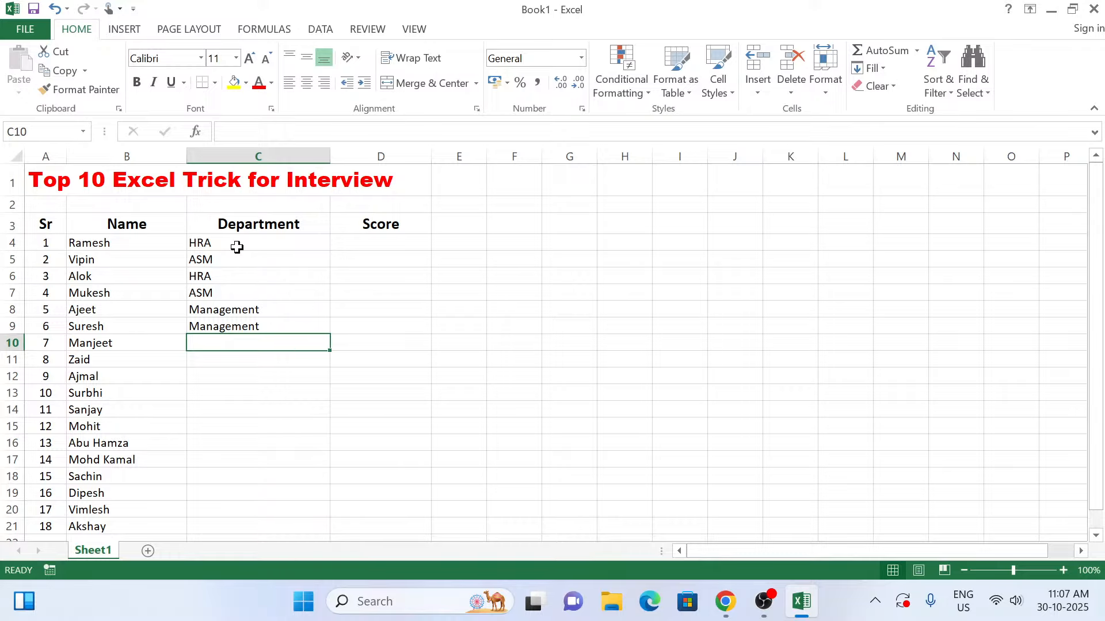
type("a")
key("Return")
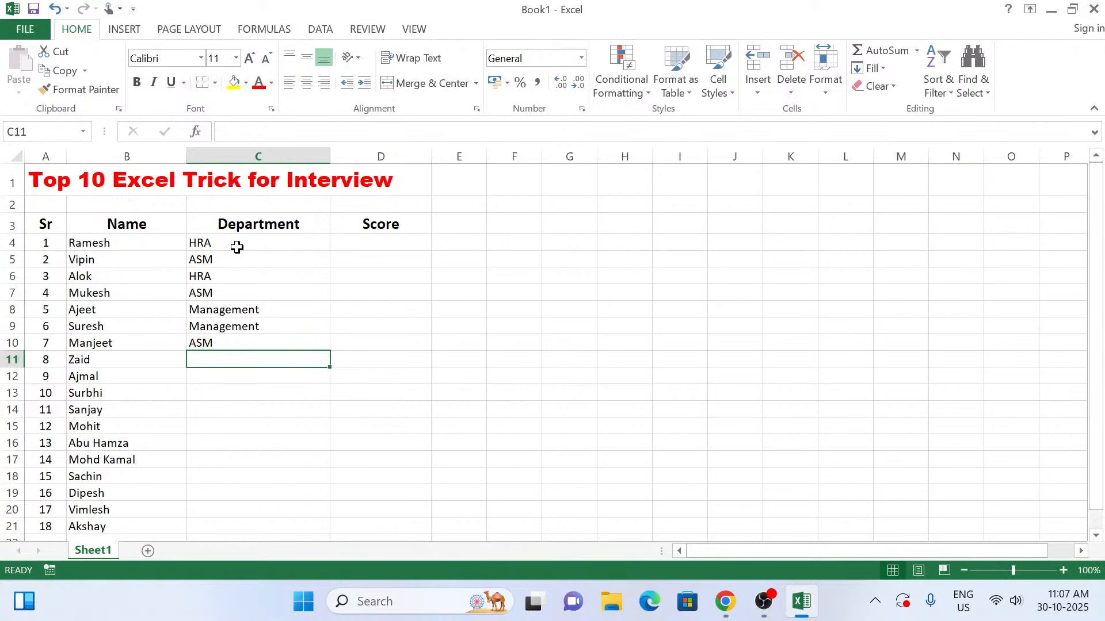
type("h")
key("Return")
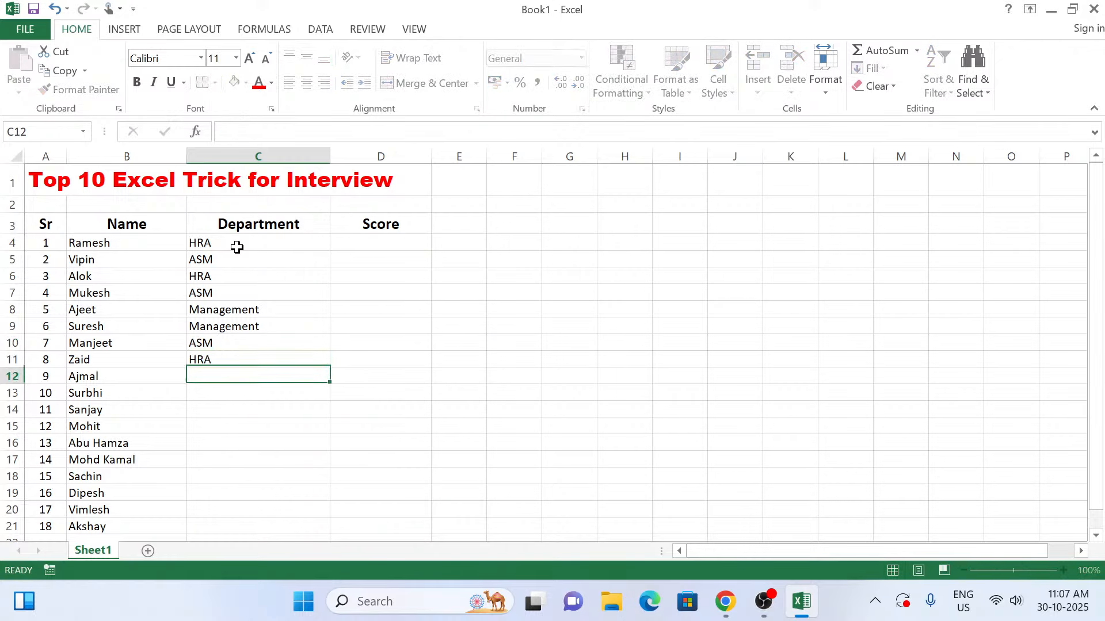
type("m")
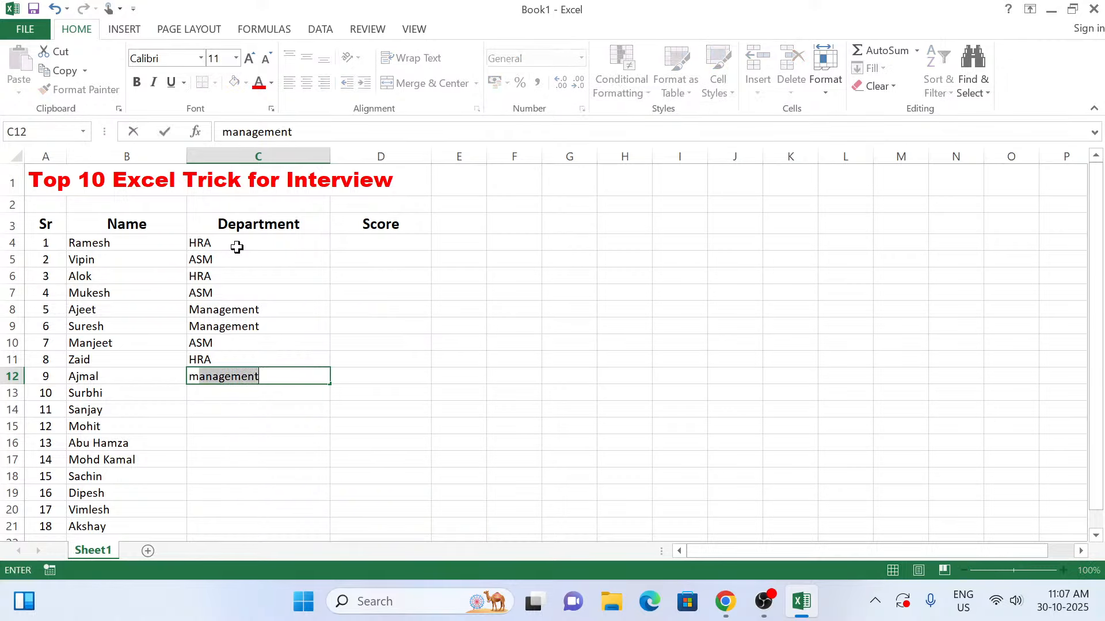
key("Return")
type("a")
key("Return")
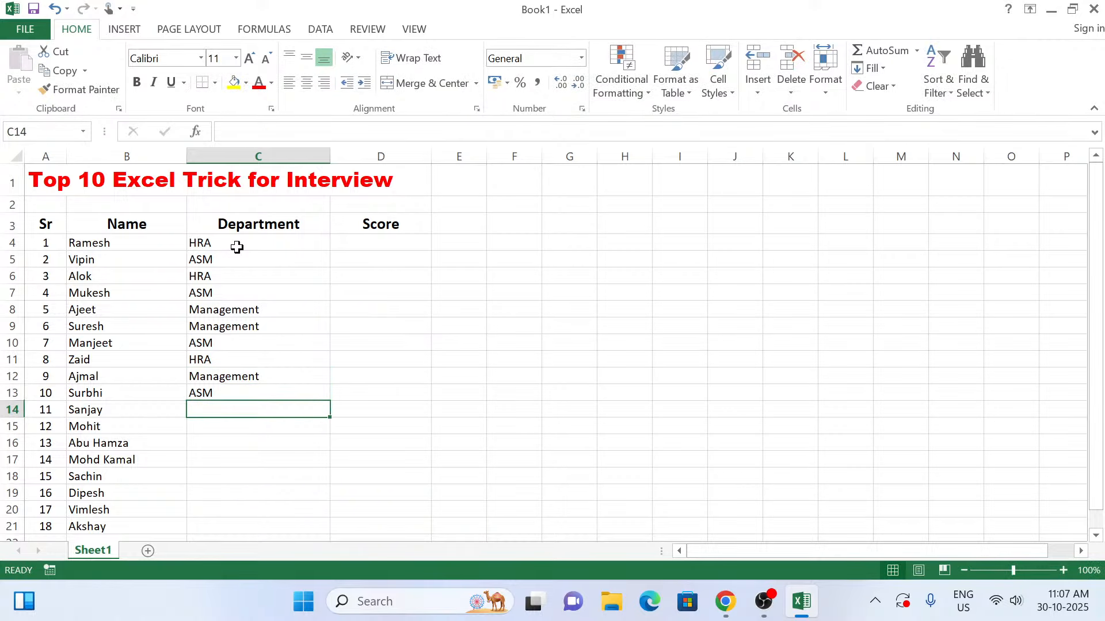
type("a")
key("Return")
type("a")
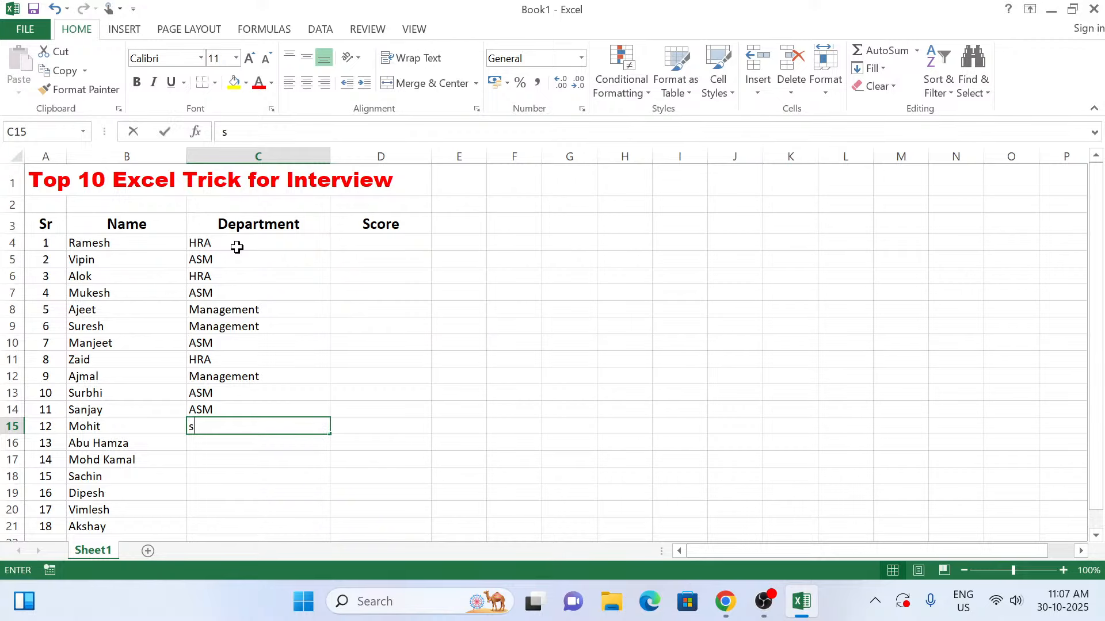
key("BackSpace")
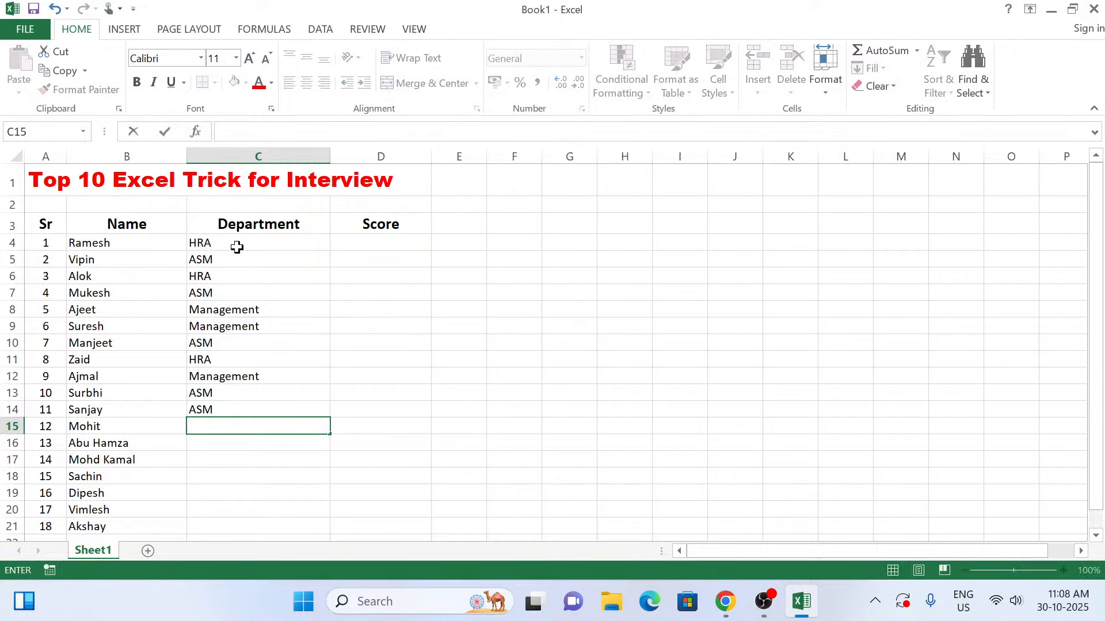
type("h")
key("Return")
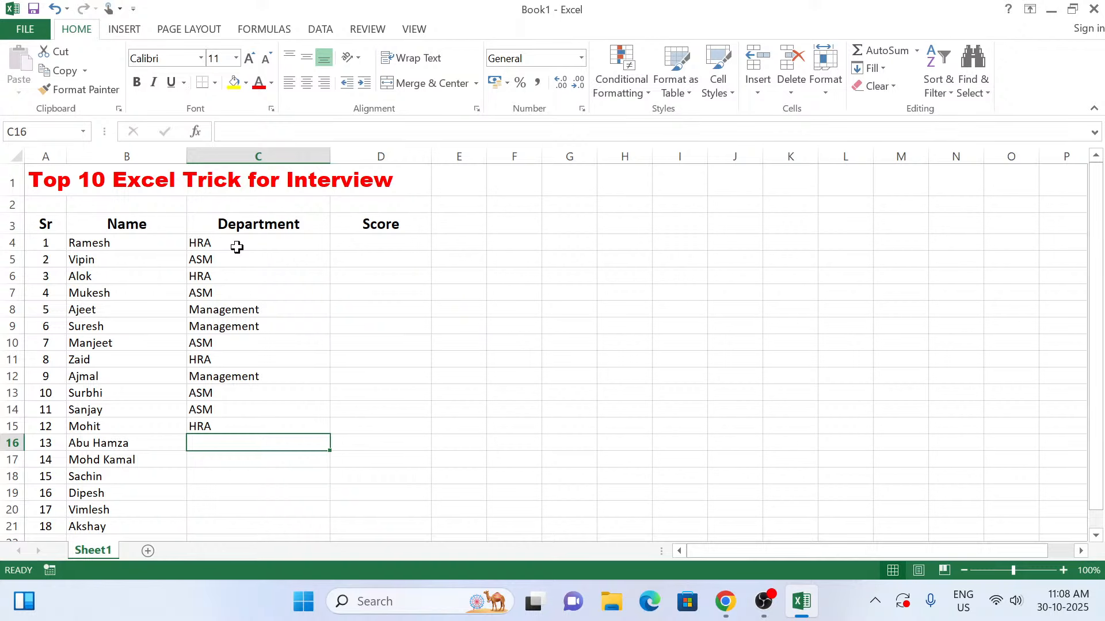
Enter departments ASM, HRA, HRA, Management, Management and ASM in C16:C21
type("a")
key("Return")
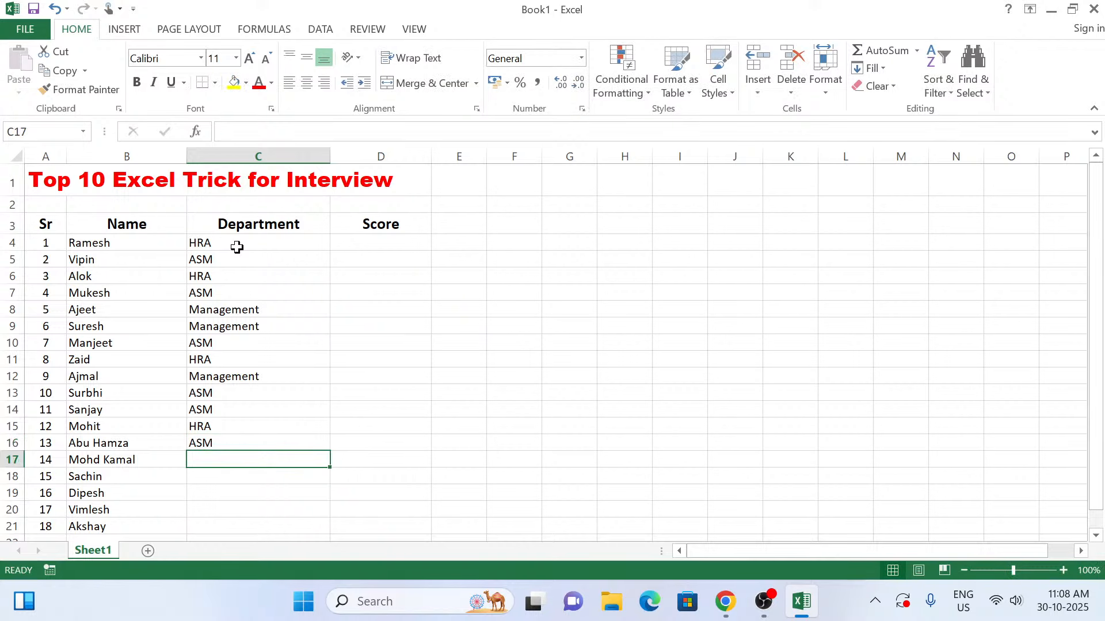
type("h")
key("Return")
type("h")
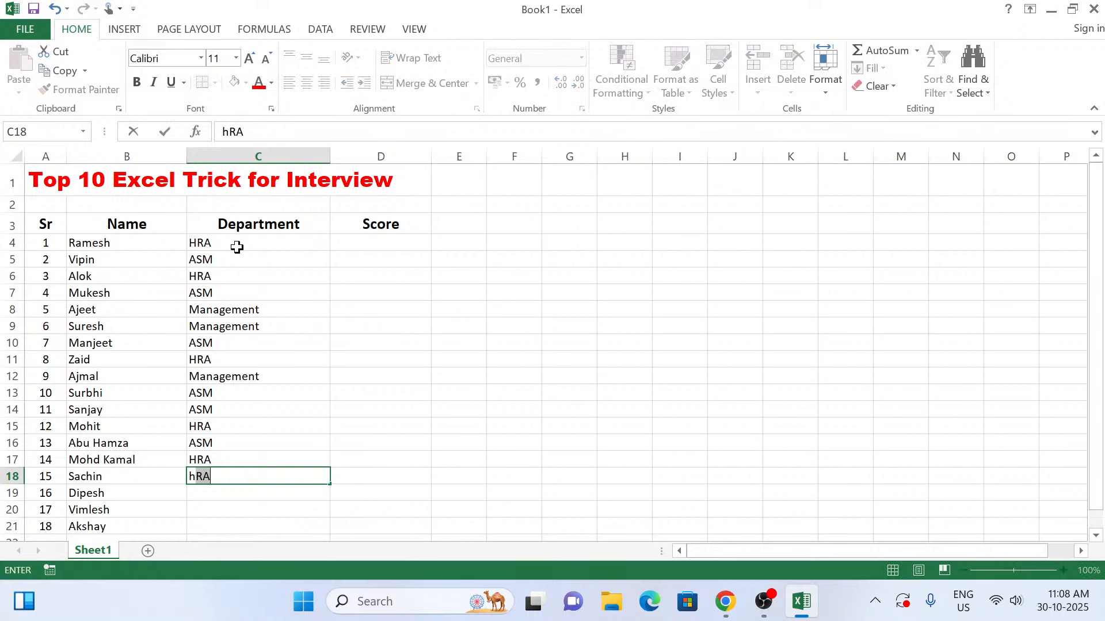
key("Return")
type("m")
key("Return")
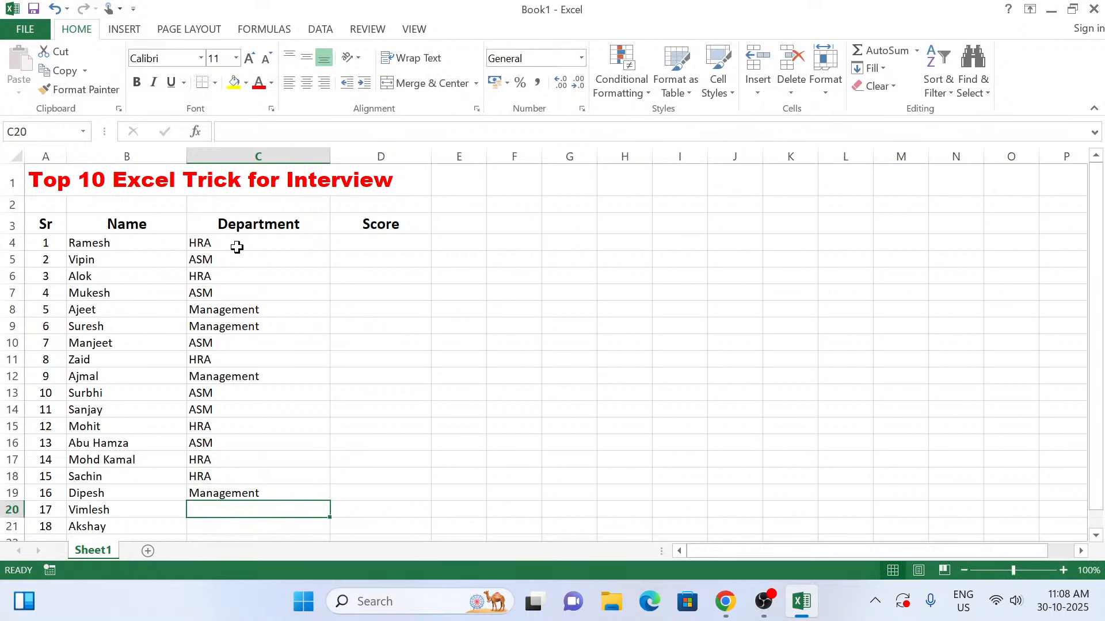
type("m")
key("Return")
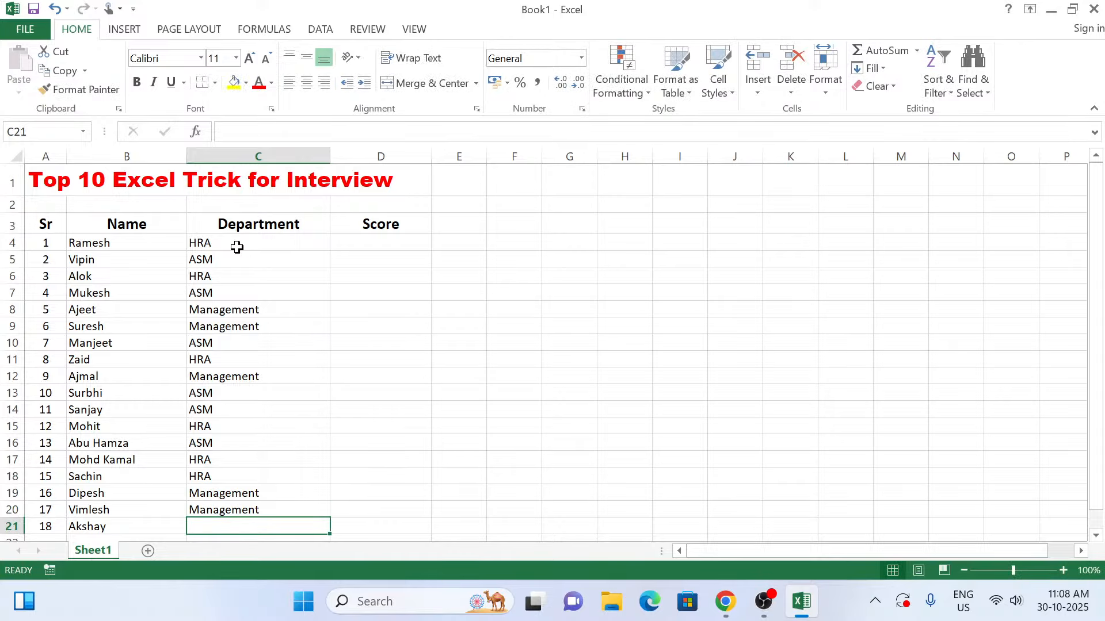
type("a")
key("Return")
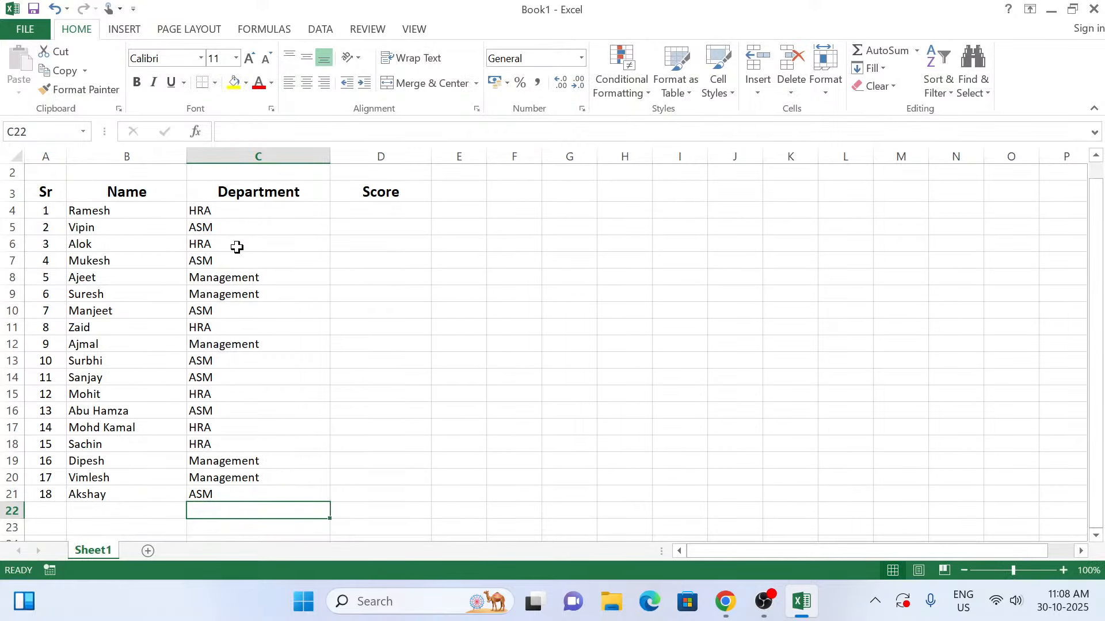
Enter the first four scores, 5.8, 3, 2 and 2, in D4:D7
left_click(390, 217)
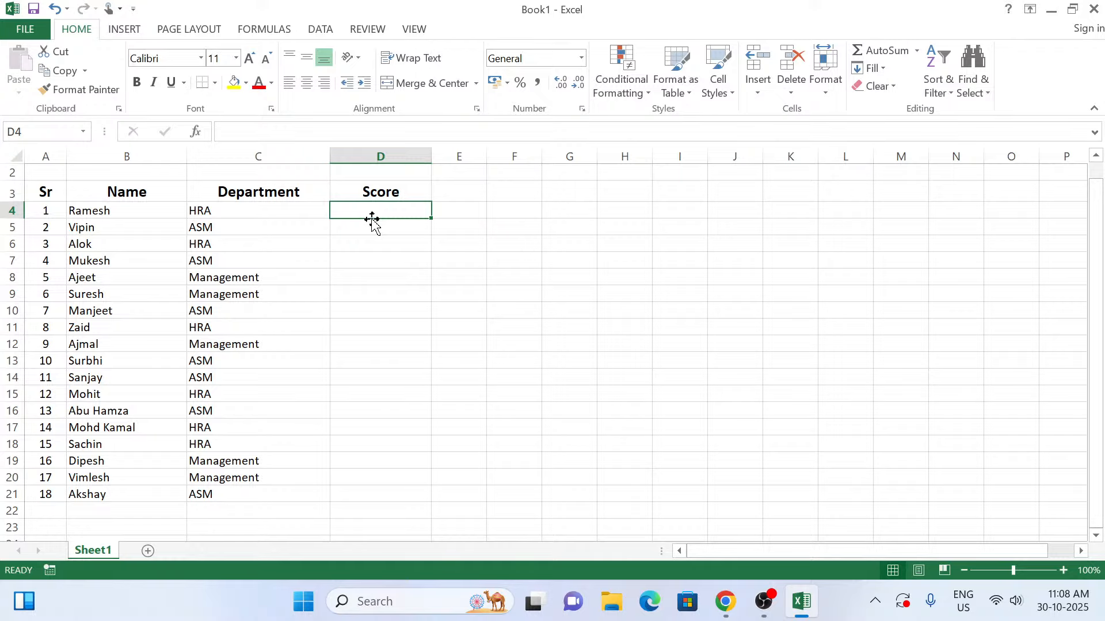
type("5.8")
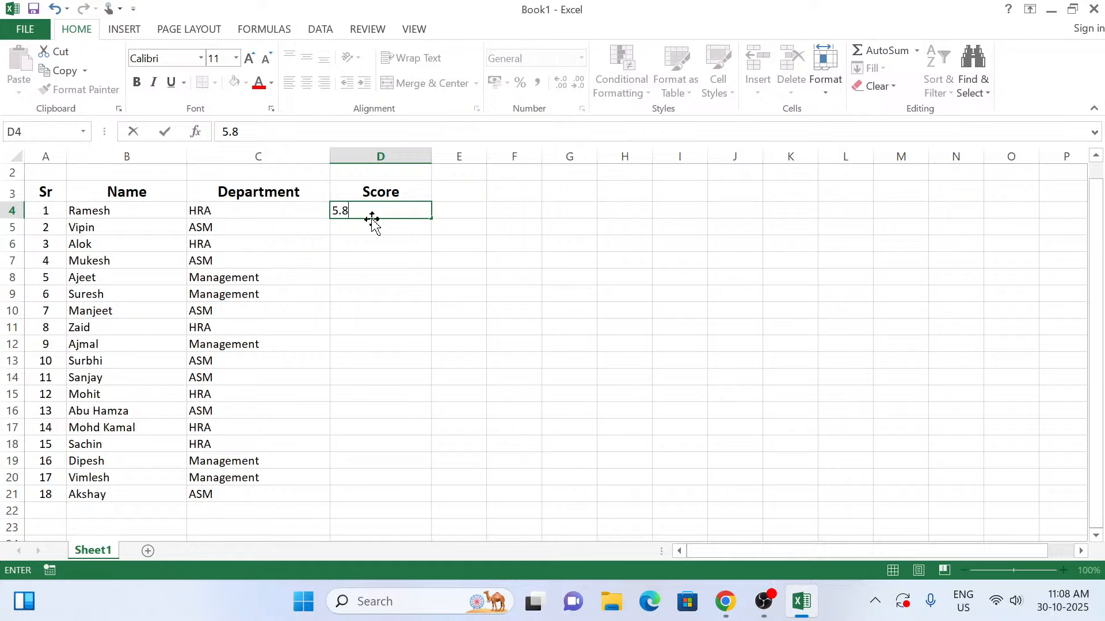
key("Return")
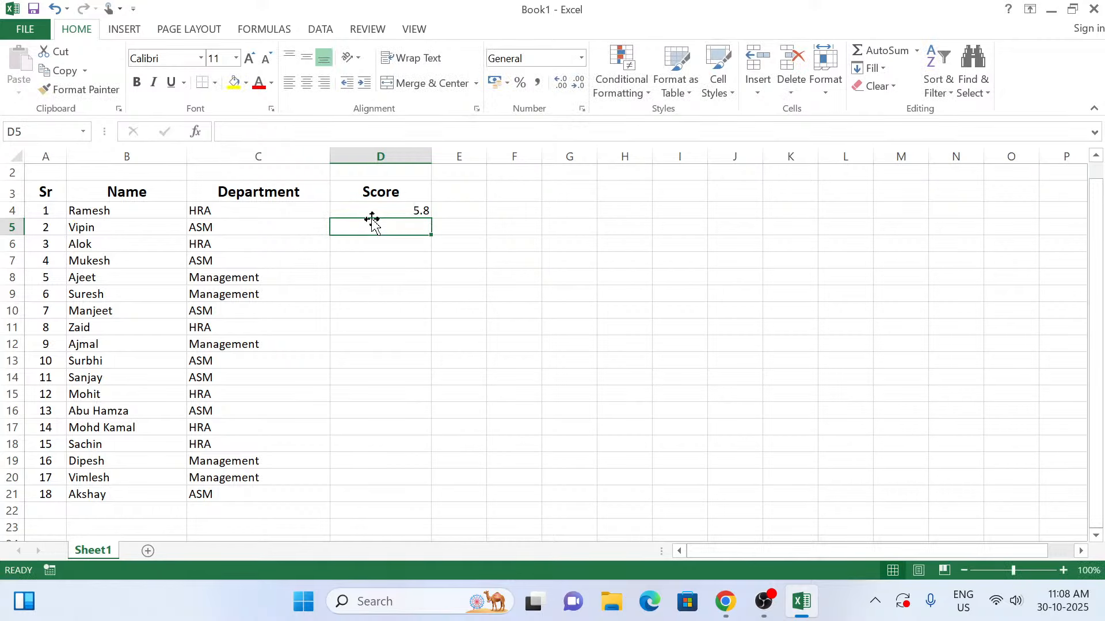
type("3")
key("Return")
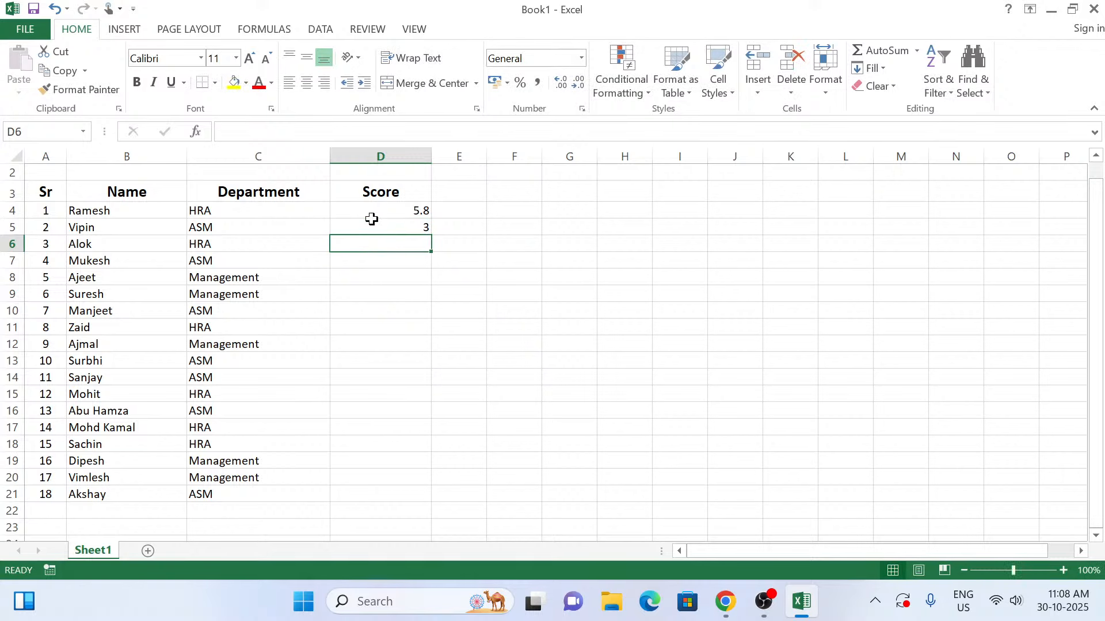
type("2")
key("Return")
type("2.")
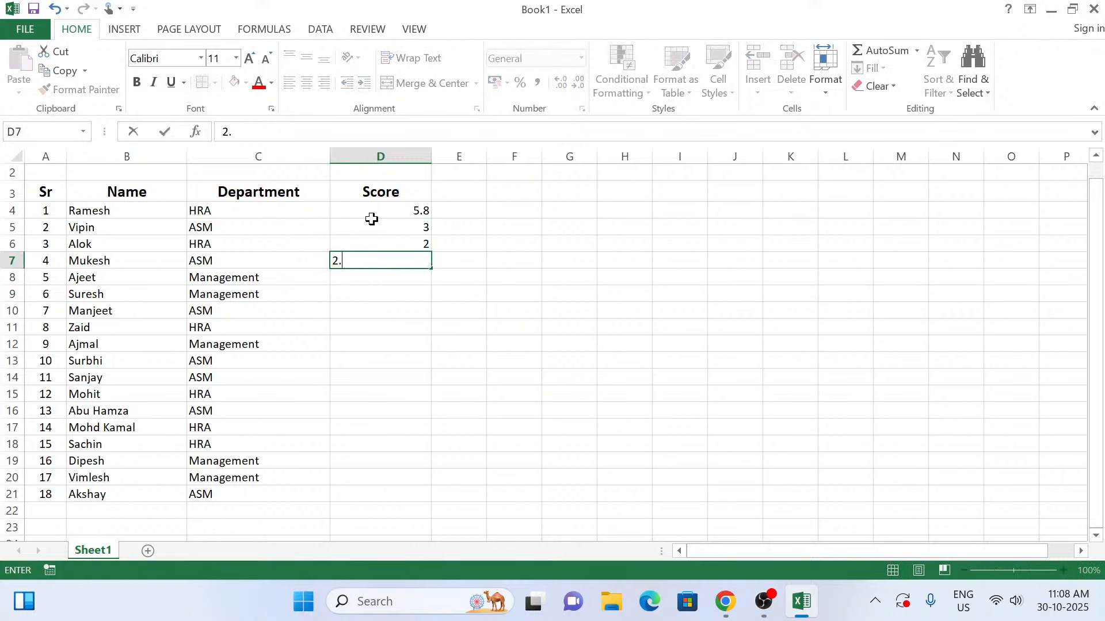
type("0")
key("Return")
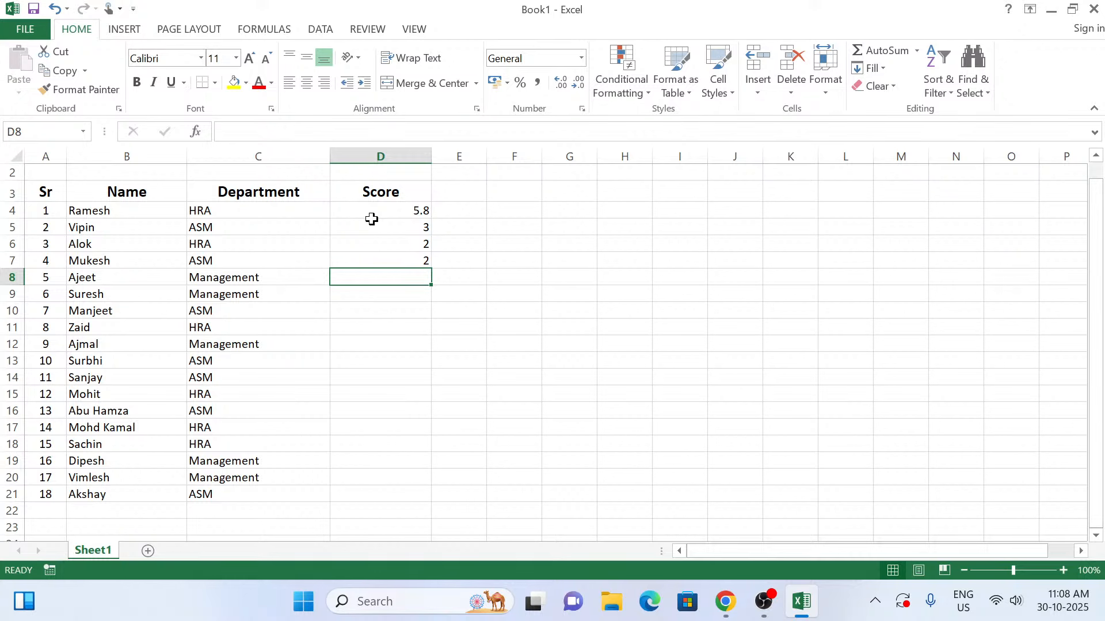
Enter scores 3.6, 1, 3, 0, 9, 7 and 5.9 in D8:D14
type("3.6")
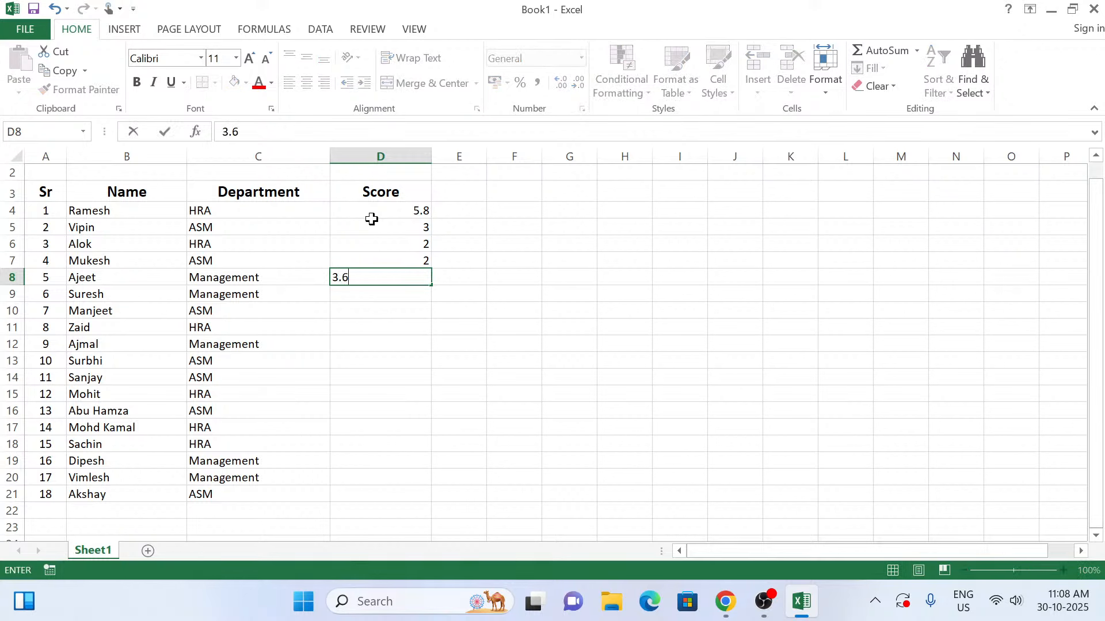
key("Return")
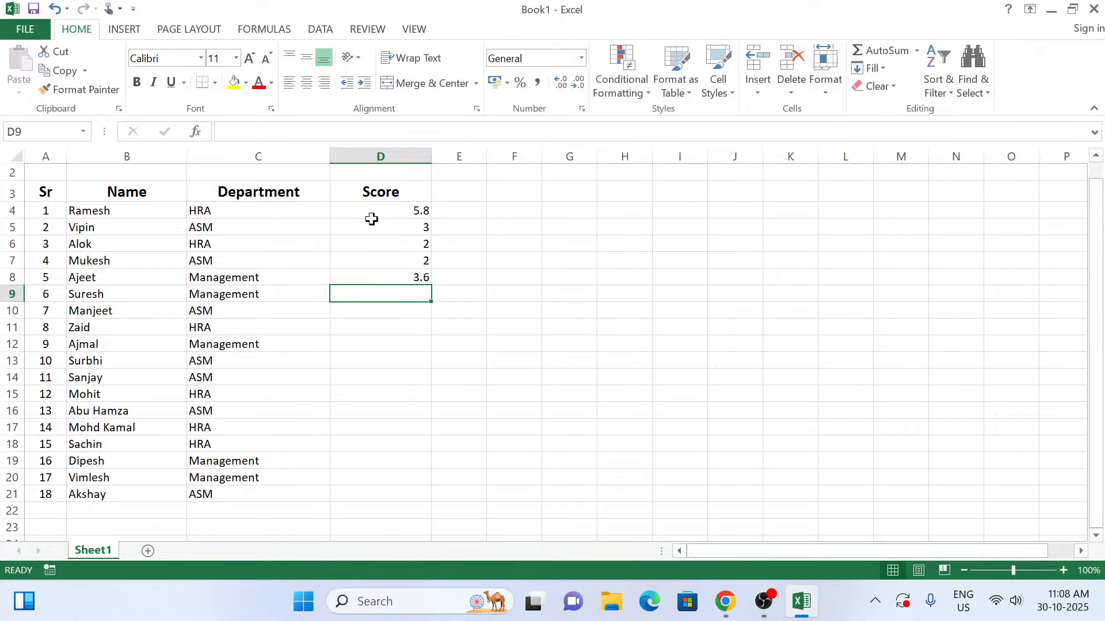
type("1")
key("Return")
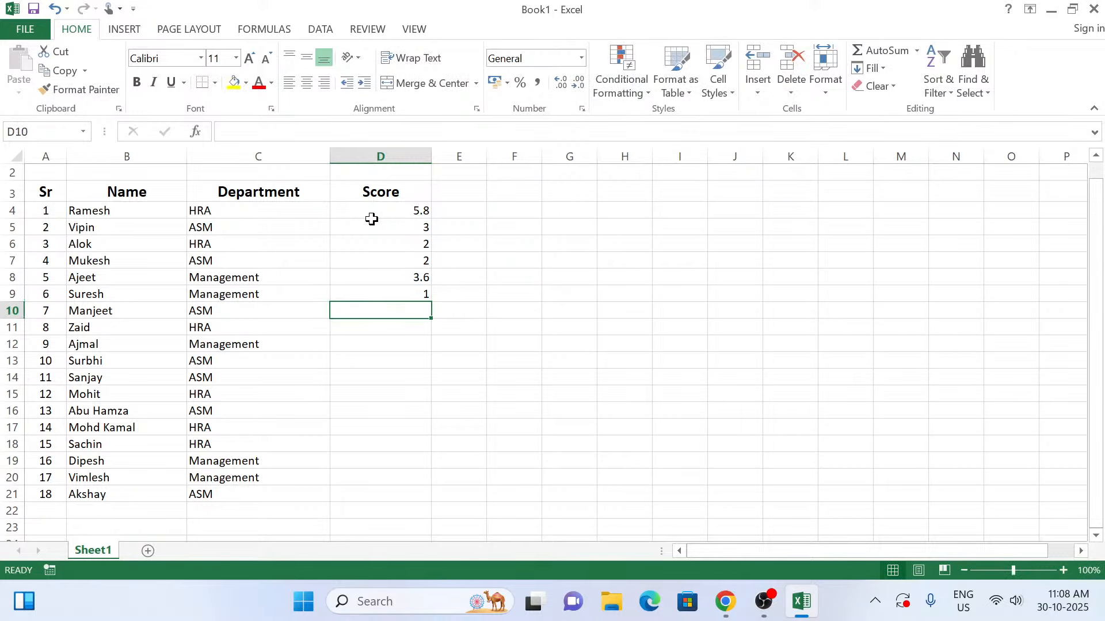
type("3")
key("Return")
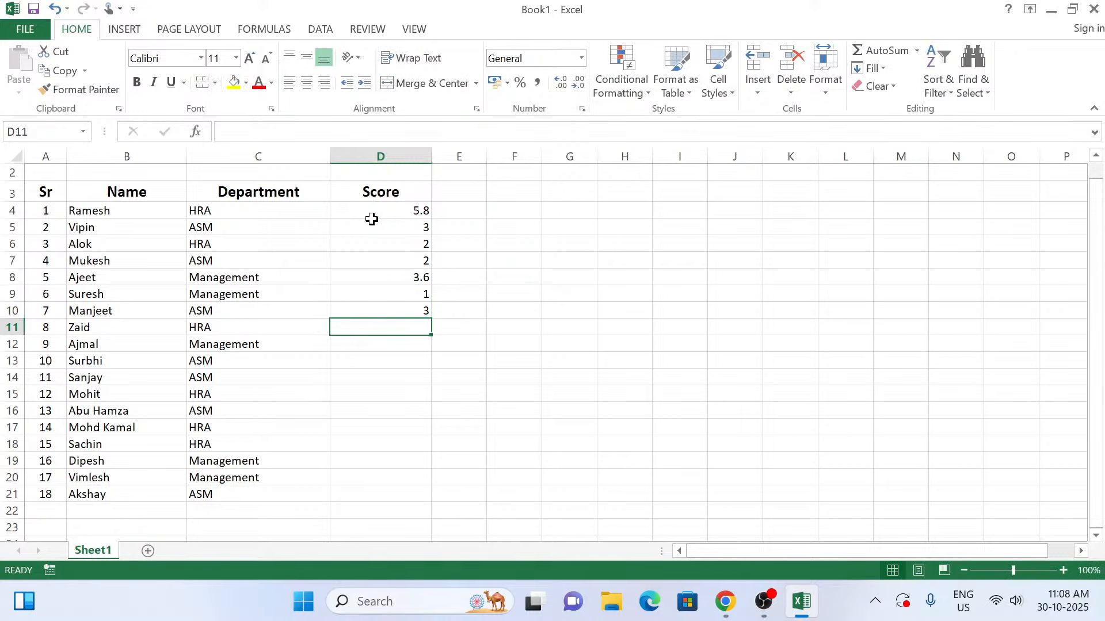
type("0")
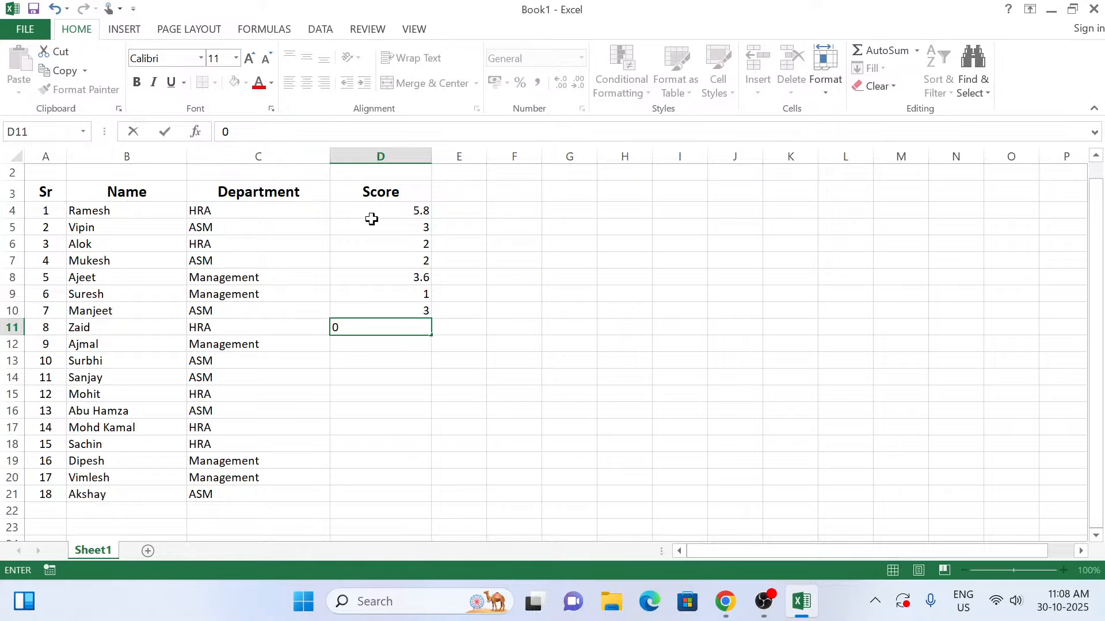
key("Return")
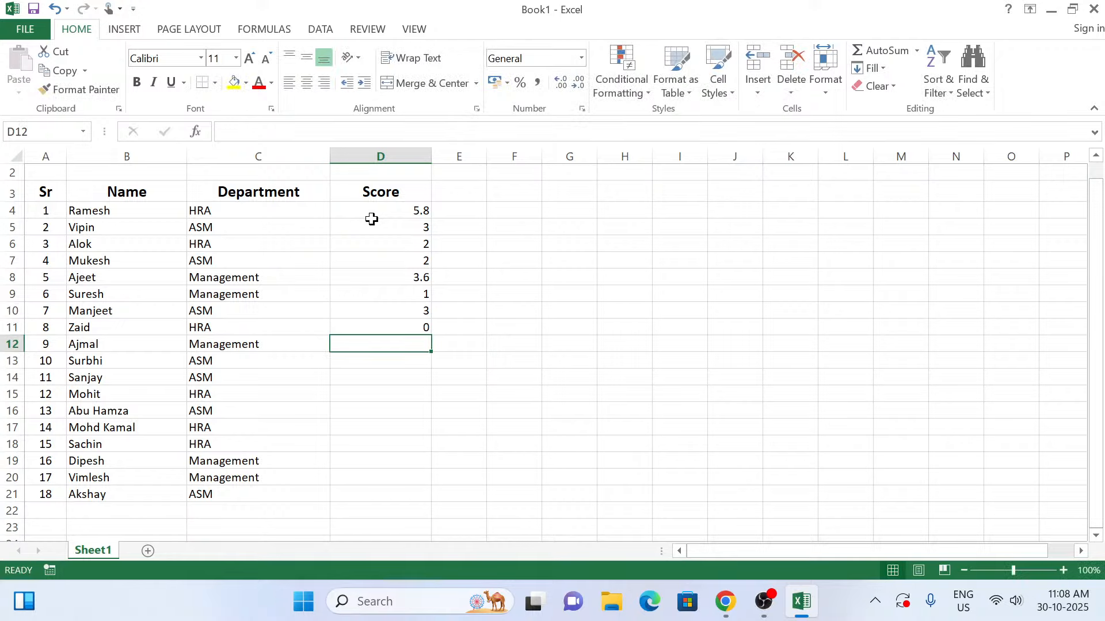
type("9")
key("Return")
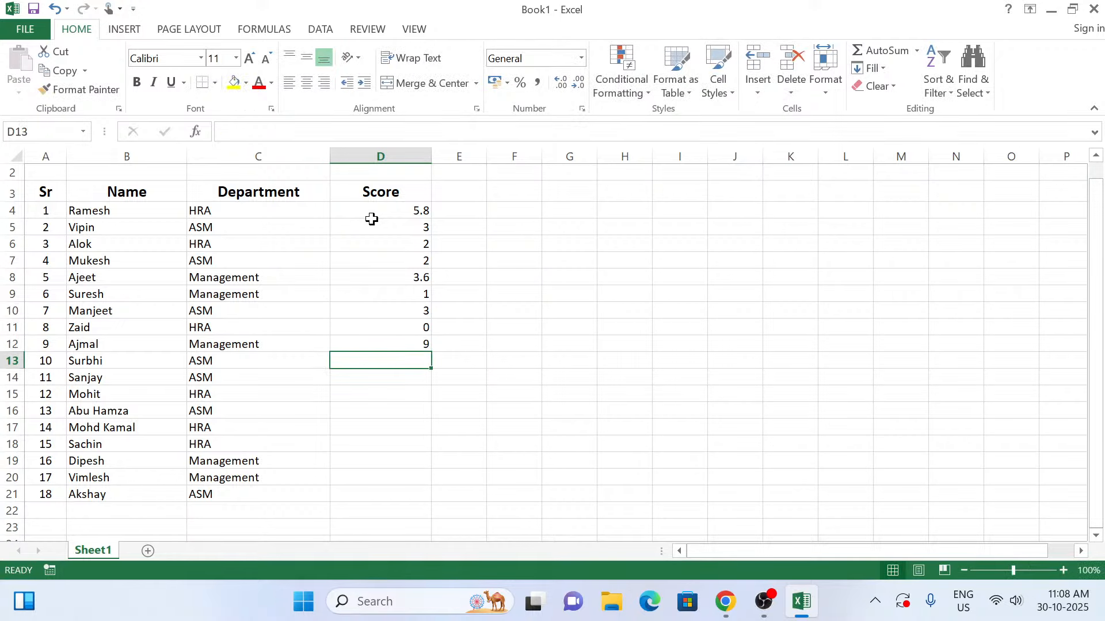
type("7")
key("Return")
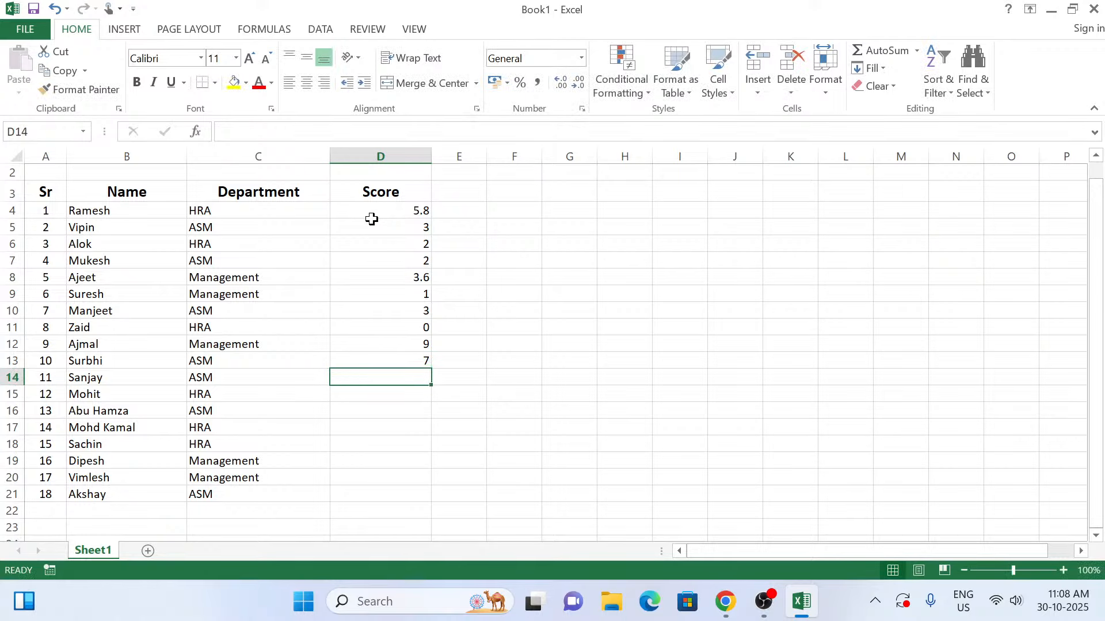
type("5.0")
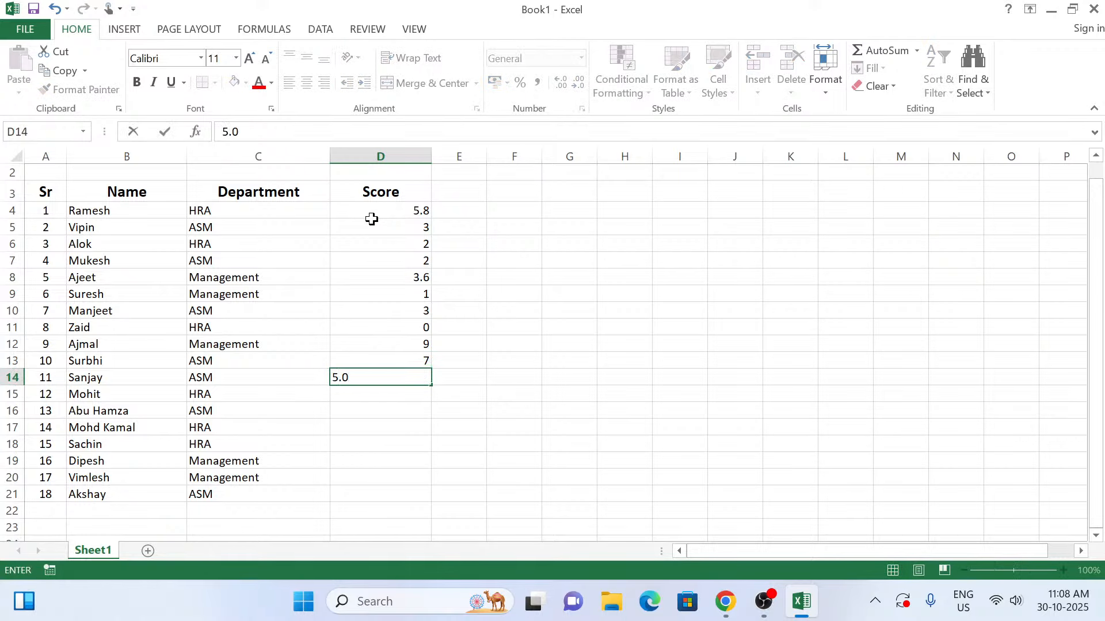
key("BackSpace")
type("9")
key("Return")
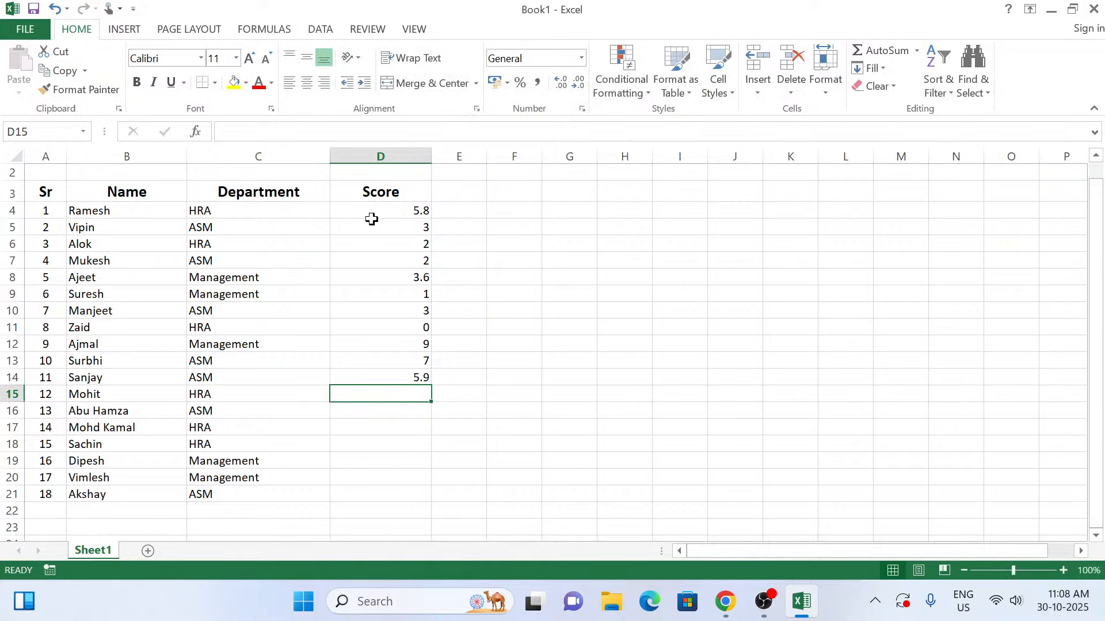
Enter scores 4.3, 6.5, 3.4, 3.3, 2.5, 3.8 and 5 in D15:D21
type("4.3")
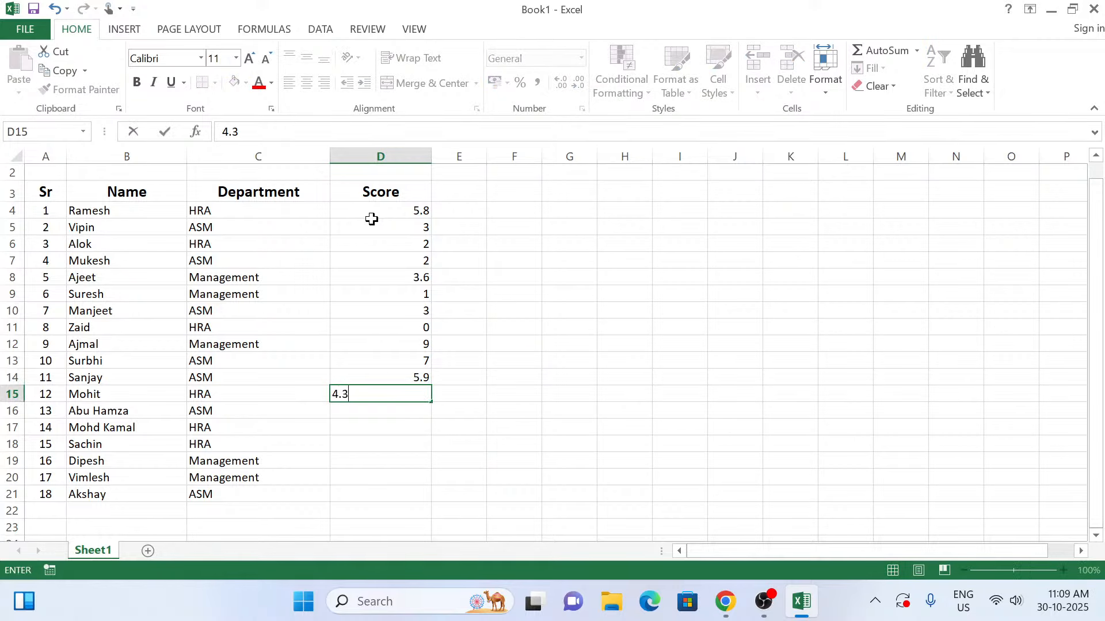
key("Return")
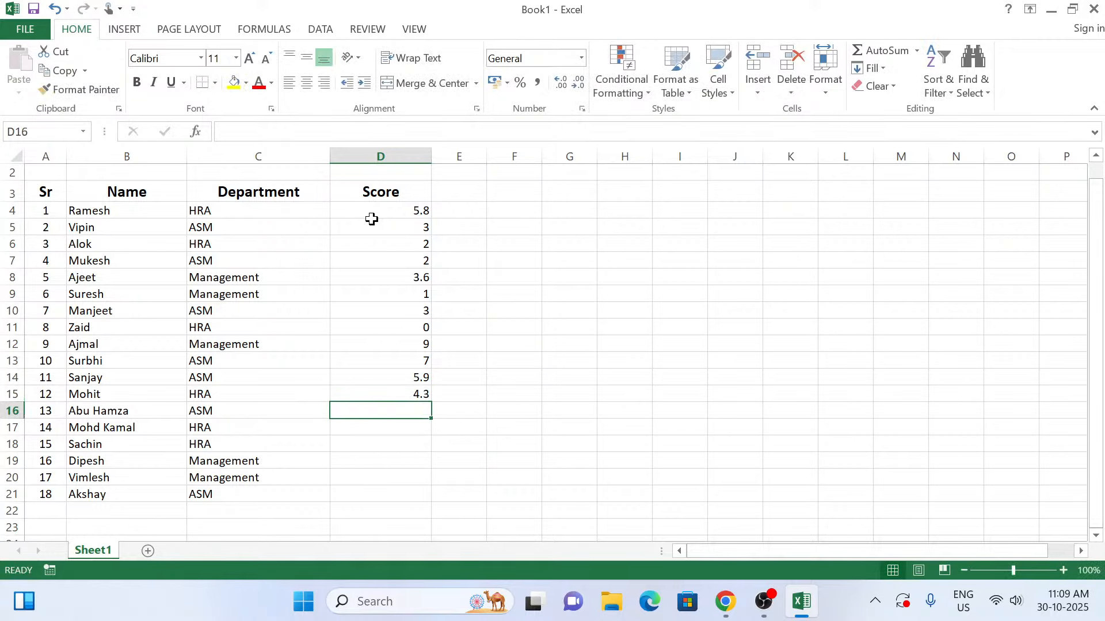
type("6.5")
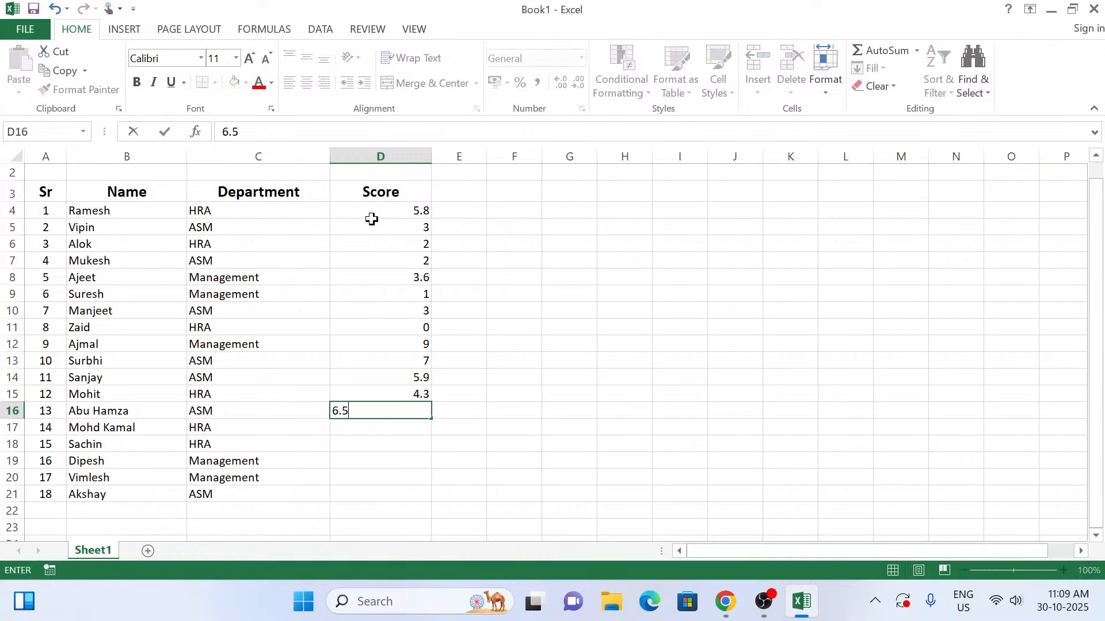
key("Return")
type("3")
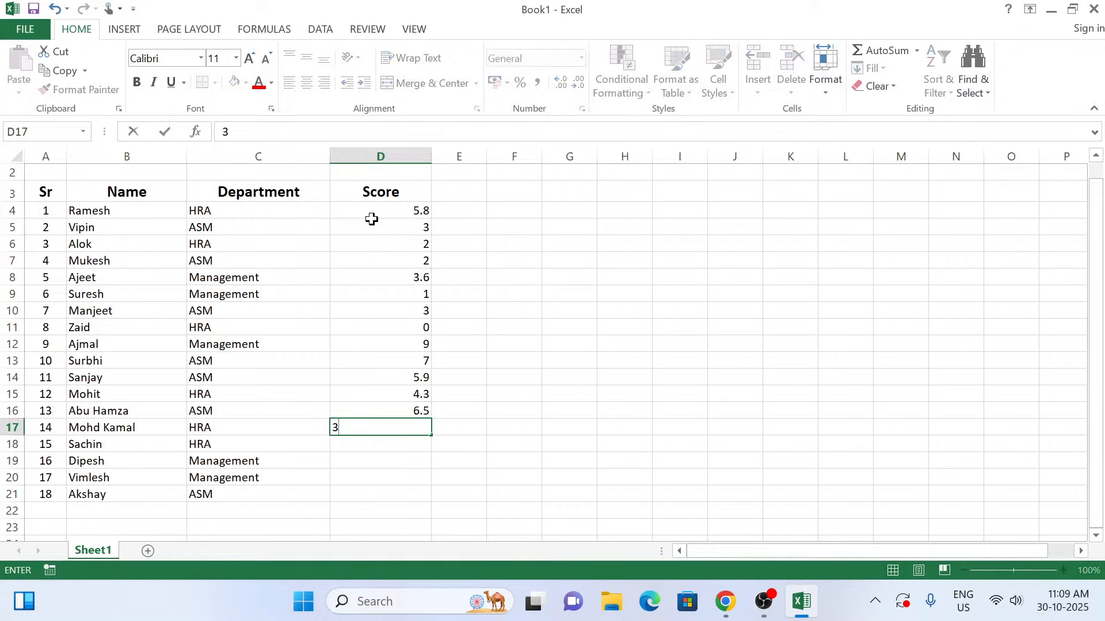
type(".4")
key("Return")
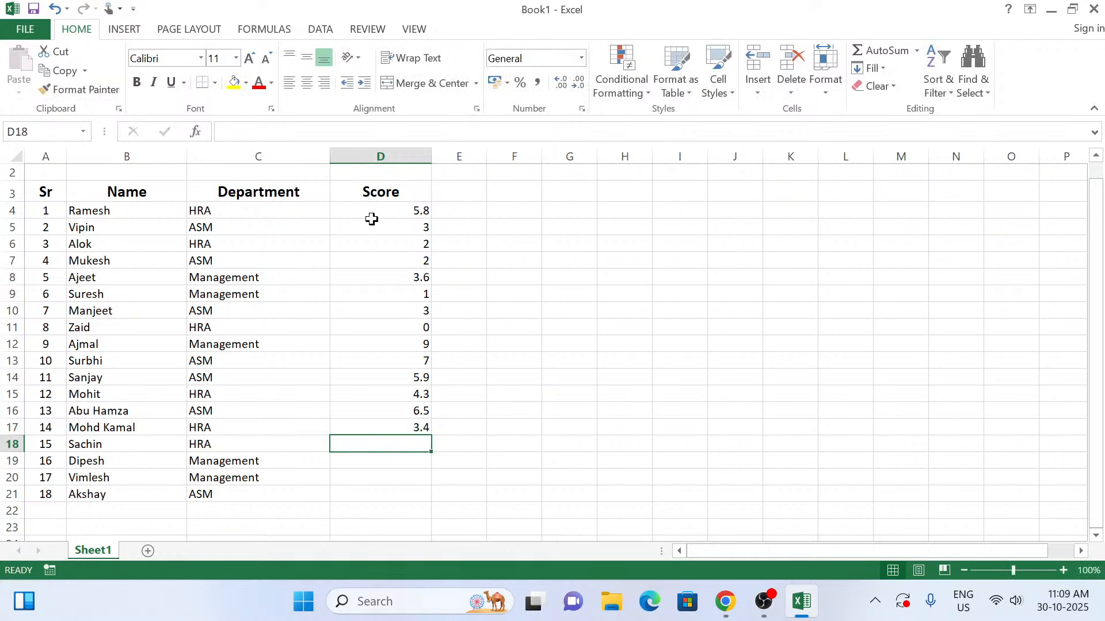
type("3.3")
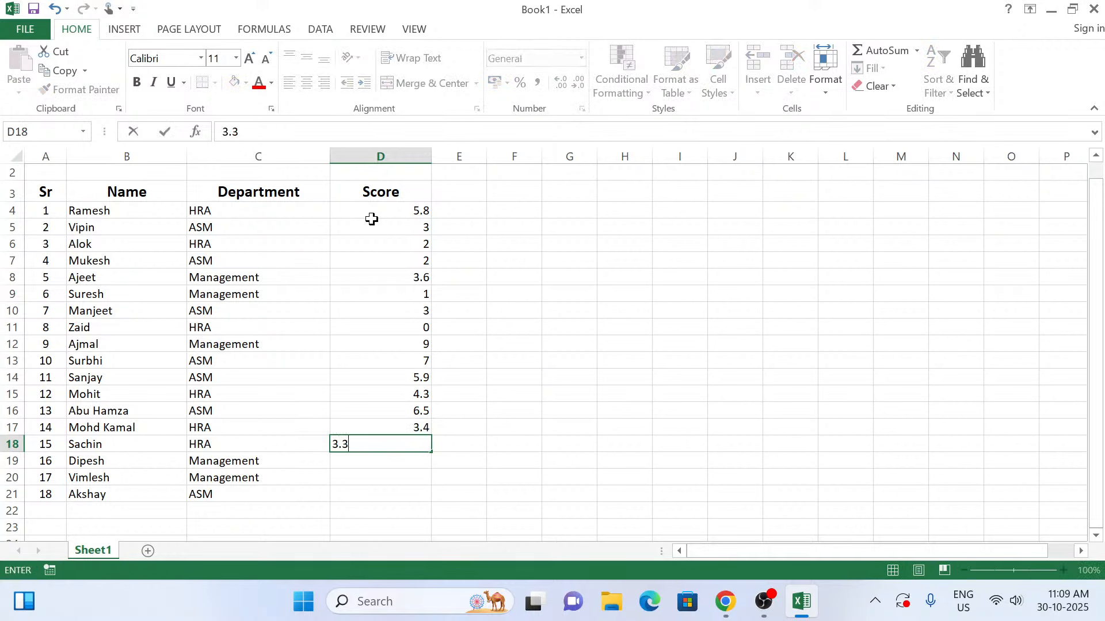
key("Return")
type("2/")
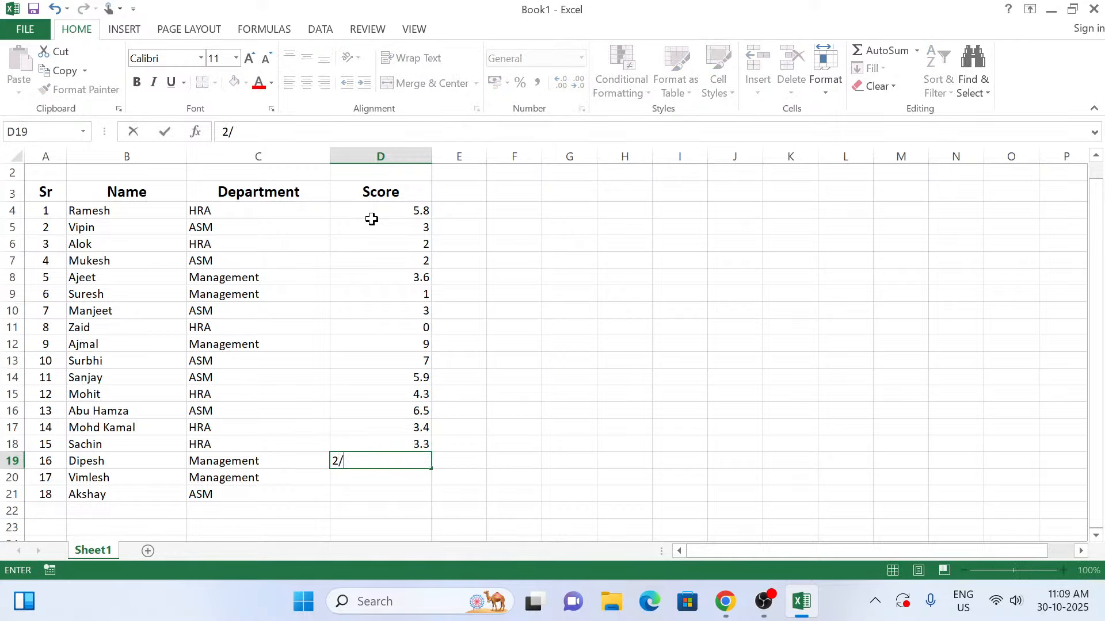
key("BackSpace")
type(".5")
key("Return")
type("3")
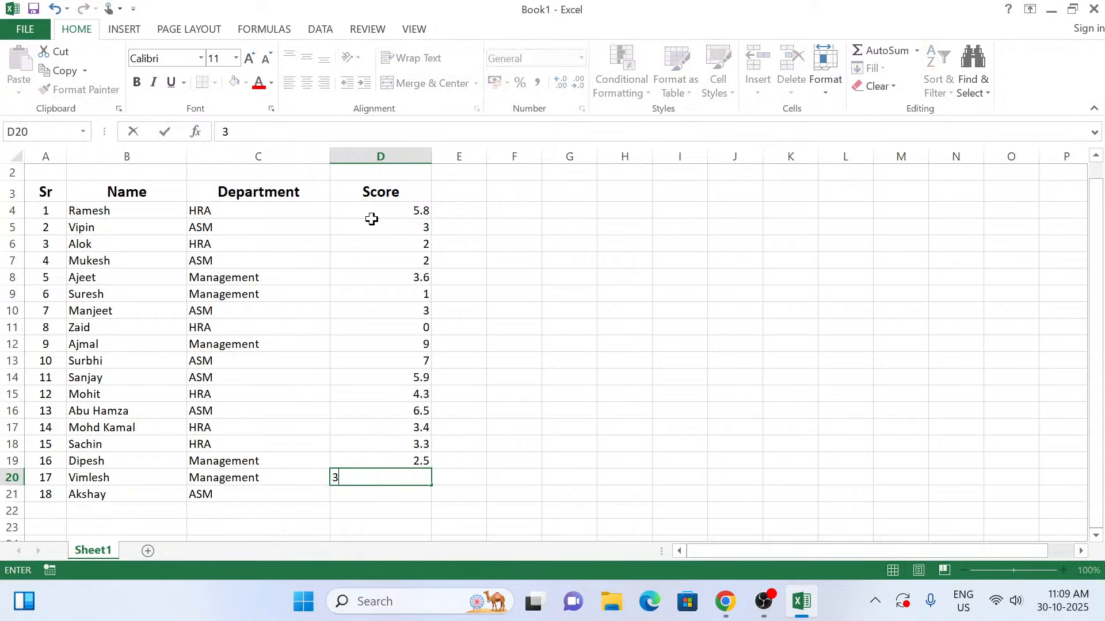
type(".8")
key("Return")
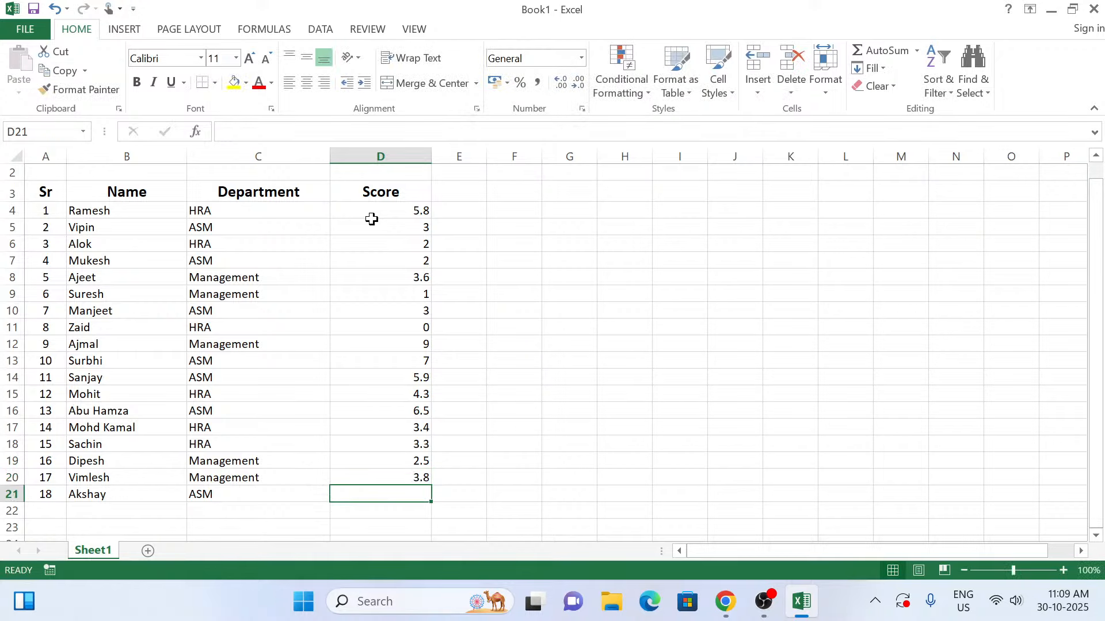
type("5")
key("Return")
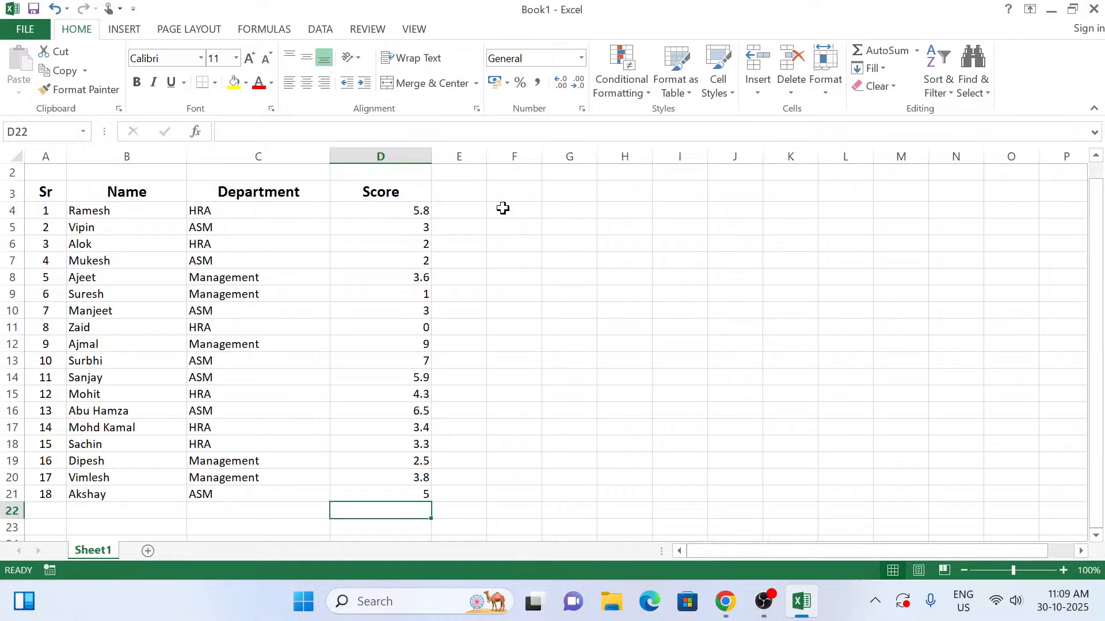
Delete the 7 in D13, leaving that Score cell empty
left_click(418, 362)
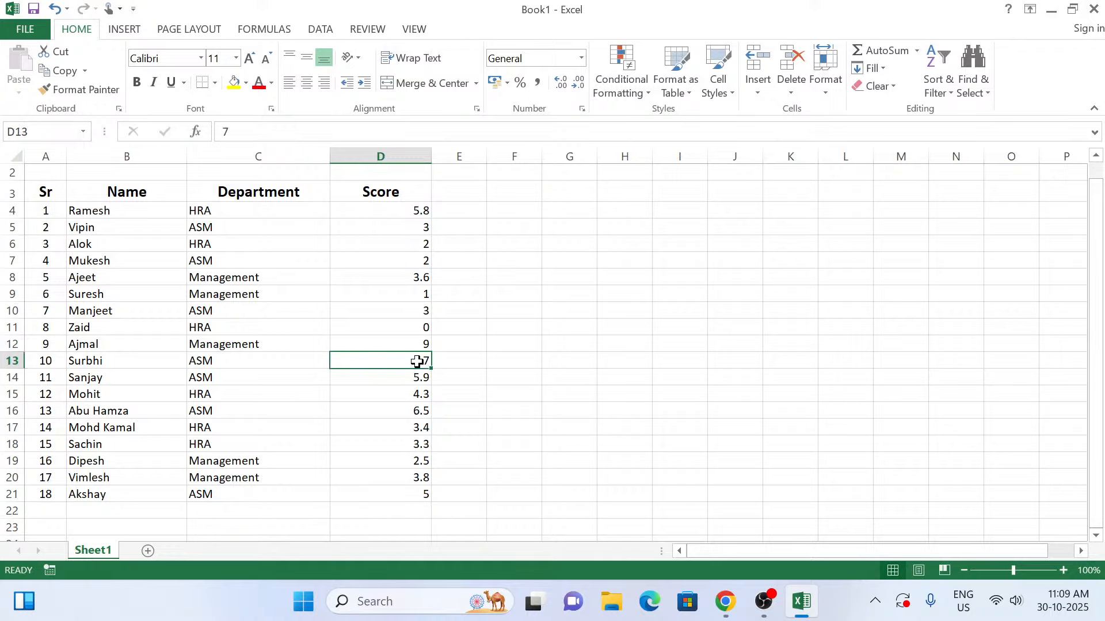
key("Delete")
left_click(508, 209)
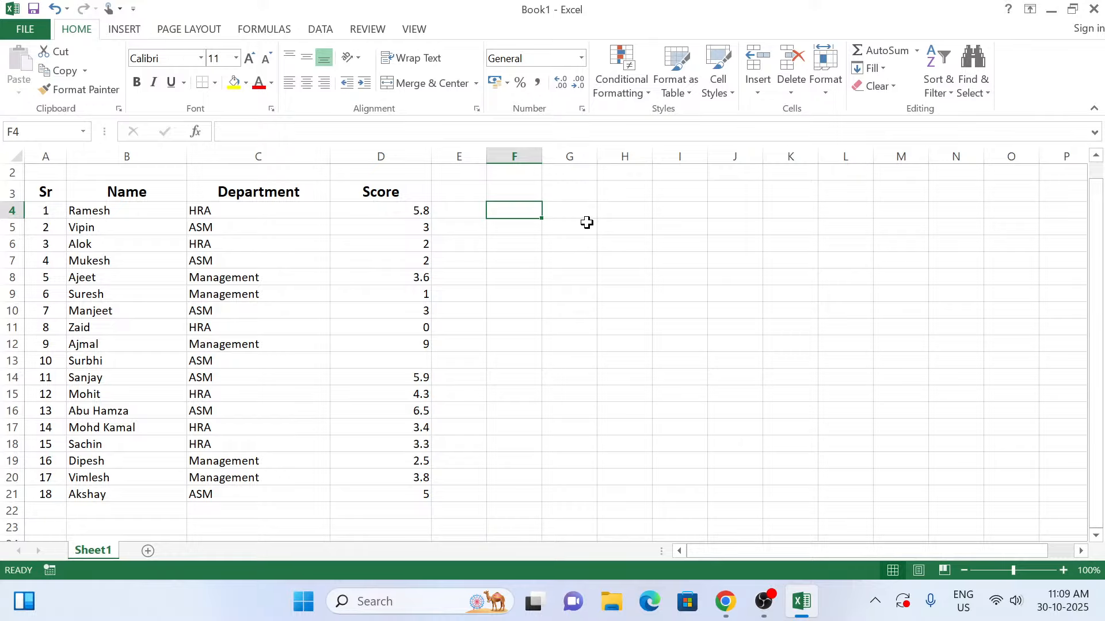
Enter 1 in H4, then the labels SUM in H5 and AVERAGE in H6
left_click(620, 219)
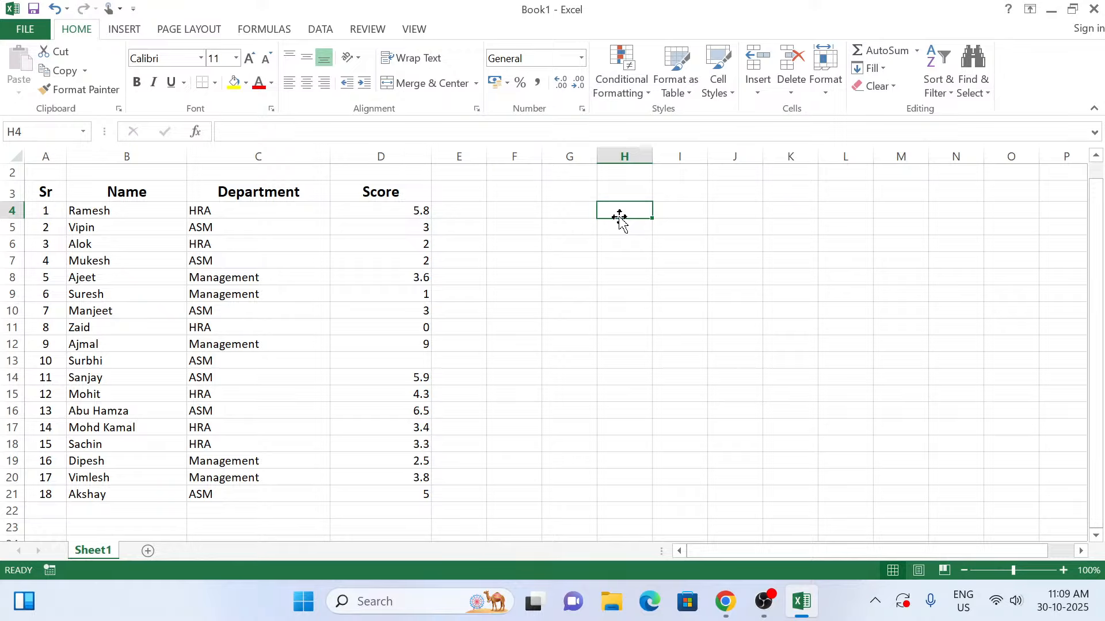
type("1")
key("Return")
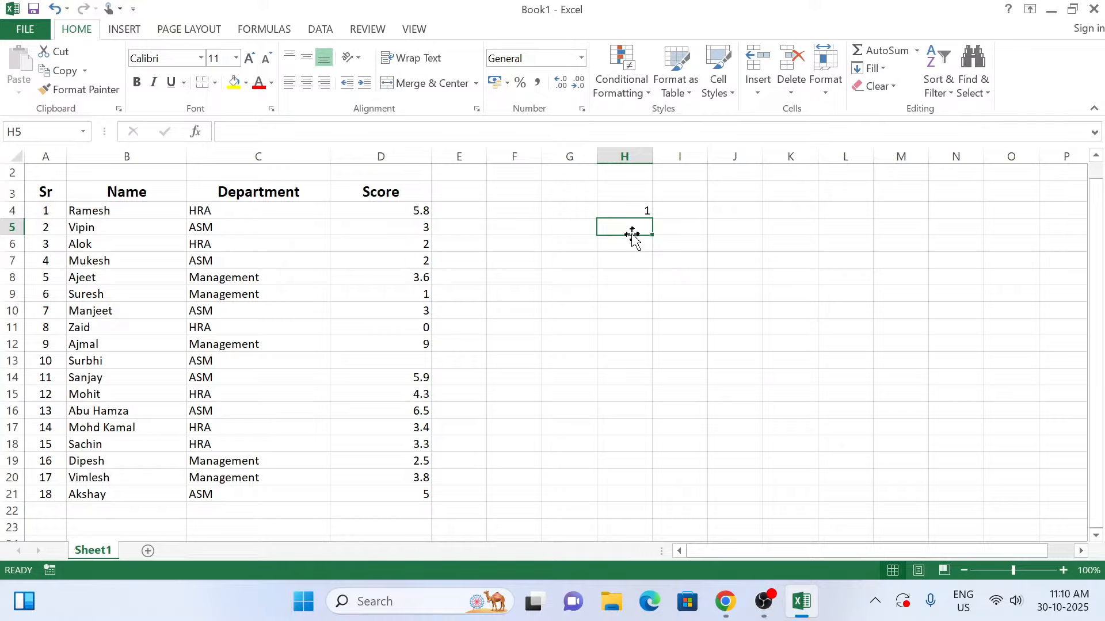
type("S")
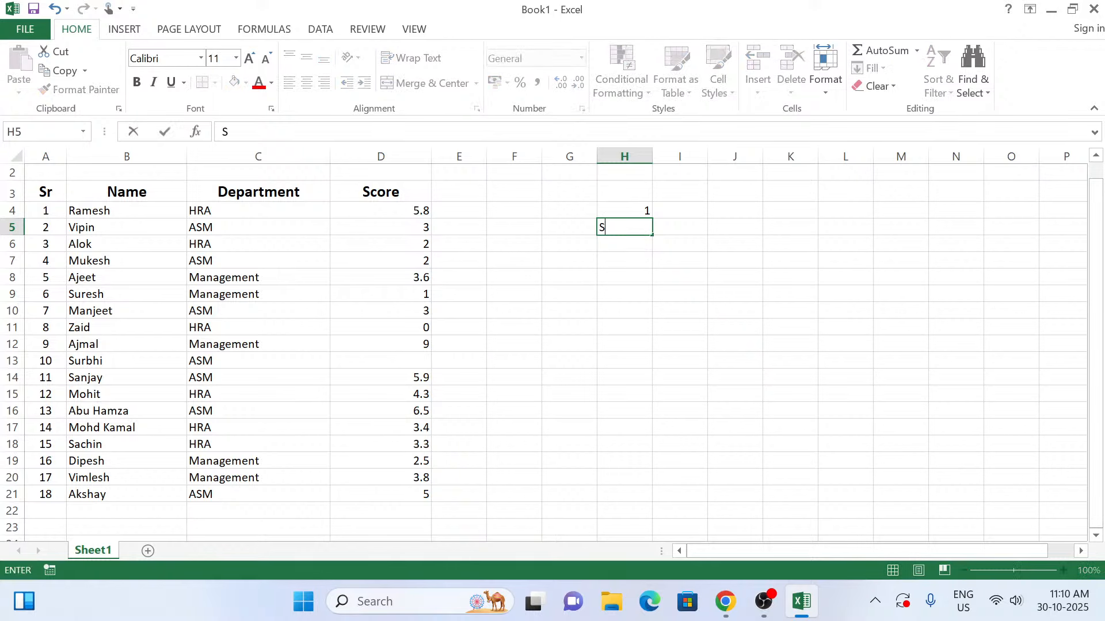
type("um")
key("BackSpace")
key("BackSpace")
key("BackSpace")
type("SUM")
key("Return")
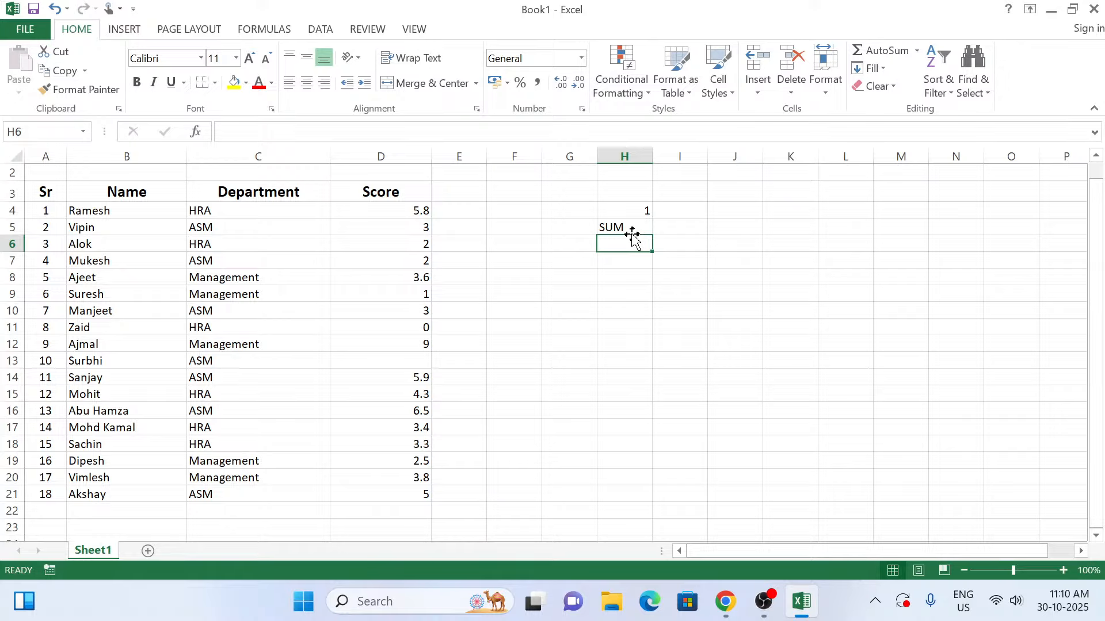
type("AV")
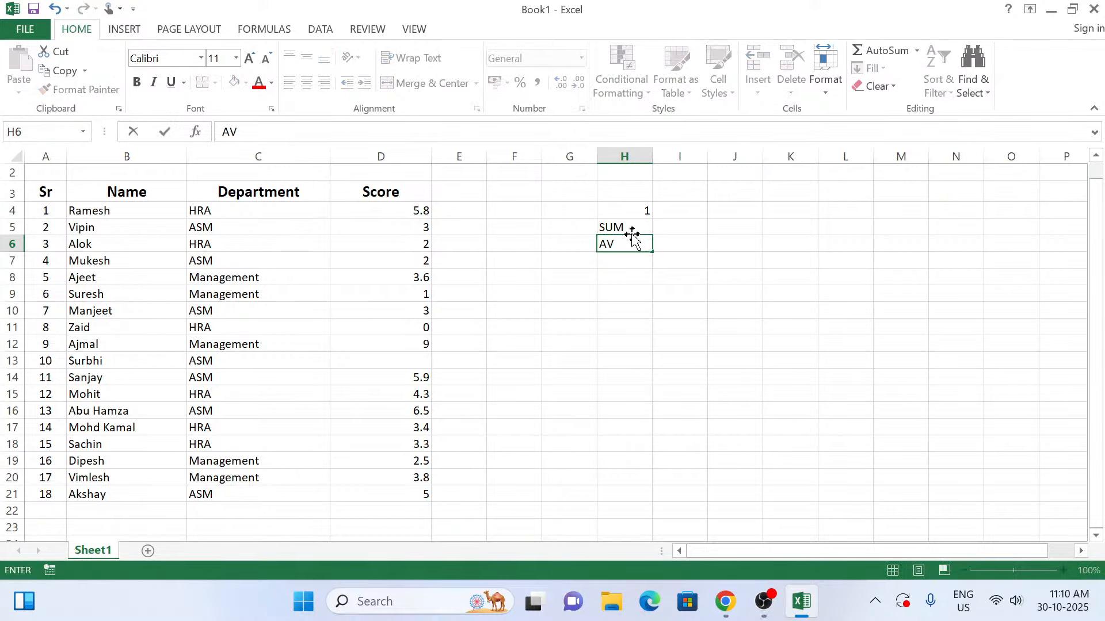
type("ERAGE")
key("Return")
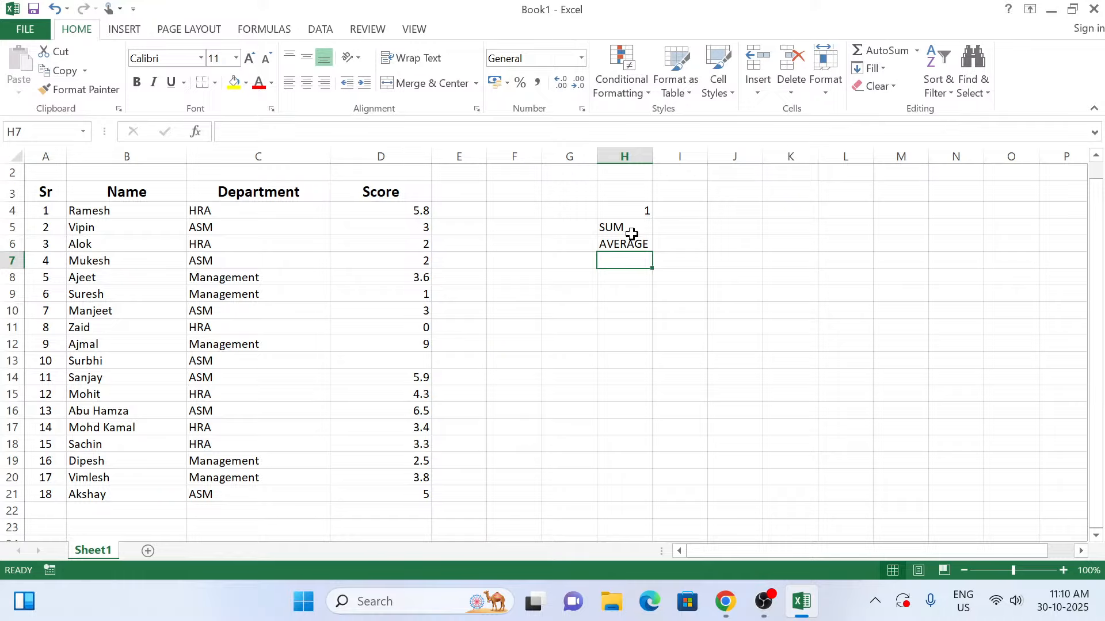
Merge H4:K4 and type the title 'TOP 10 FORMULAS'
left_click_drag(638, 208, 771, 209)
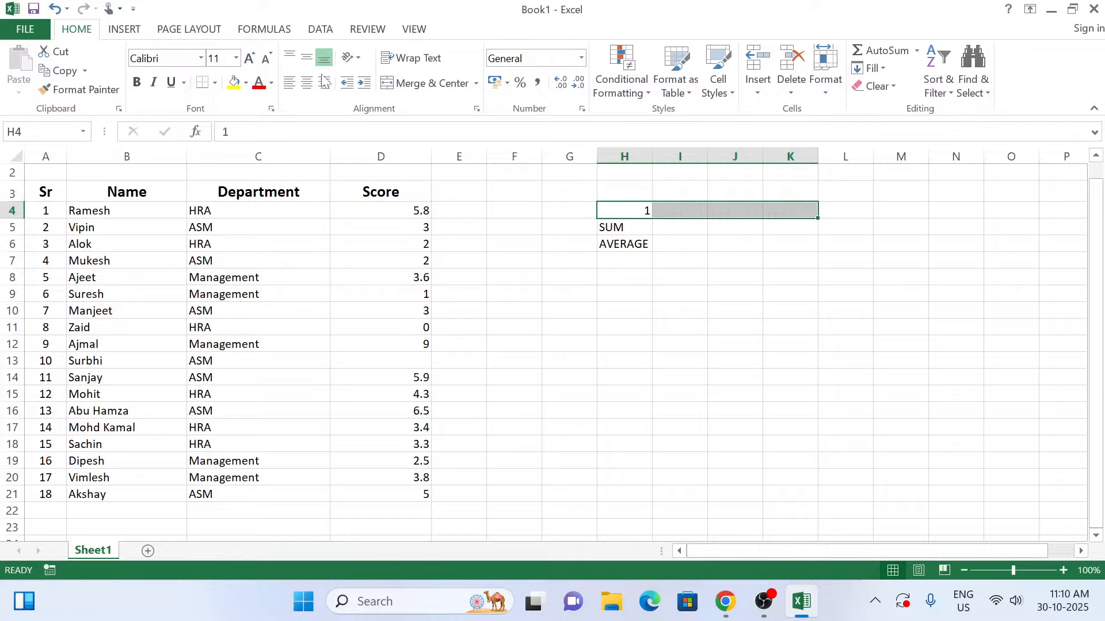
left_click(392, 87)
type("TO")
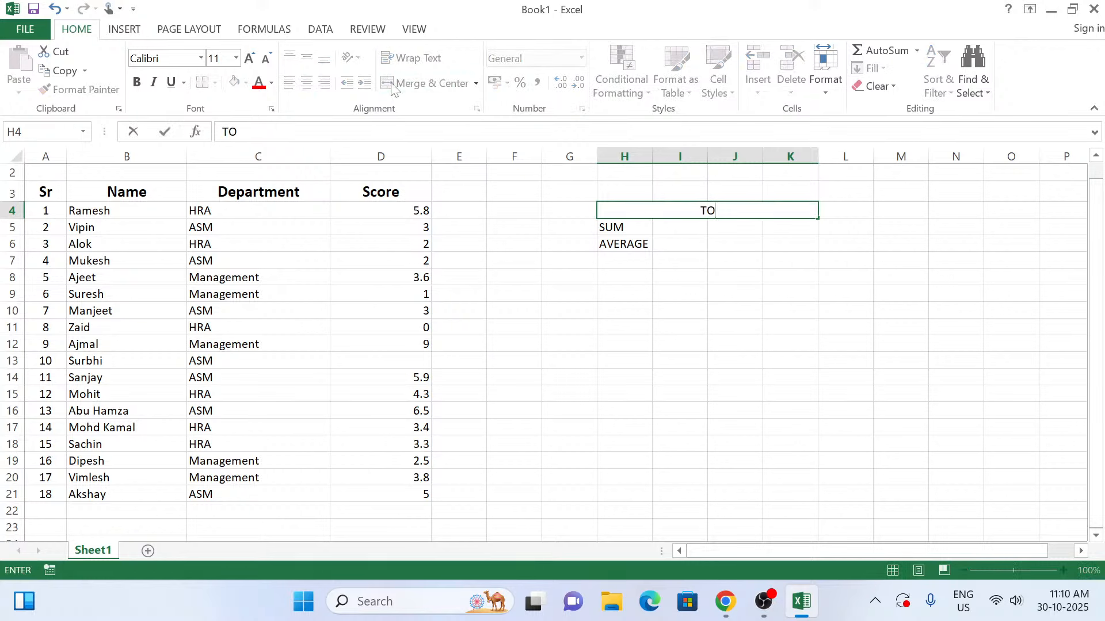
type("P 10 FORMU")
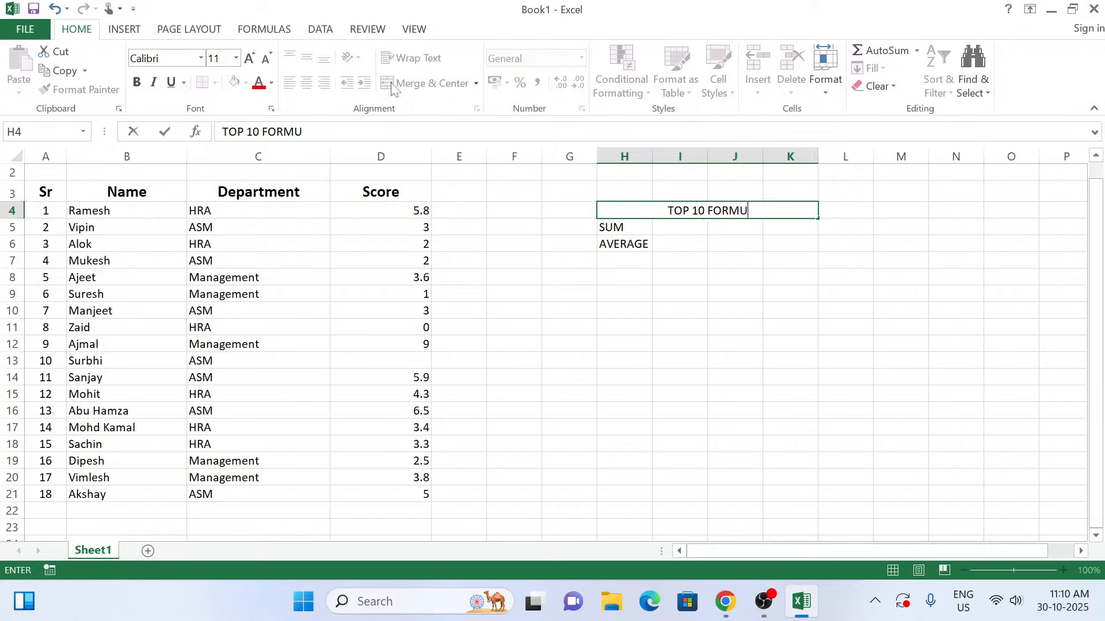
type("LAS")
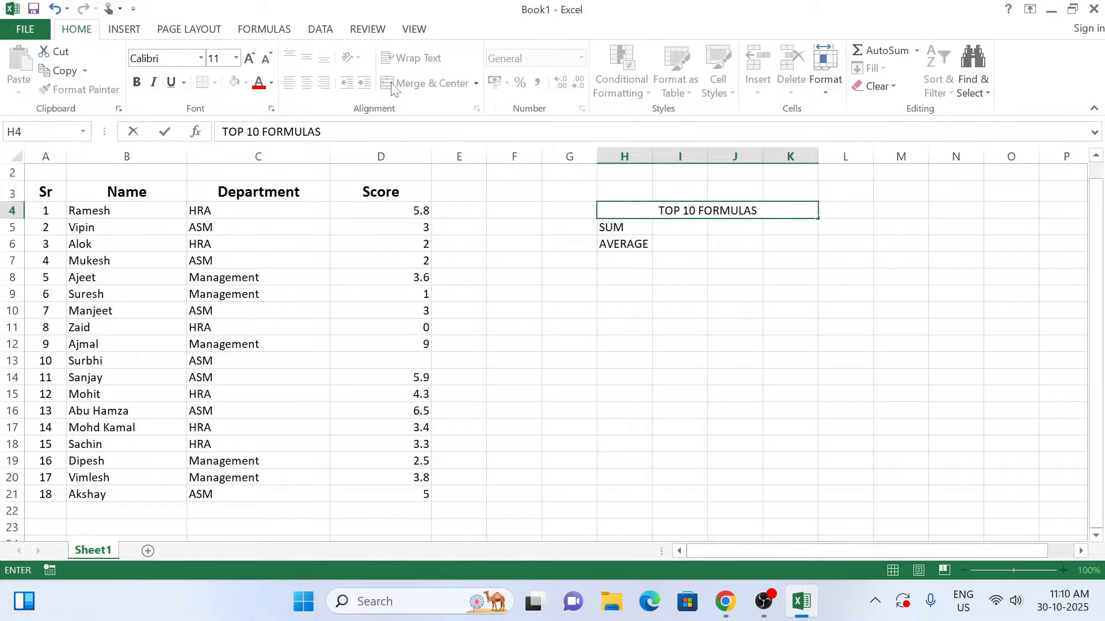
key("Return")
Format the heading with a yellow fill and bold red Arial Black text
left_click(668, 210)
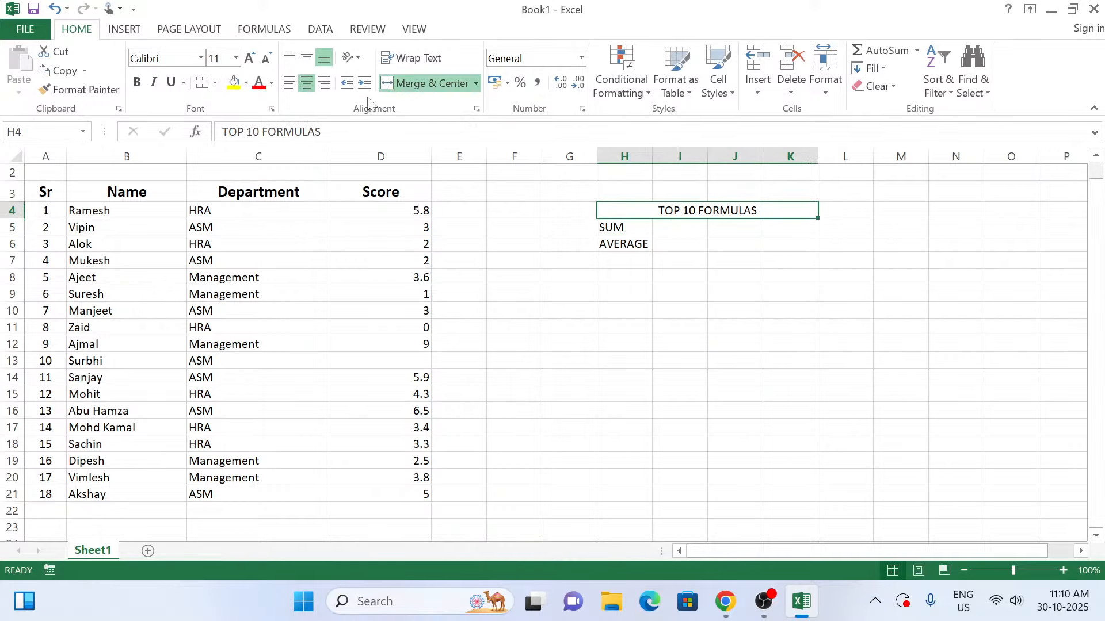
left_click(246, 83)
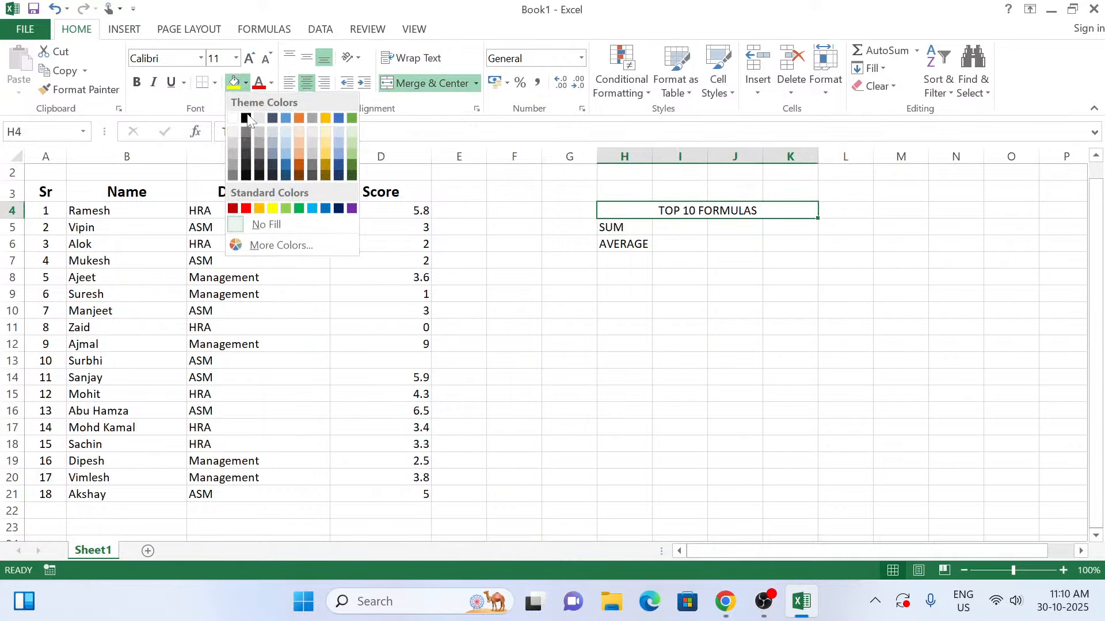
left_click(272, 209)
left_click(271, 82)
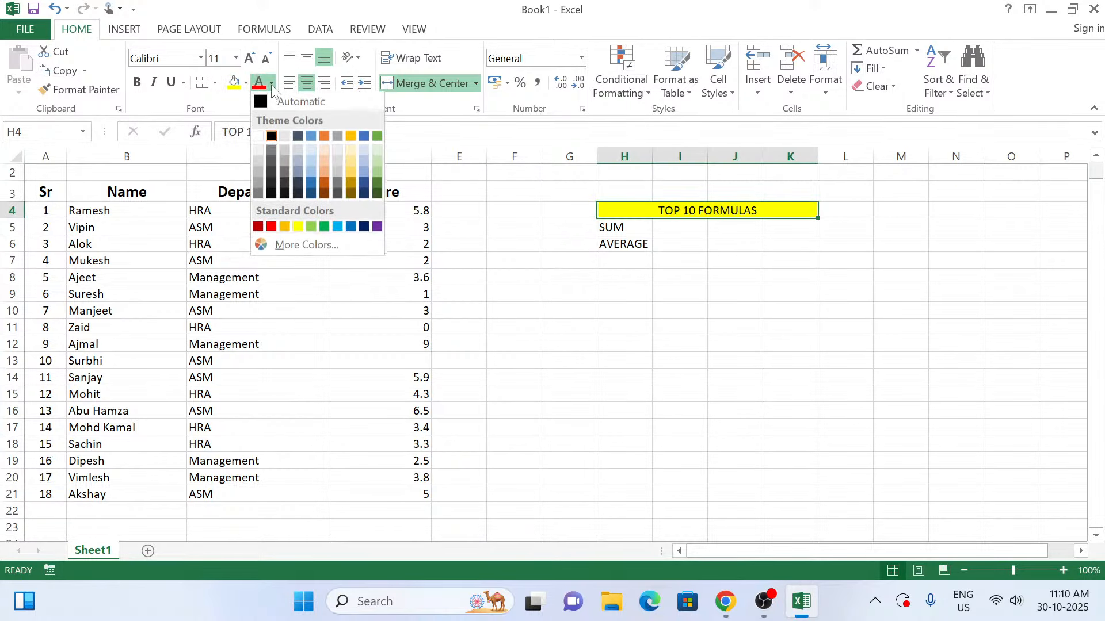
left_click(271, 226)
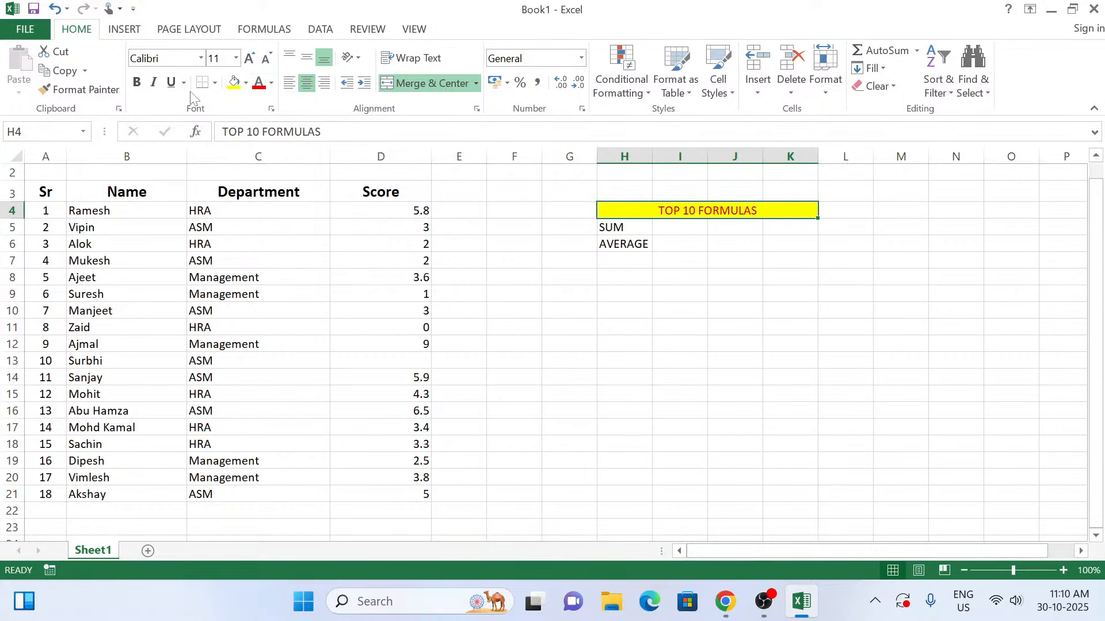
left_click(138, 84)
left_click(201, 58)
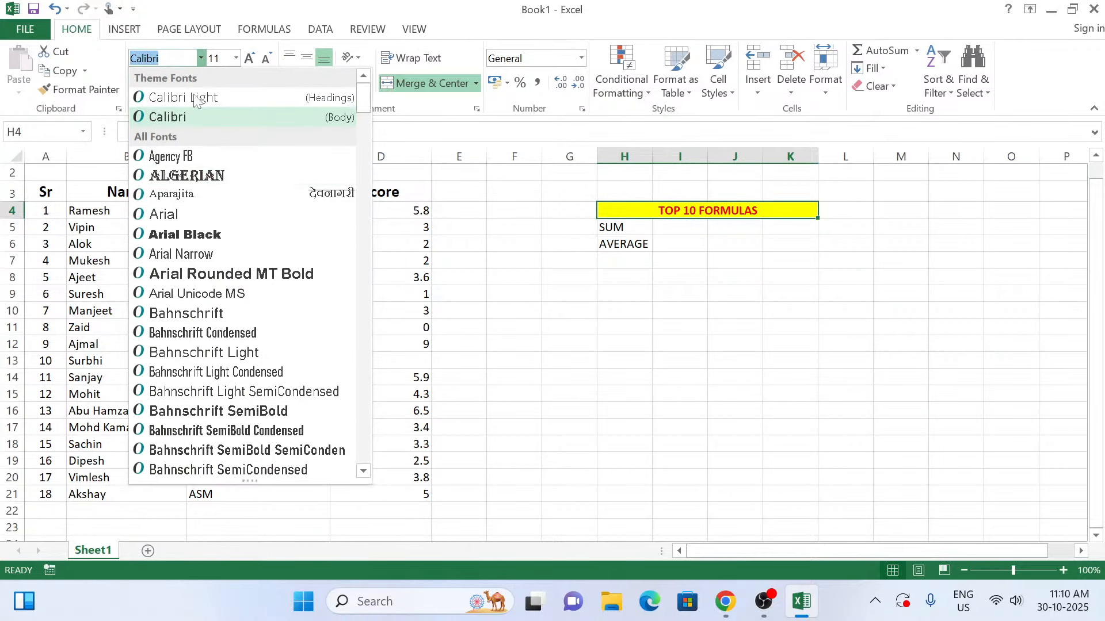
left_click(173, 233)
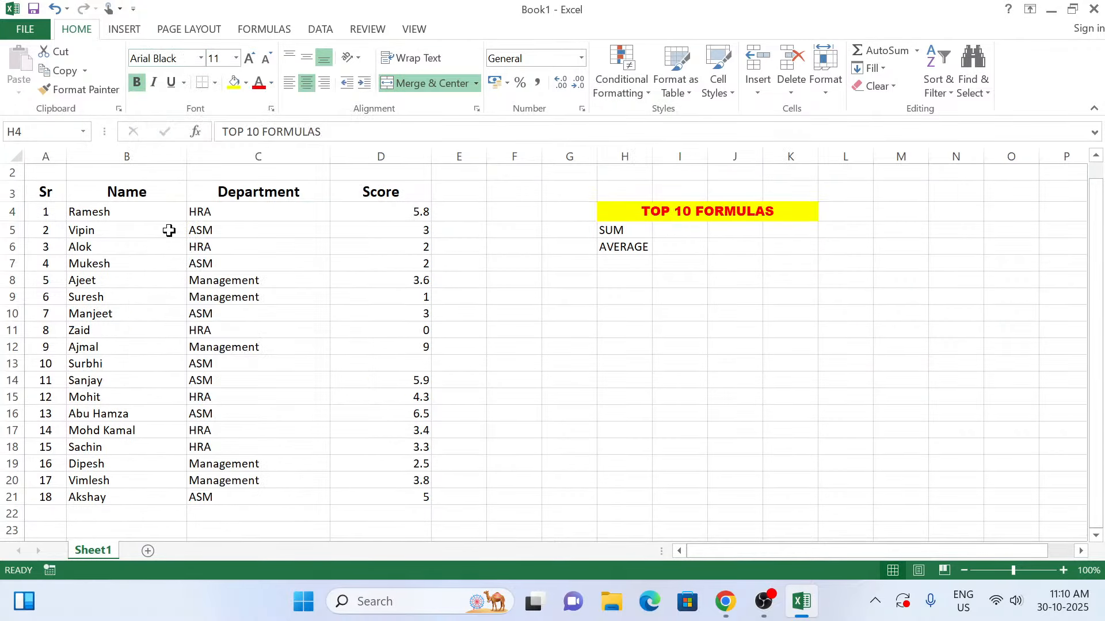
left_click(694, 251)
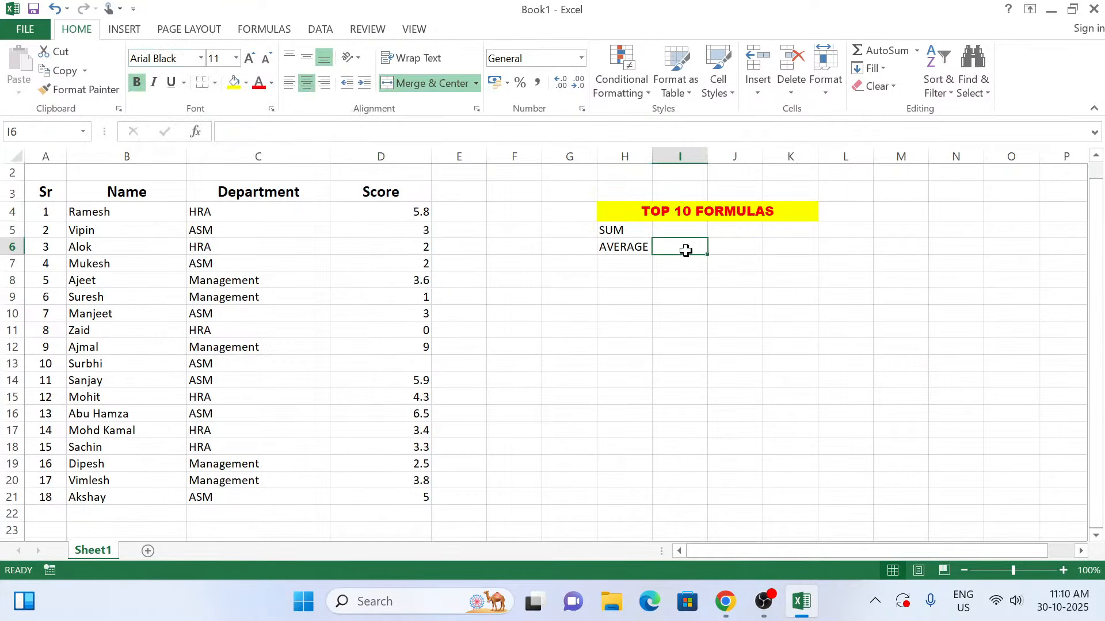
Add MAX and MIN to the list in H7 and H8
left_click(611, 230)
left_click(617, 259)
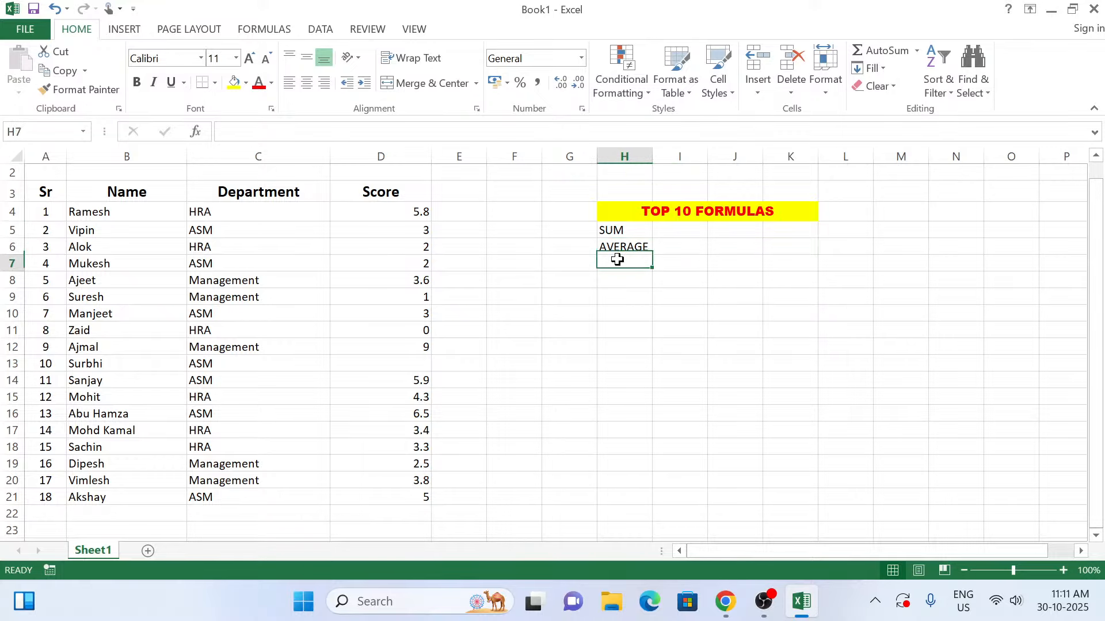
type("MAX")
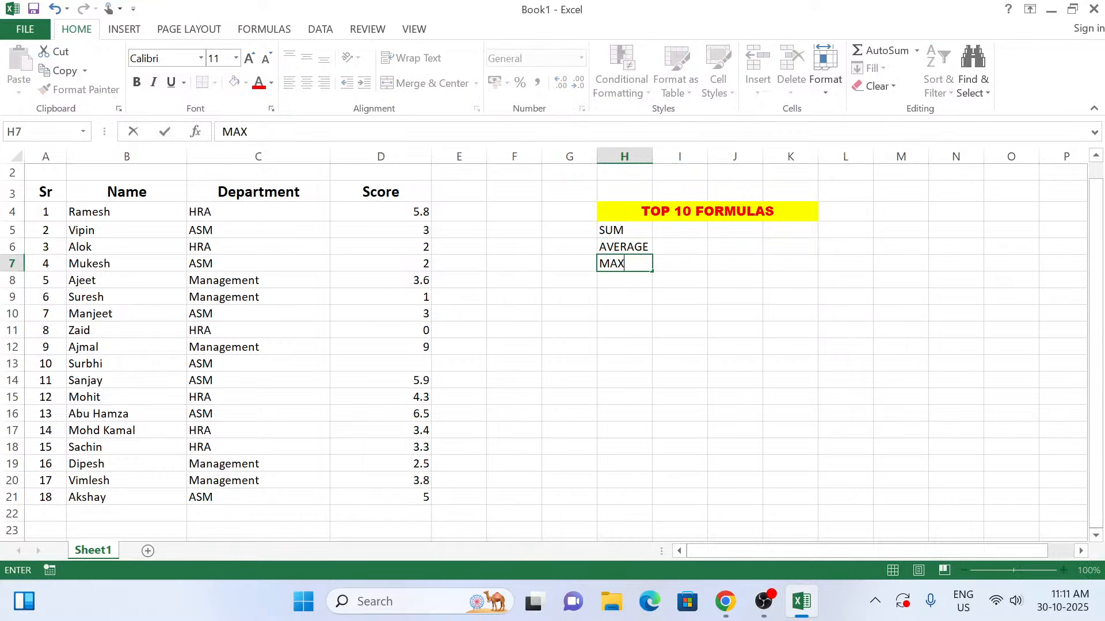
key("Return")
type("MIN")
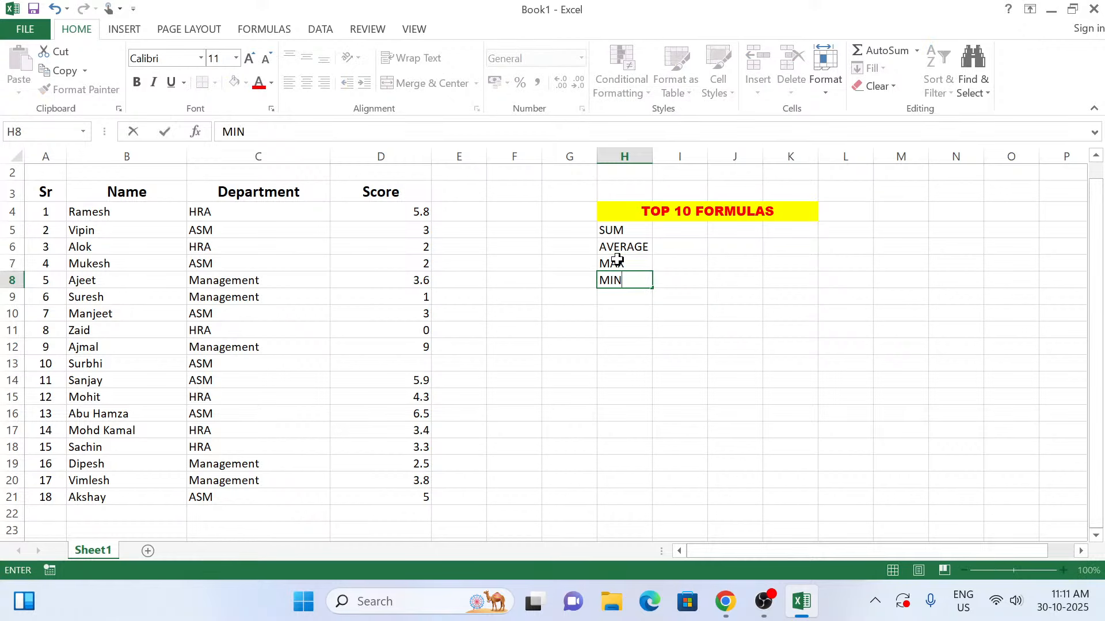
key("Return")
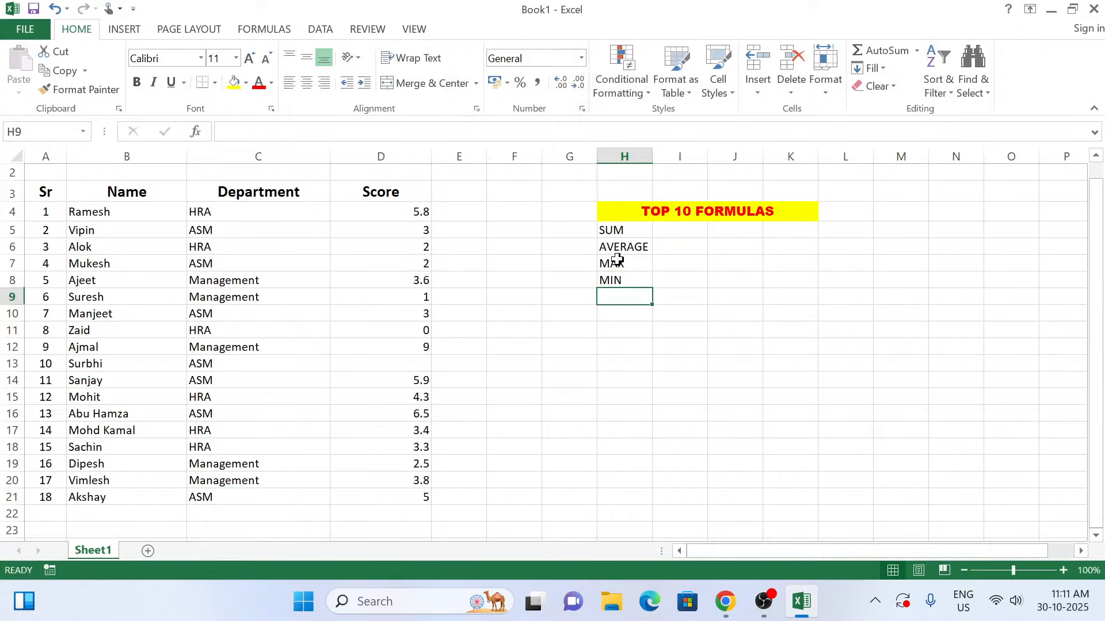
Add COUNT in H9, correcting it from COUN, and COUNTA in H10
type("COUN")
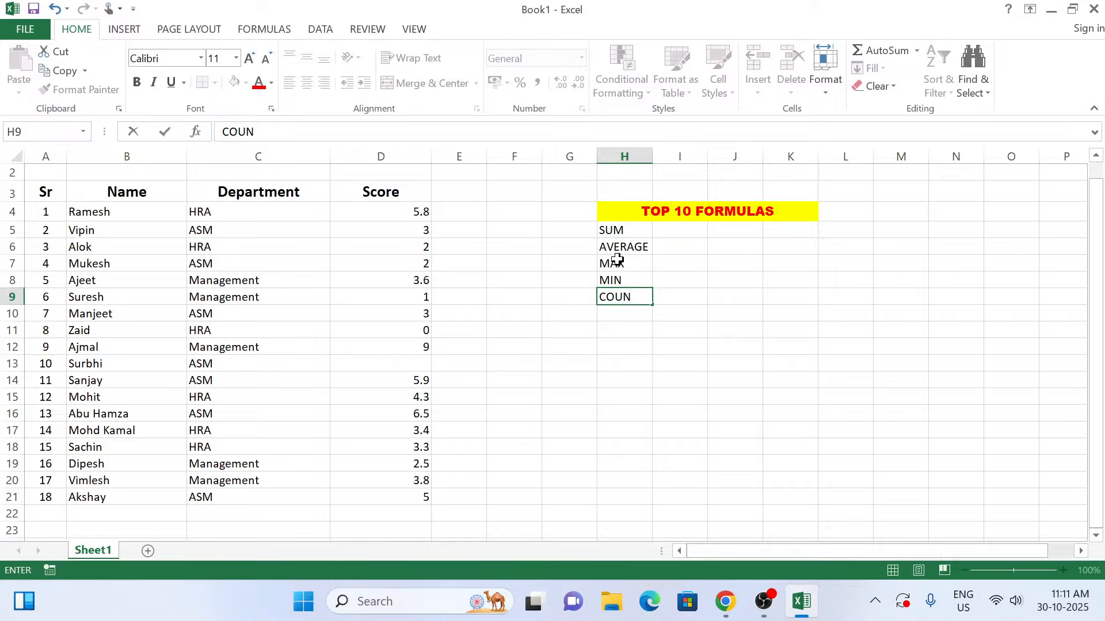
key("Return")
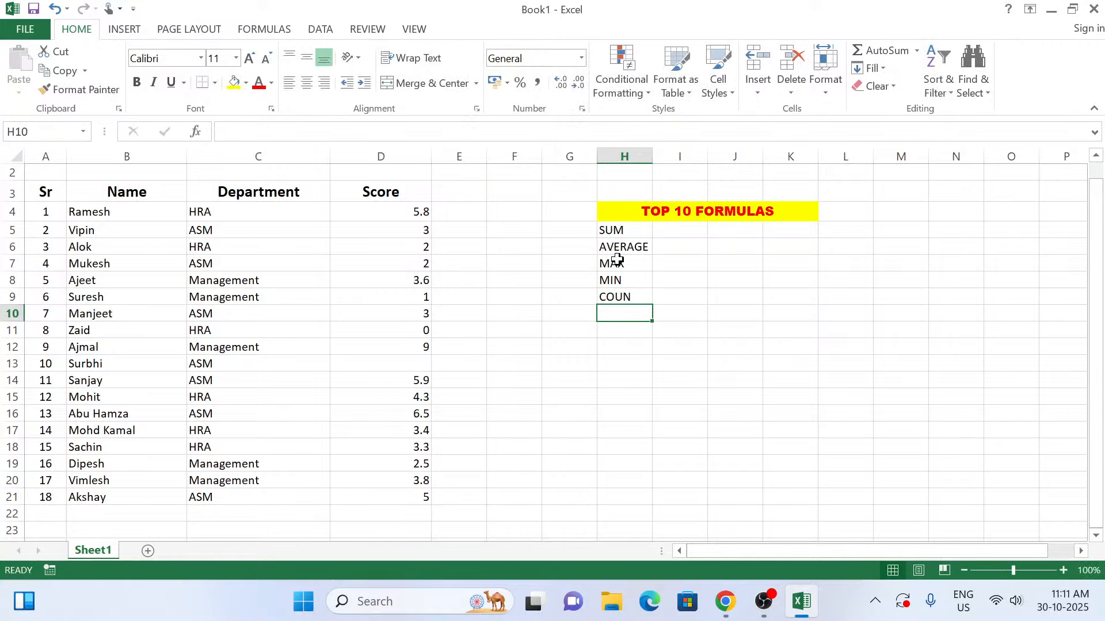
key("Up")
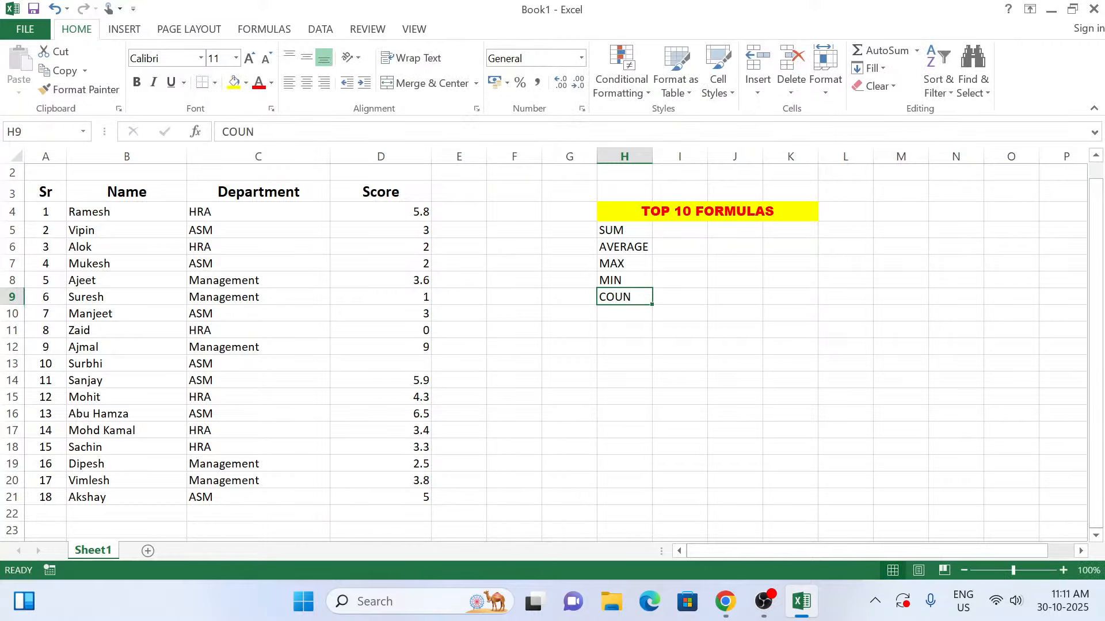
left_click(255, 132)
type("T")
key("Return")
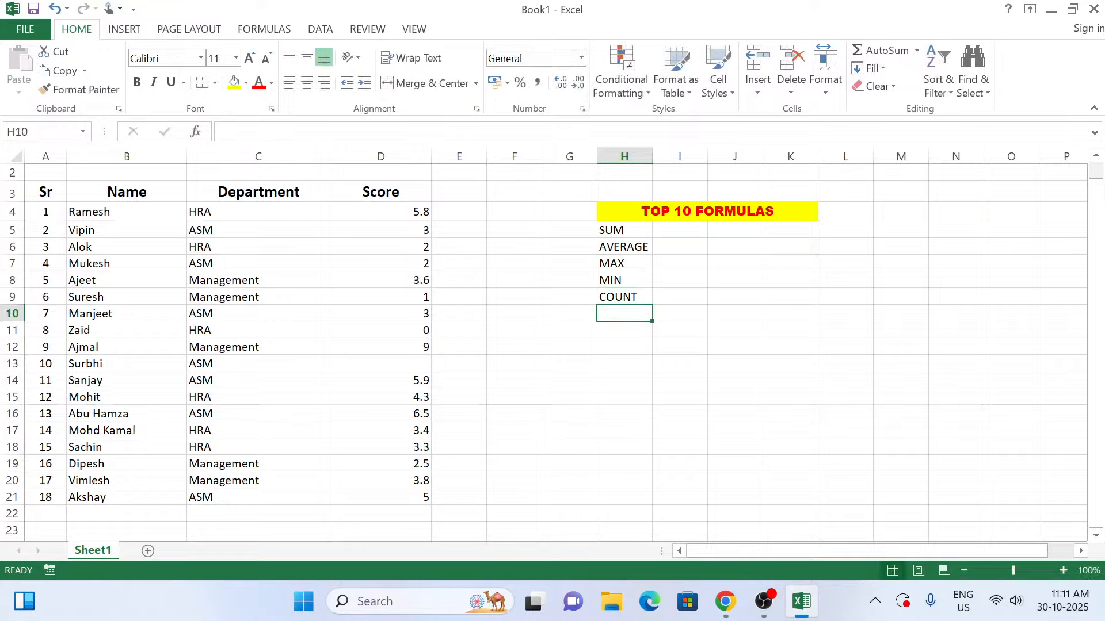
type("COUNT")
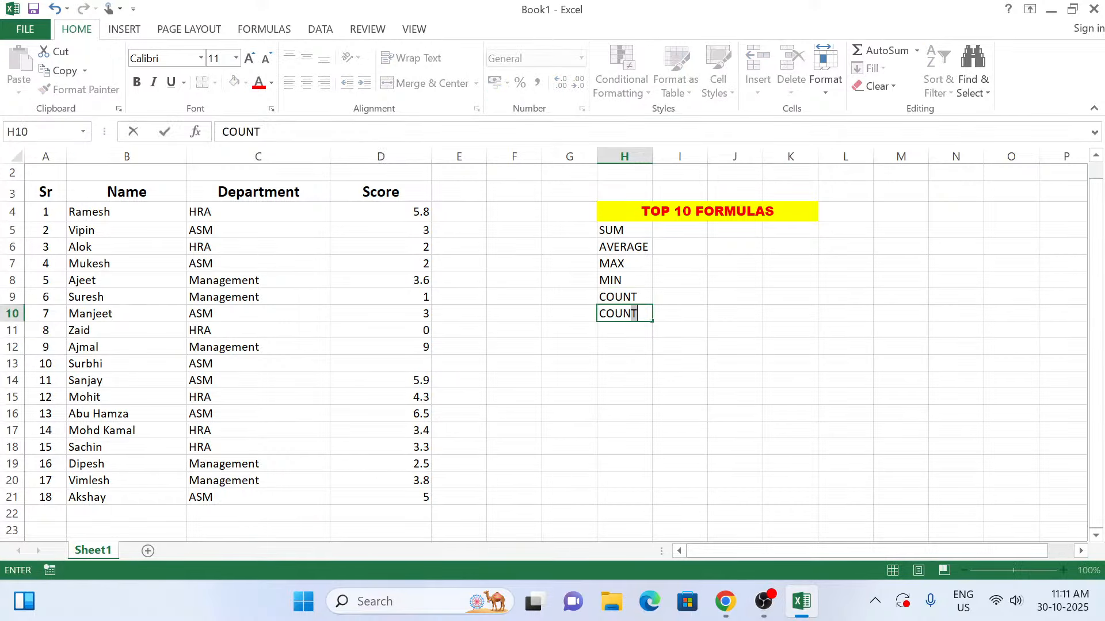
type("A")
key("Return")
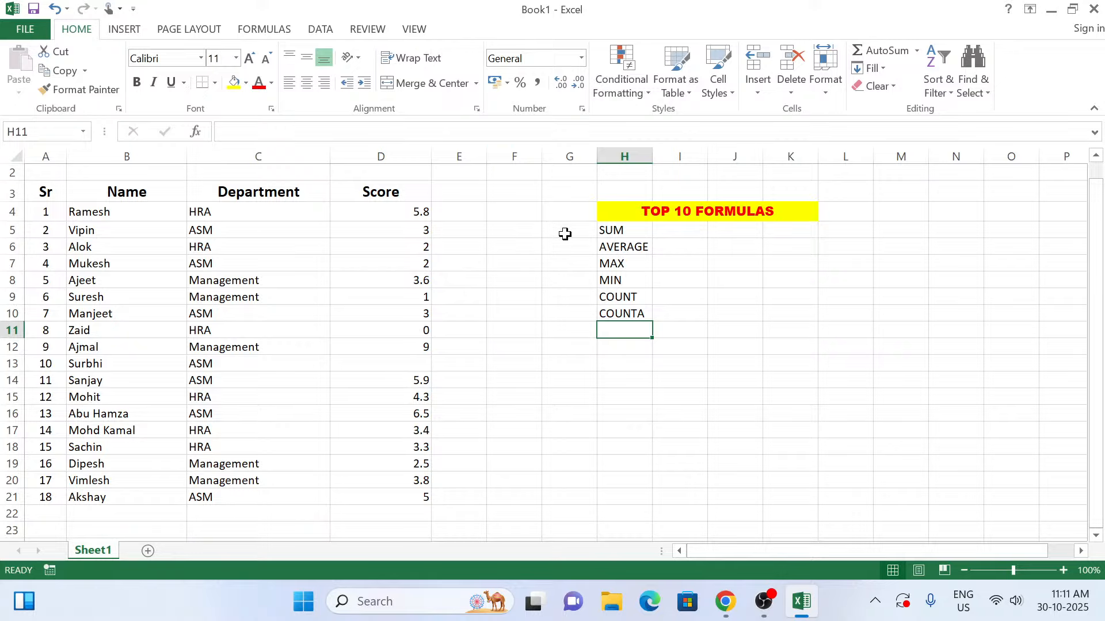
Number column G from 1 to 10 beside the list with a fill series
left_click(566, 234)
type("1")
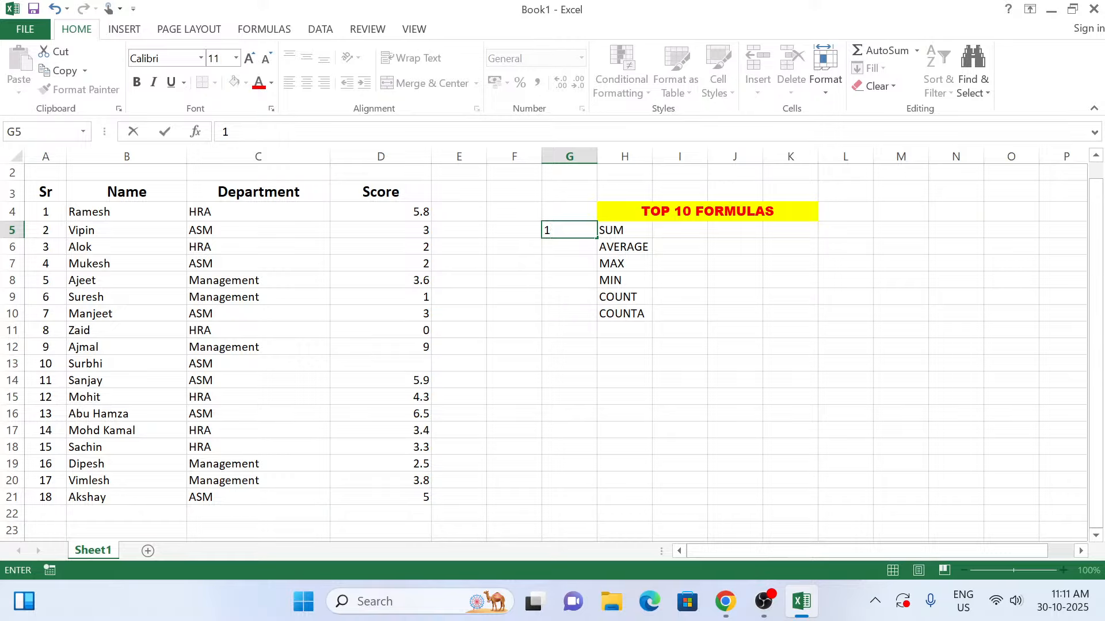
left_click_drag(598, 238, 603, 420)
left_click(616, 432)
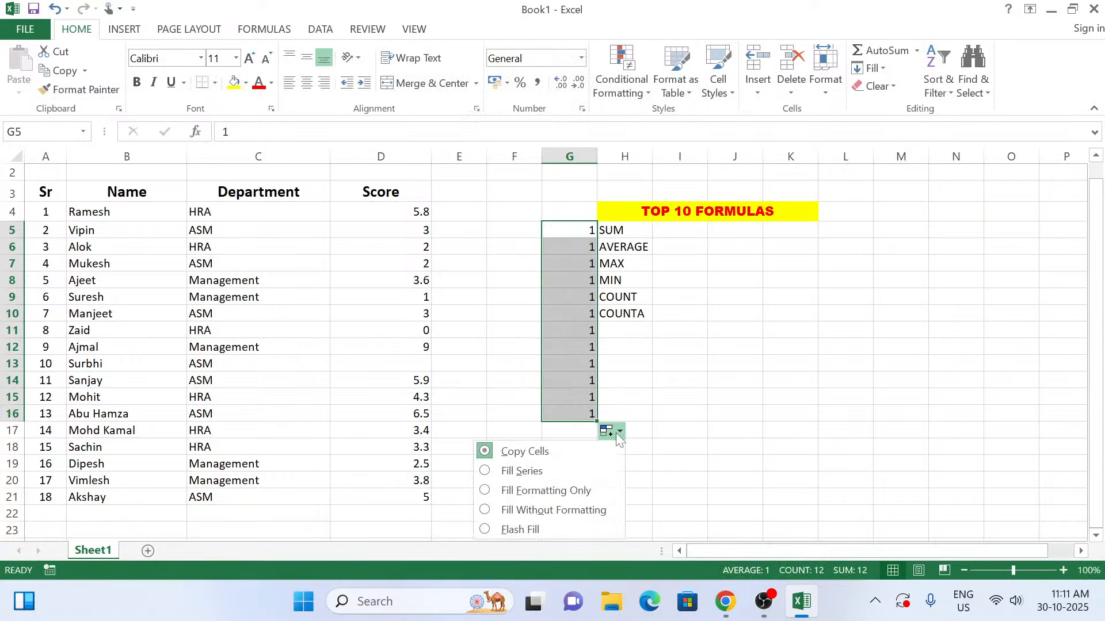
left_click(525, 473)
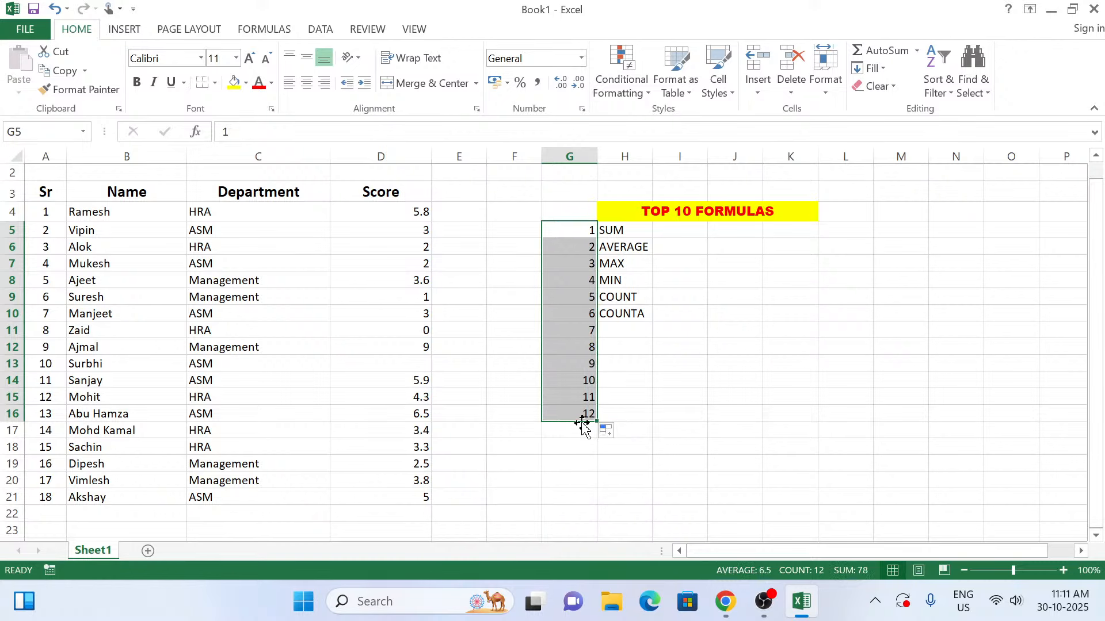
left_click_drag(589, 395, 589, 412)
key("Delete")
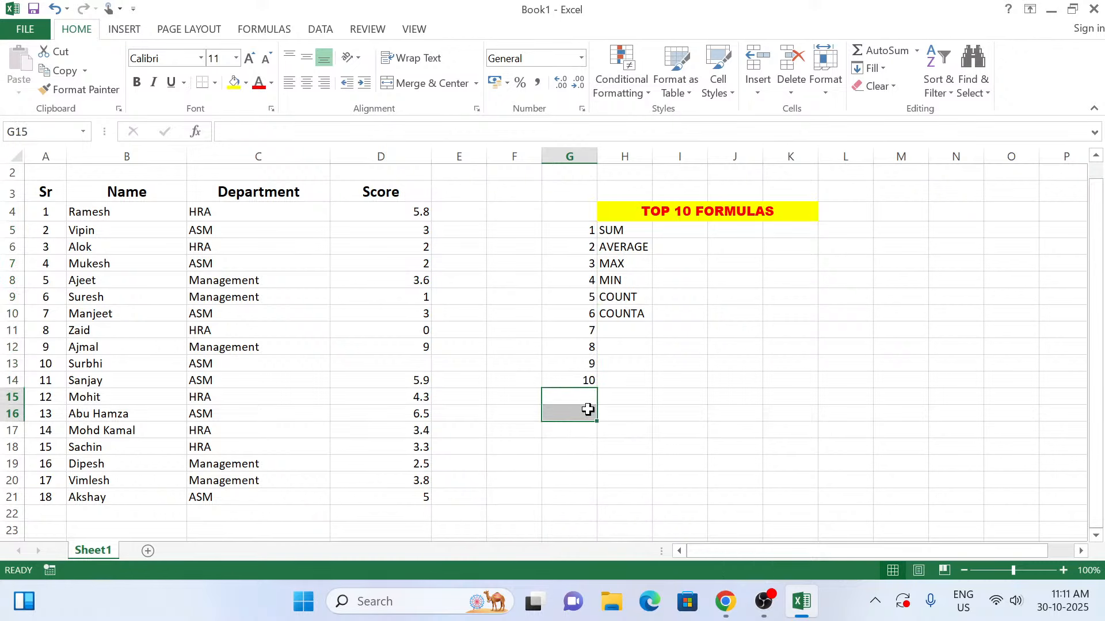
Enter COUNTBLANK in H11 as the seventh formula
left_click(633, 330)
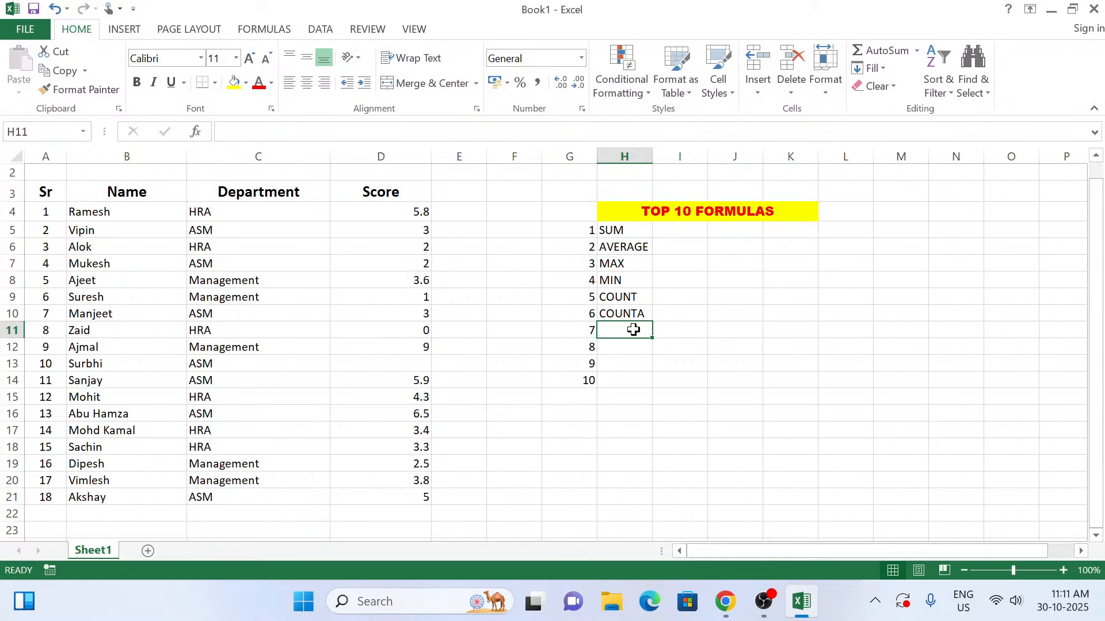
type("COUNTB")
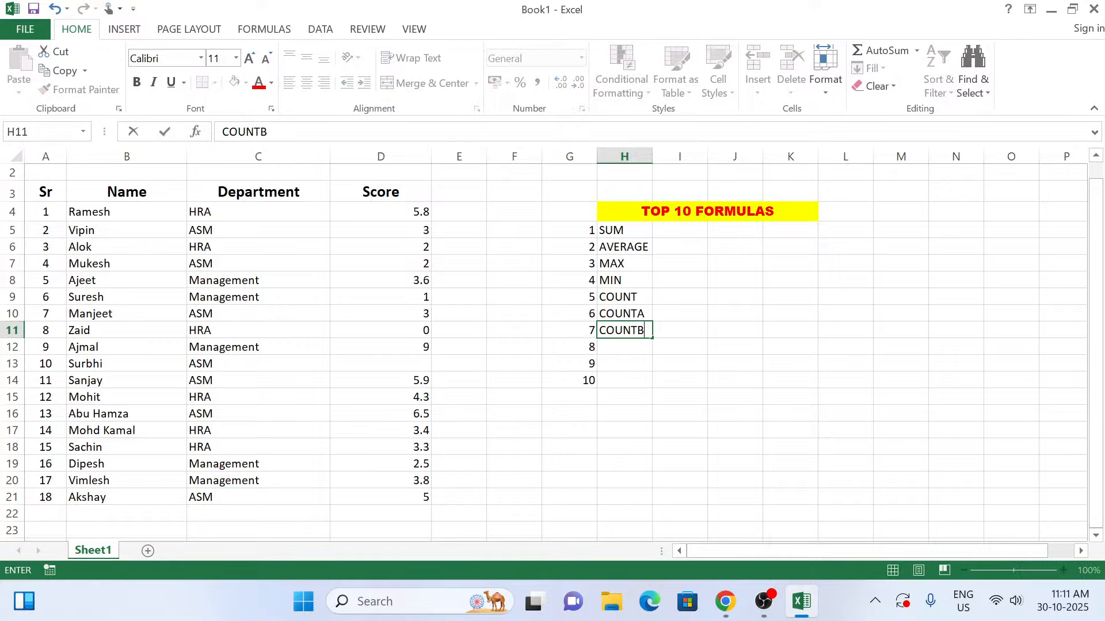
type("LANK")
key("Return")
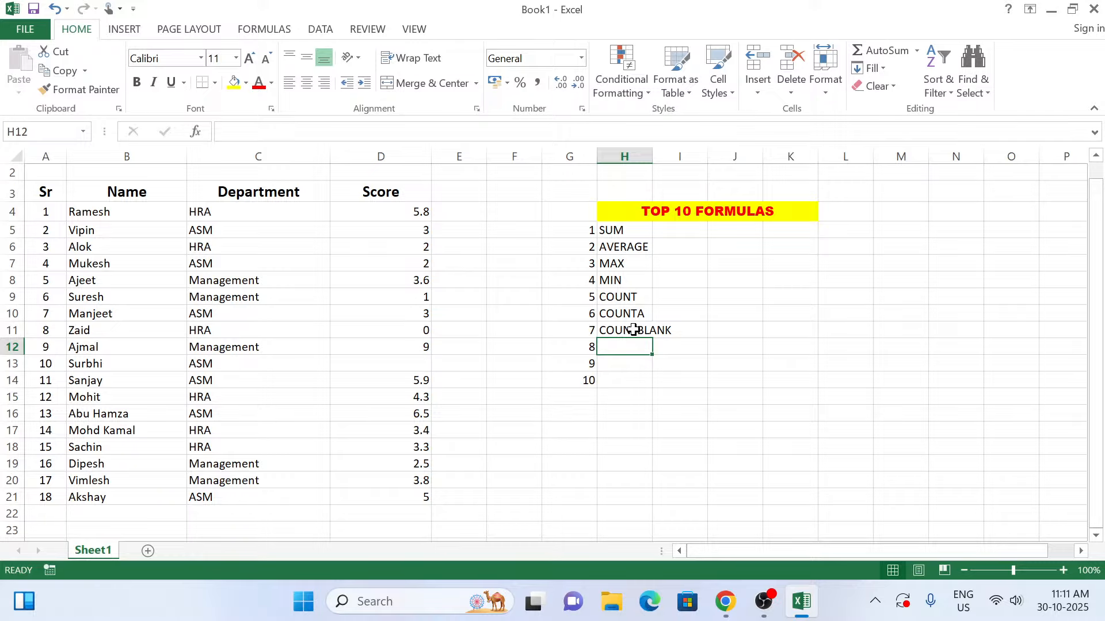
Enter SUMIF in H12 and LIST in H13
type("SUM")
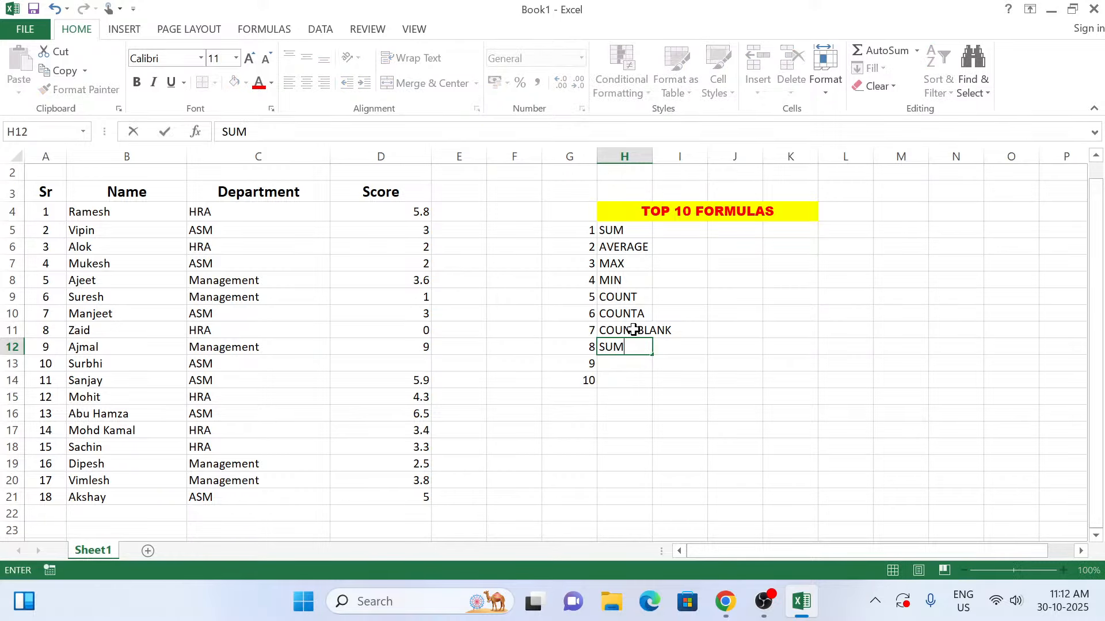
type("IF")
key("Return")
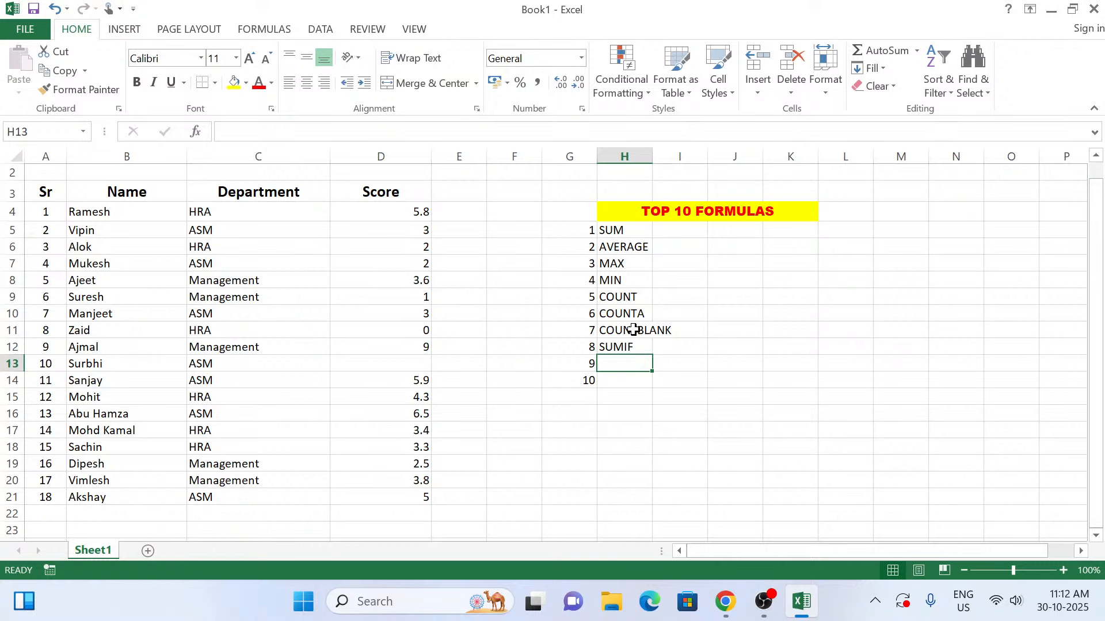
type("LIST")
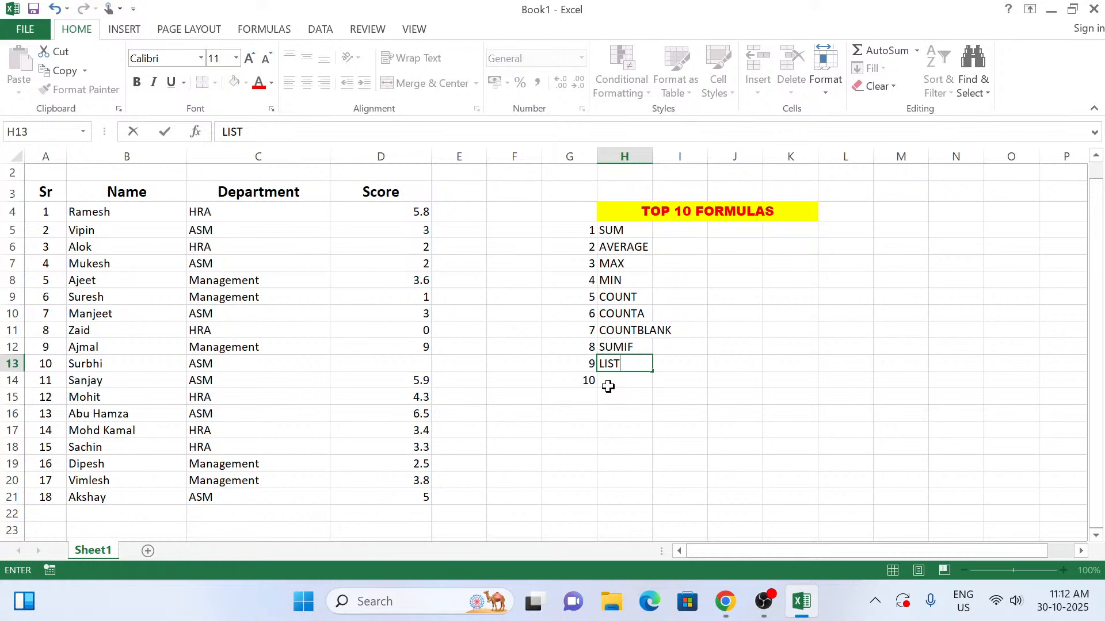
key("Return")
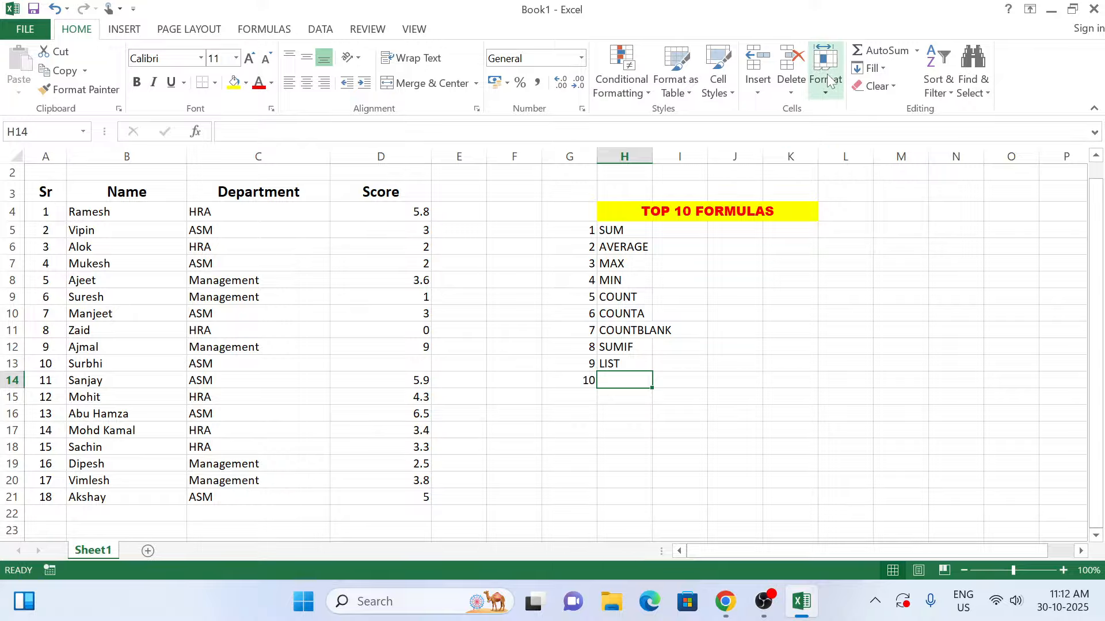
Look up the IF function in Insert Function, cancel it, and enter IF in H14
left_click(916, 52)
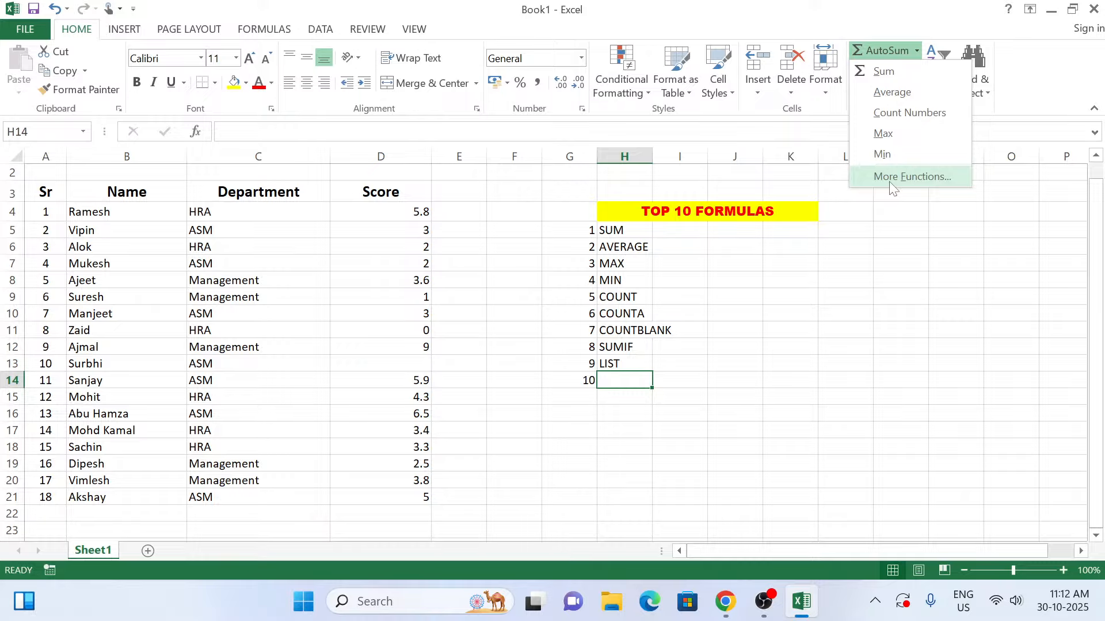
left_click(912, 177)
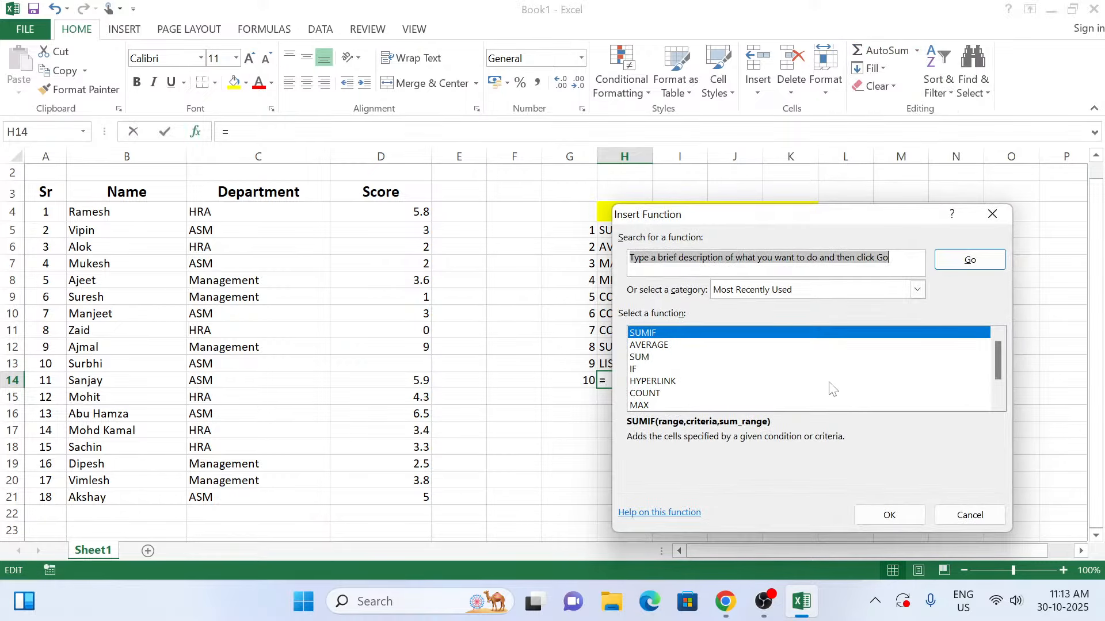
left_click(998, 406)
left_click(643, 357)
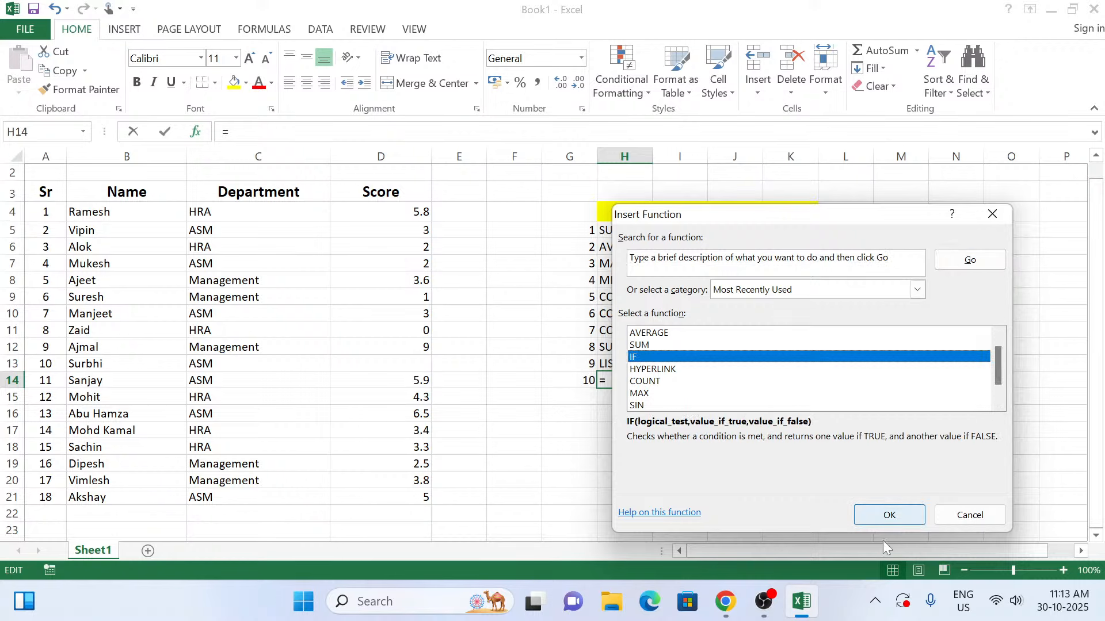
left_click(975, 515)
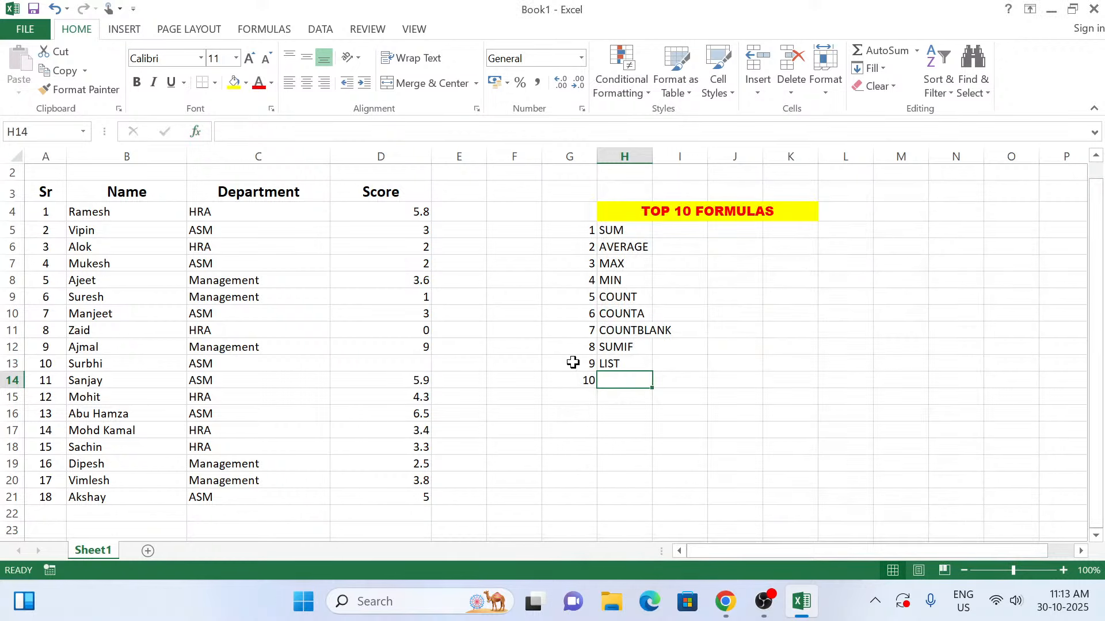
type("IF")
key("Return")
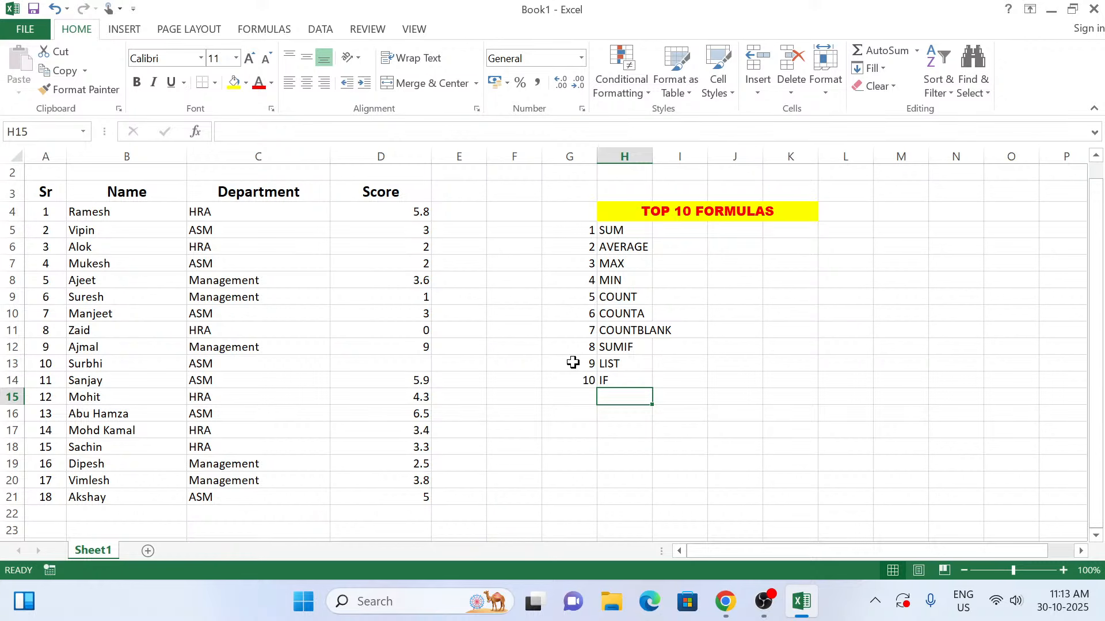
Widen column H and clear the 1–10 numbers from G5:G14
left_click_drag(656, 154, 689, 180)
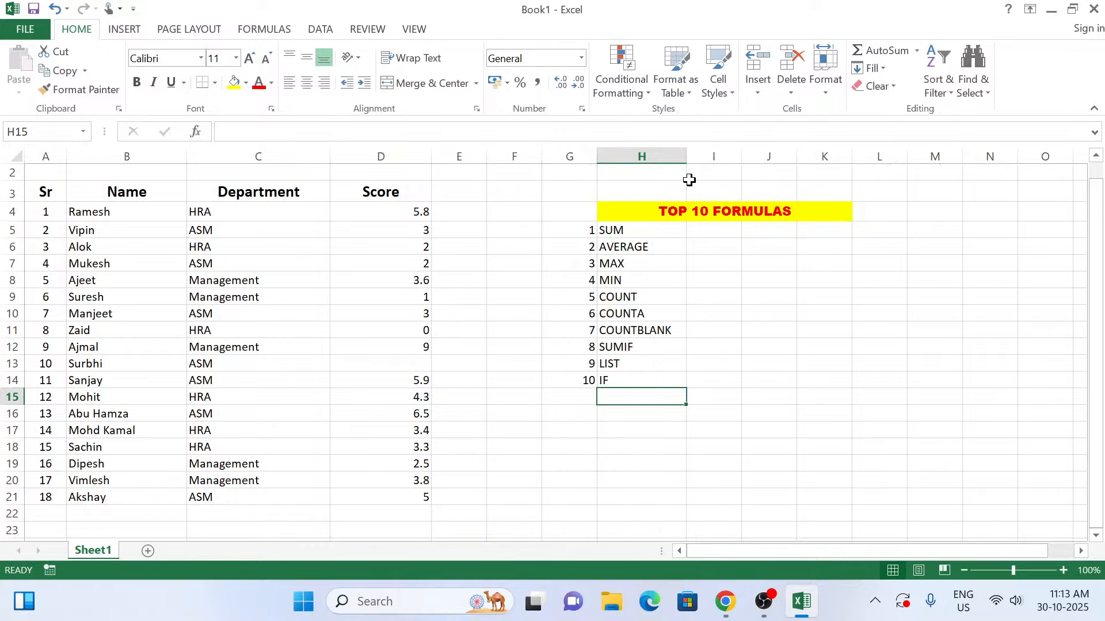
left_click(583, 228)
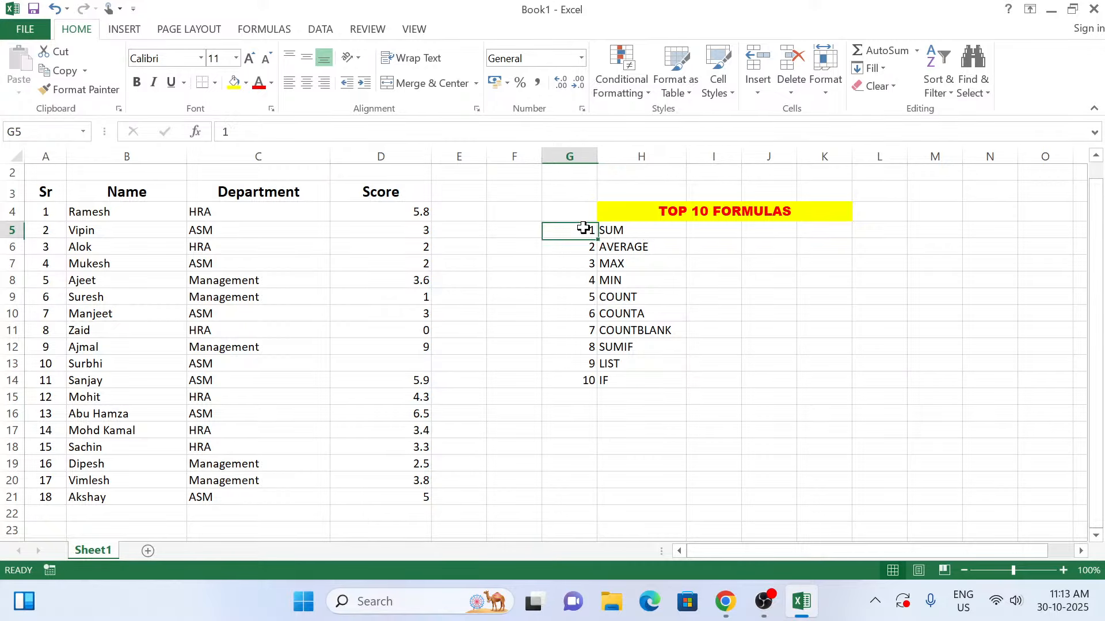
left_click_drag(583, 229, 589, 383)
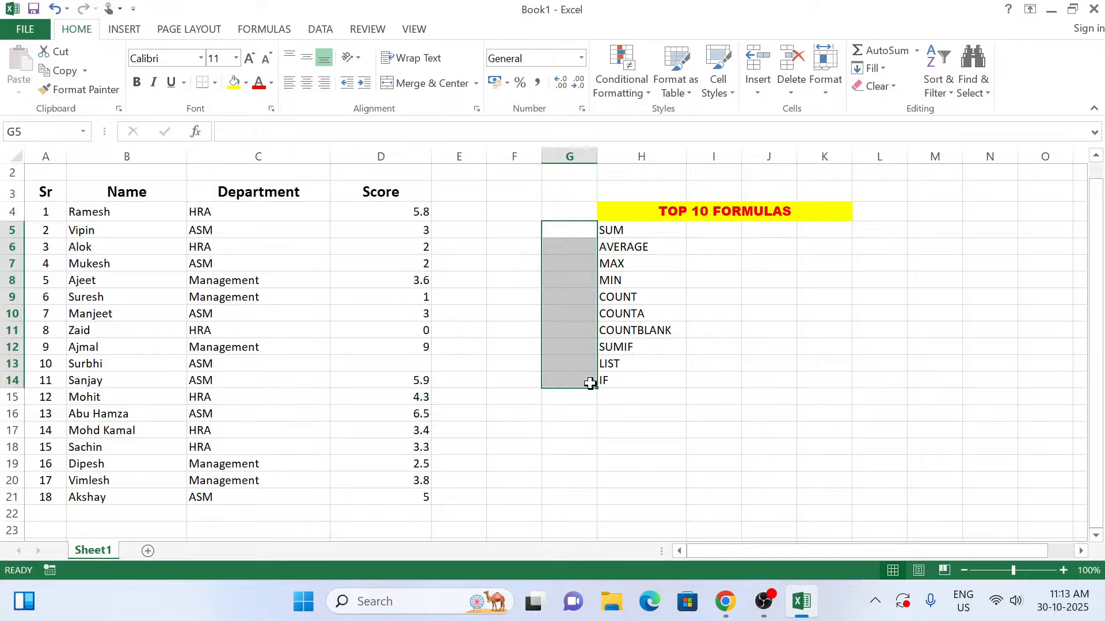
key("Delete")
left_click(631, 349)
Make the ten formula names in H5:H14 bold at size 12
left_click_drag(610, 231, 620, 375)
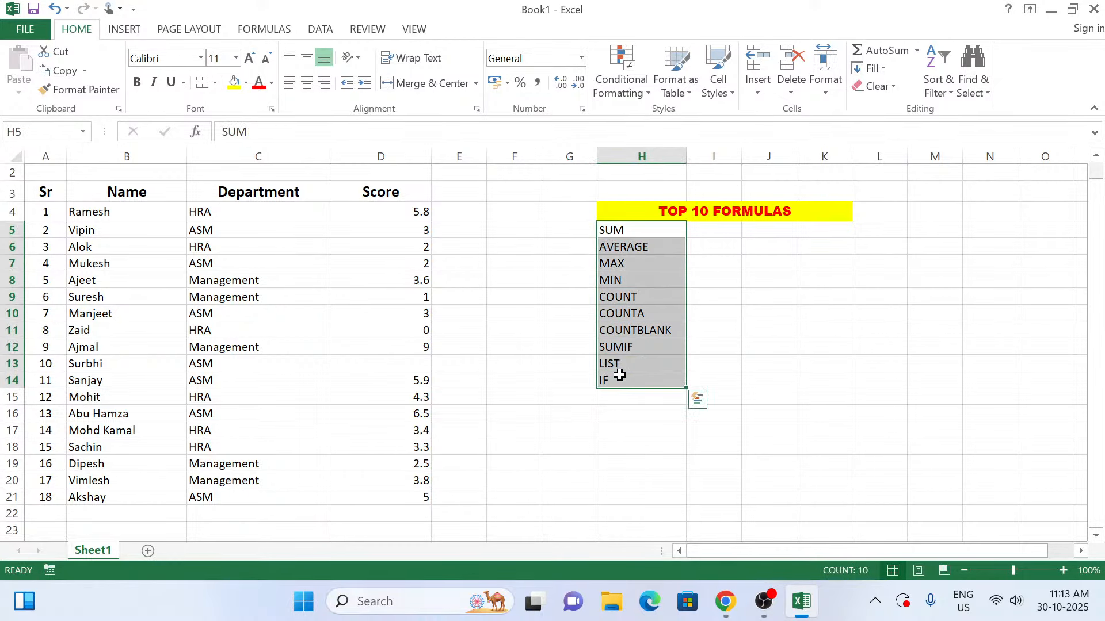
left_click(251, 62)
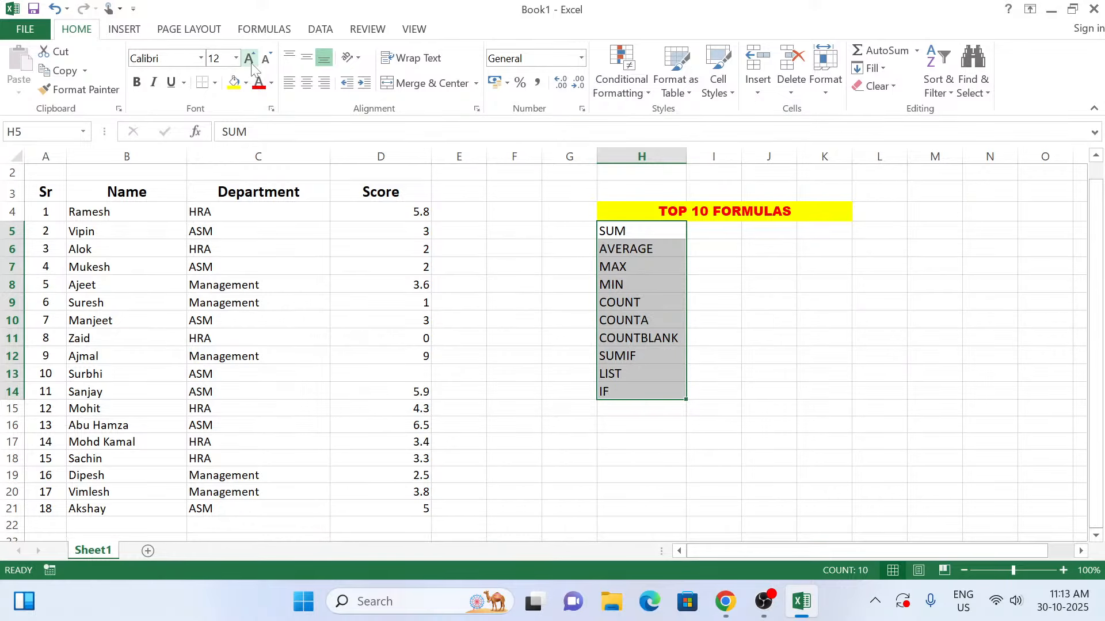
left_click(136, 81)
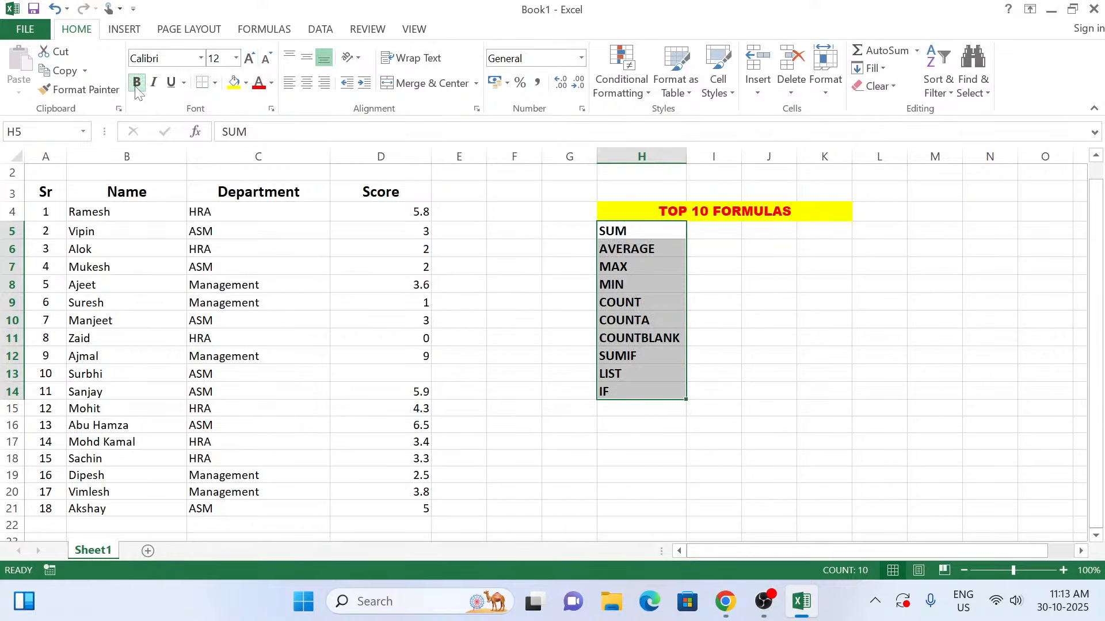
left_click(718, 229)
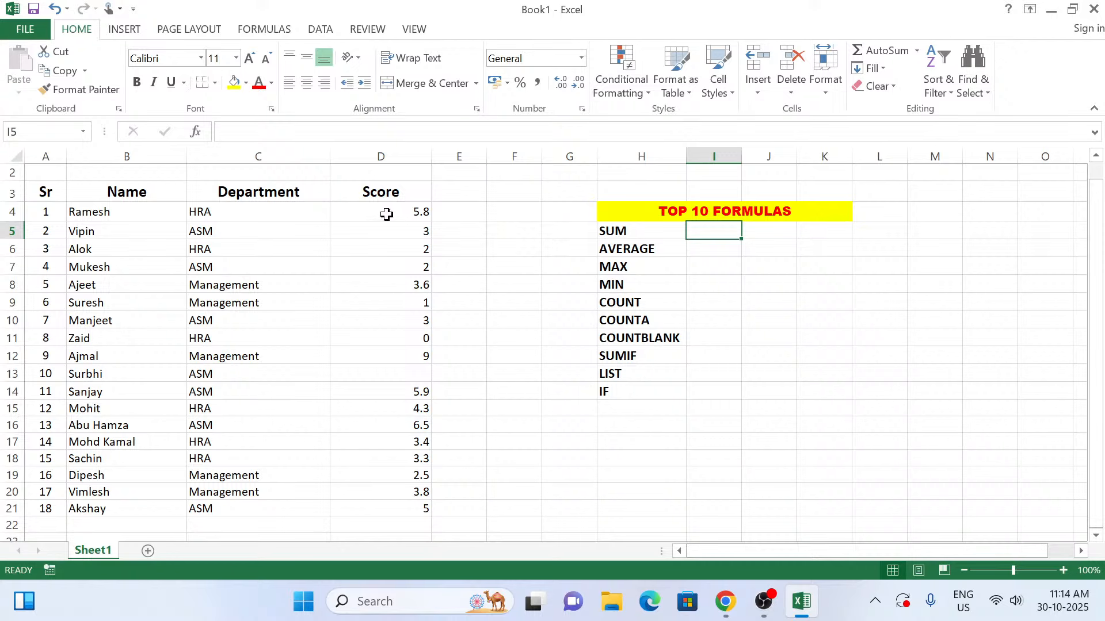
Check the scores' total, then start typing =5.8+3+2+2+3.6+1+3+9+5.9+4.3+ in I5
left_click_drag(386, 214, 405, 516)
left_click(394, 526)
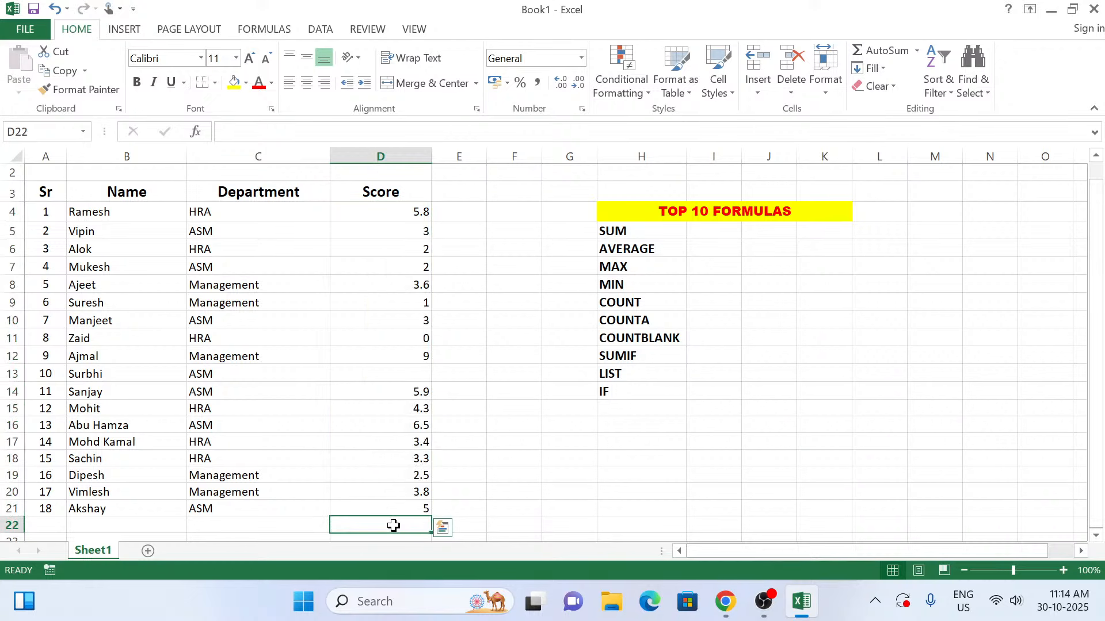
left_click(713, 236)
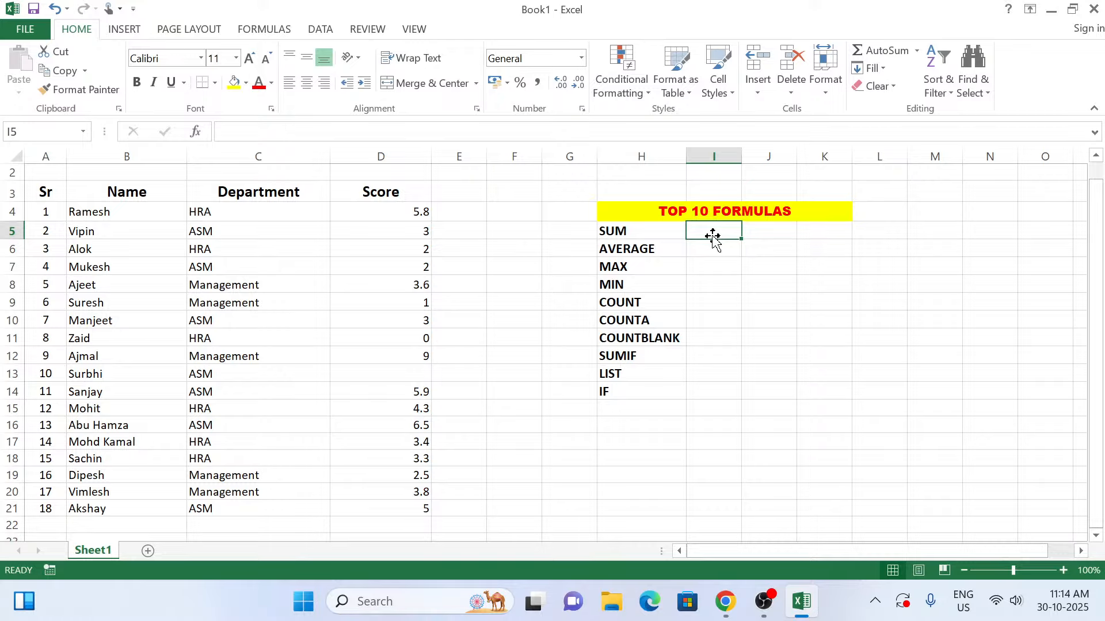
type("=")
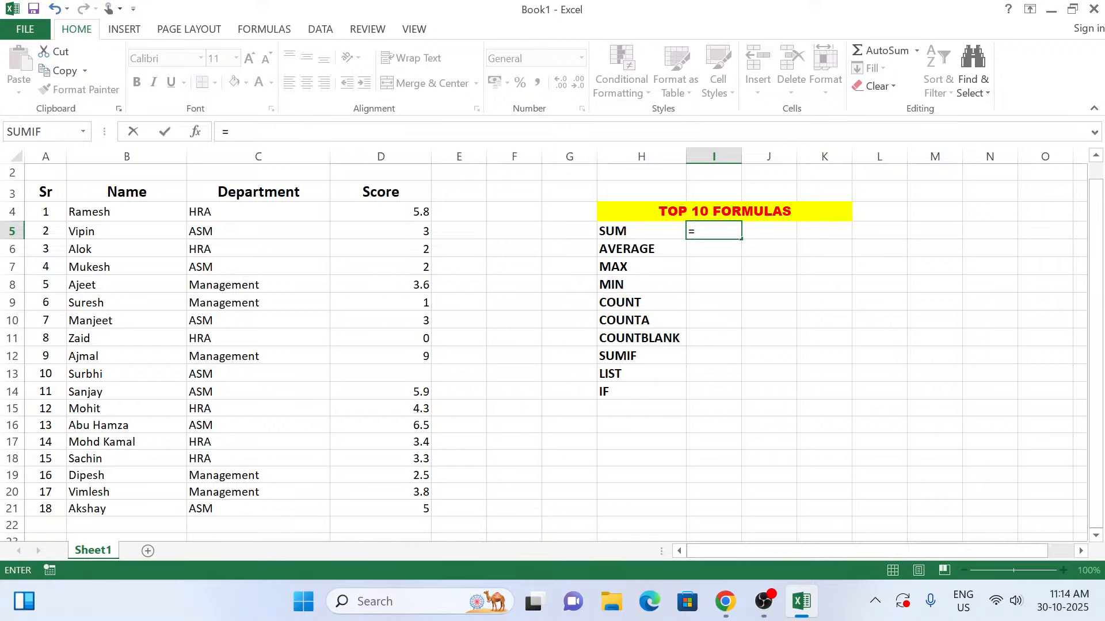
type("5.8+3")
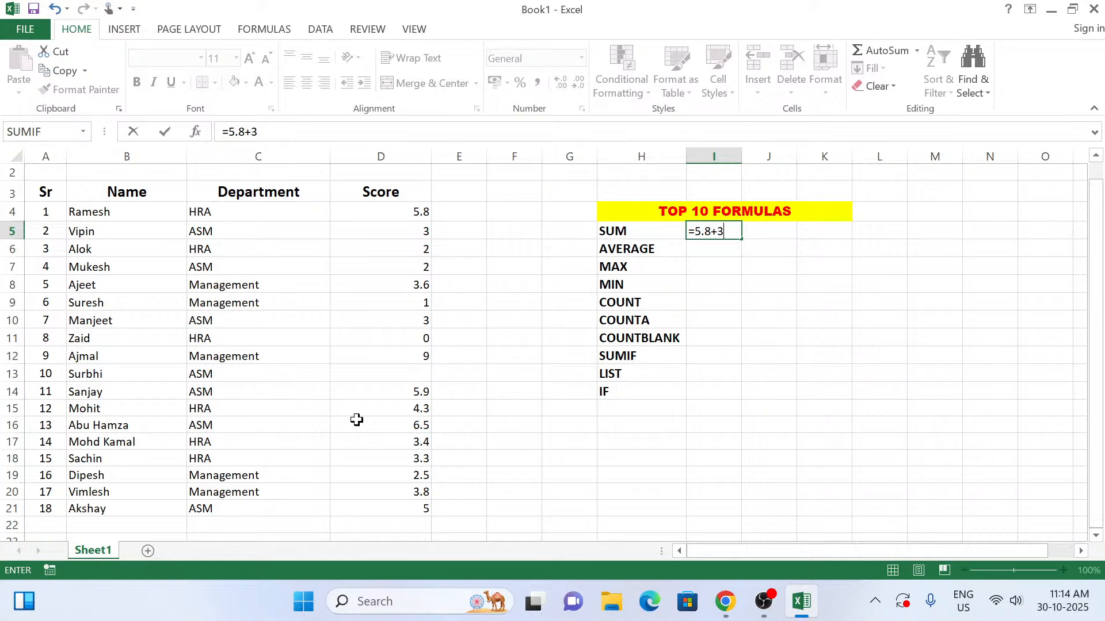
type("+2+2+3.6+1+")
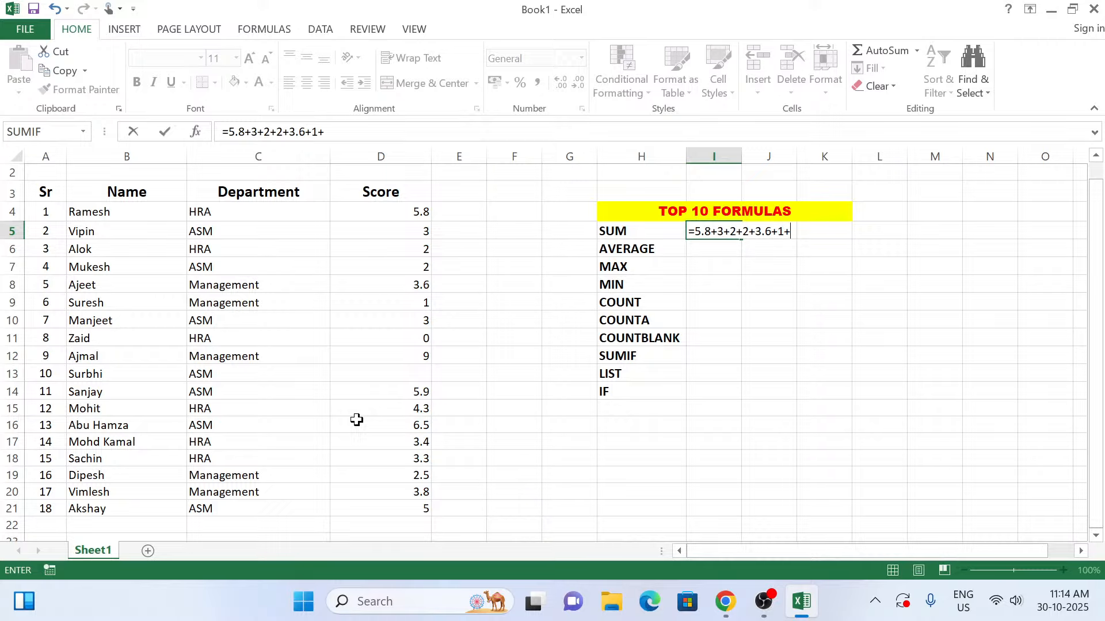
type("3+9+5.9+4.3")
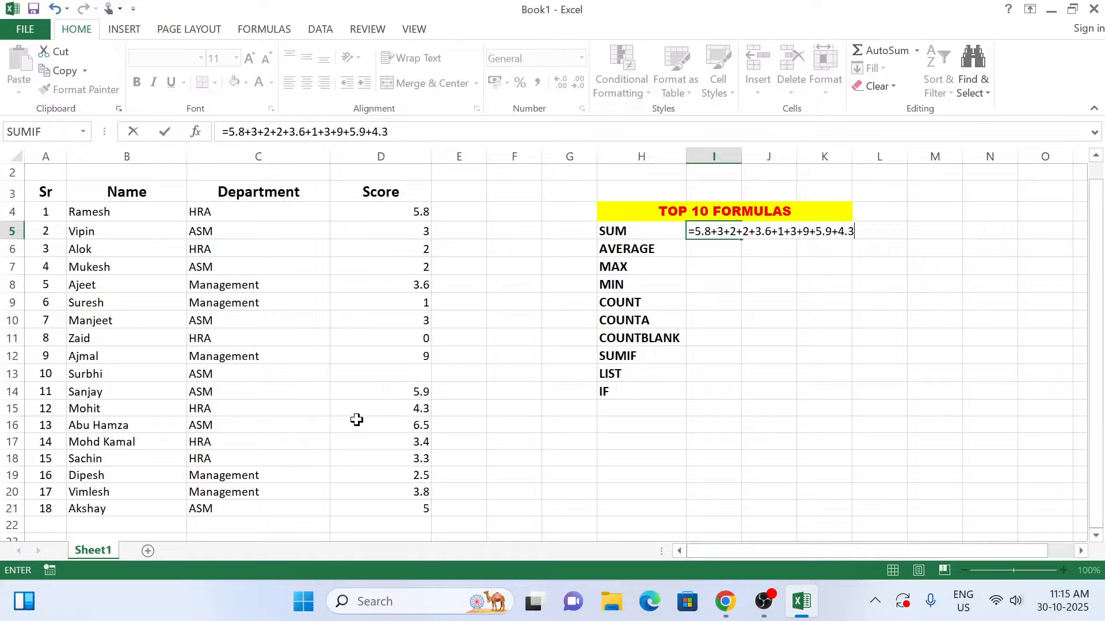
type("+")
Append +6.5+3.4+3.3+2.5+3.8+5 to the I5 addition and commit it, giving 64.1
type("6.5+3.4+3.3")
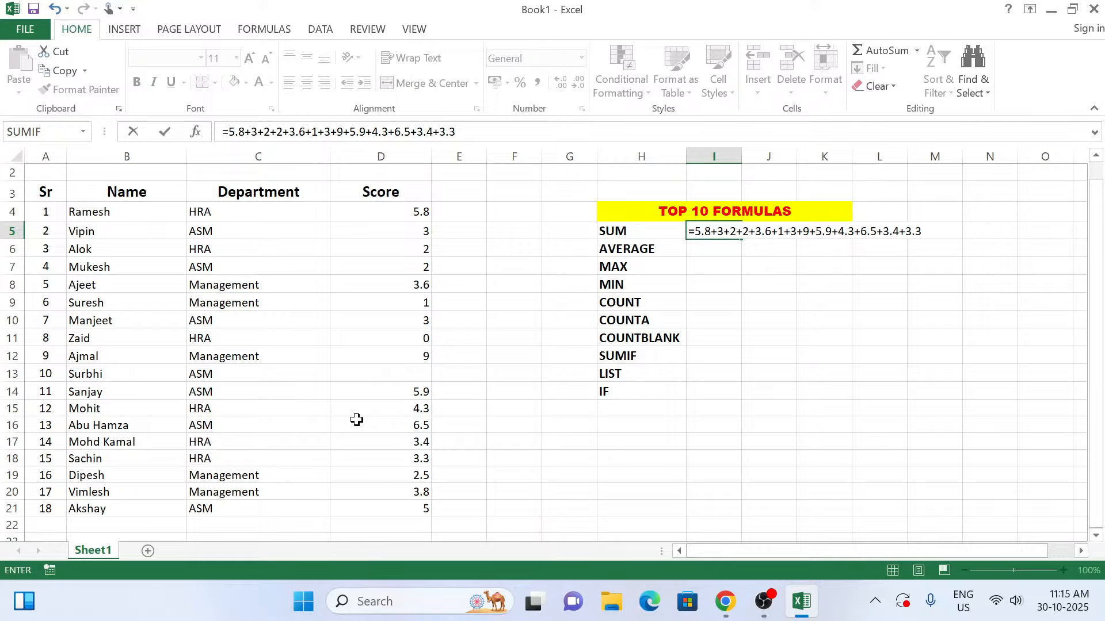
type("+2.5+3.8+5")
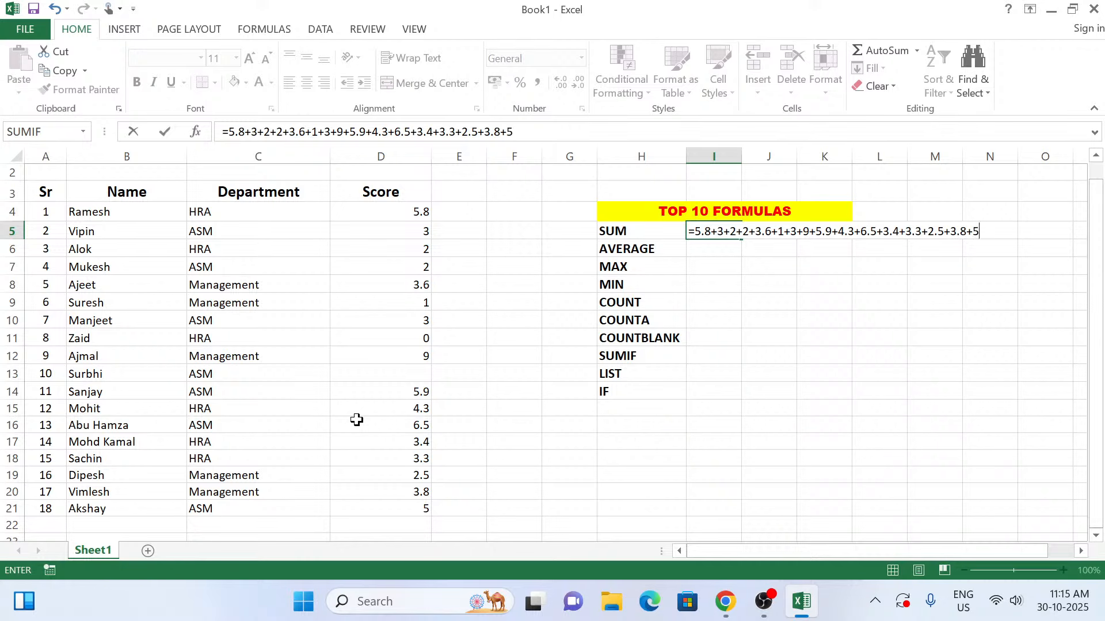
key("Return")
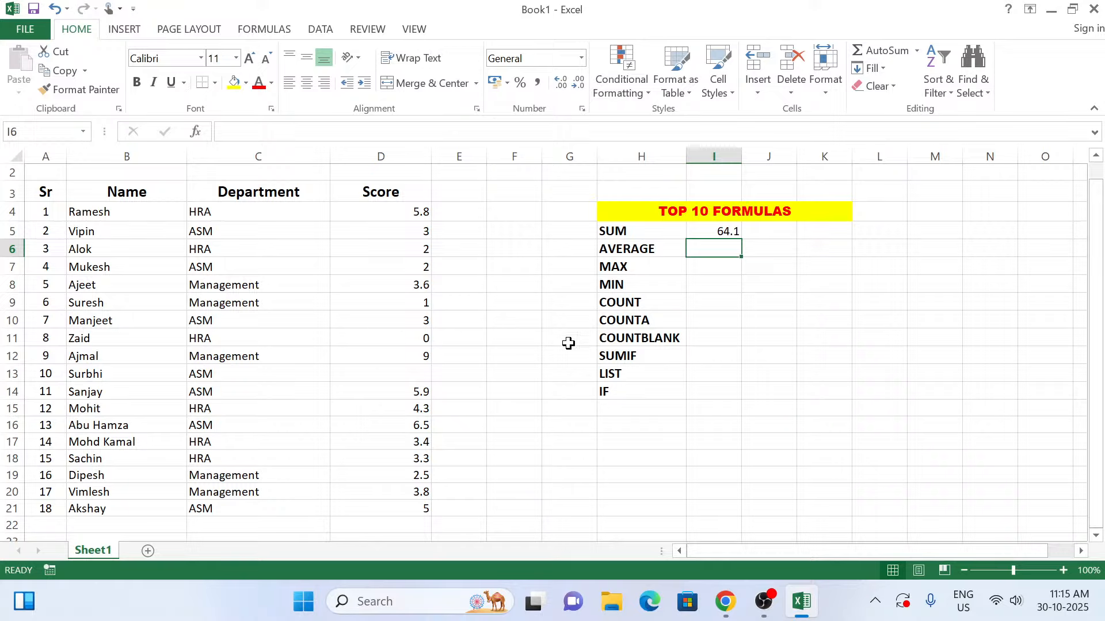
Swap I5's manual addition for an AutoSum =SUM(D4:D21) over the scores, still 64.1
left_click(715, 225)
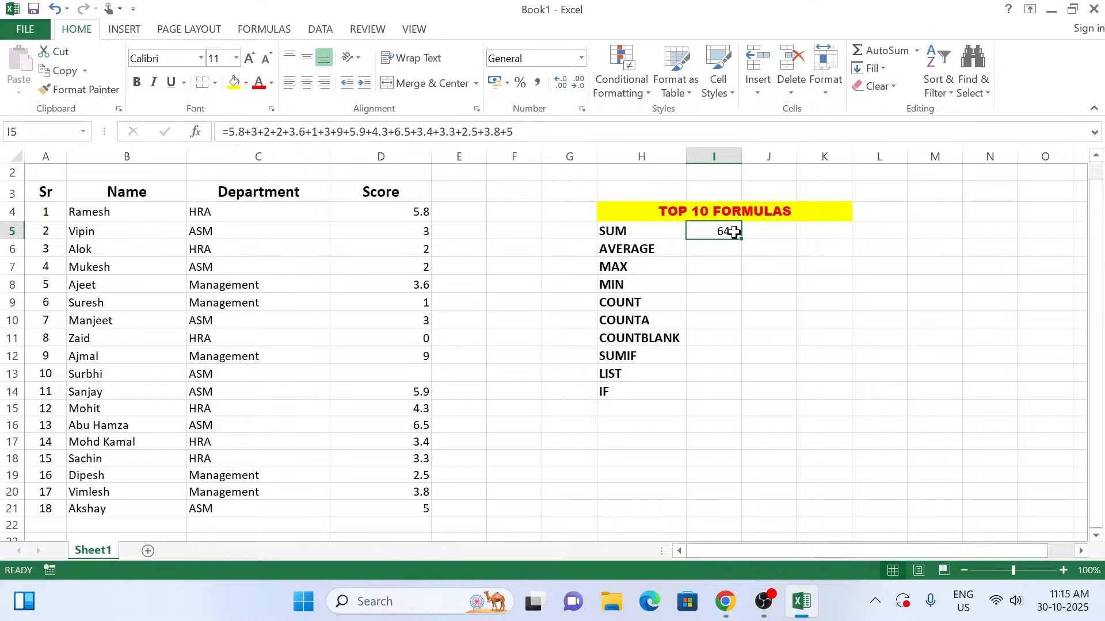
key("Delete")
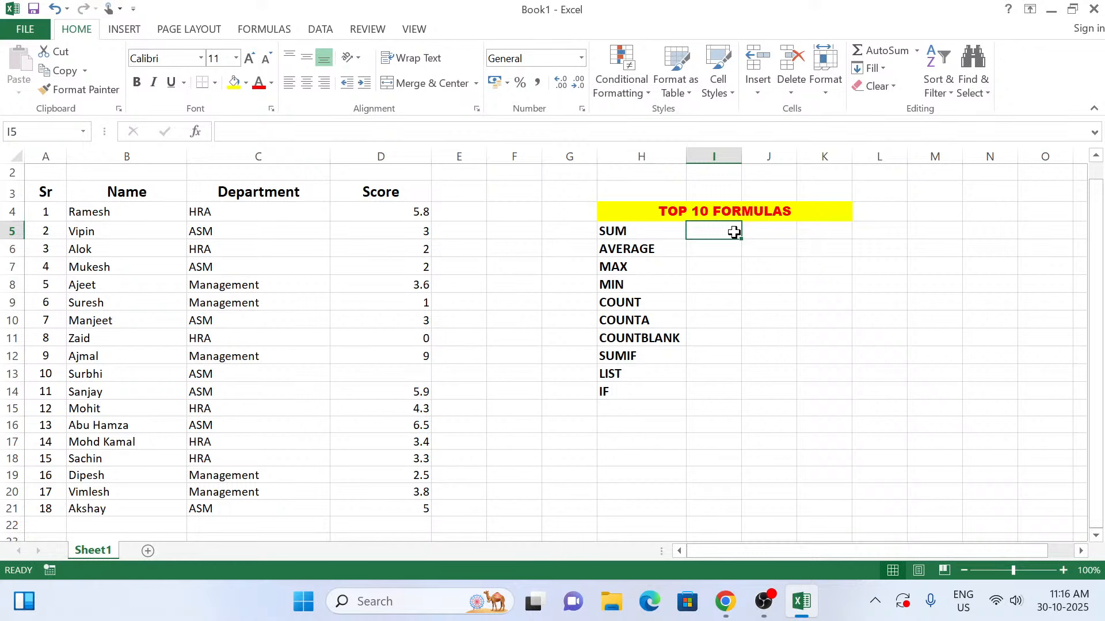
key("alt+equal")
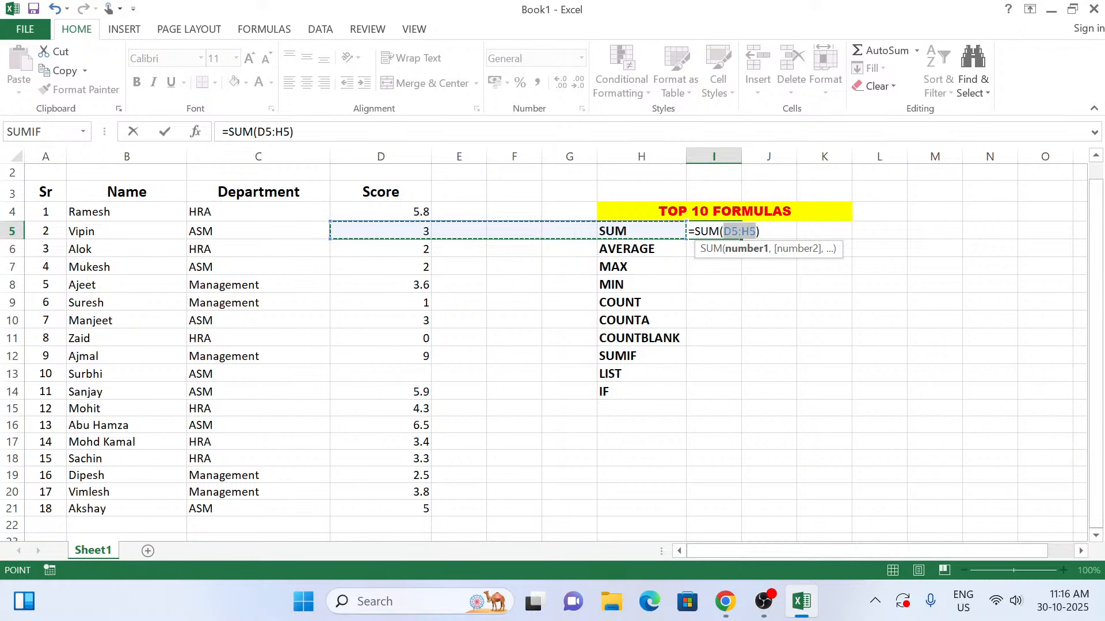
key("BackSpace")
key("BackSpace")
key("BackSpace")
key("BackSpace")
key("BackSpace")
key("BackSpace")
key("BackSpace")
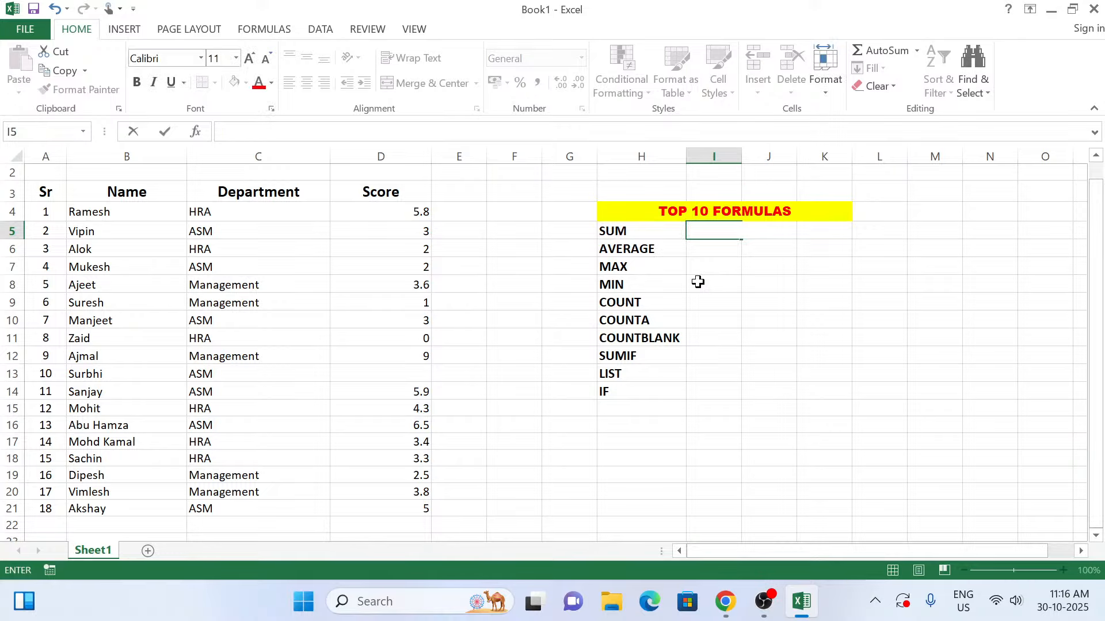
key("Escape")
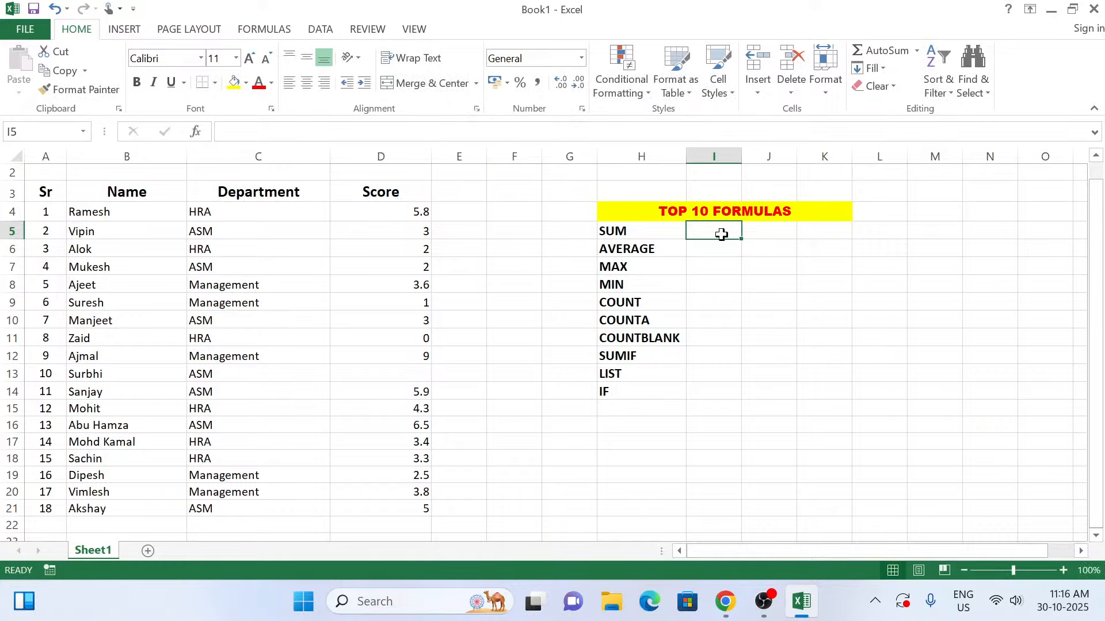
key("alt+equal")
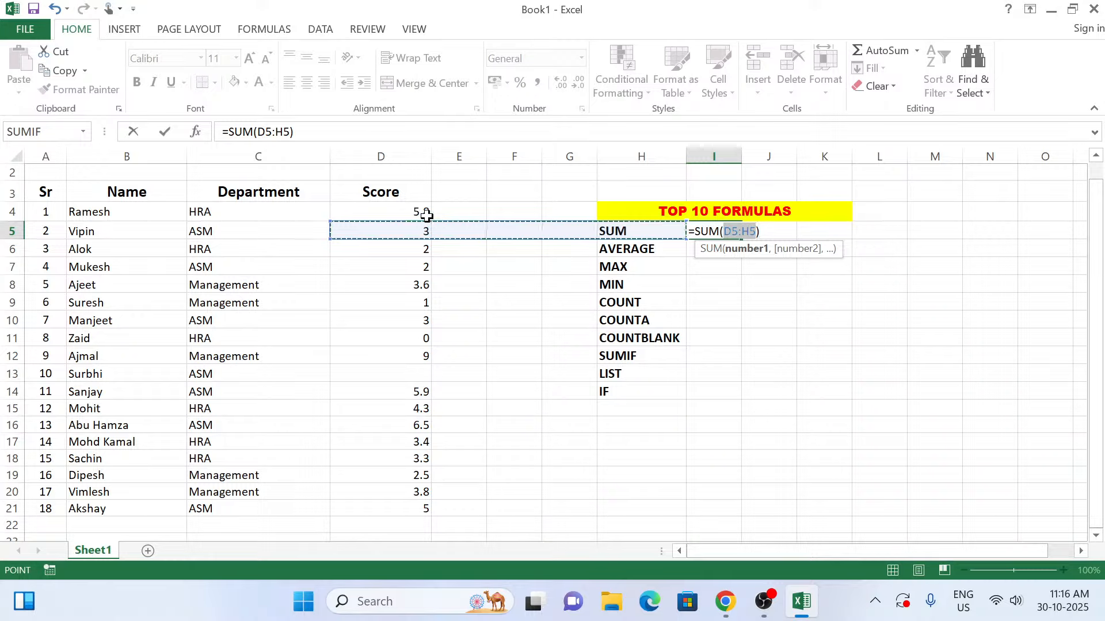
left_click_drag(426, 215, 408, 505)
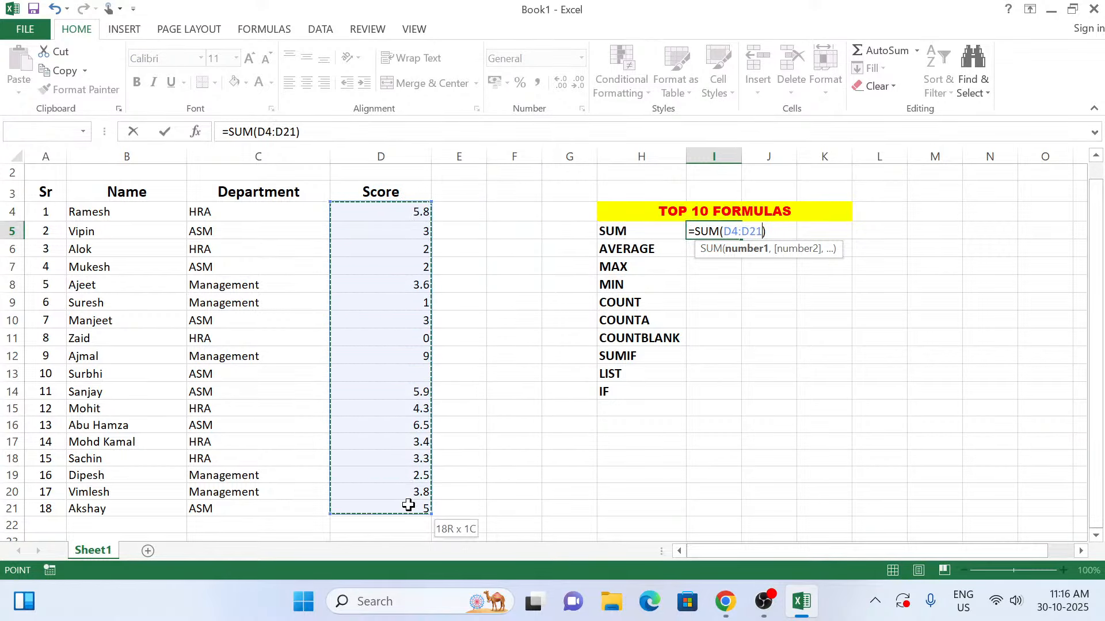
key("Return")
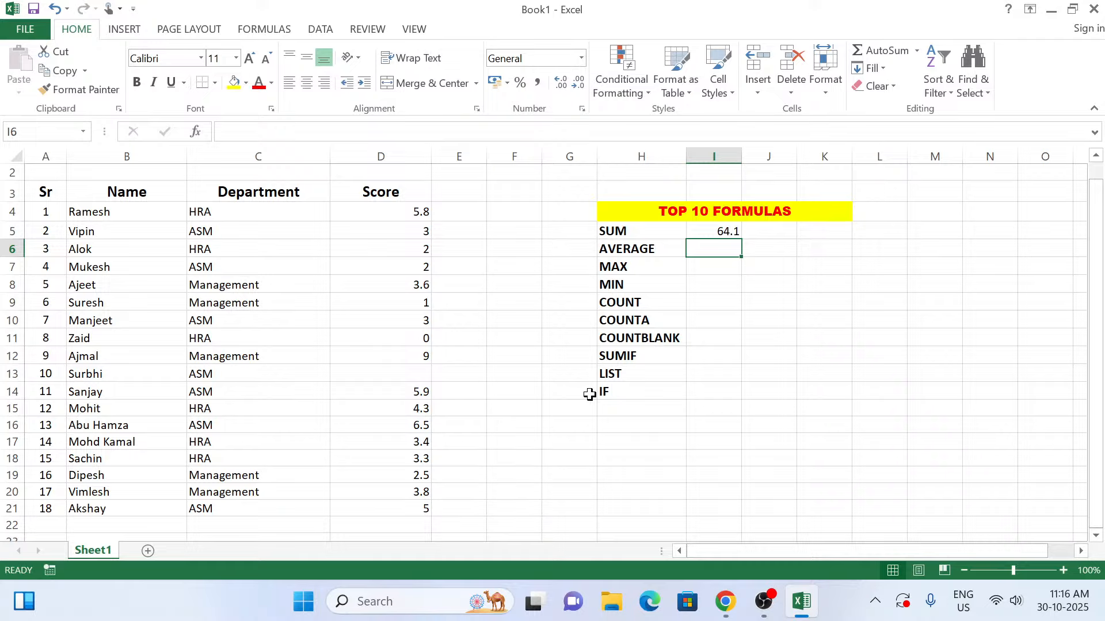
Delete the SUM formula in I5 and start a new =SUM entry there
left_click(737, 231)
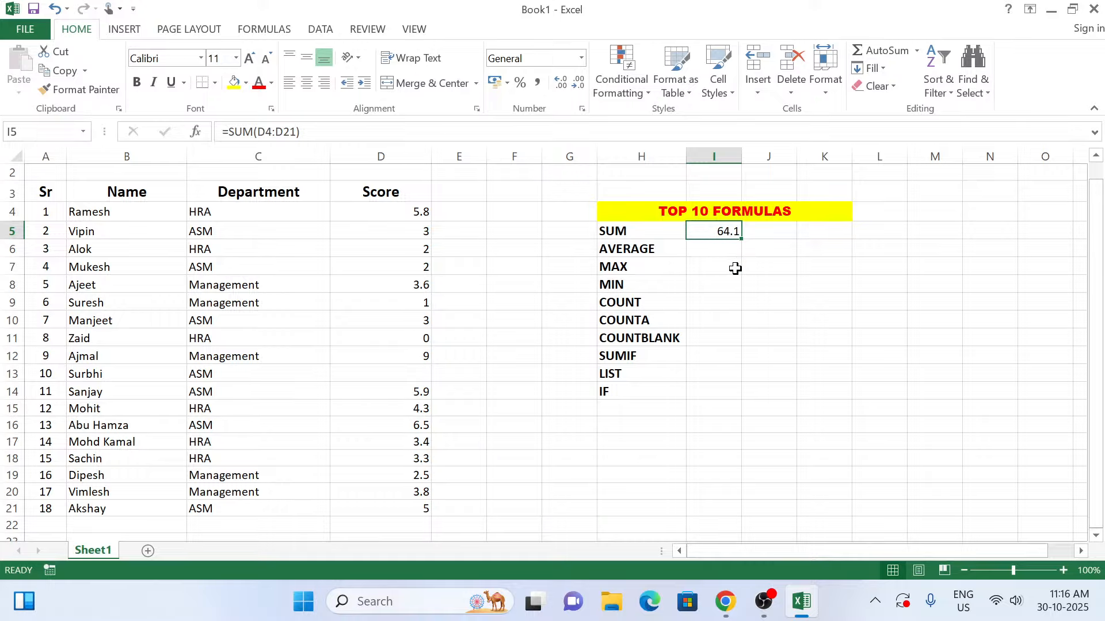
key("Delete")
type("=")
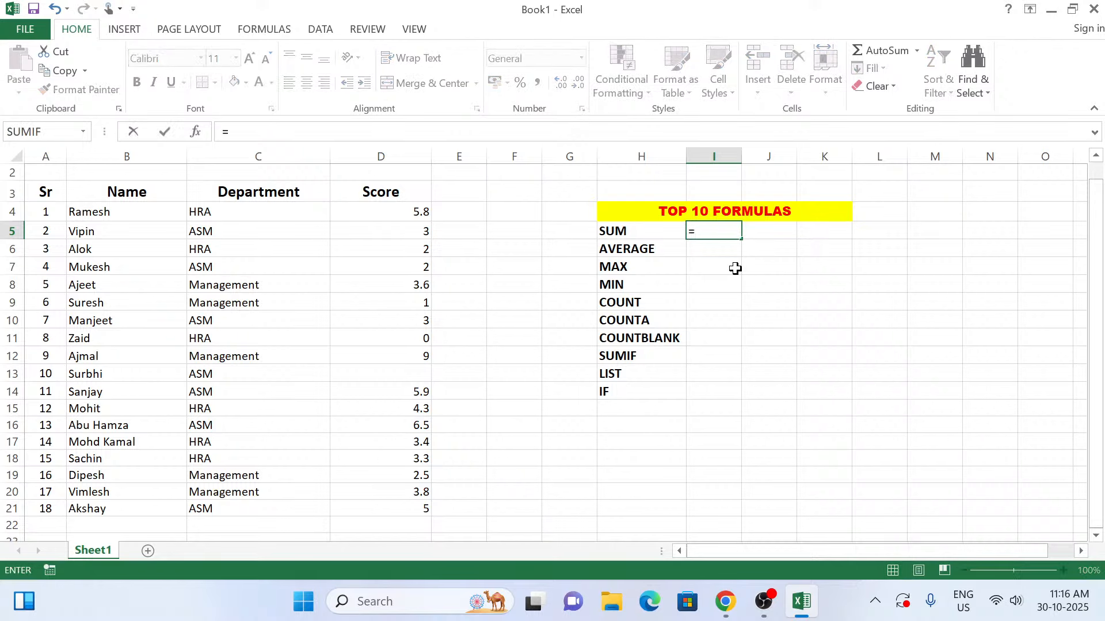
type("SUM")
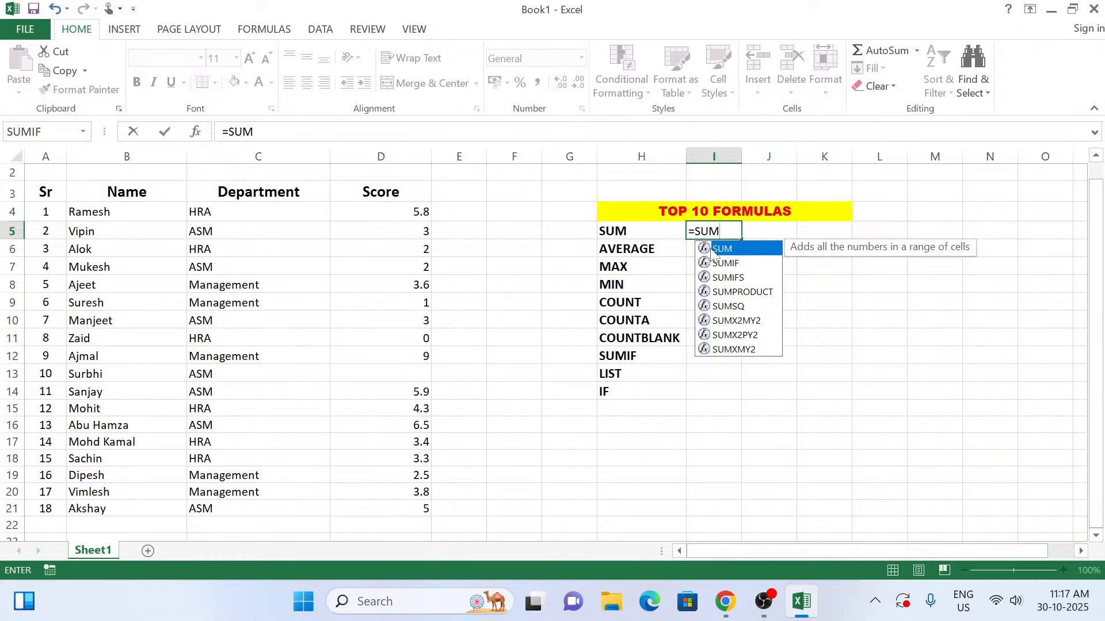
Enter =SUM(D1:D21) in I5 to total the Score column, giving 64.1
double_click(714, 251)
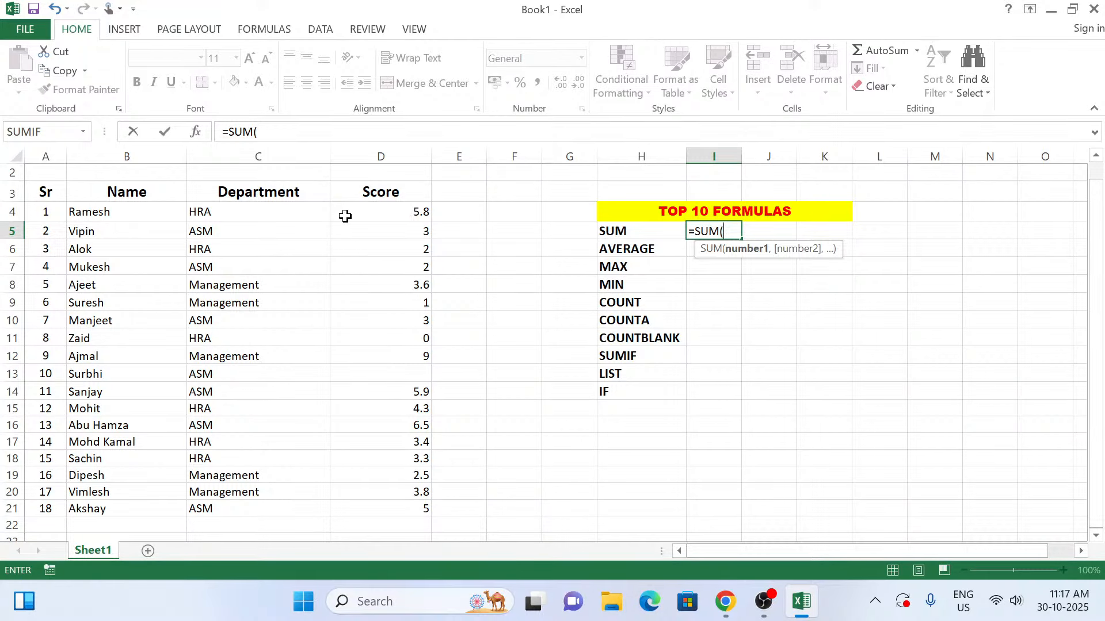
type("D1:")
type("D21")
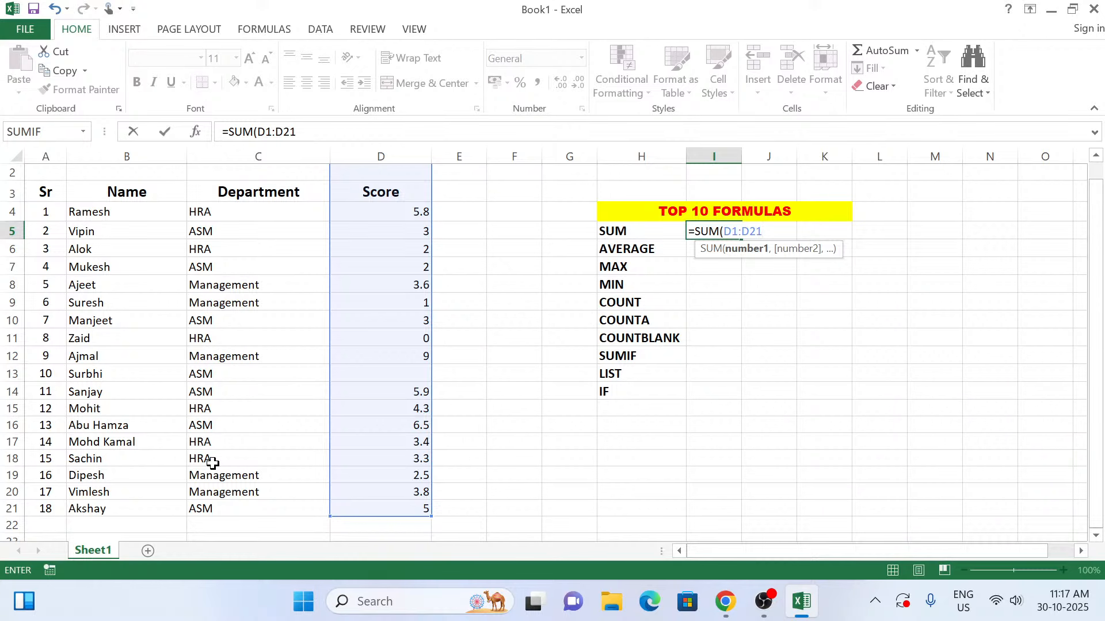
type(")")
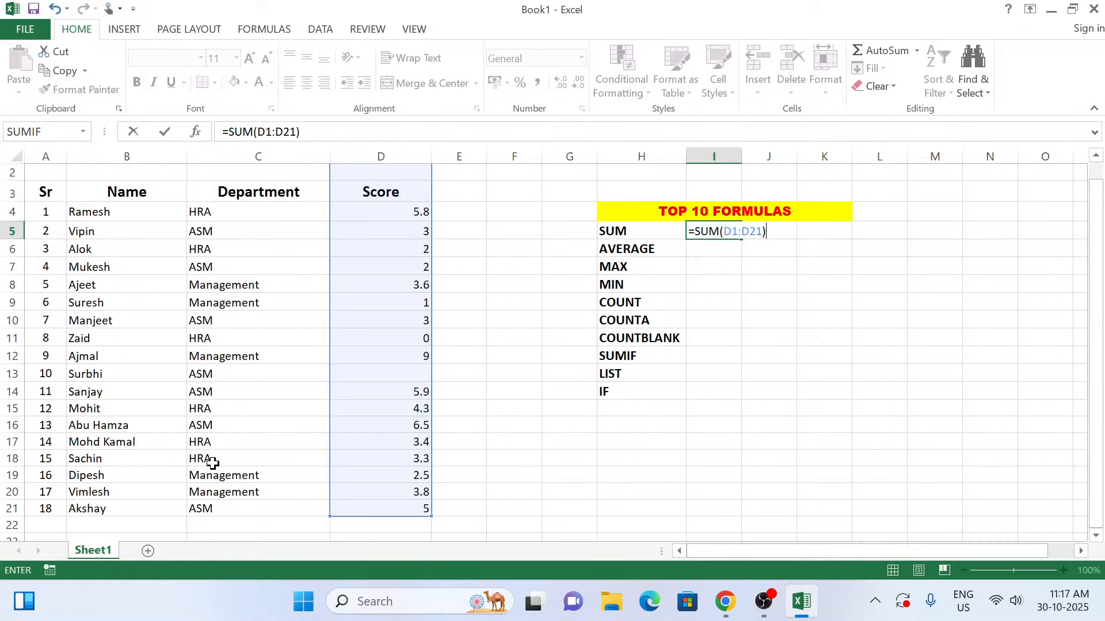
key("Return")
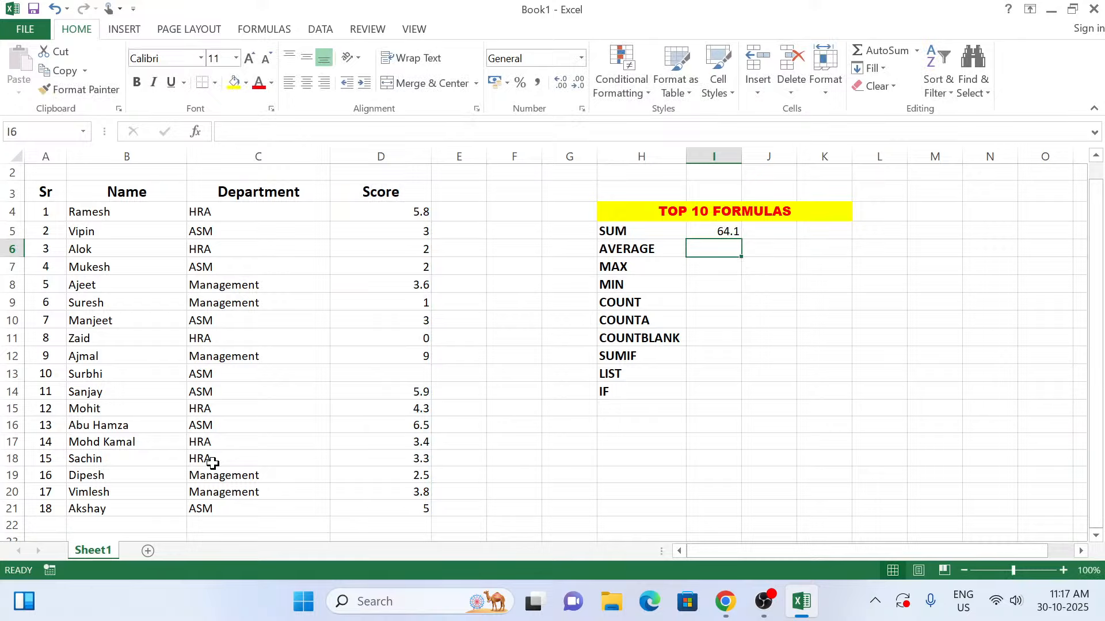
left_click(720, 231)
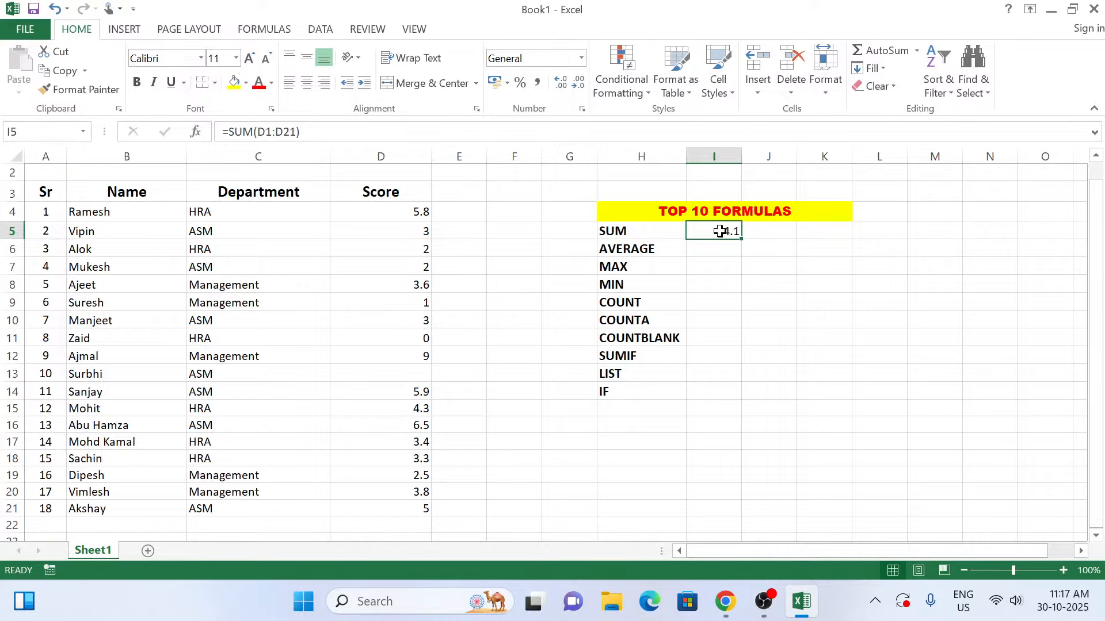
Replace I5's formula with an AutoSum Sum over D4:D22, still showing 64.1
key("Delete")
left_click(917, 52)
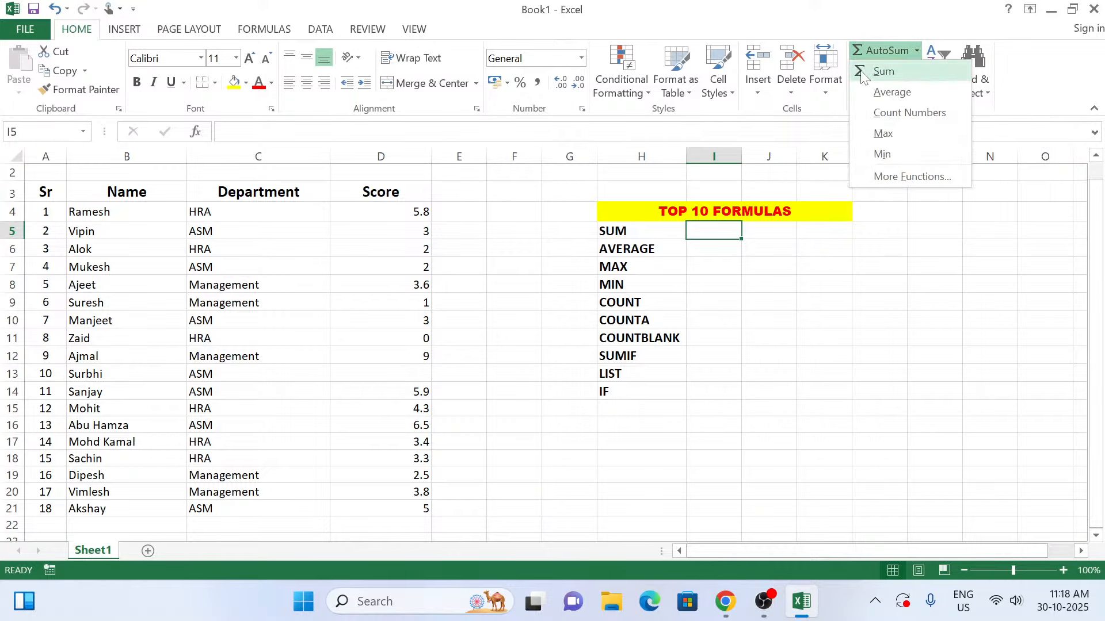
left_click(882, 71)
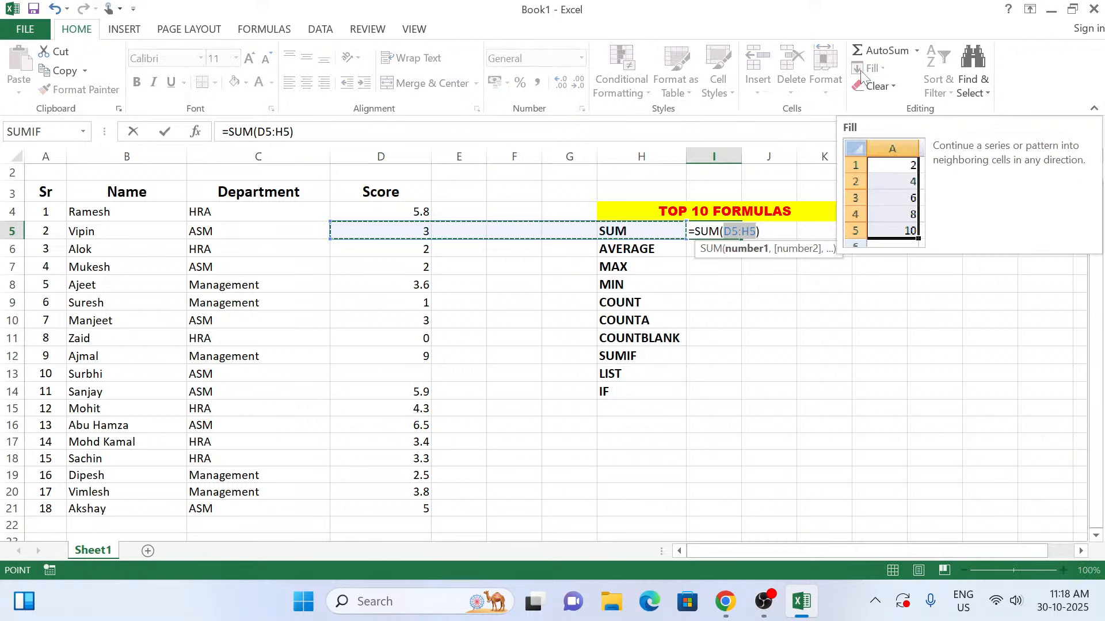
left_click_drag(420, 214, 401, 516)
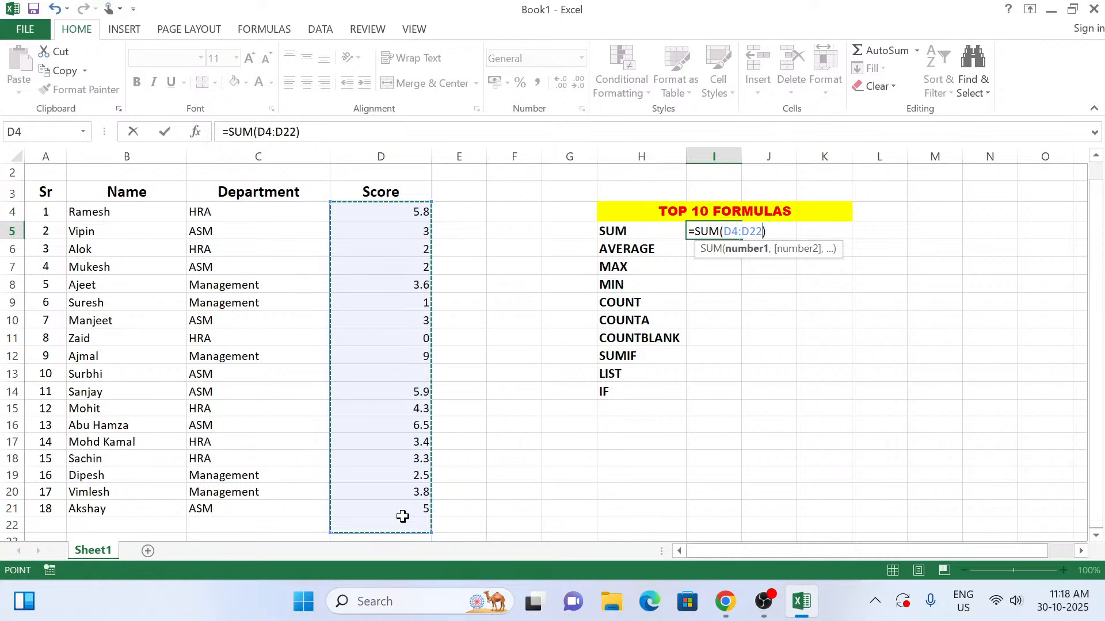
key("Return")
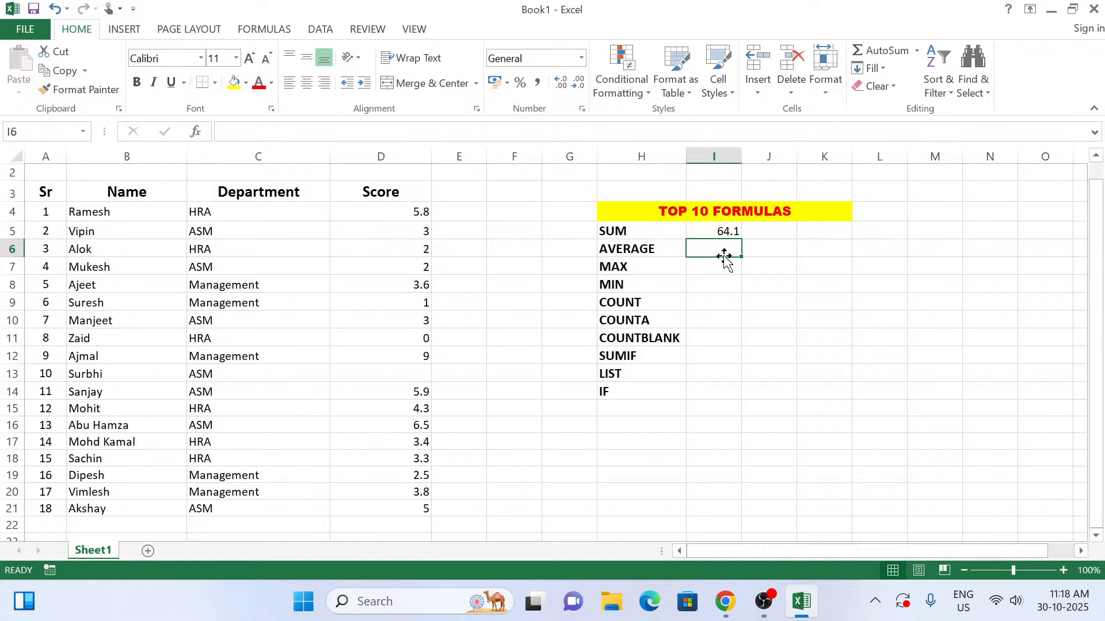
left_click(726, 232)
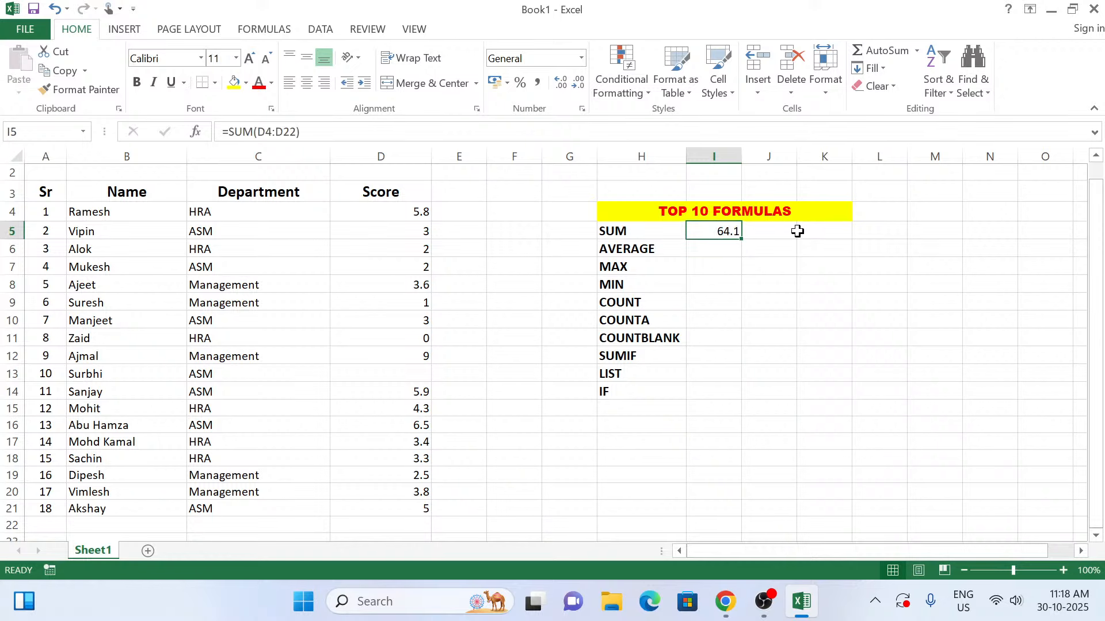
left_click(724, 250)
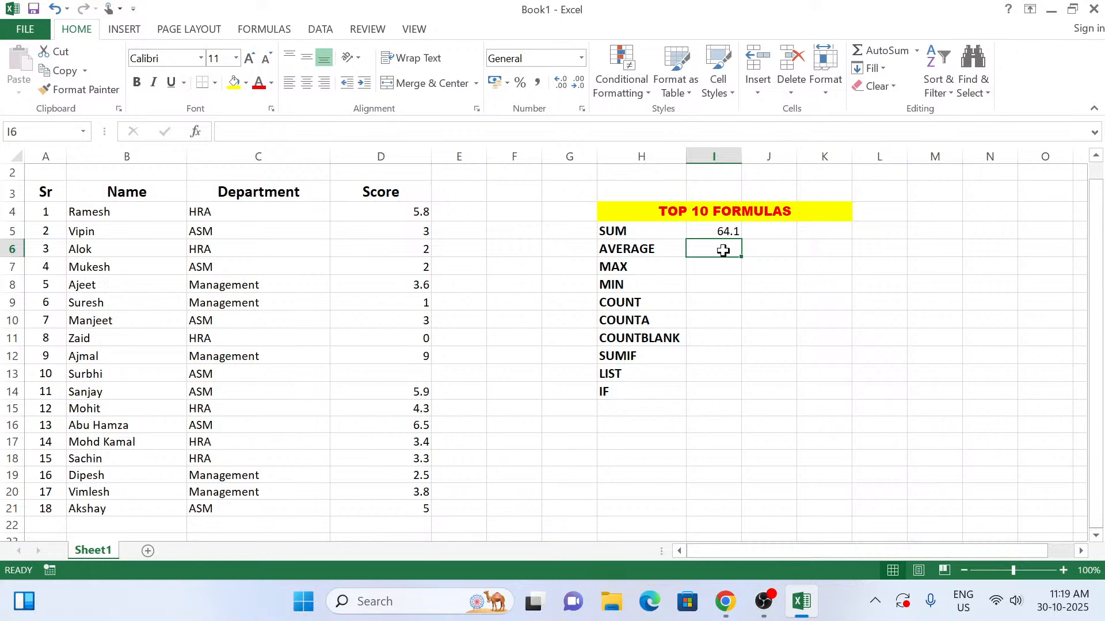
left_click_drag(385, 214, 424, 509)
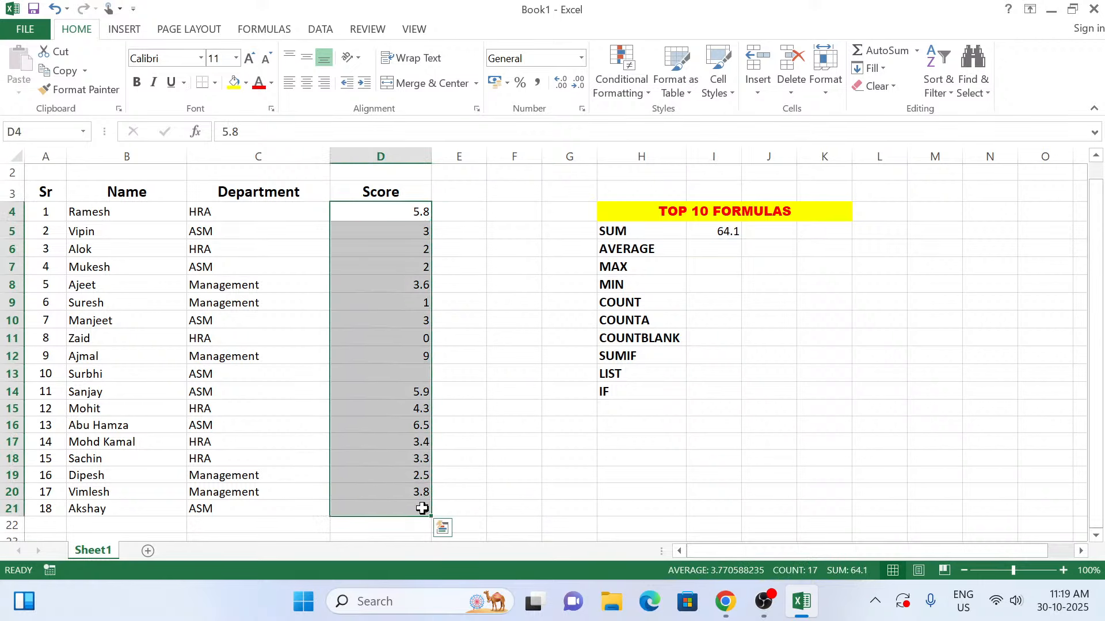
left_click(561, 462)
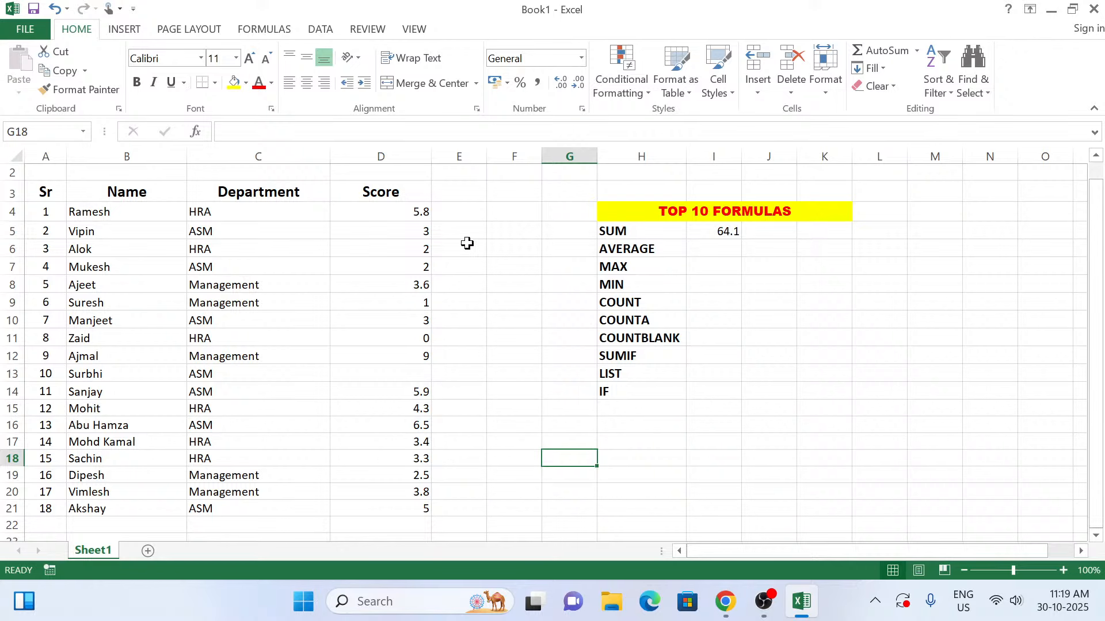
left_click(730, 246)
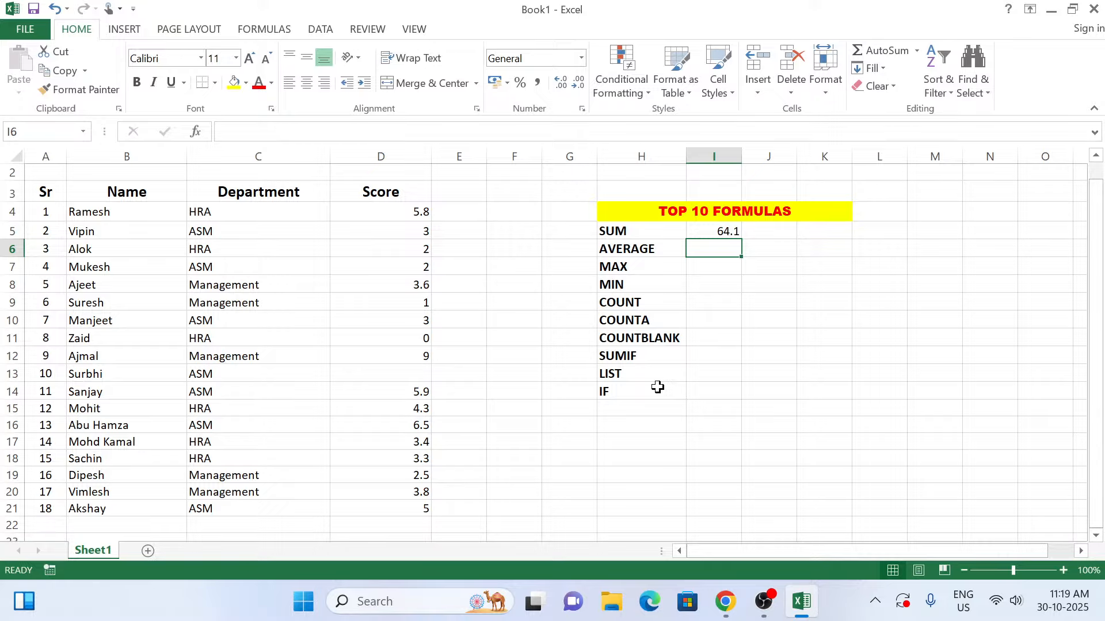
type("=")
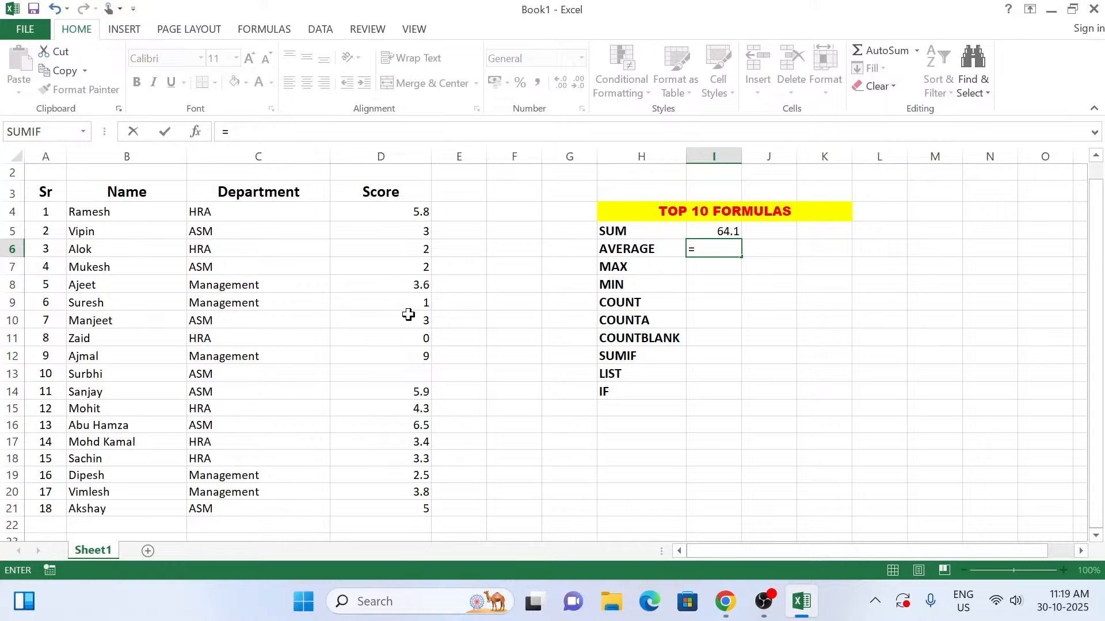
left_click(716, 228)
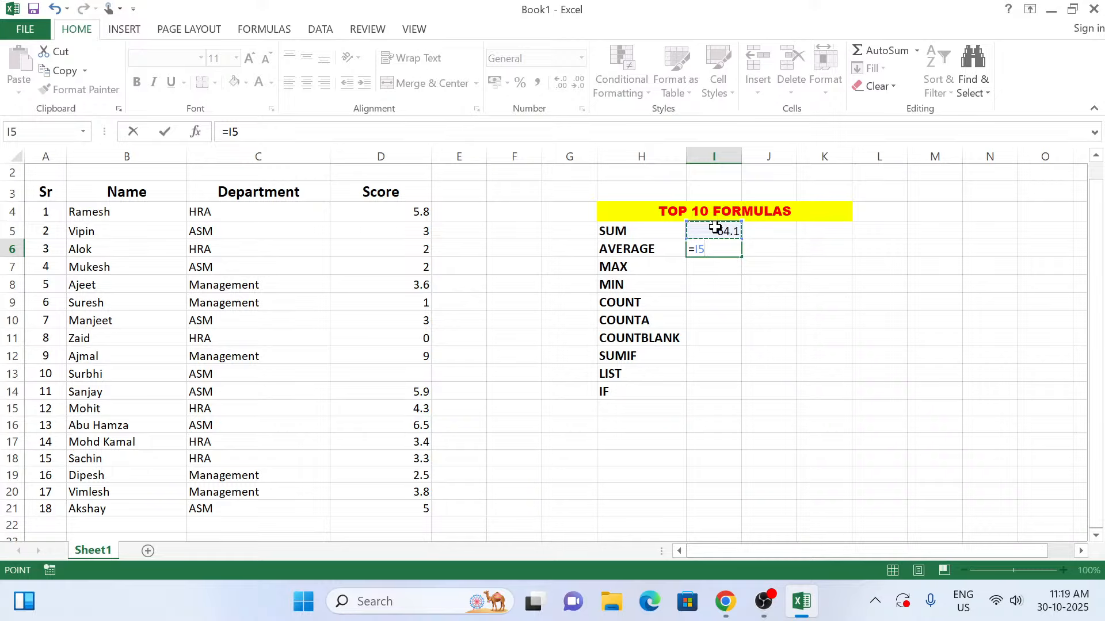
type("/")
type("18")
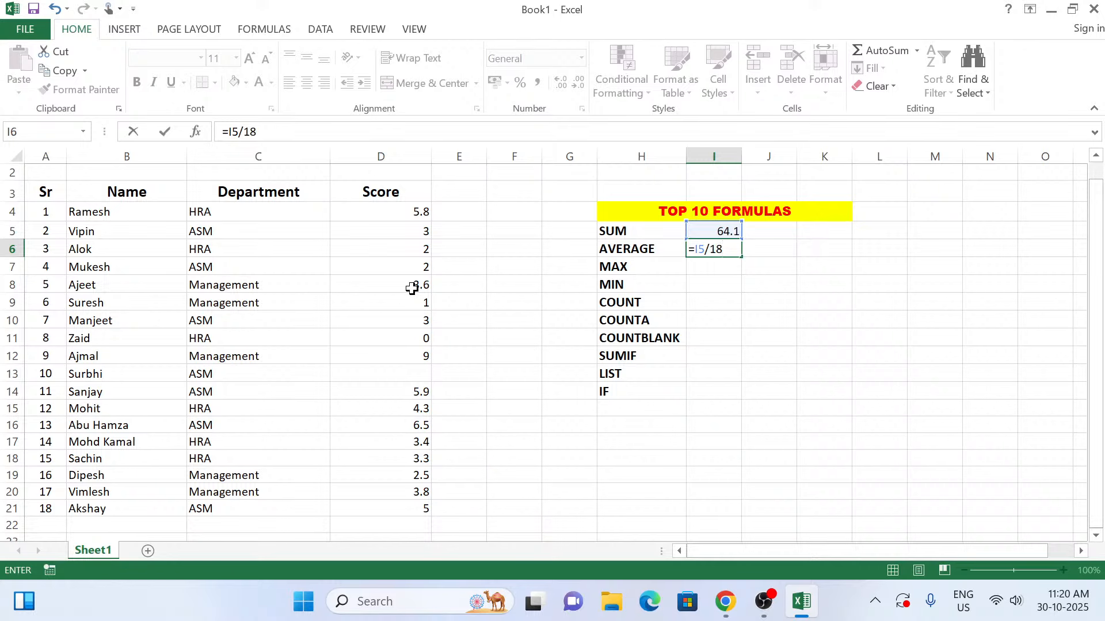
key("Return")
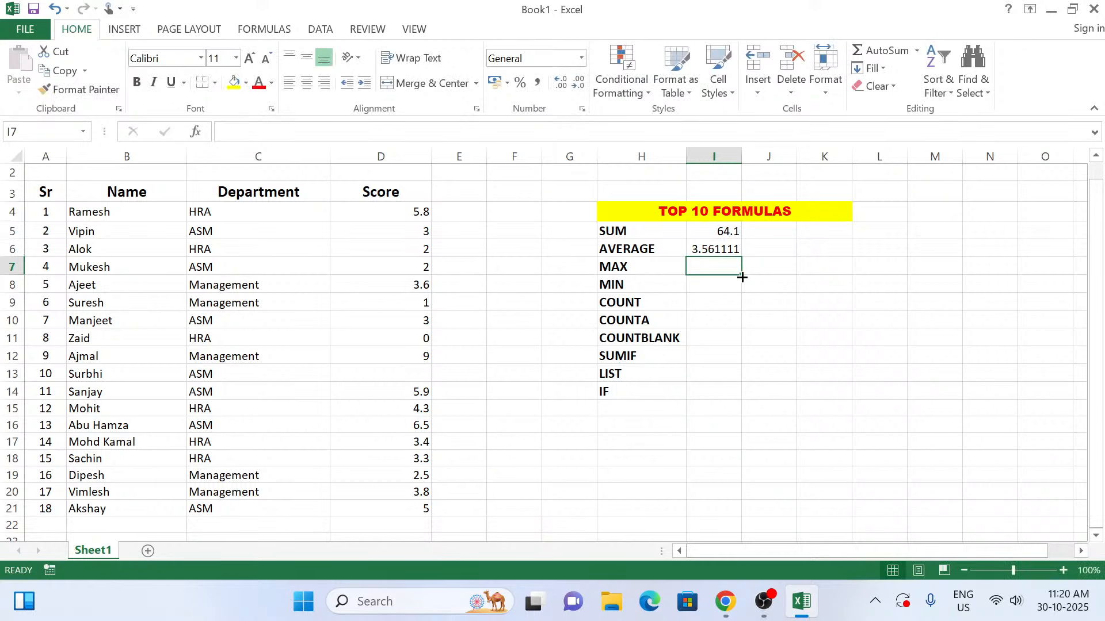
left_click(714, 249)
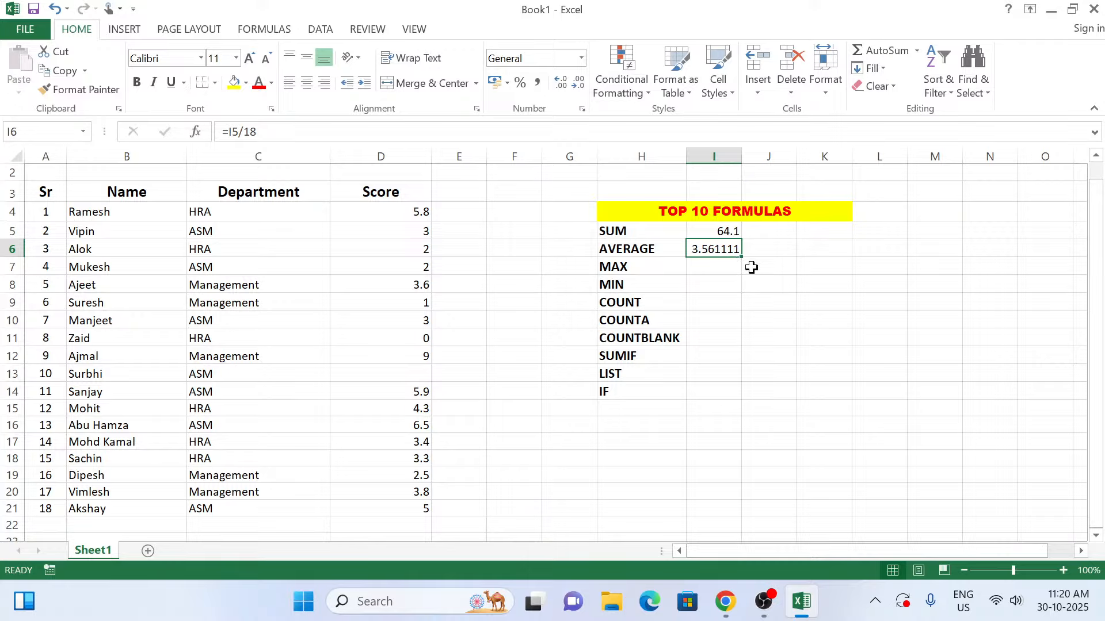
key("Delete")
left_click(401, 373)
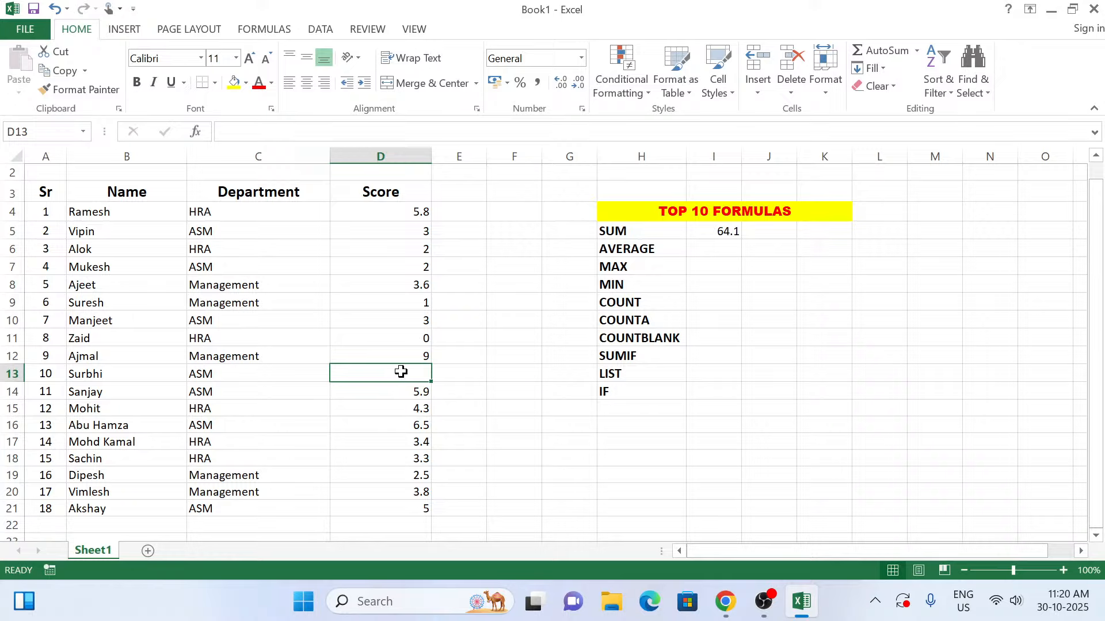
left_click(712, 246)
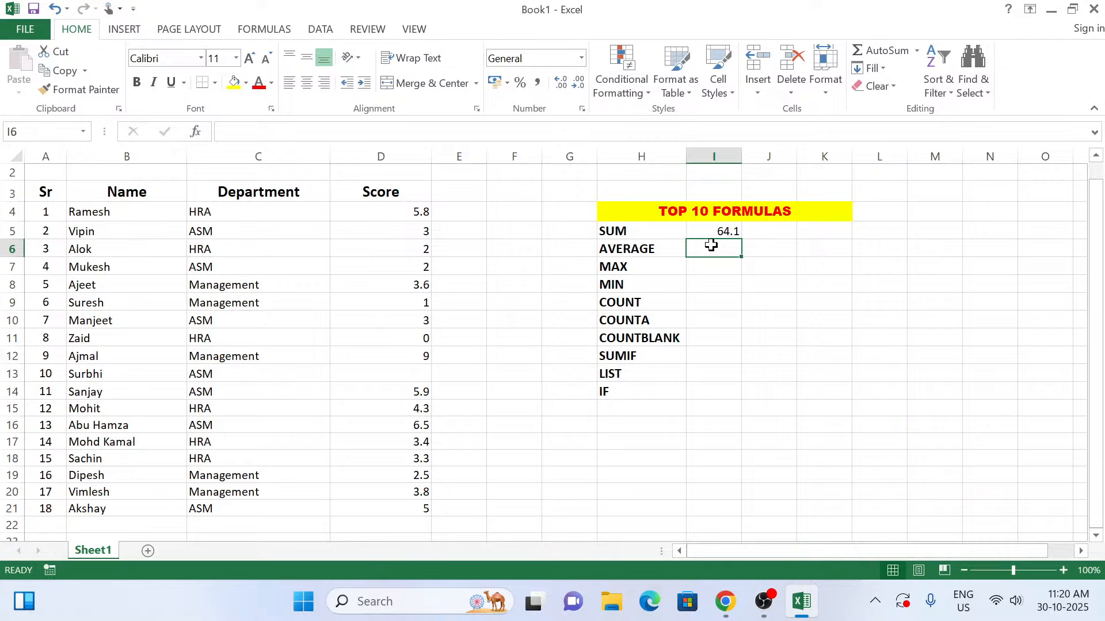
type("=")
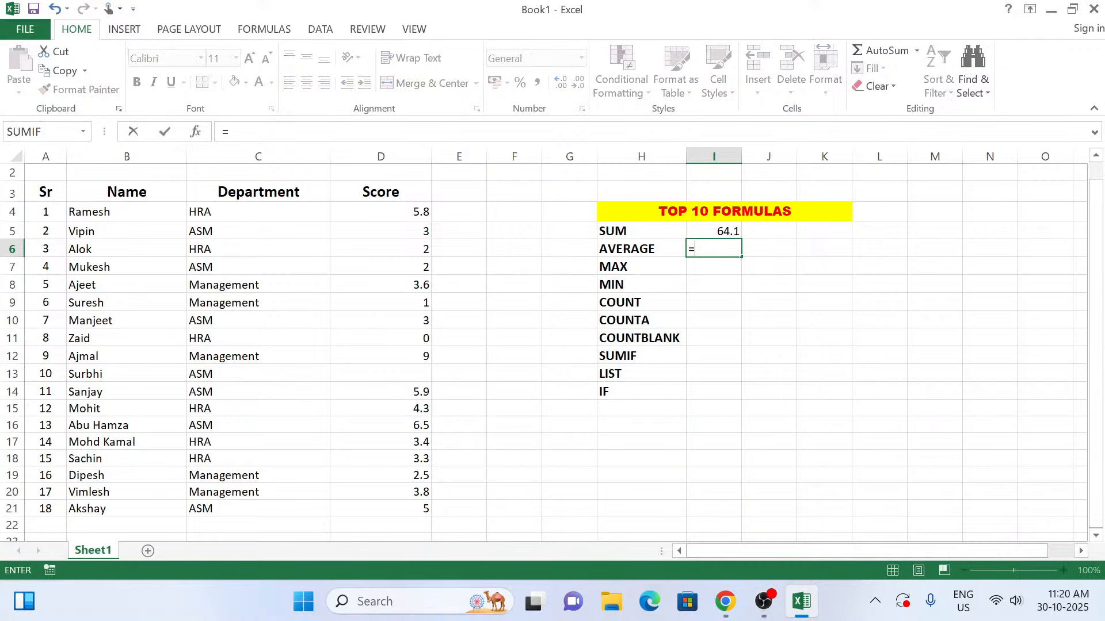
type("AVER")
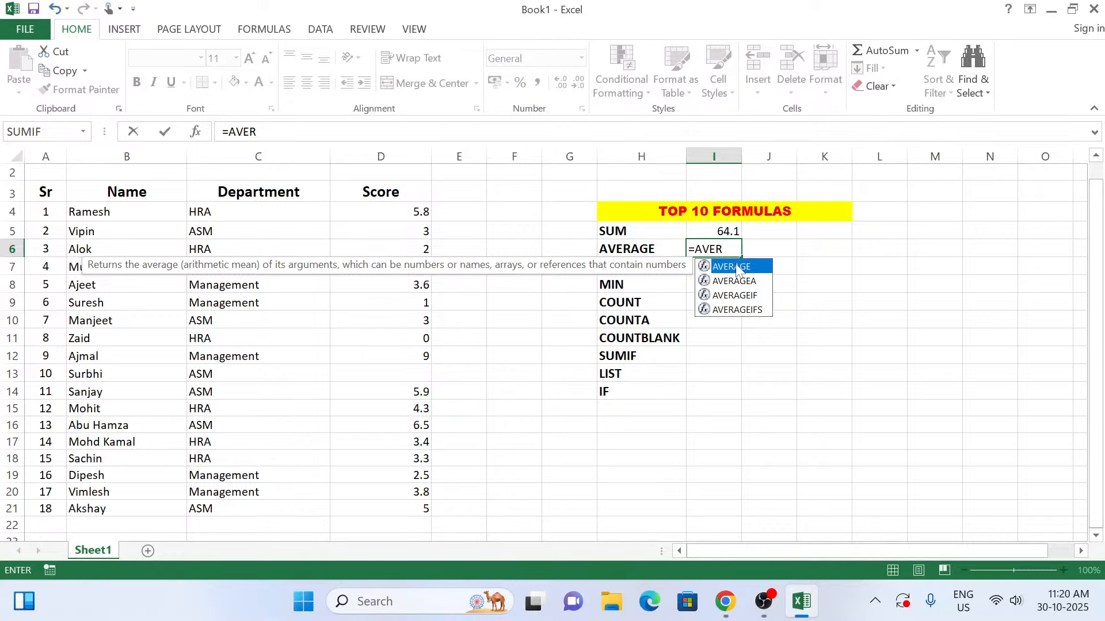
double_click(741, 270)
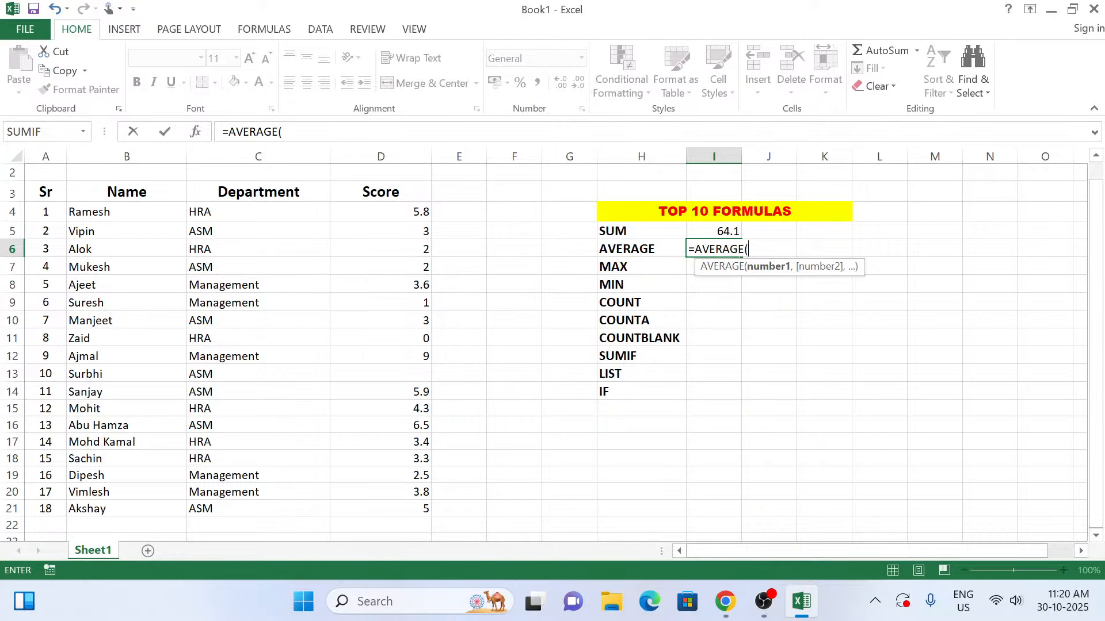
left_click(415, 212)
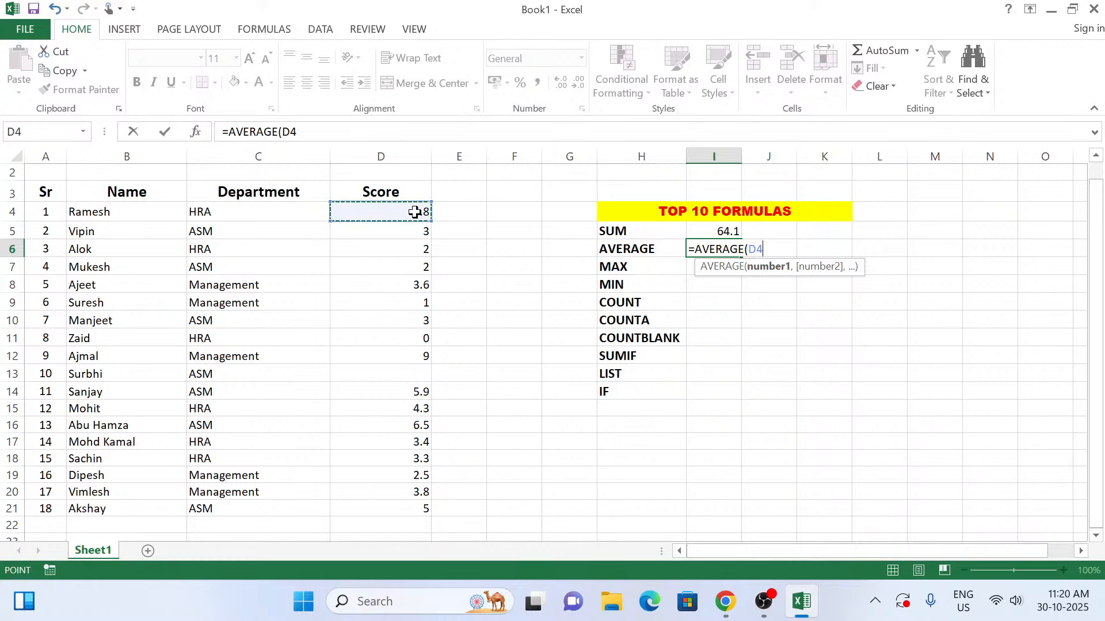
left_click_drag(416, 212, 416, 516)
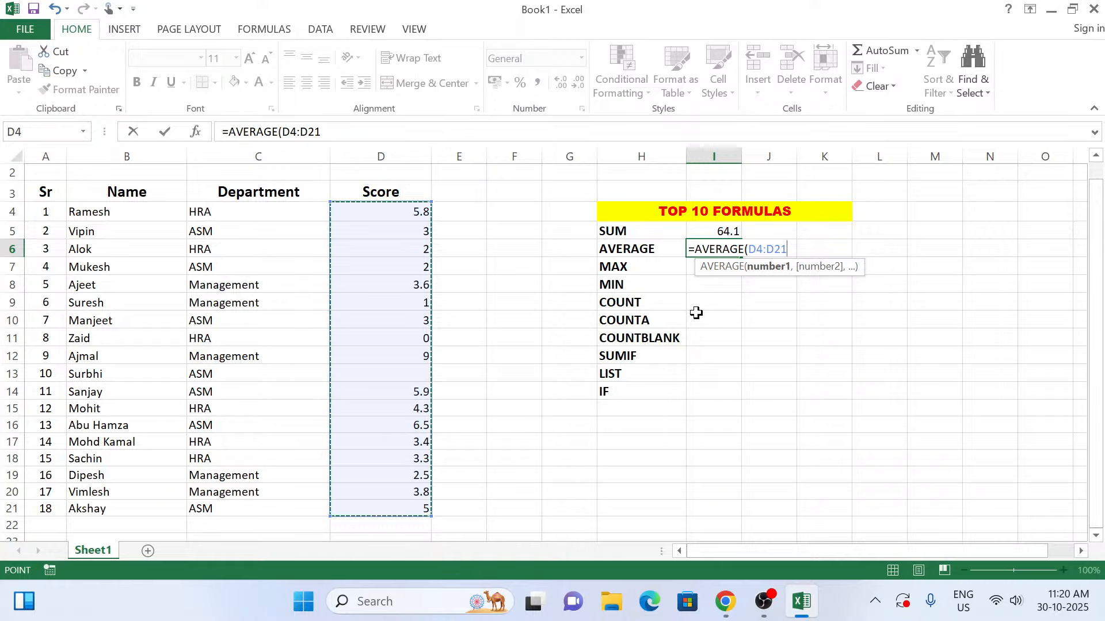
type(")")
key("Return")
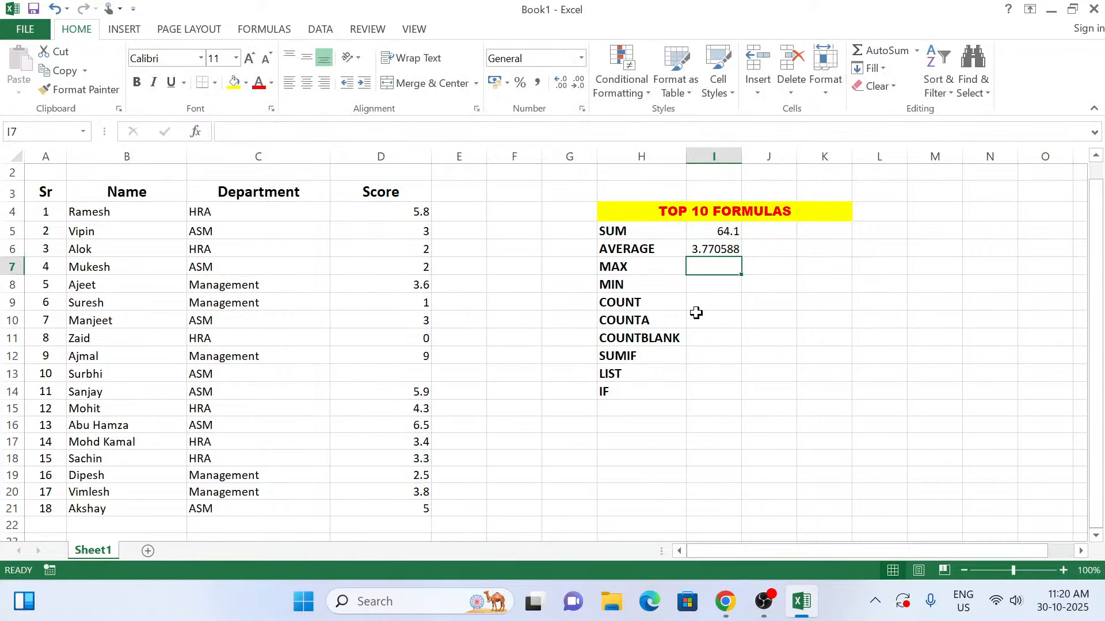
left_click(721, 250)
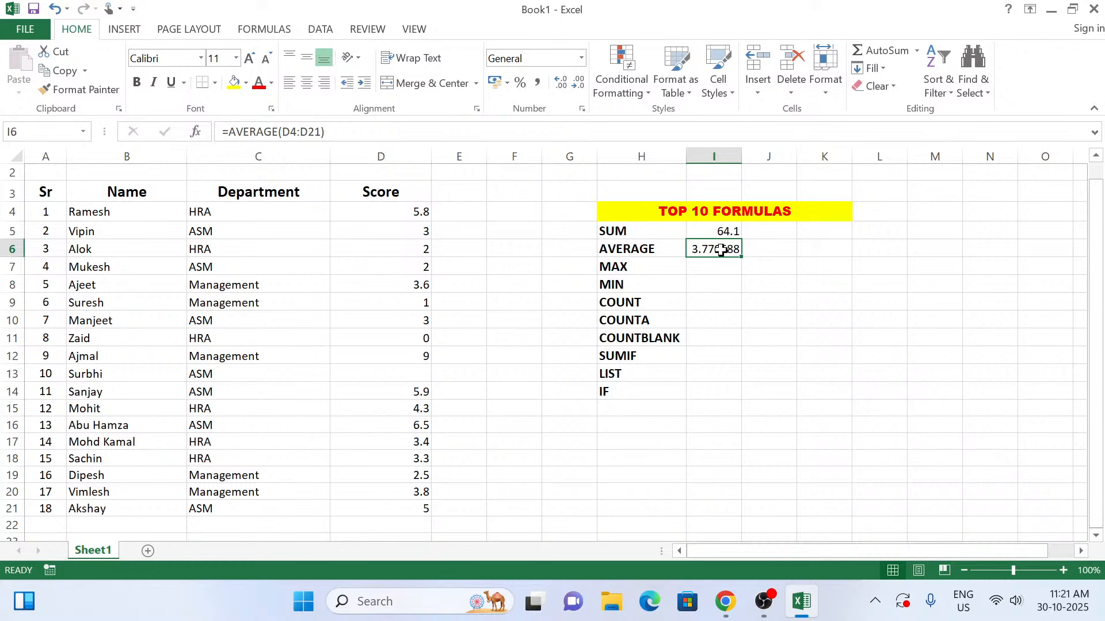
key("Delete")
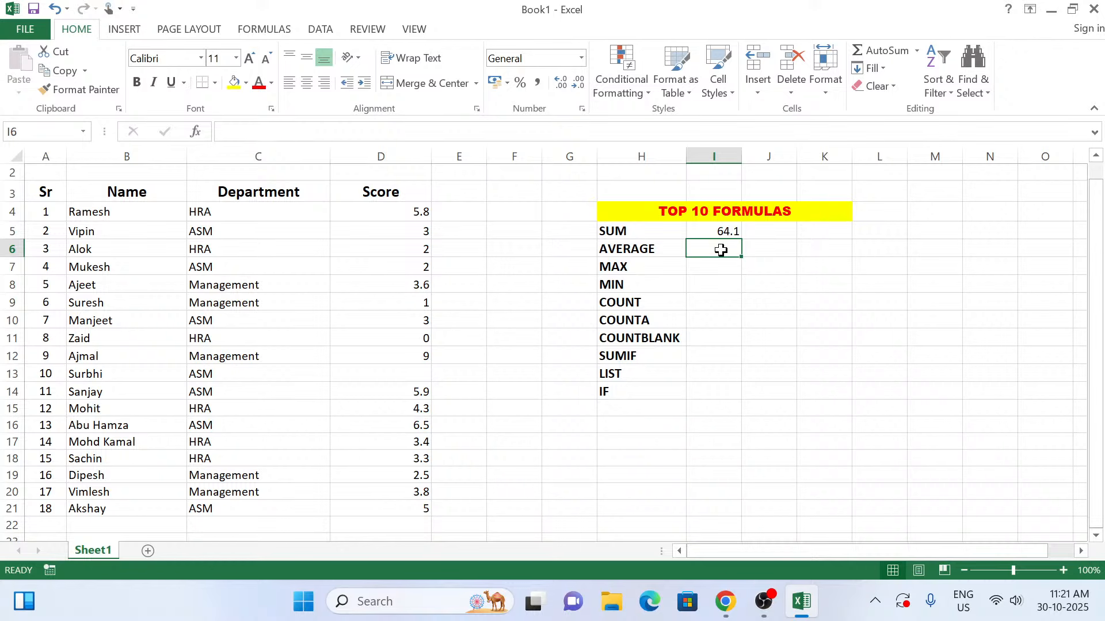
type("=")
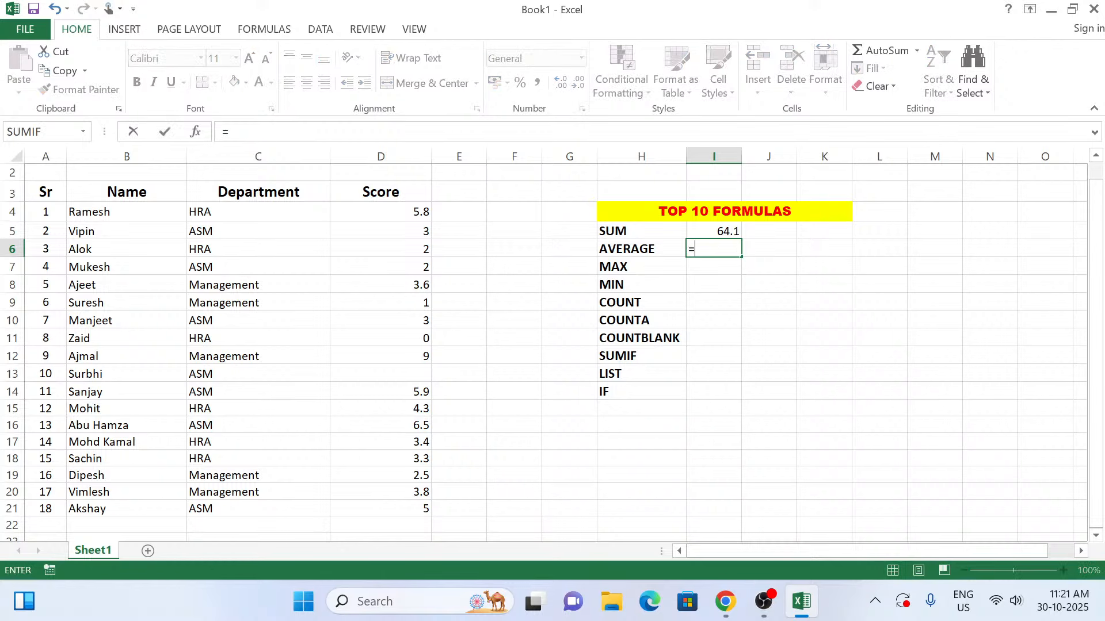
left_click(724, 231)
type("/")
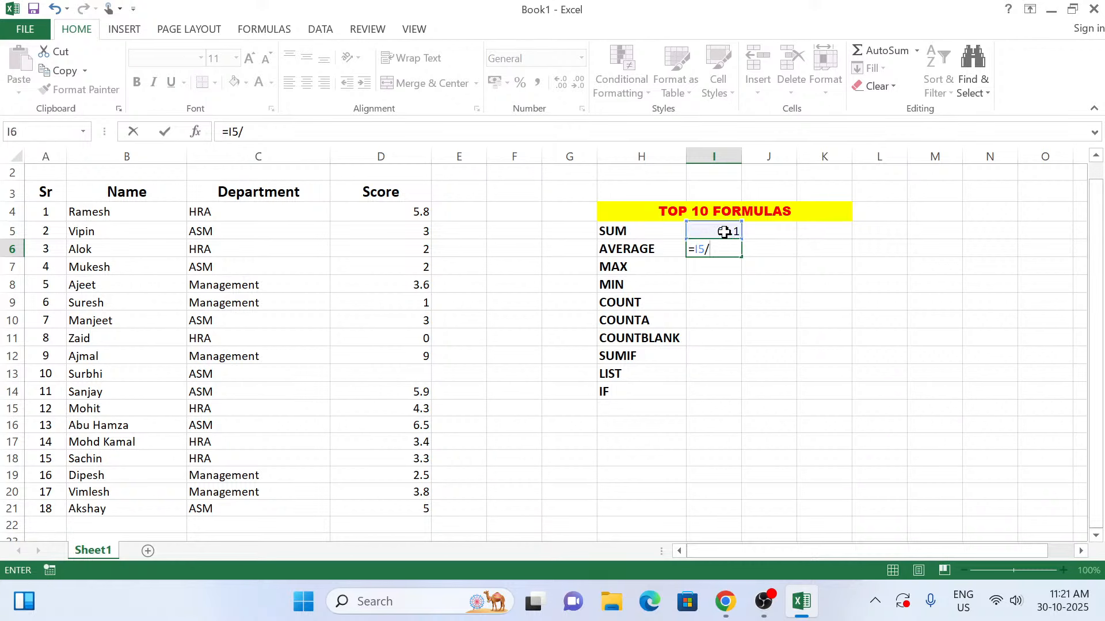
type("17")
key("Return")
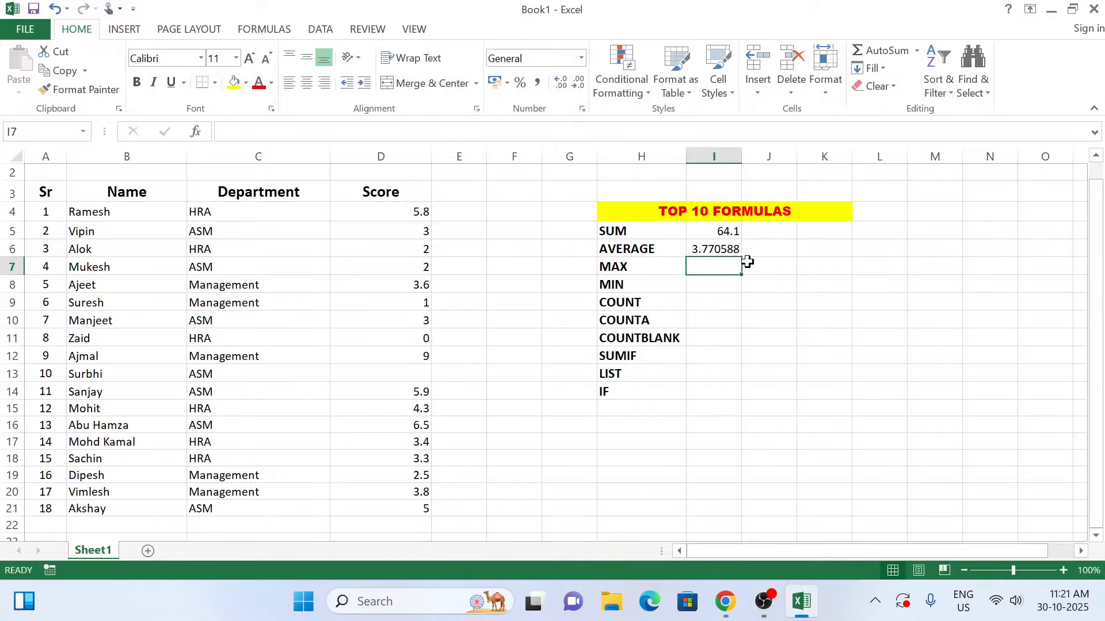
left_click(713, 251)
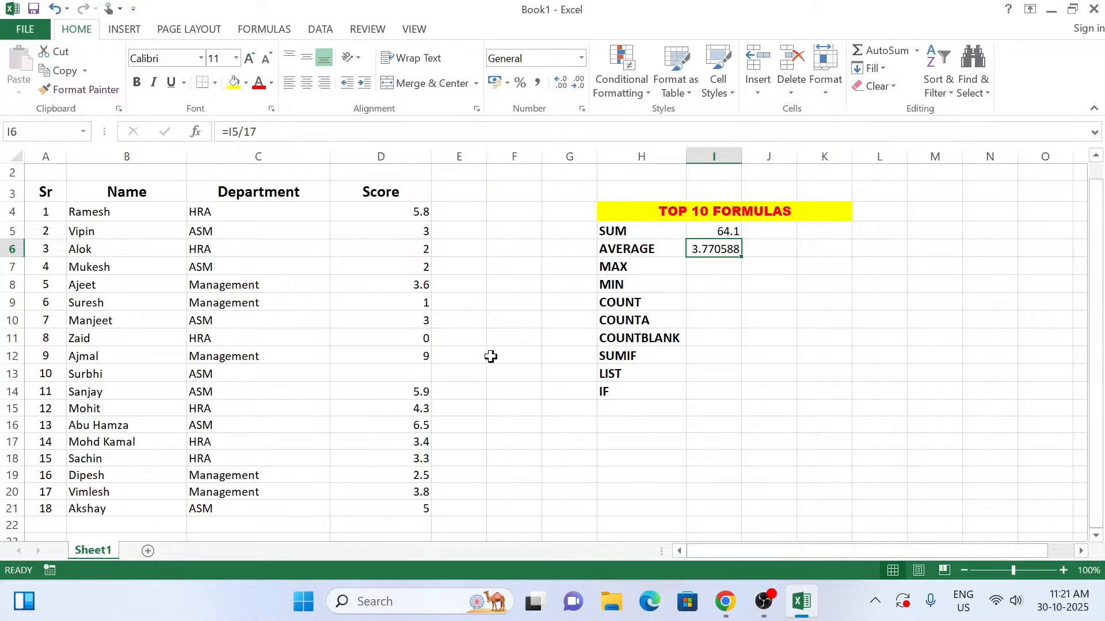
key("Delete")
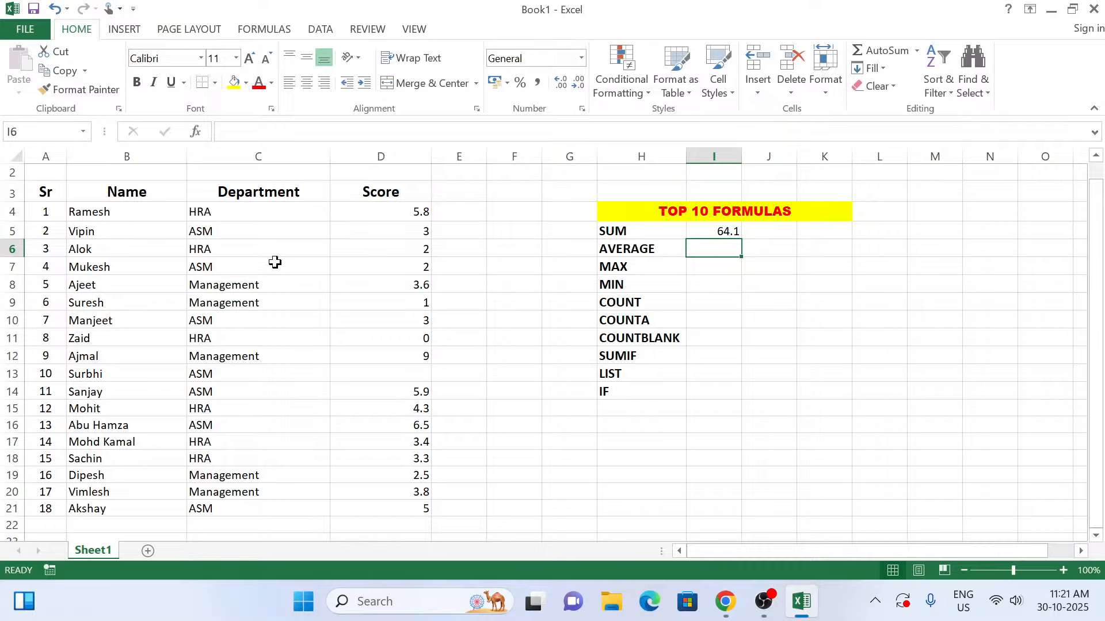
left_click(274, 32)
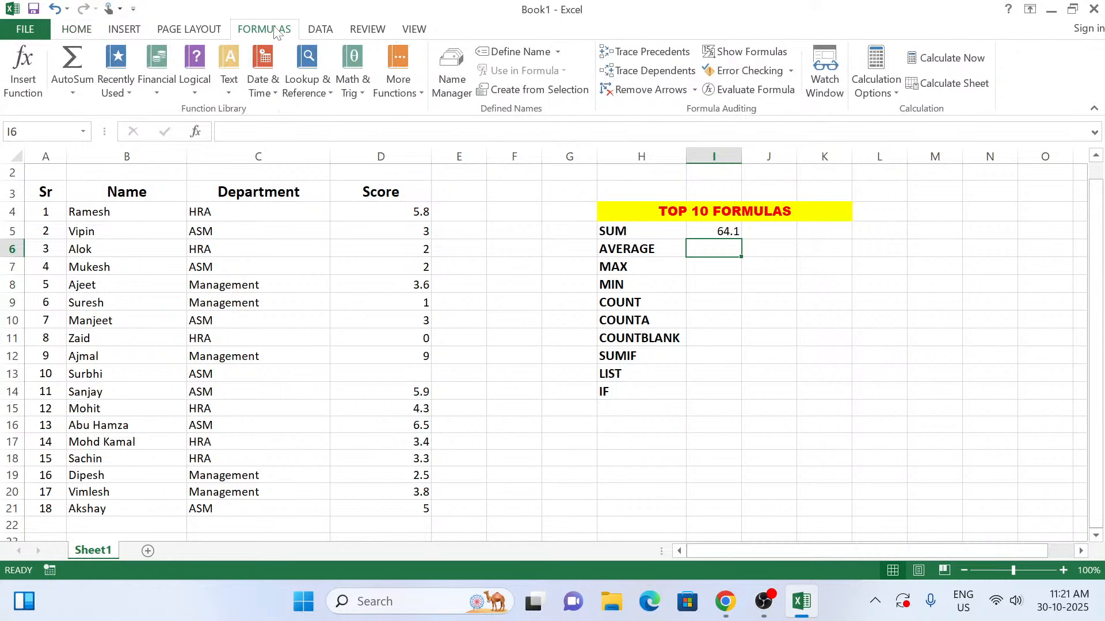
left_click(196, 133)
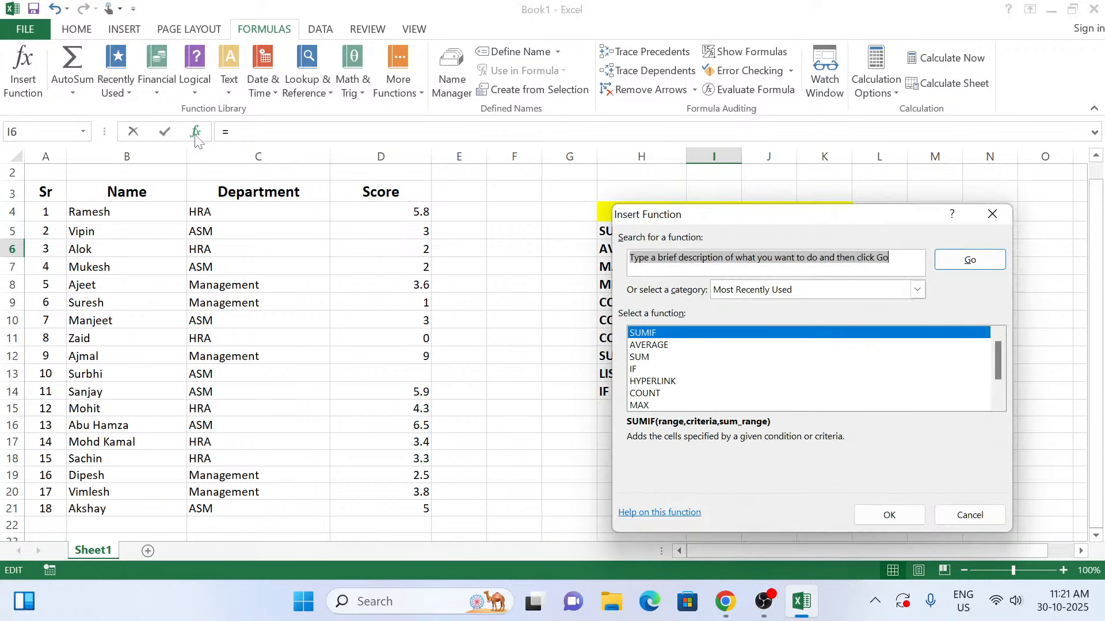
left_click(998, 217)
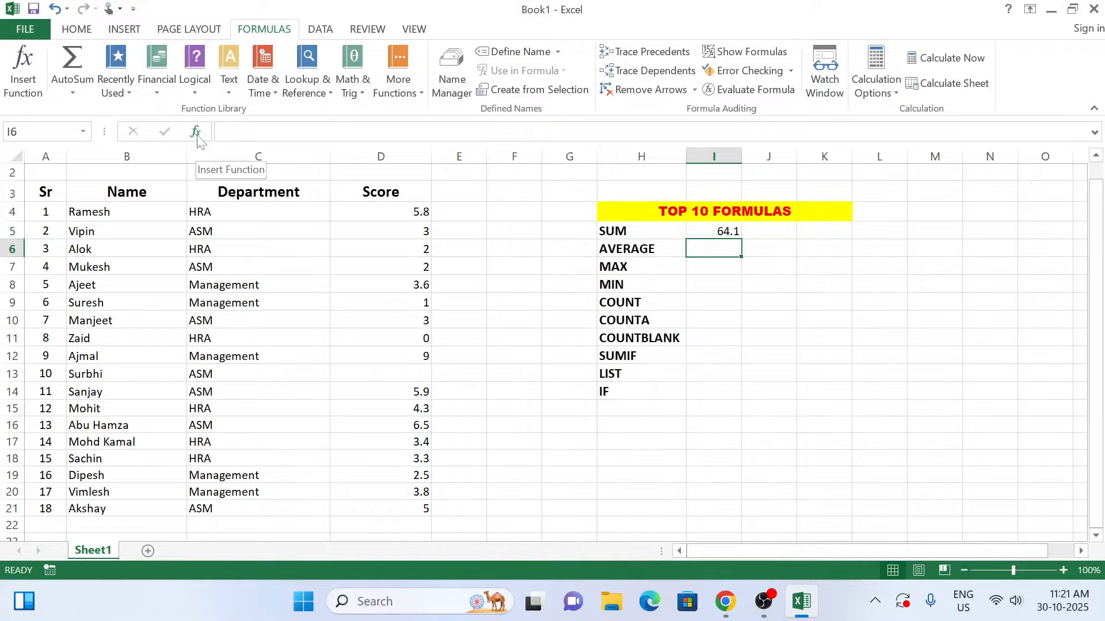
left_click(21, 75)
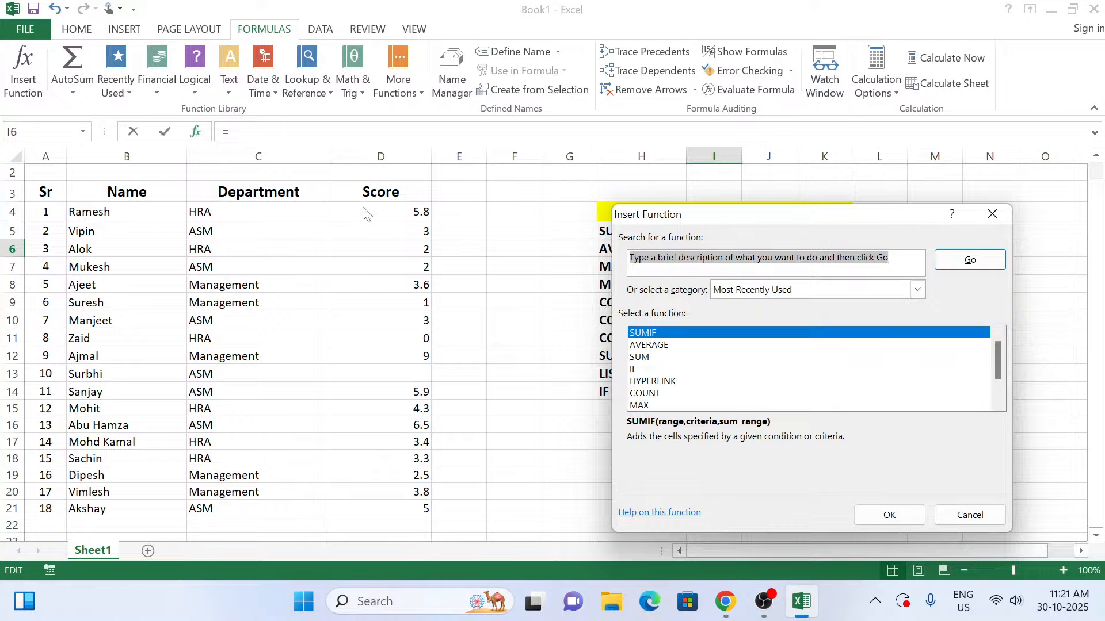
left_click(665, 347)
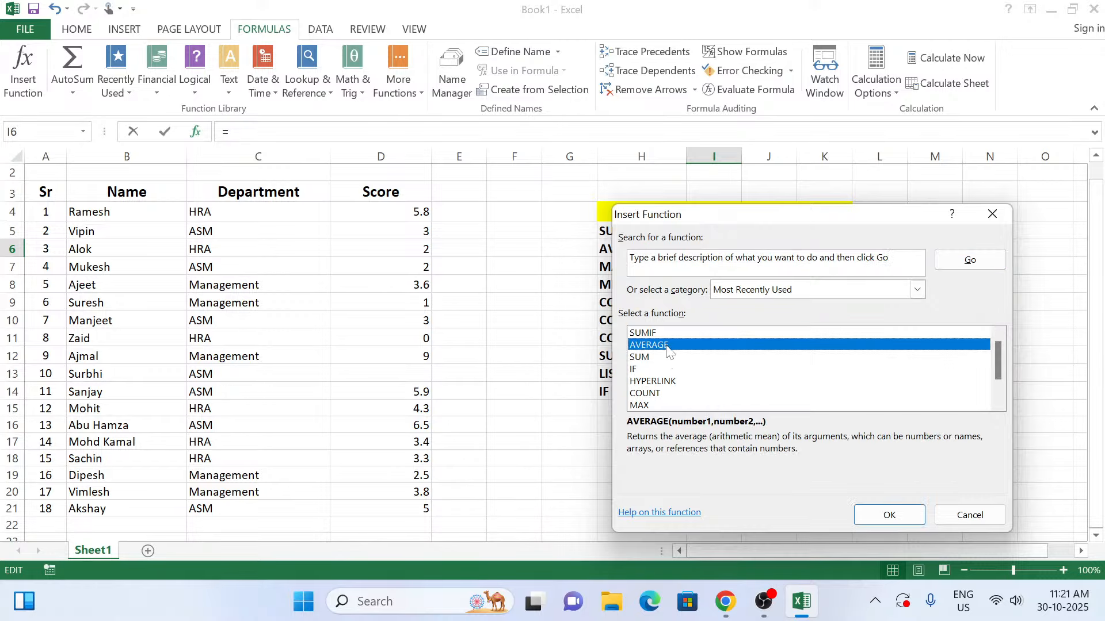
left_click(889, 515)
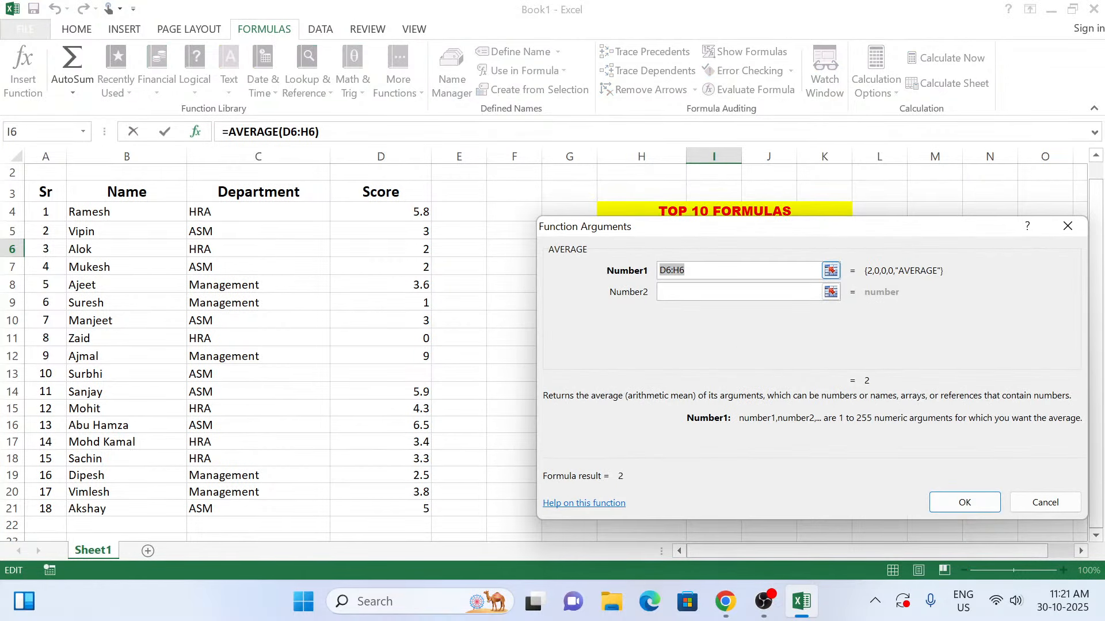
left_click(831, 270)
key("BackSpace")
key("BackSpace")
key("BackSpace")
key("BackSpace")
key("BackSpace")
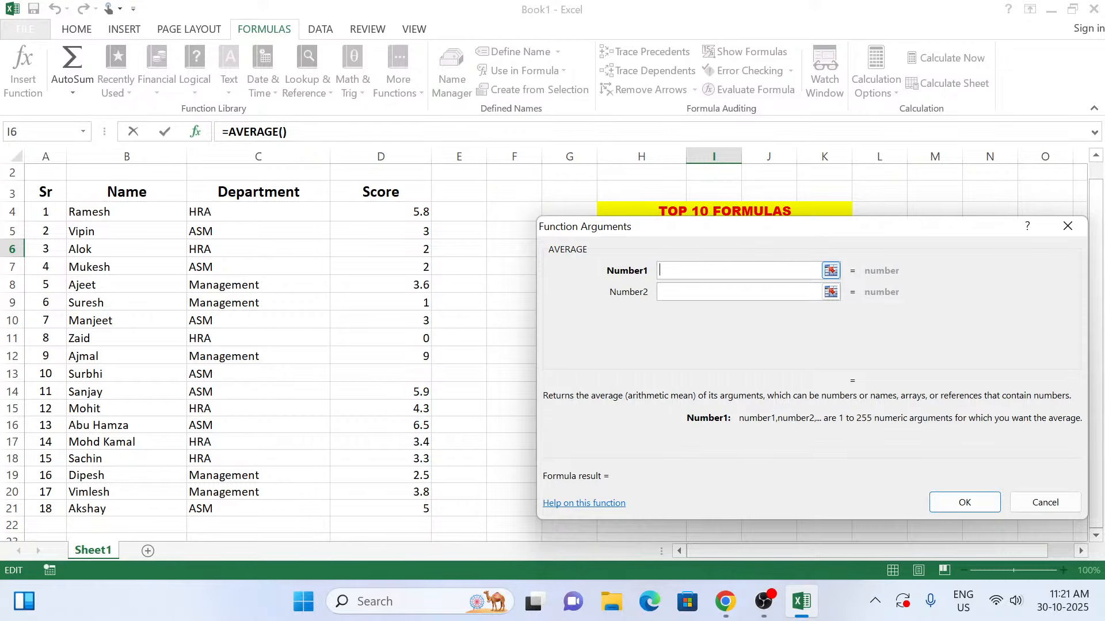
left_click_drag(410, 211, 409, 509)
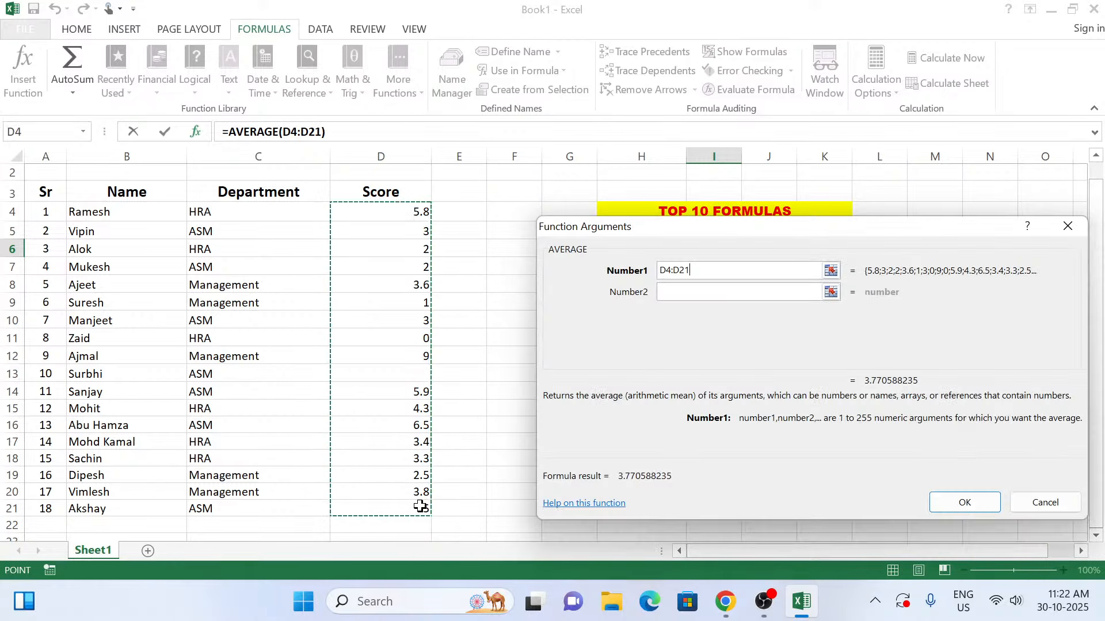
left_click(980, 504)
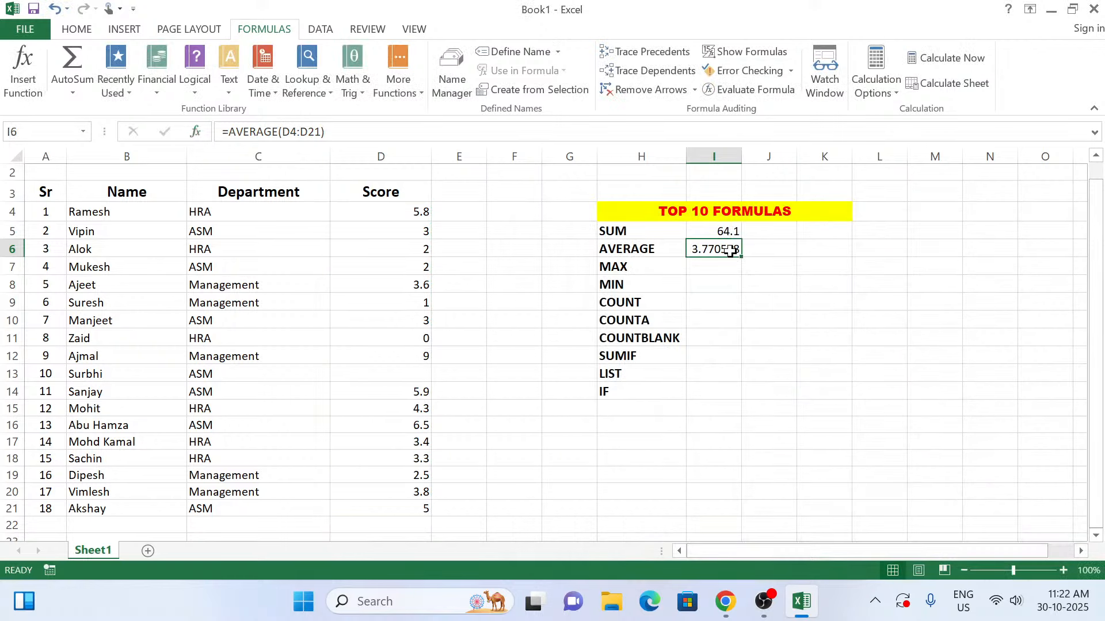
key("Delete")
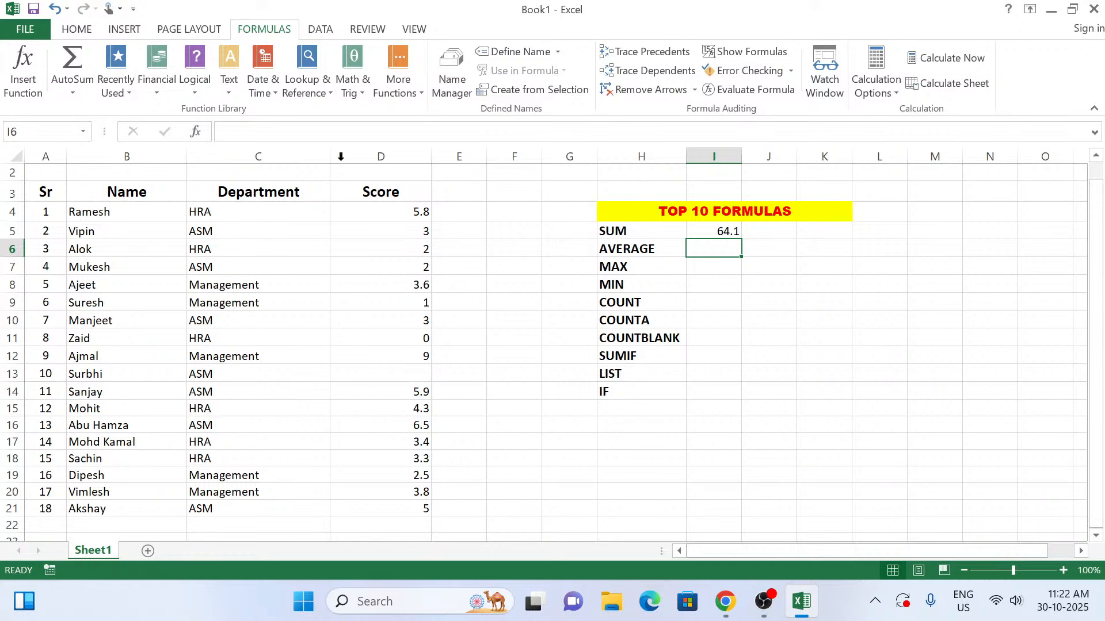
left_click(87, 34)
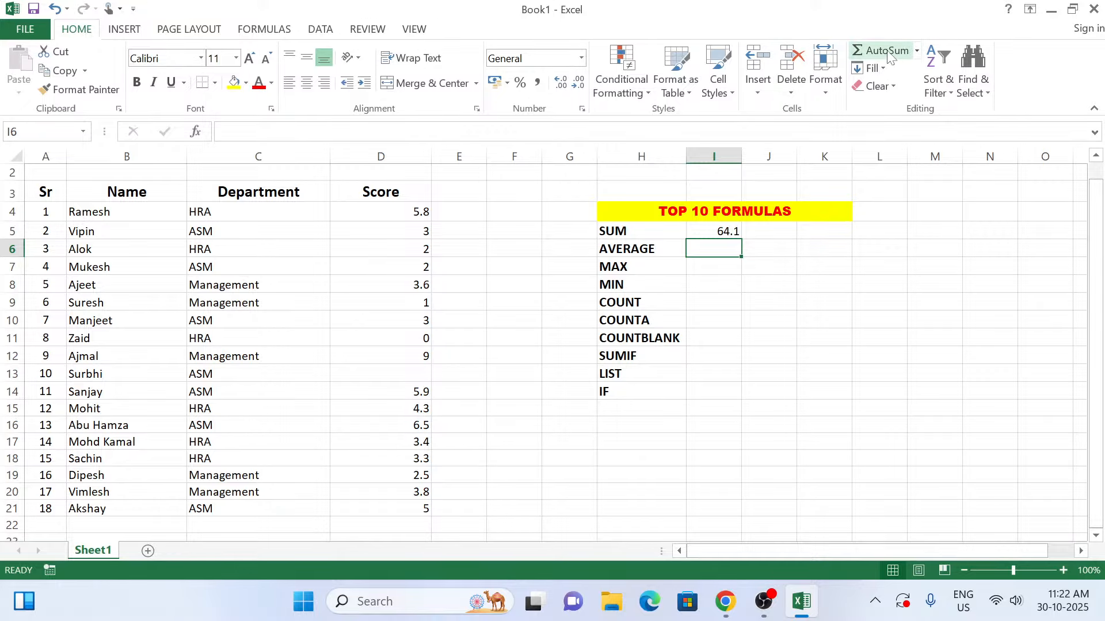
left_click(918, 52)
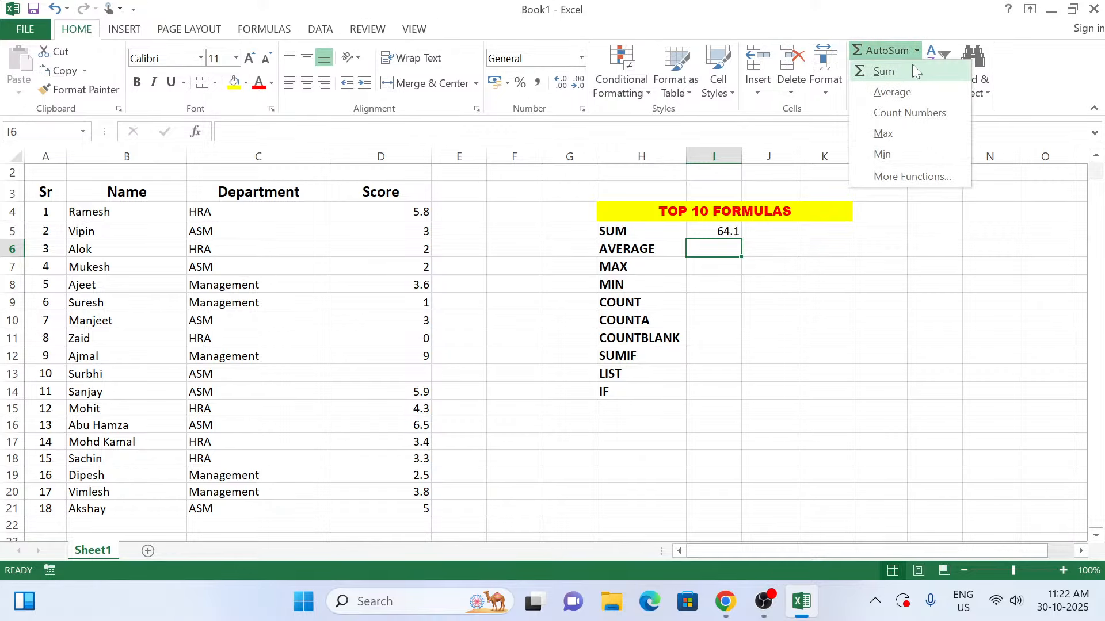
left_click(902, 103)
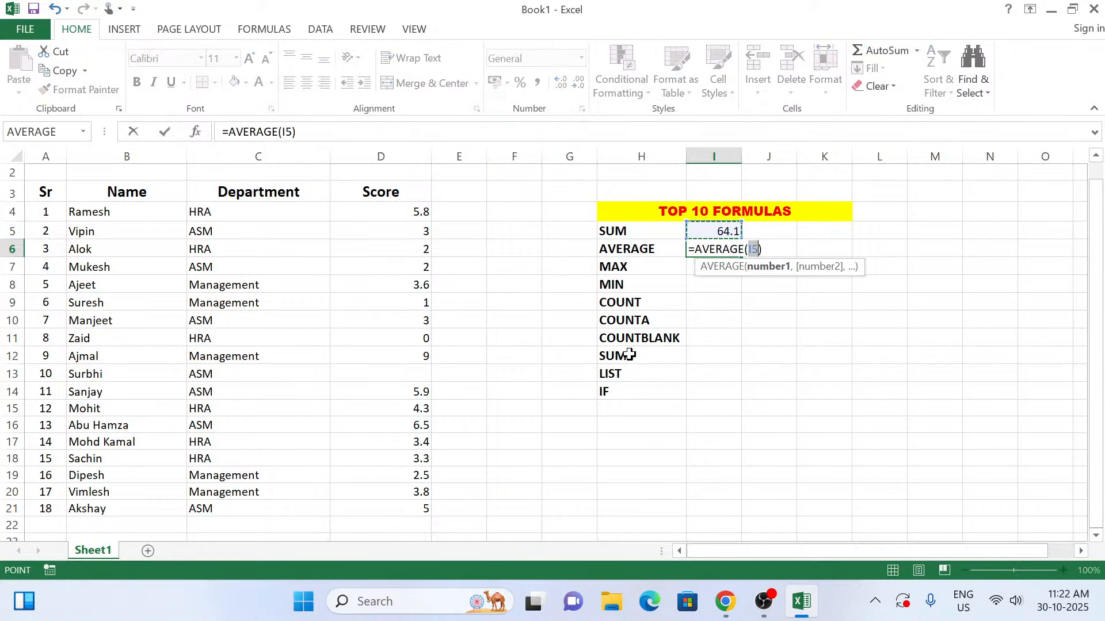
left_click_drag(402, 215, 409, 507)
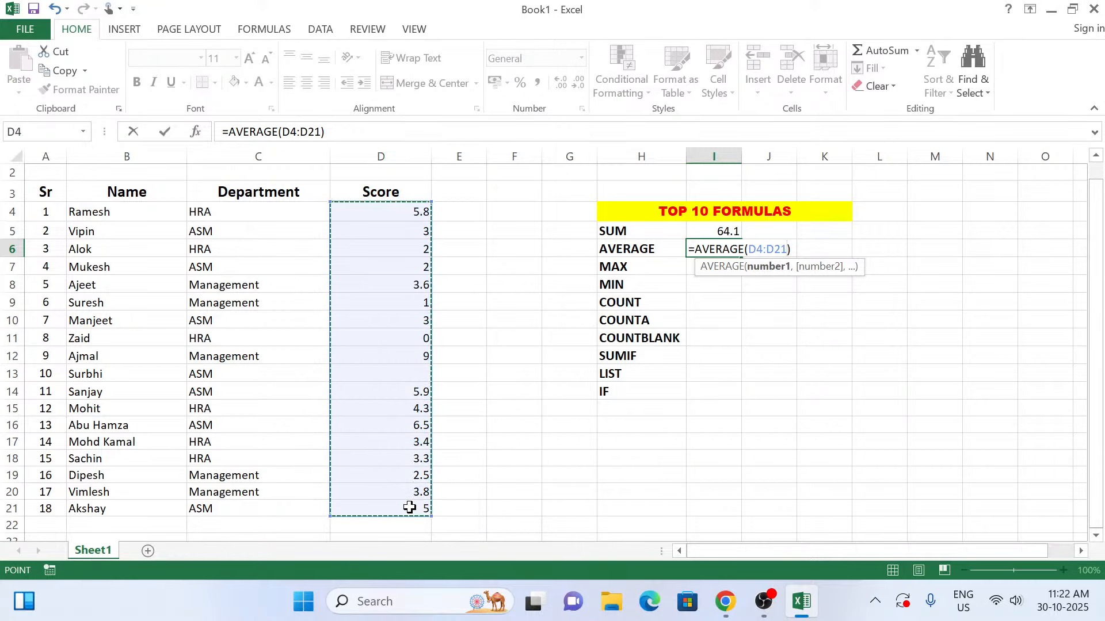
key("Return")
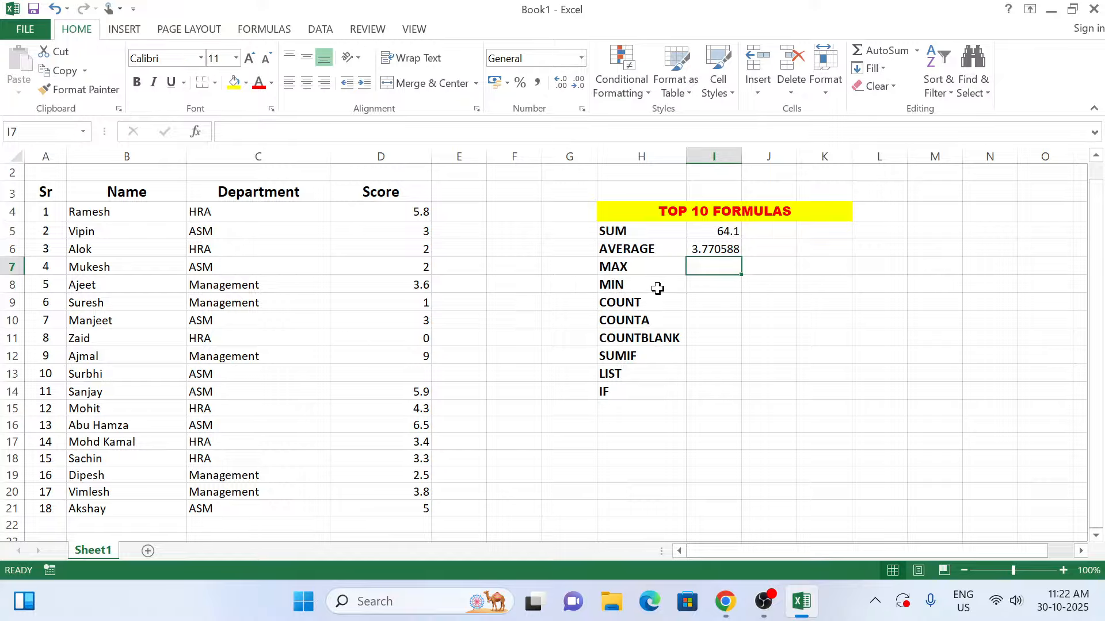
left_click(728, 251)
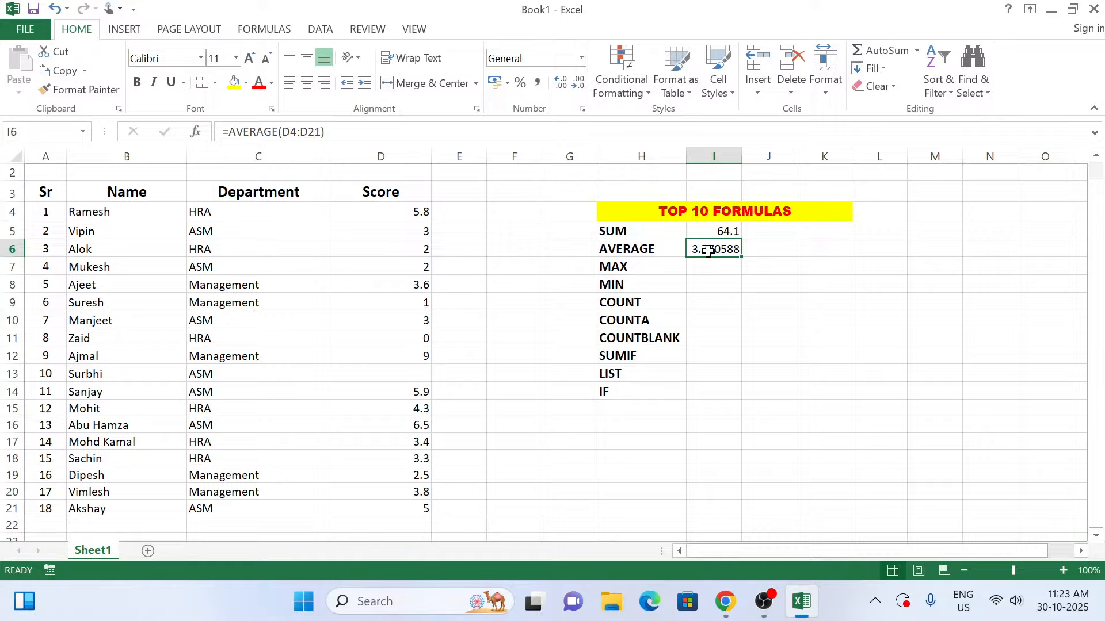
key("Delete")
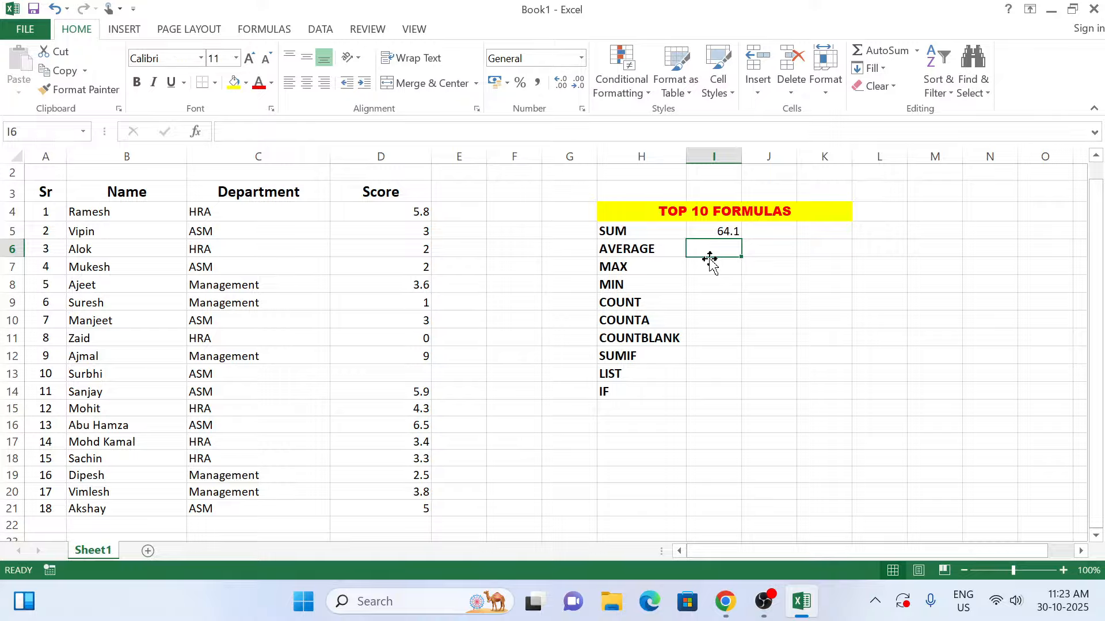
Turn an Alt+= AutoSum in I6 into =AVERAGE(D4:D21), giving 3.770588
key("alt")
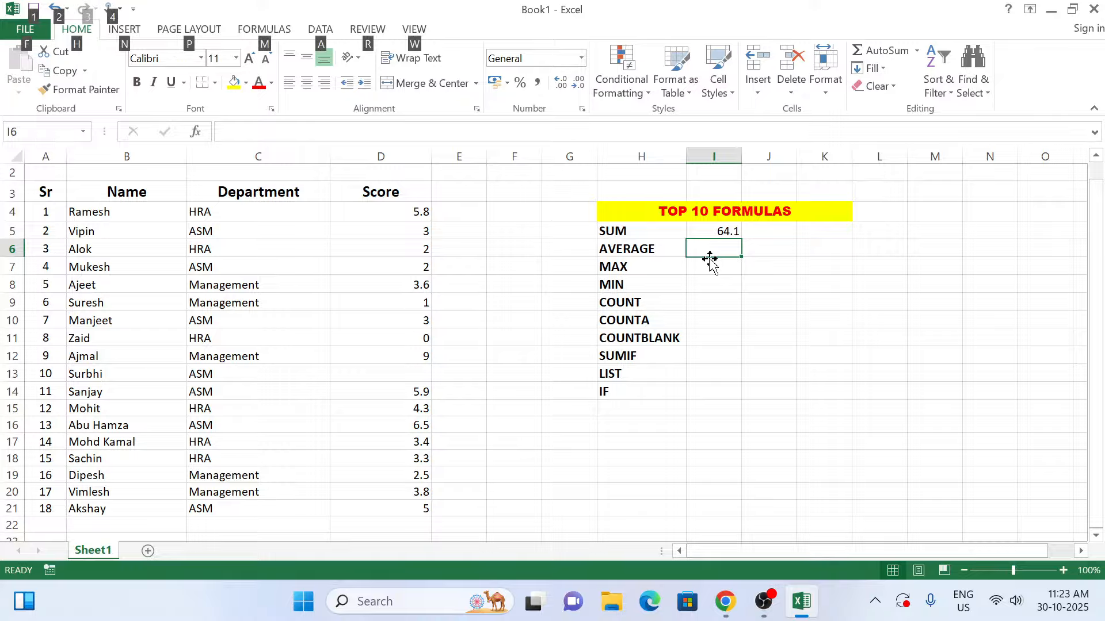
key("alt+equal")
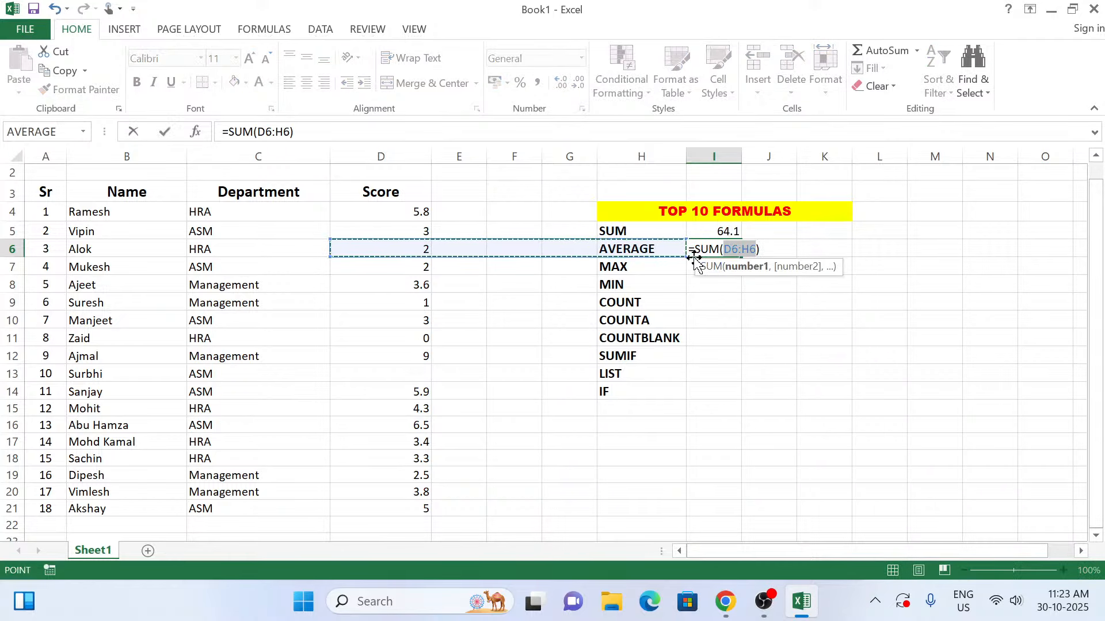
left_click_drag(720, 249, 701, 249)
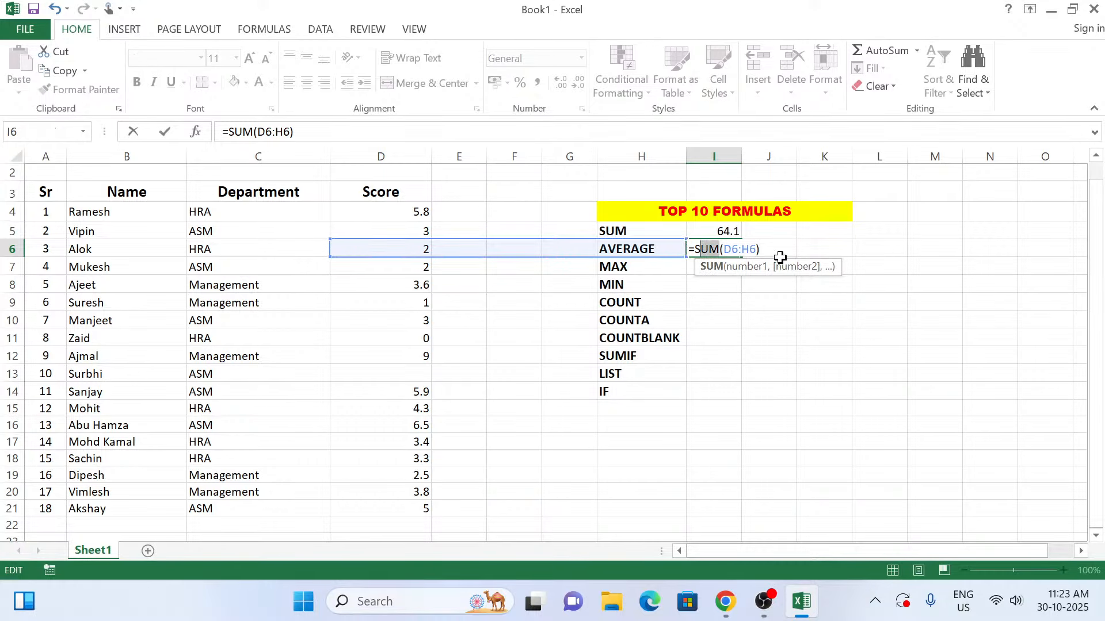
key("Delete")
key("Delete")
key("Delete")
key("Delete")
key("Delete")
key("Delete")
key("Delete")
key("Delete")
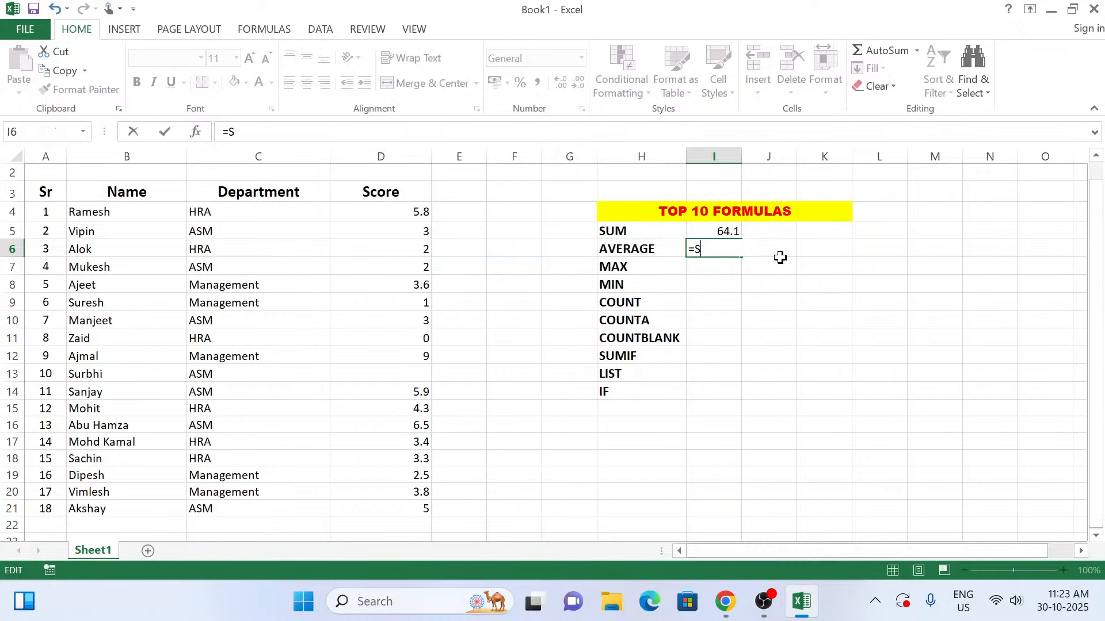
key("BackSpace")
type("AVER")
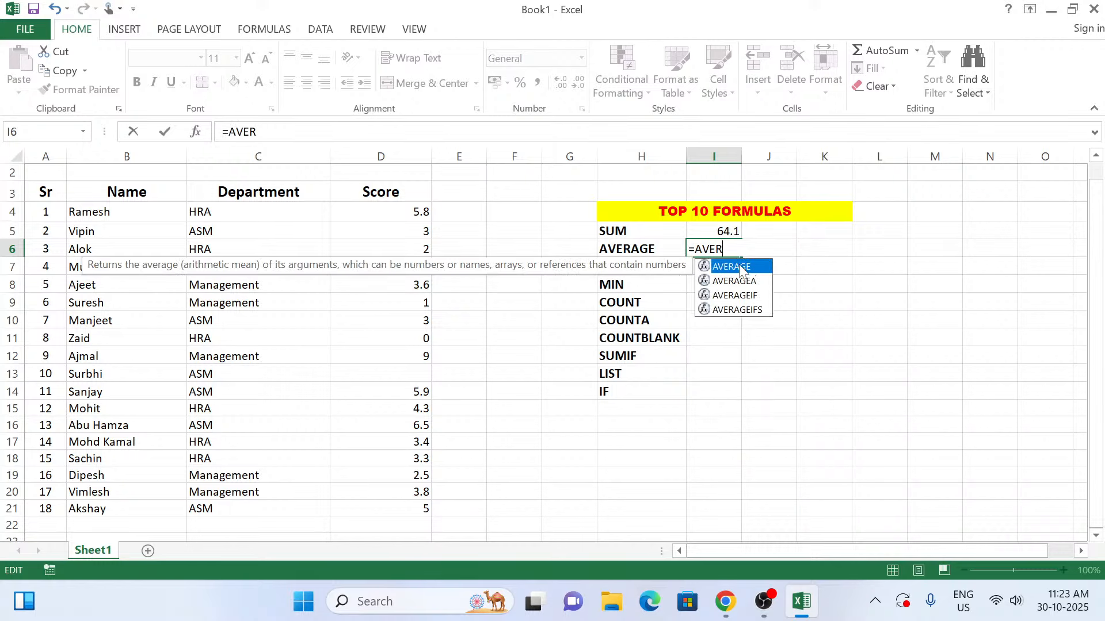
double_click(740, 268)
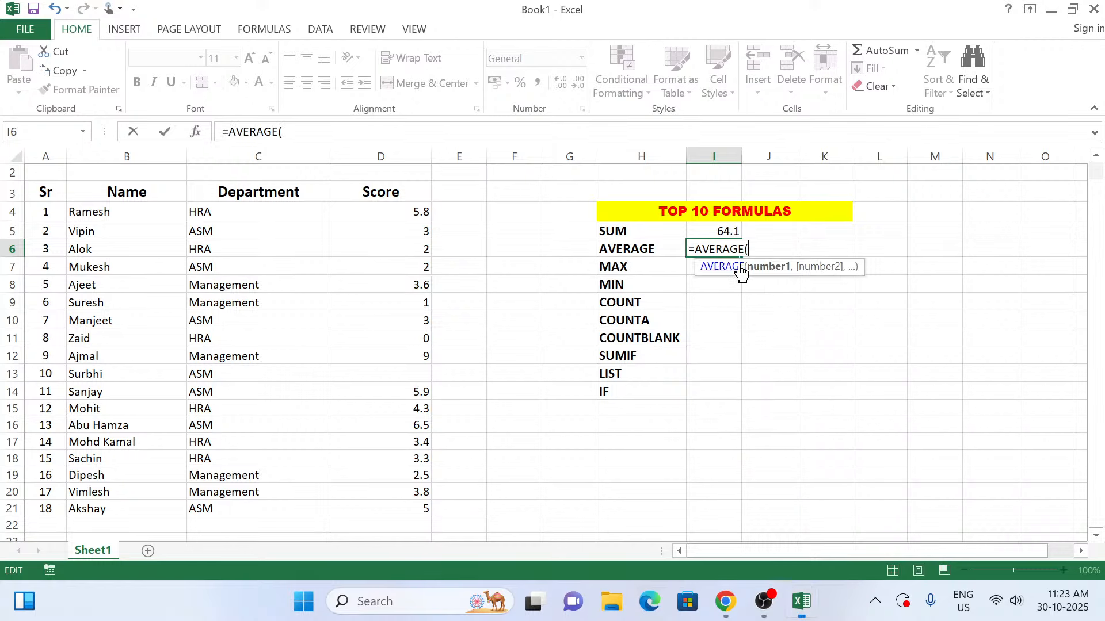
left_click_drag(412, 214, 414, 507)
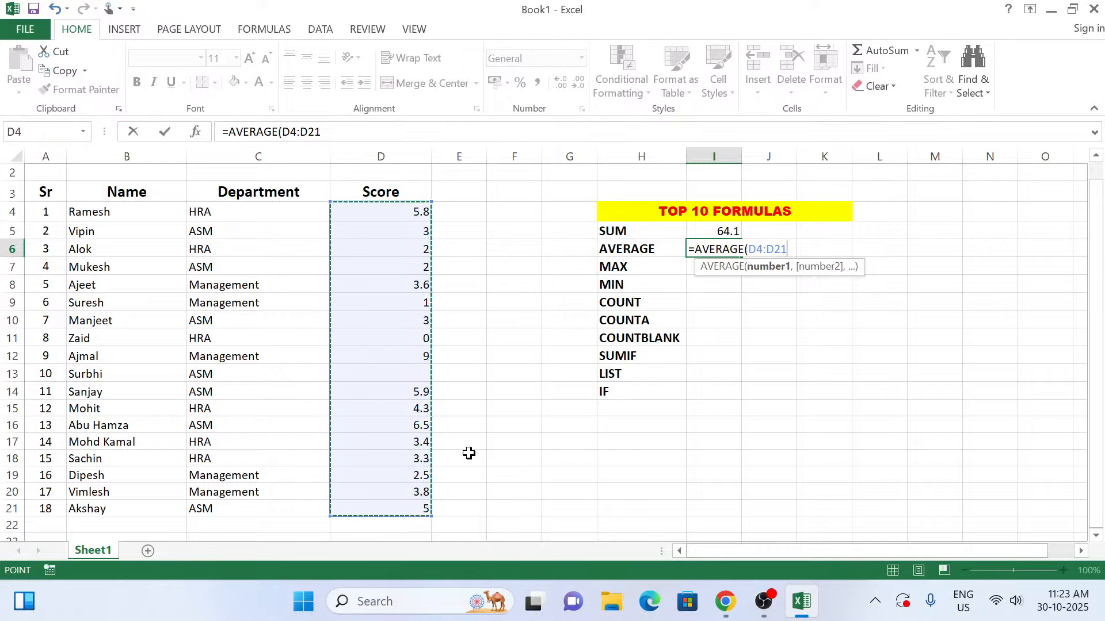
key("Return")
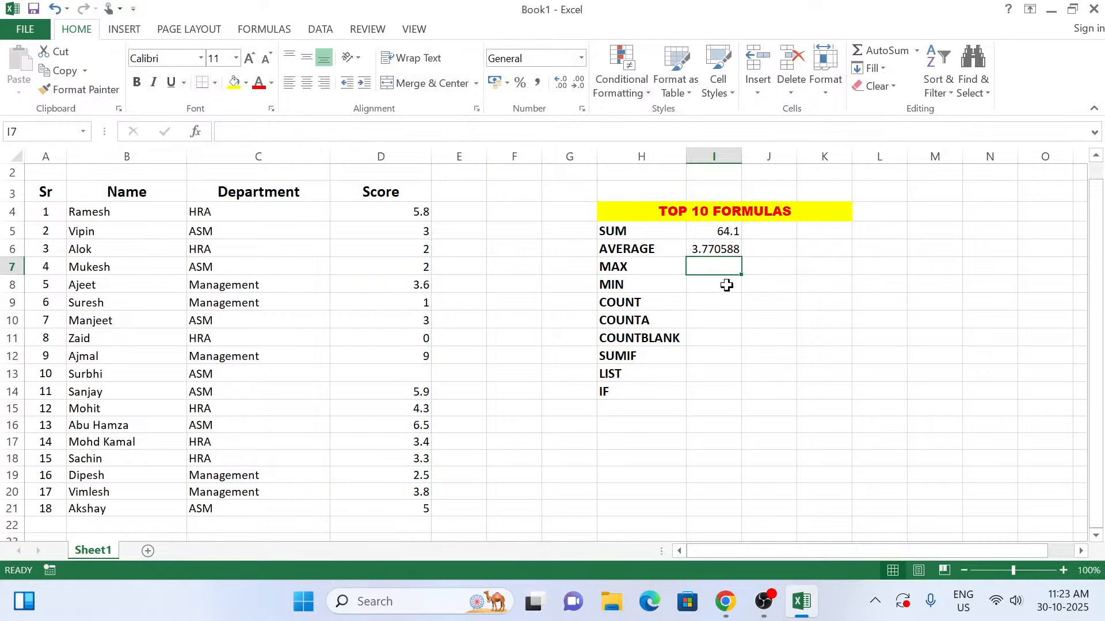
Recheck and confirm I6's AVERAGE formula, then select the SUM and AVERAGE results
left_click(714, 250)
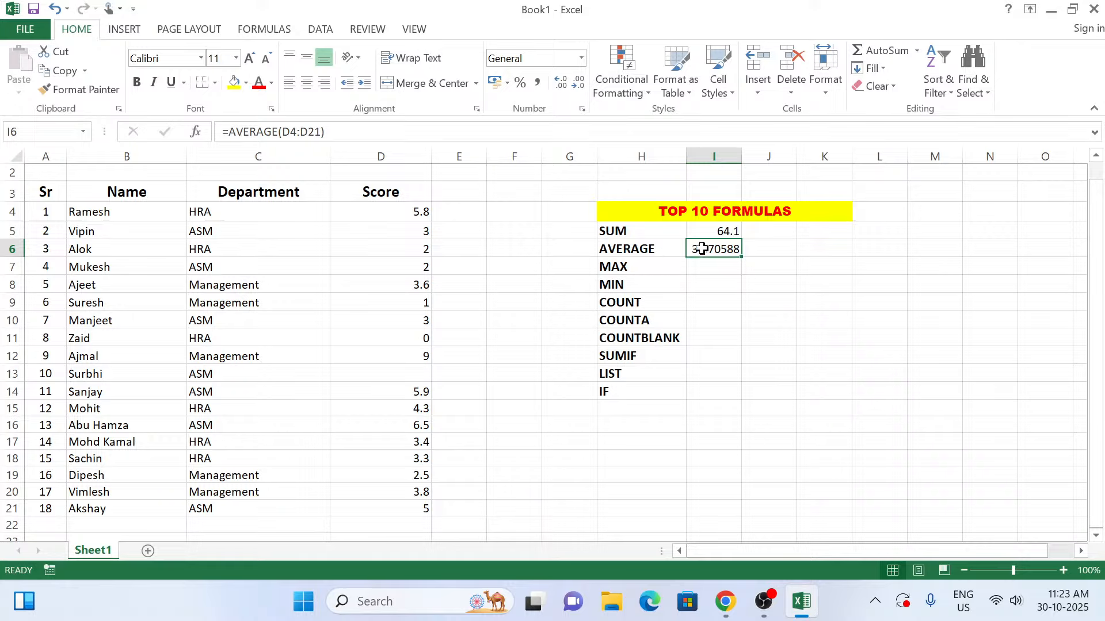
double_click(720, 250)
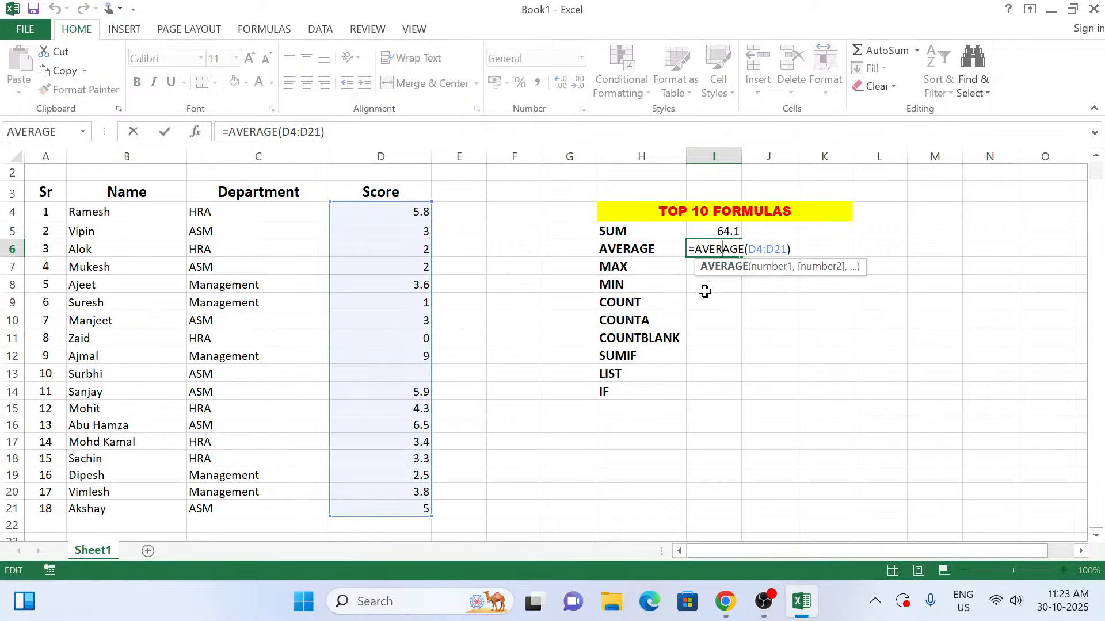
key("Return")
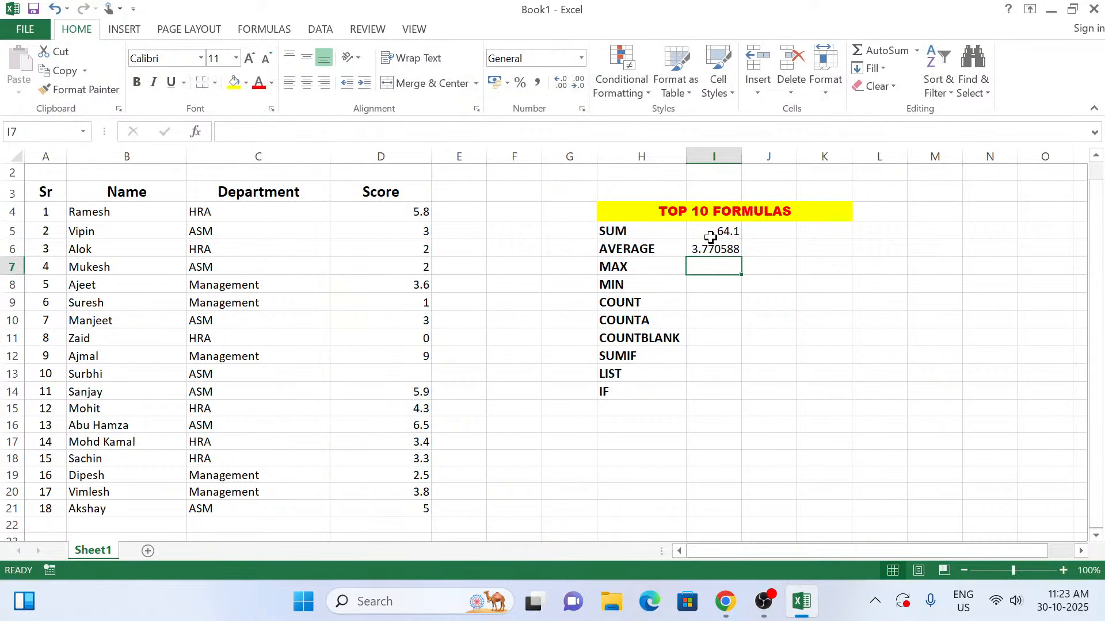
left_click_drag(711, 237, 708, 249)
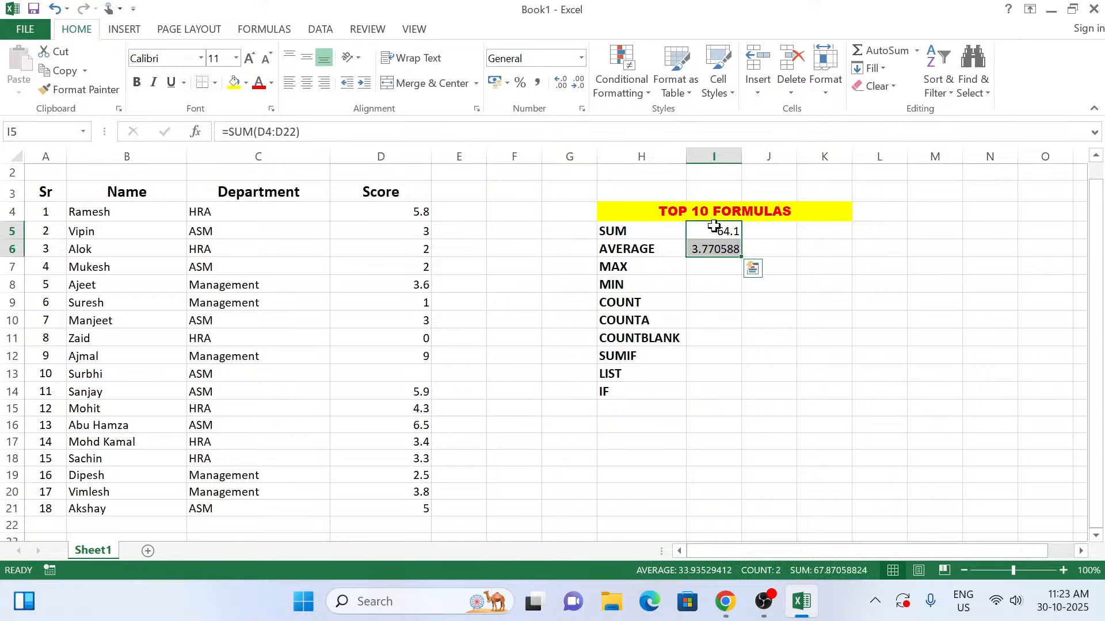
Decrease decimals on I5:I15 until SUM and AVERAGE display 64 and 4
left_click(714, 226)
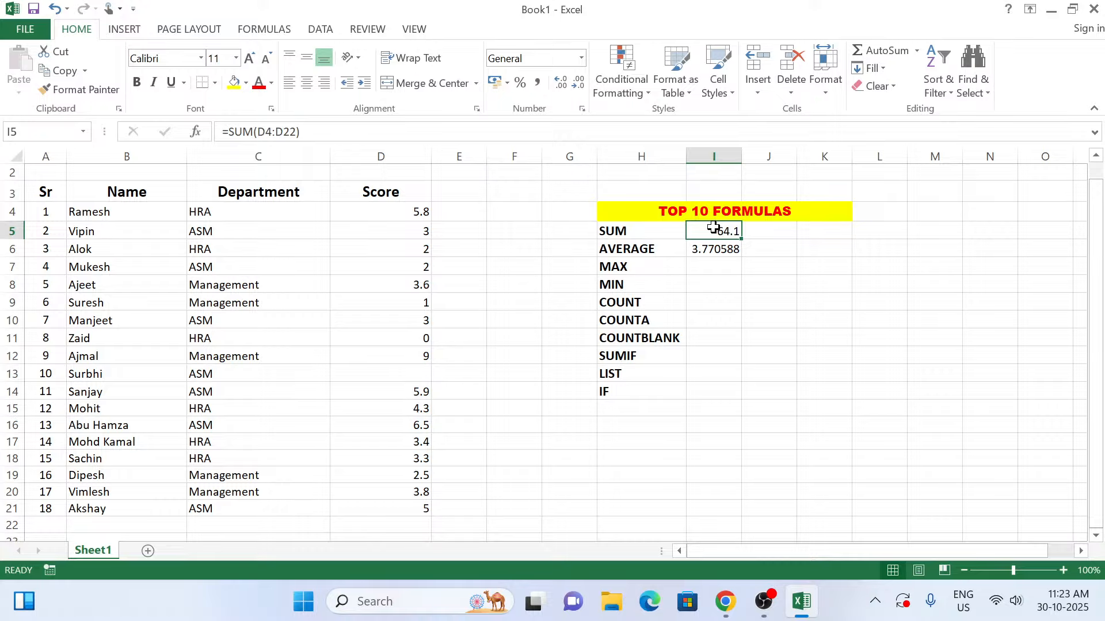
left_click_drag(714, 227, 713, 408)
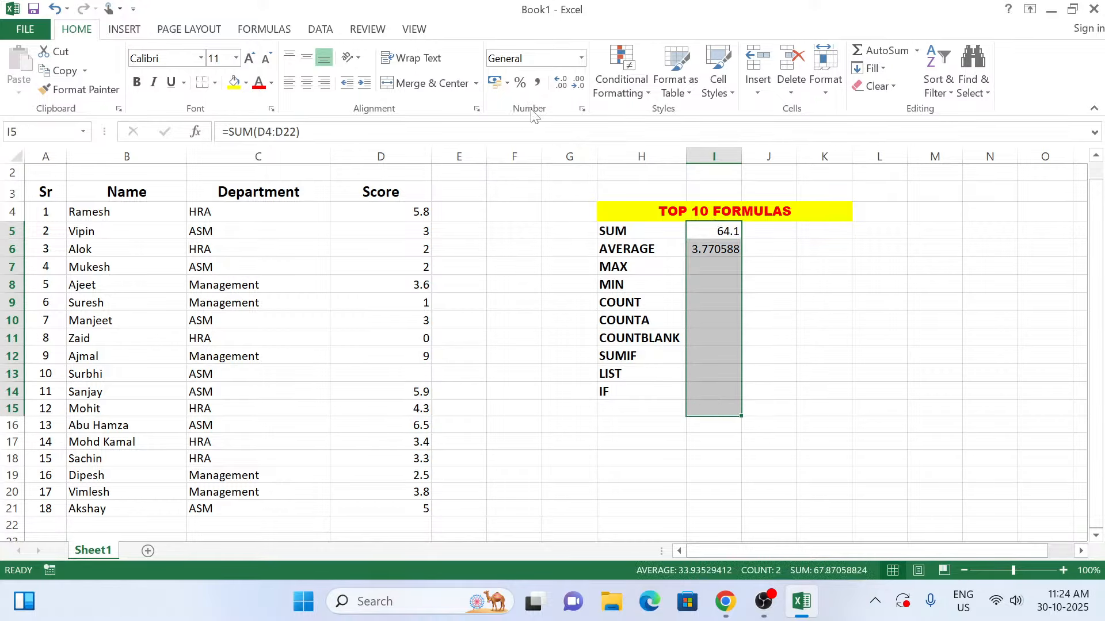
left_click(580, 86)
left_click(732, 262)
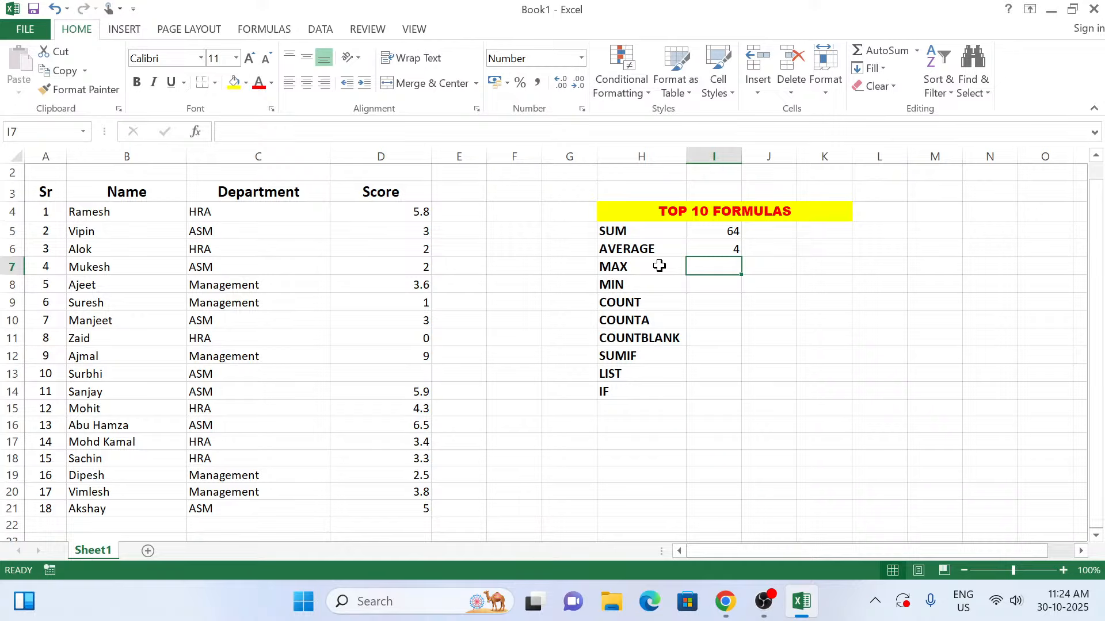
left_click(660, 266)
left_click(733, 266)
left_click(382, 211)
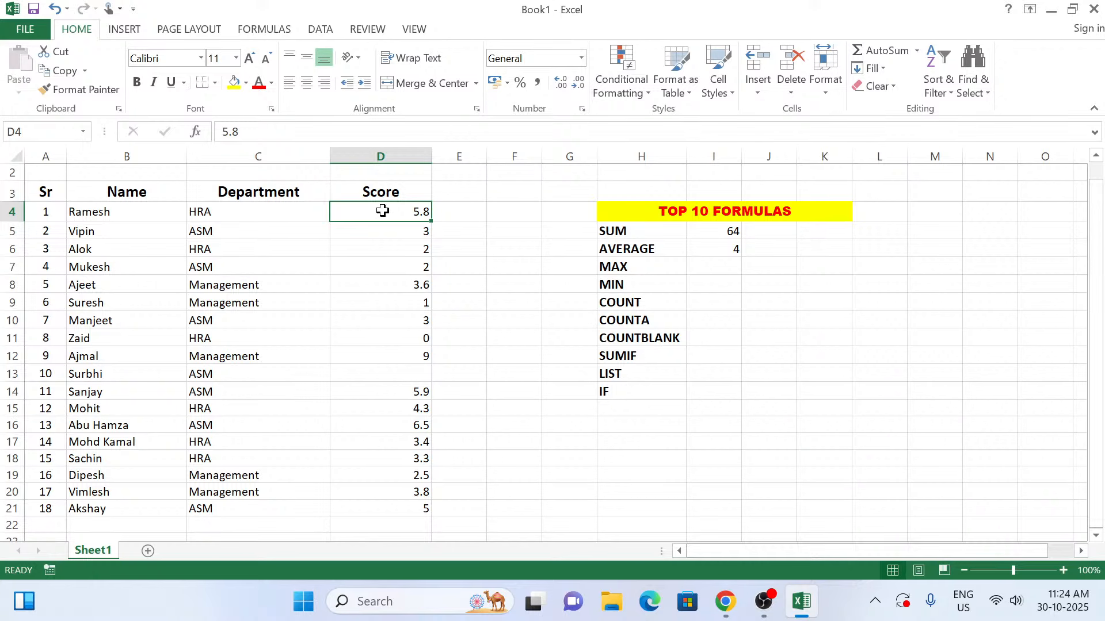
left_click(717, 264)
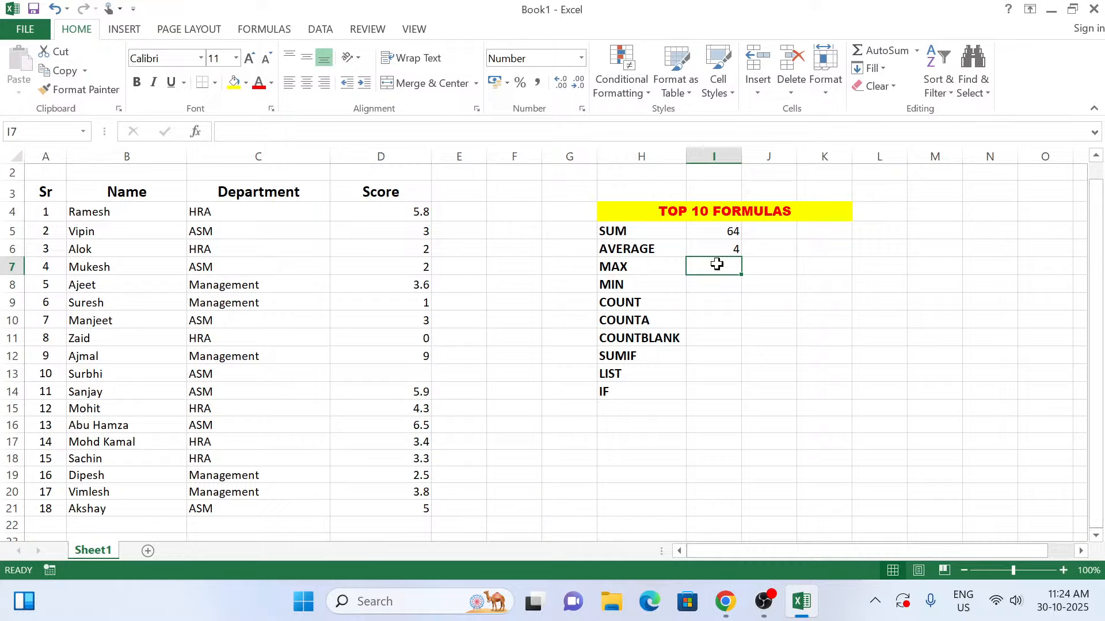
type("=")
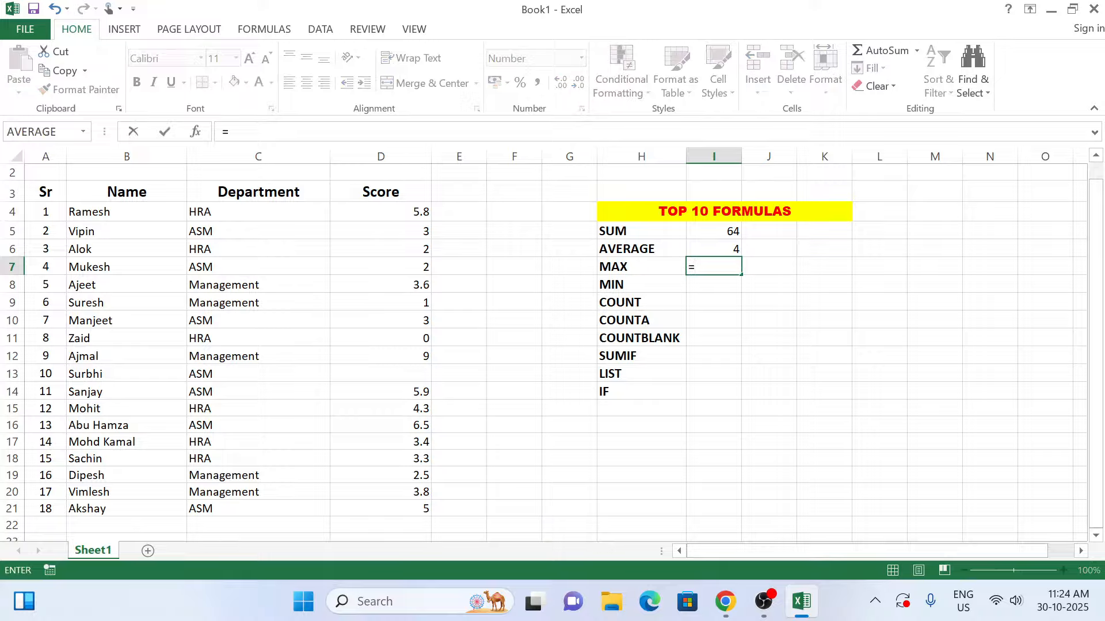
type("MAX")
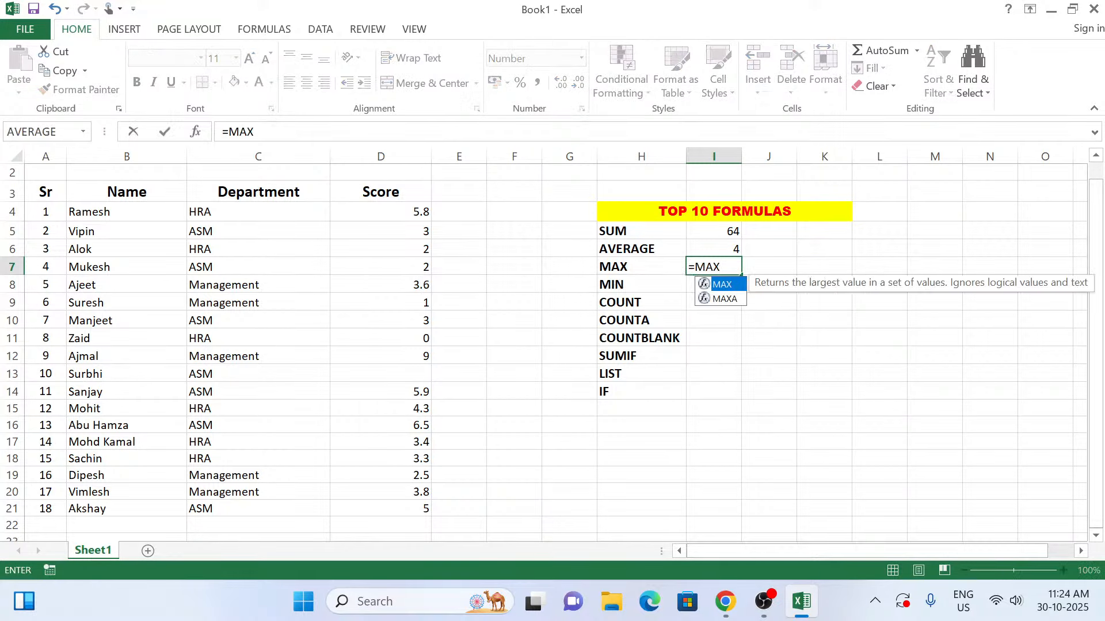
type("(")
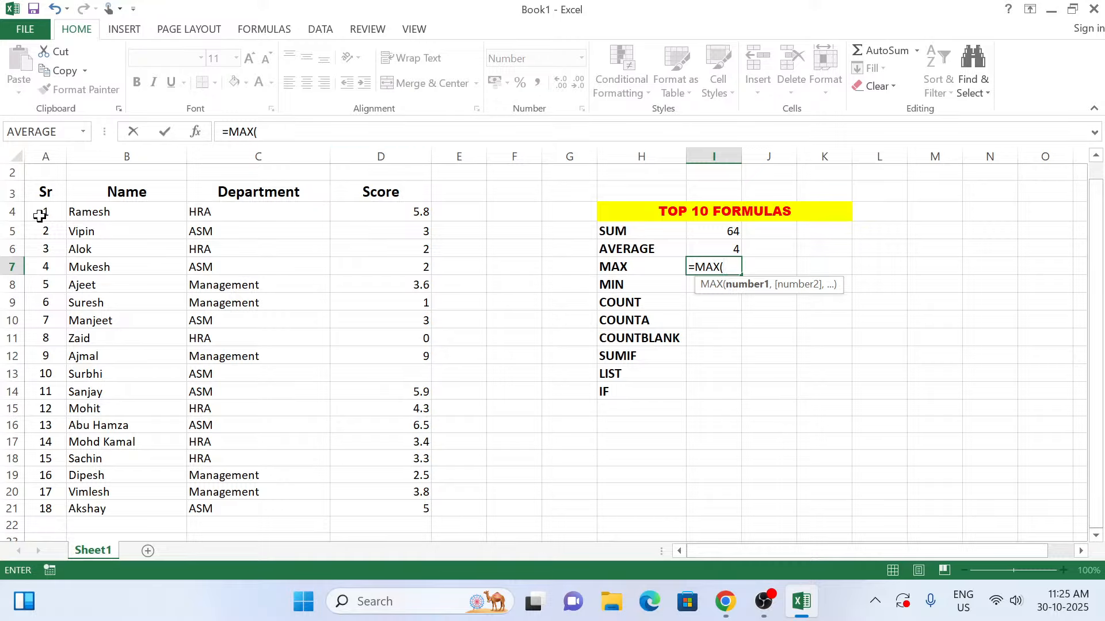
type("D4:")
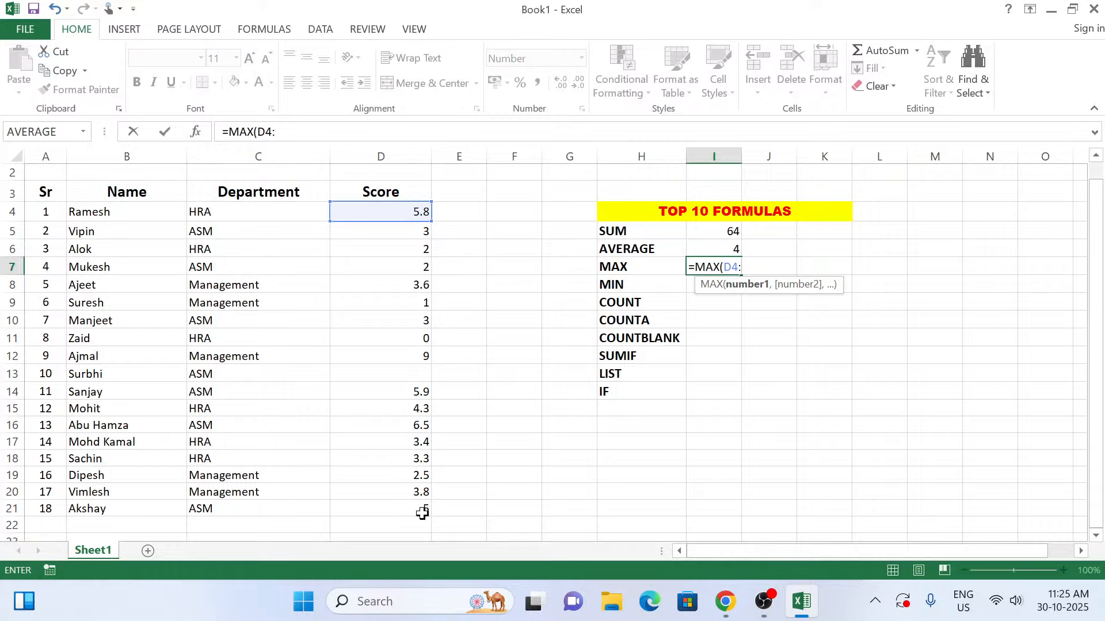
type("D21")
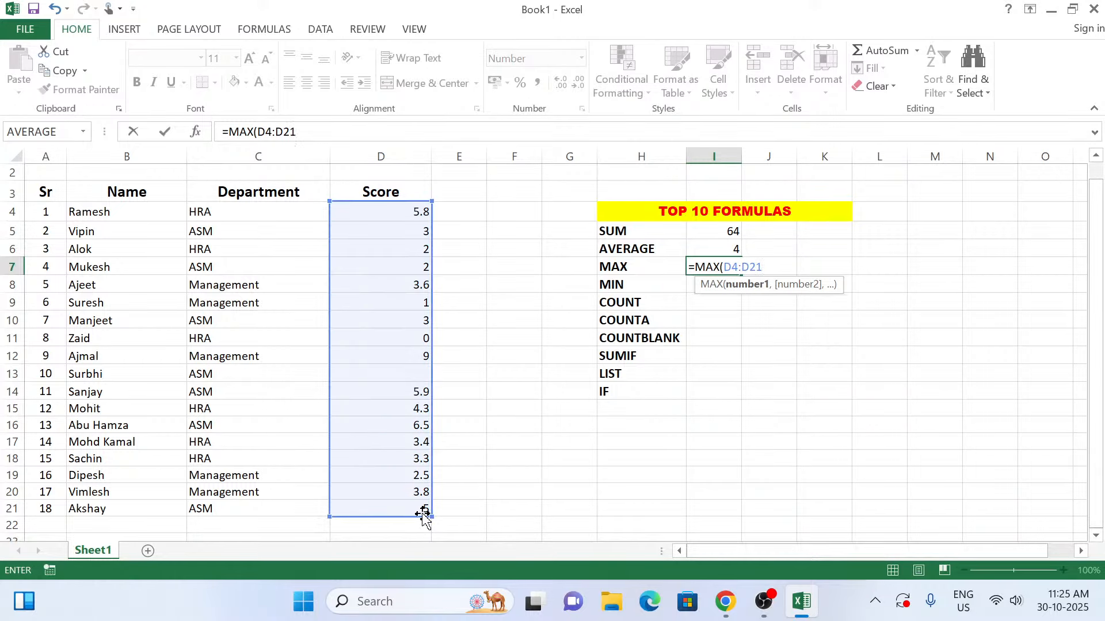
type(")")
key("Return")
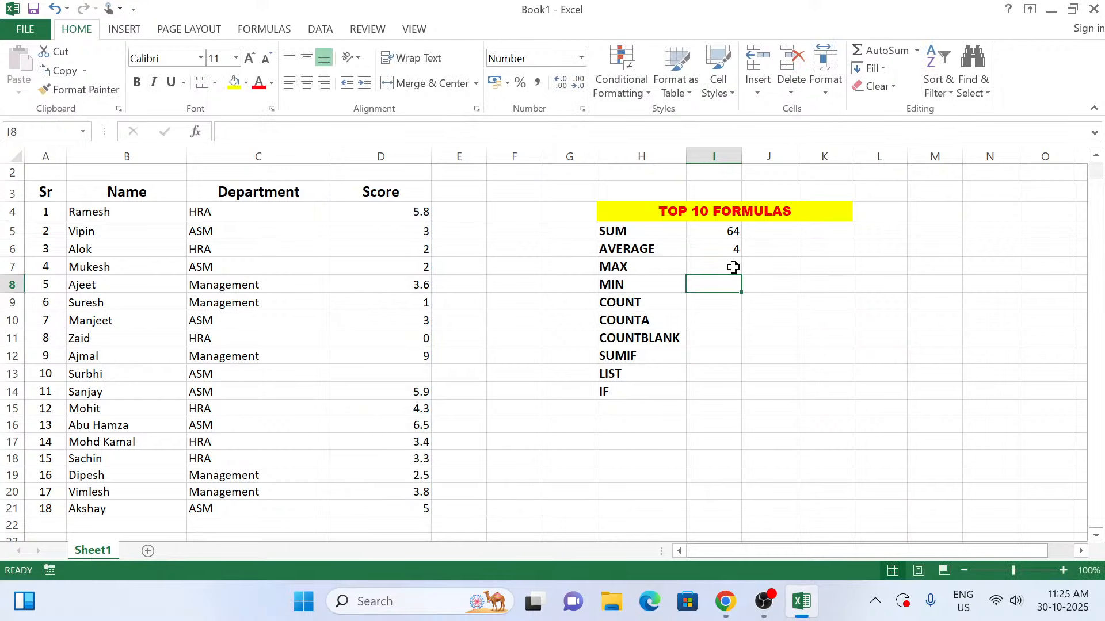
left_click(733, 268)
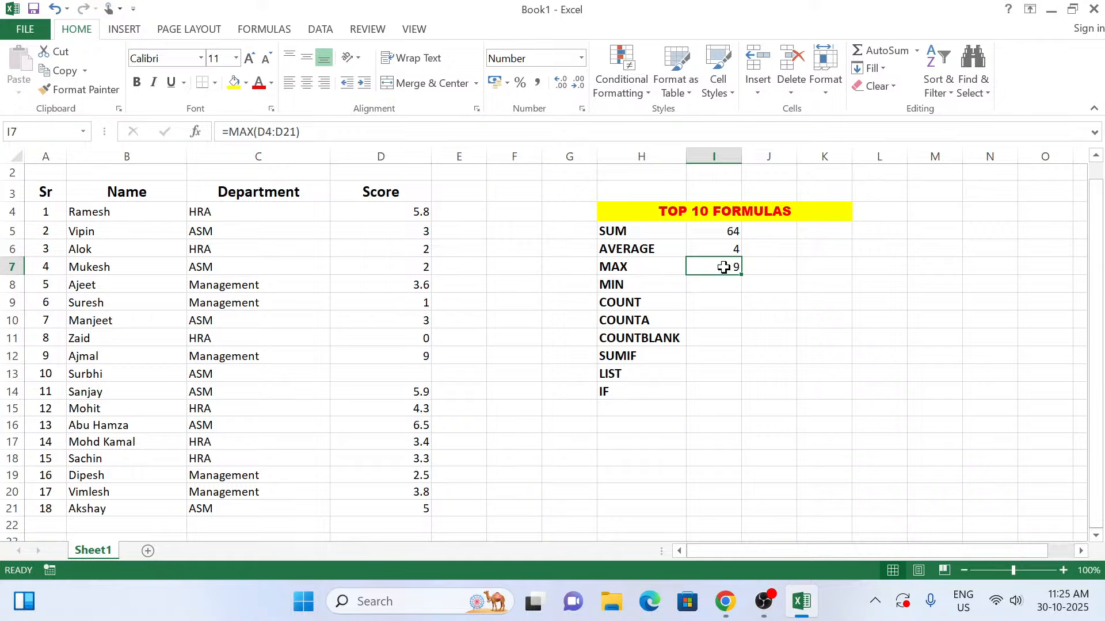
key("Delete")
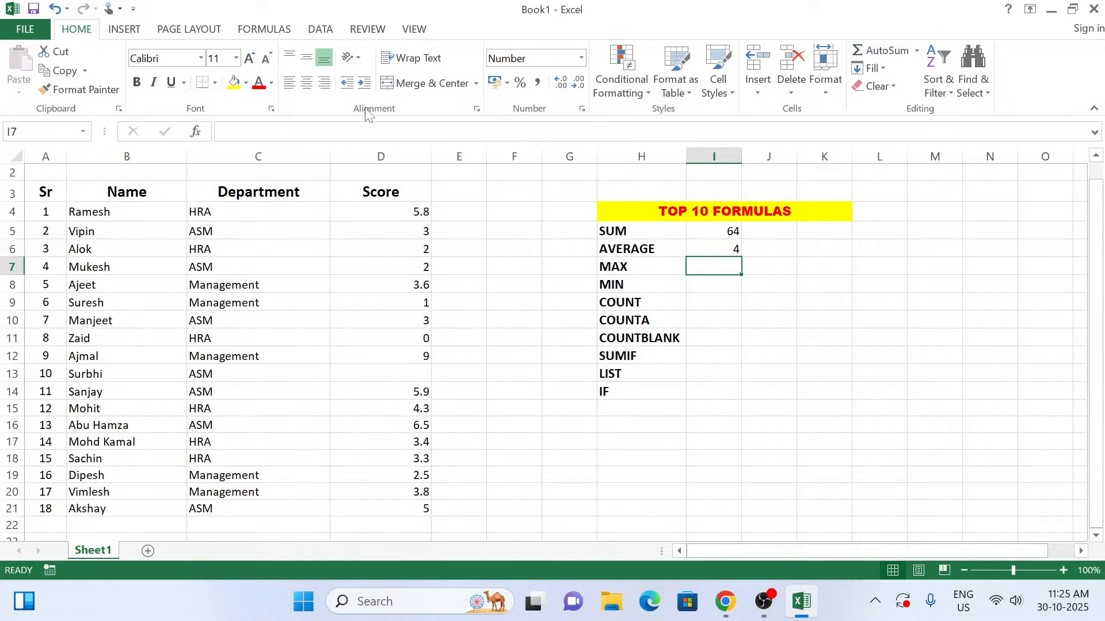
left_click(918, 51)
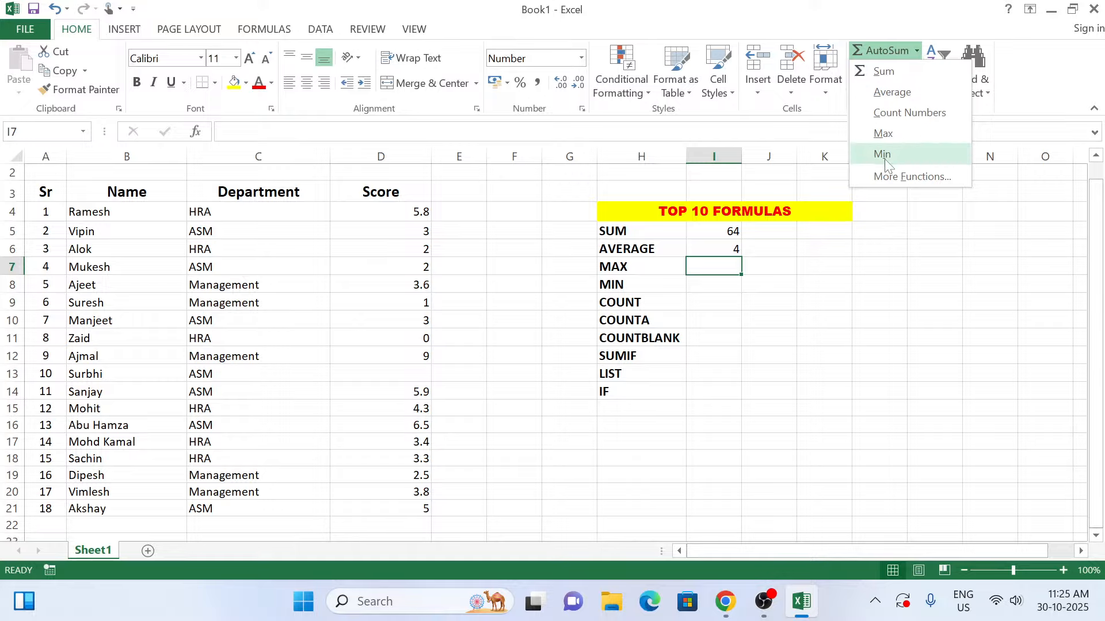
left_click(886, 135)
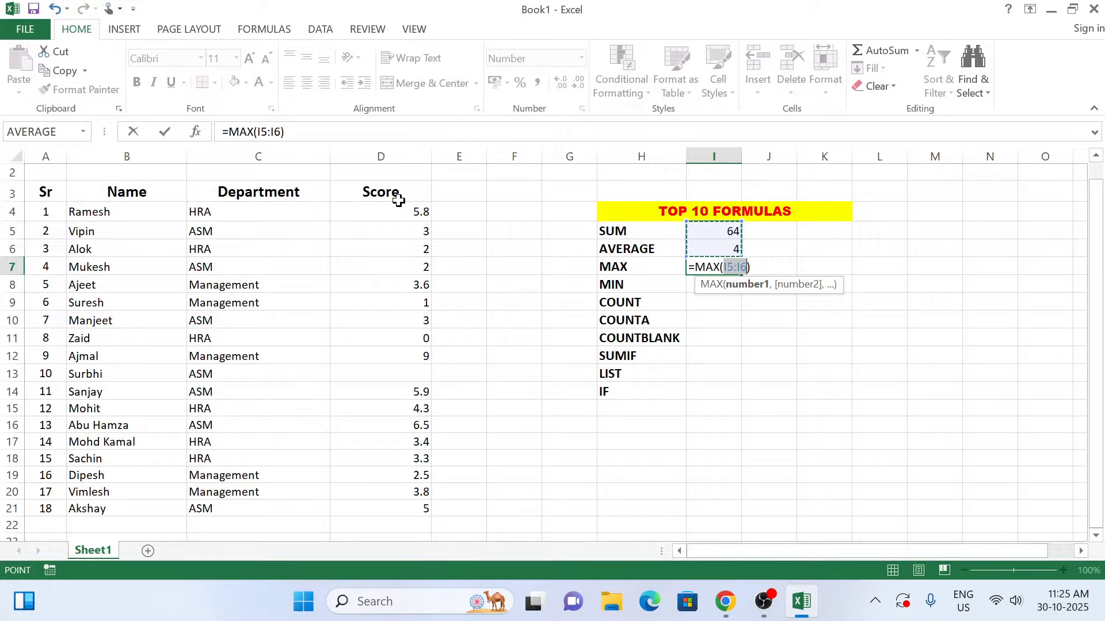
left_click_drag(399, 212, 384, 482)
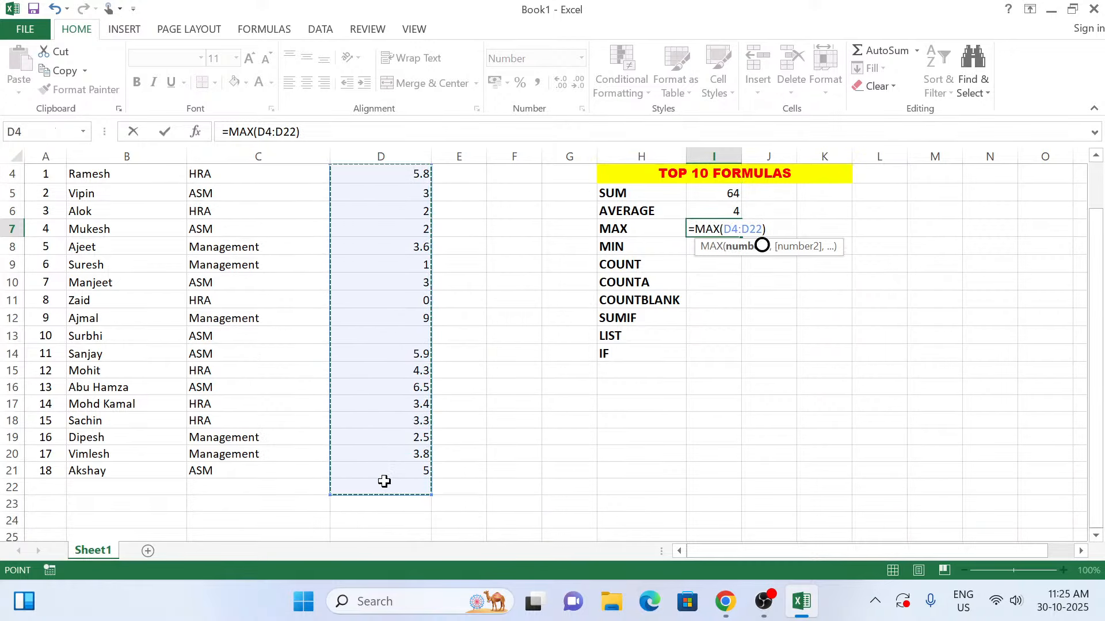
key("Return")
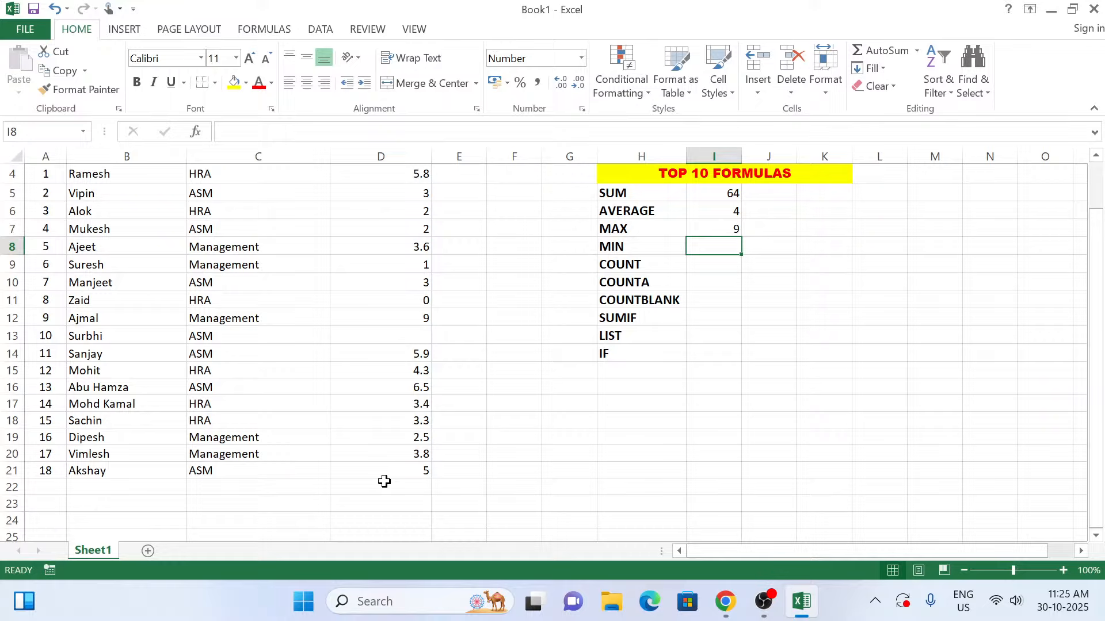
left_click(721, 225)
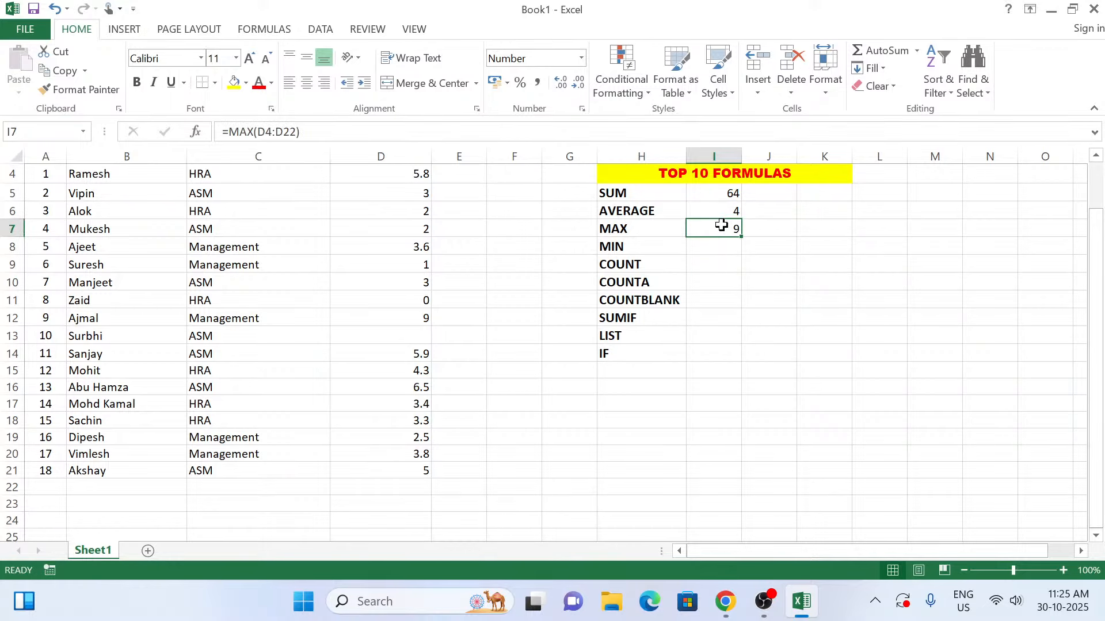
key("Delete")
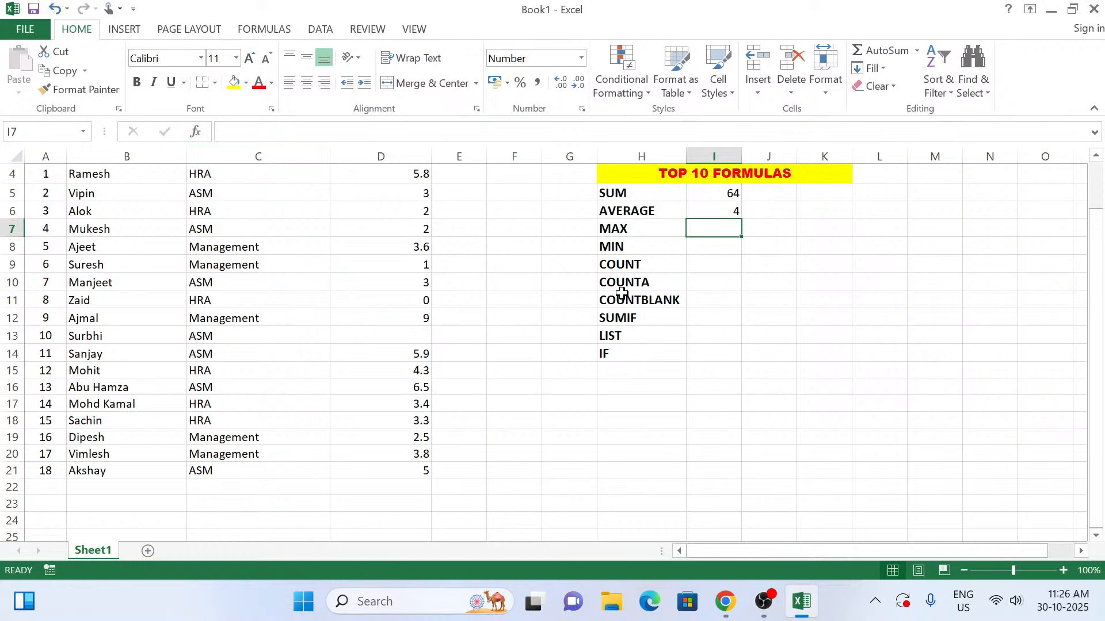
Insert =MAX(D4:D21) into I7 via Insert Function, showing the highest score 9
left_click(196, 136)
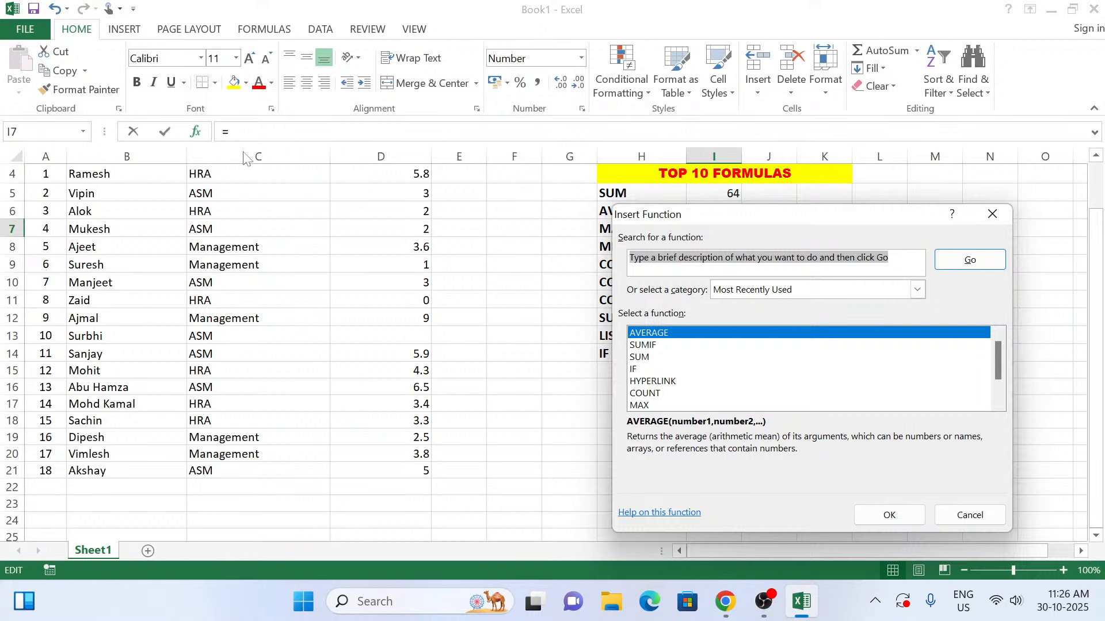
left_click(951, 520)
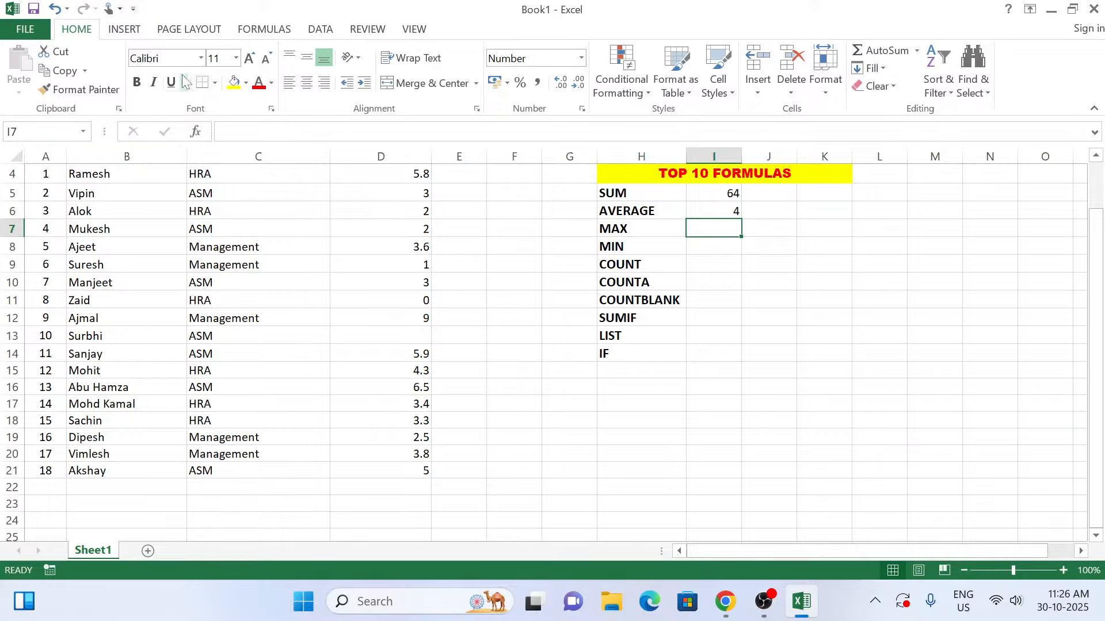
left_click(269, 31)
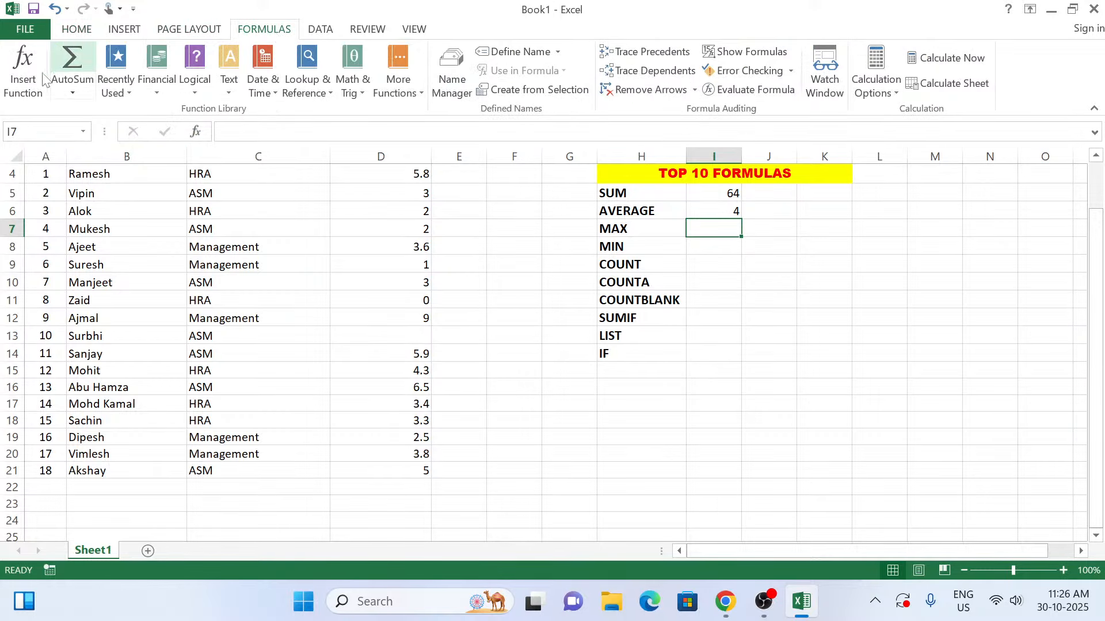
left_click(16, 80)
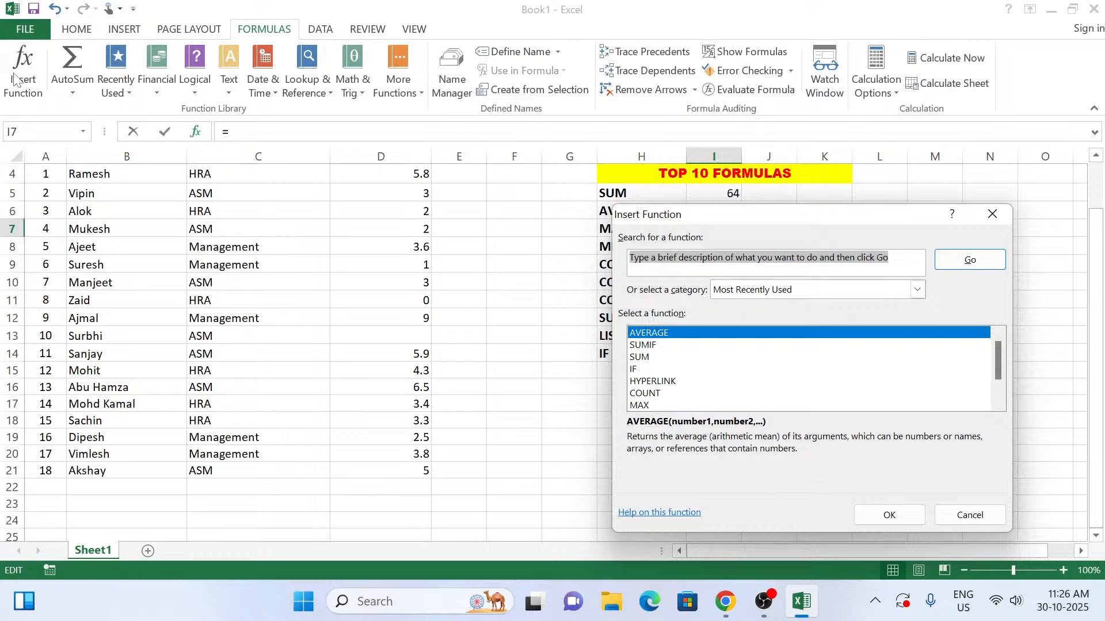
left_click(647, 406)
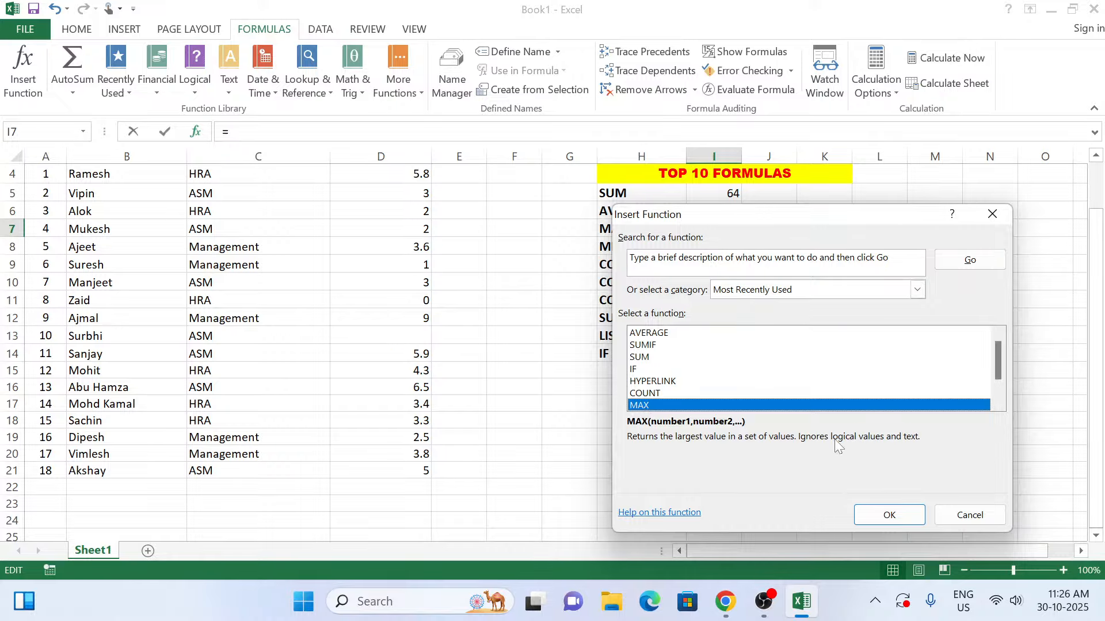
left_click(878, 514)
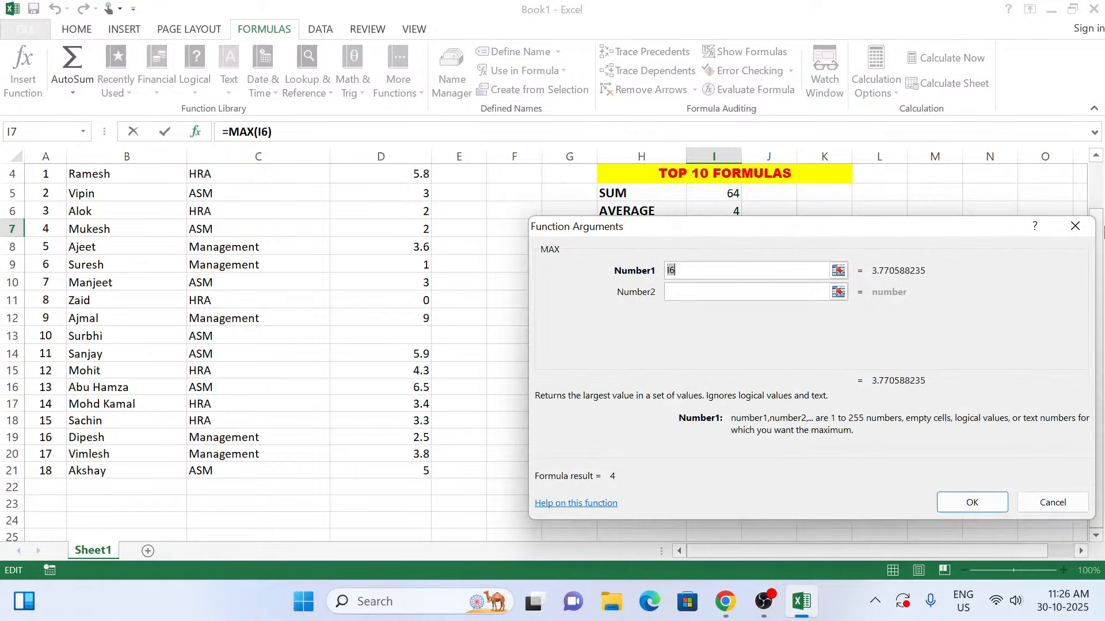
scroll(1095, 199, "up", 1)
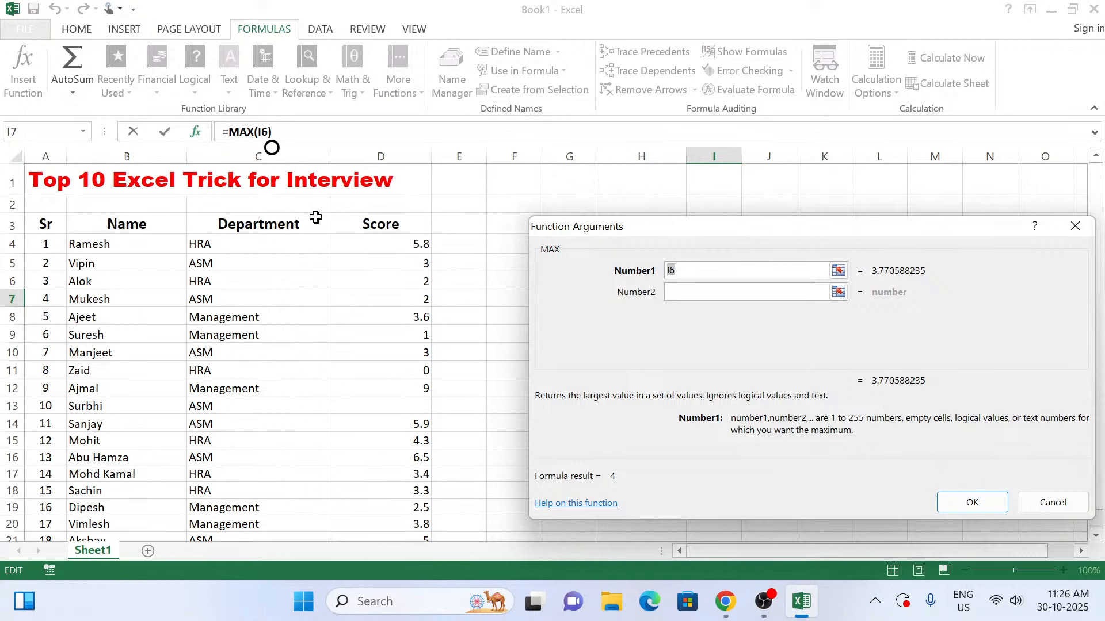
left_click_drag(385, 247, 402, 488)
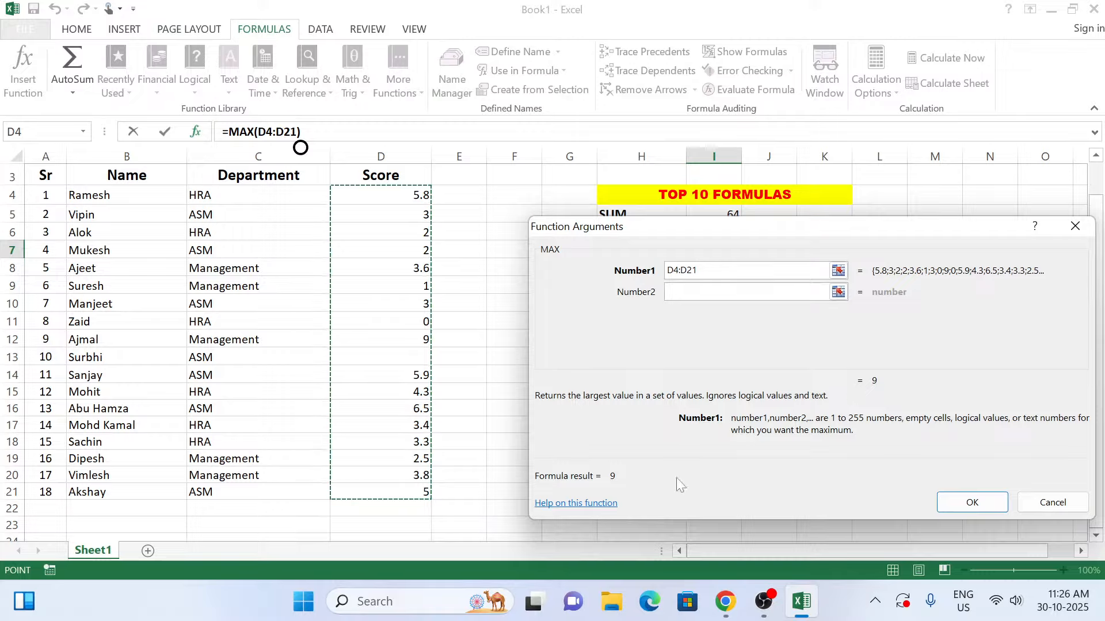
left_click(967, 502)
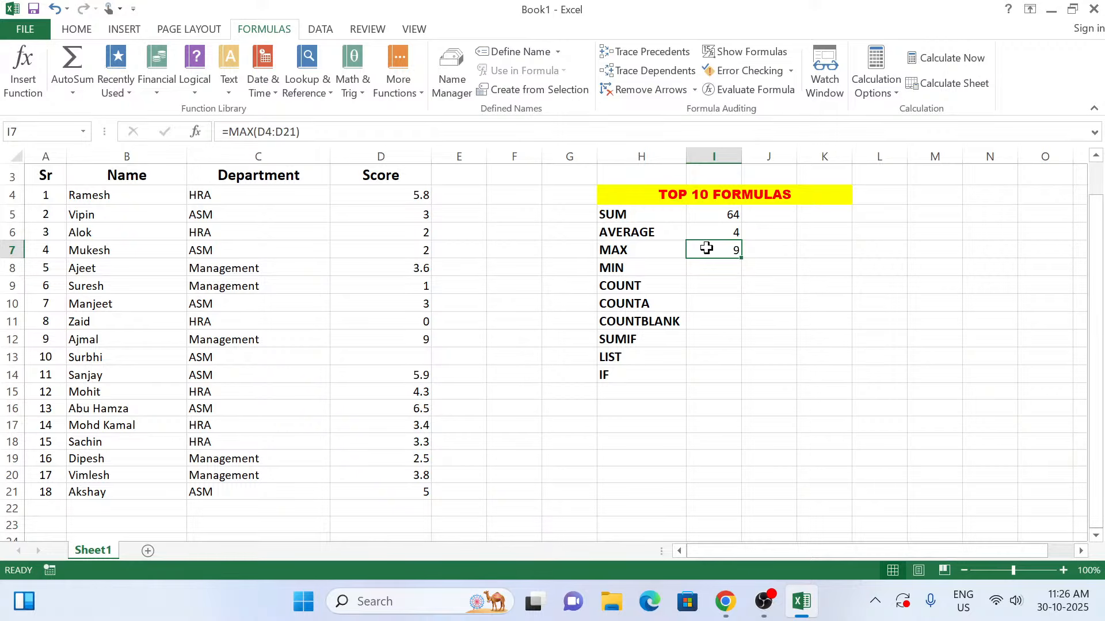
left_click(77, 30)
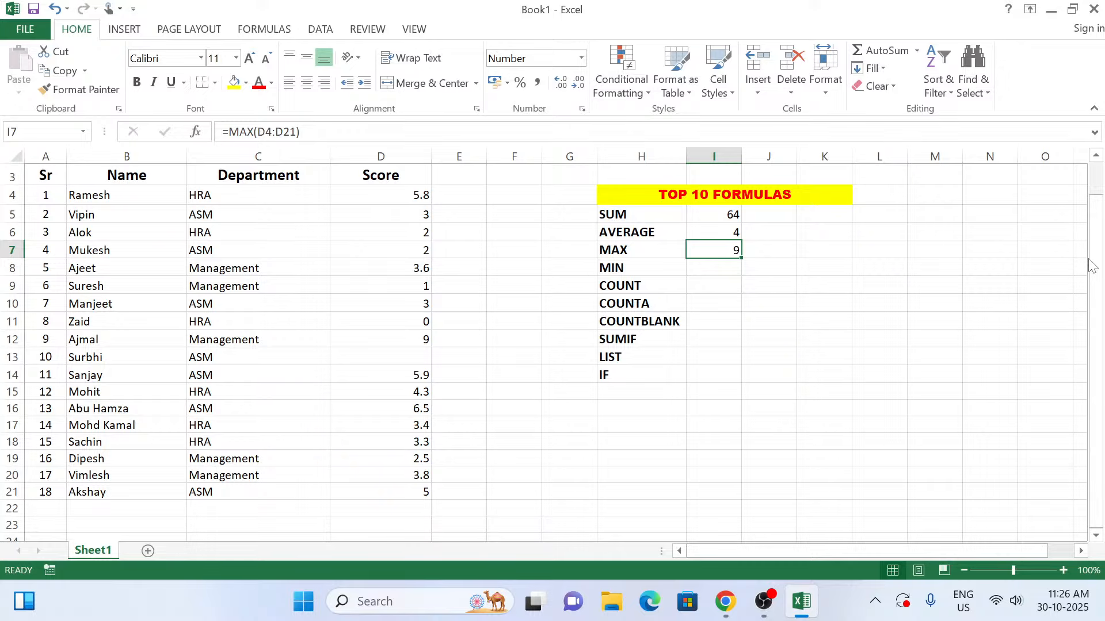
left_click(728, 264)
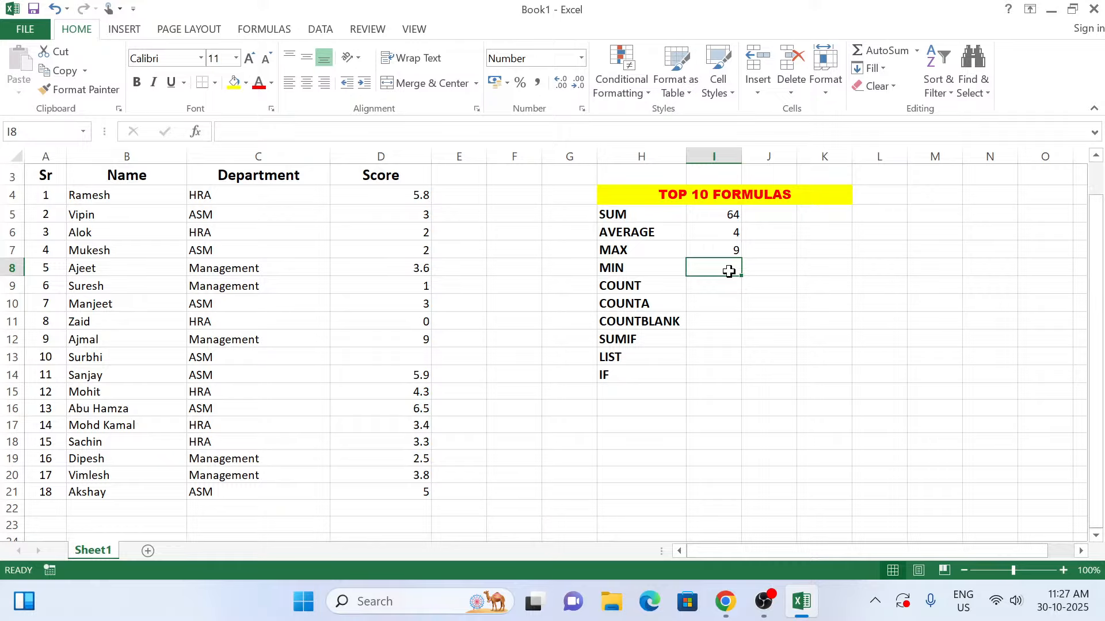
left_click(728, 252)
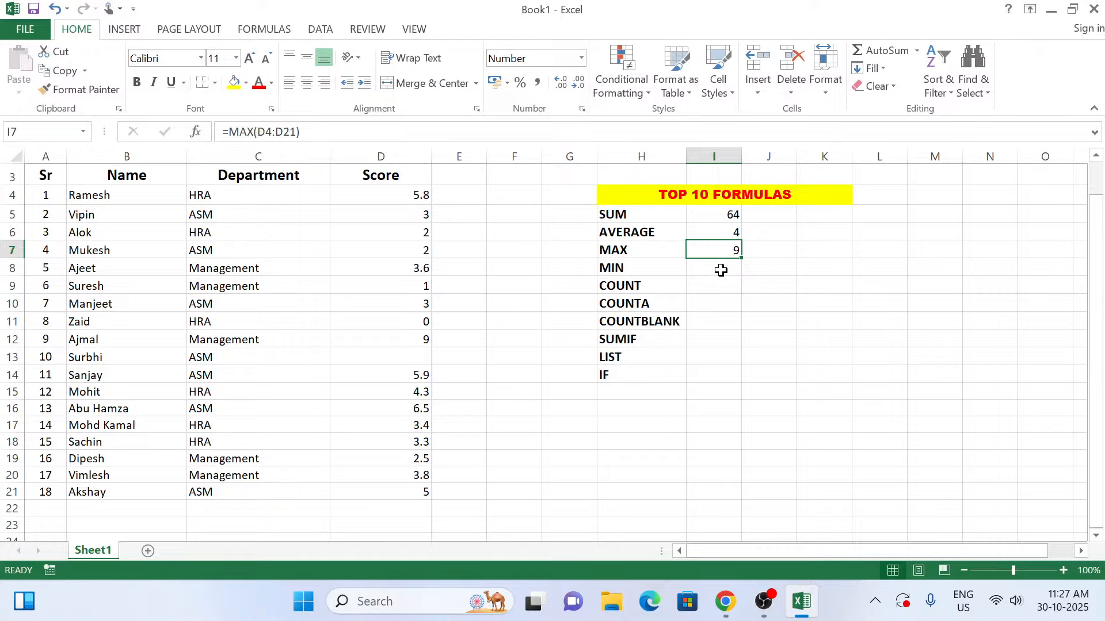
left_click(721, 270)
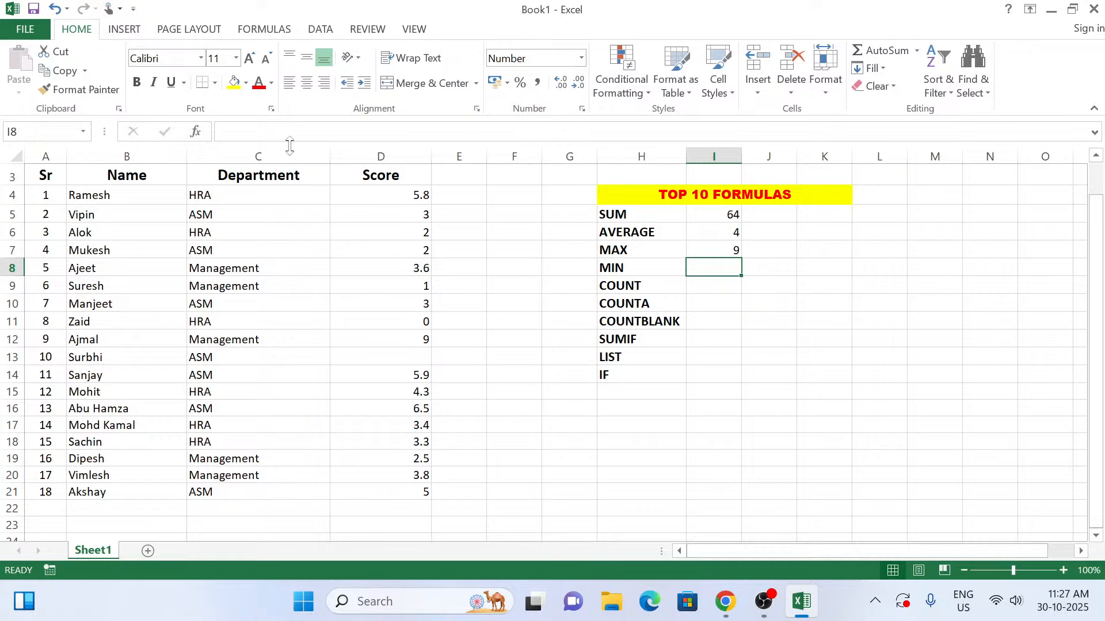
left_click(263, 37)
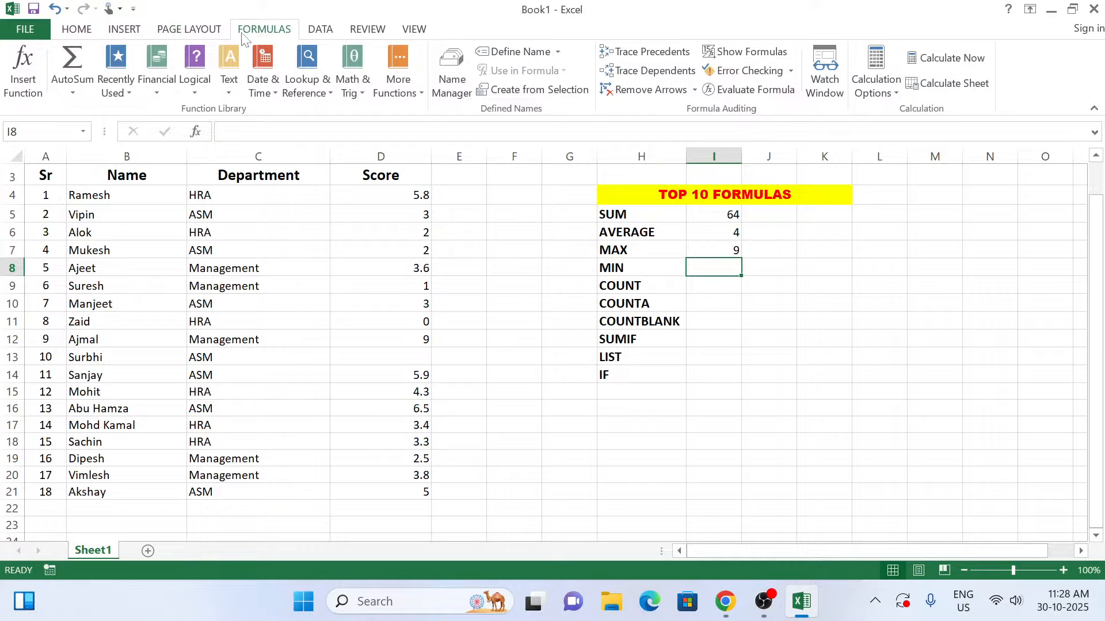
Use Insert Function with category All to put =MIN(D4:D21) in I8, returning 0
left_click(23, 69)
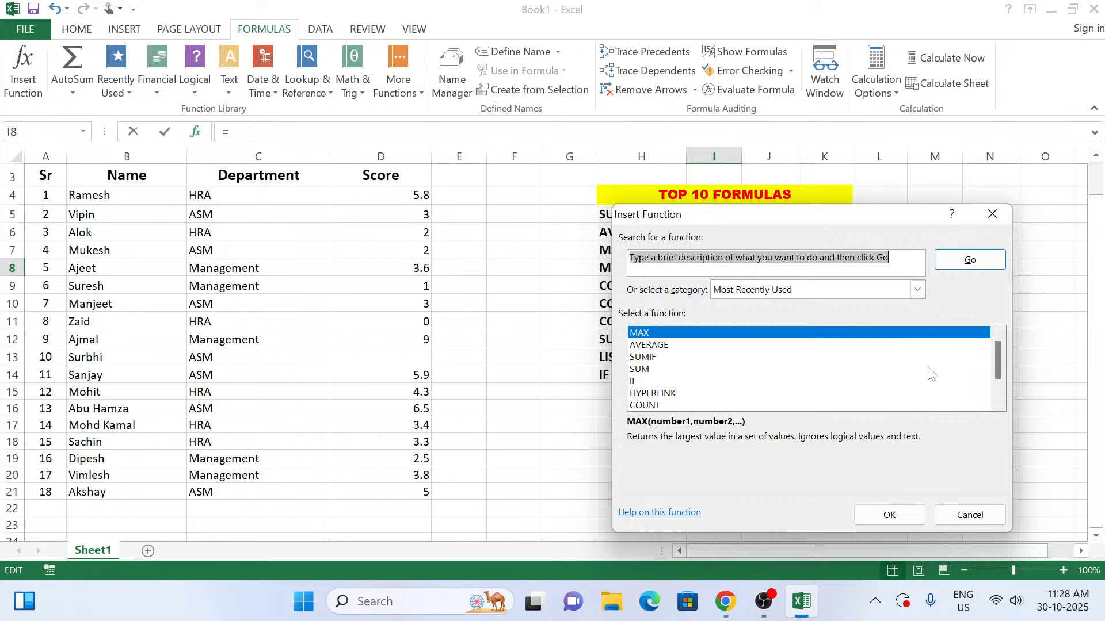
left_click(998, 404)
left_click(998, 403)
left_click(997, 403)
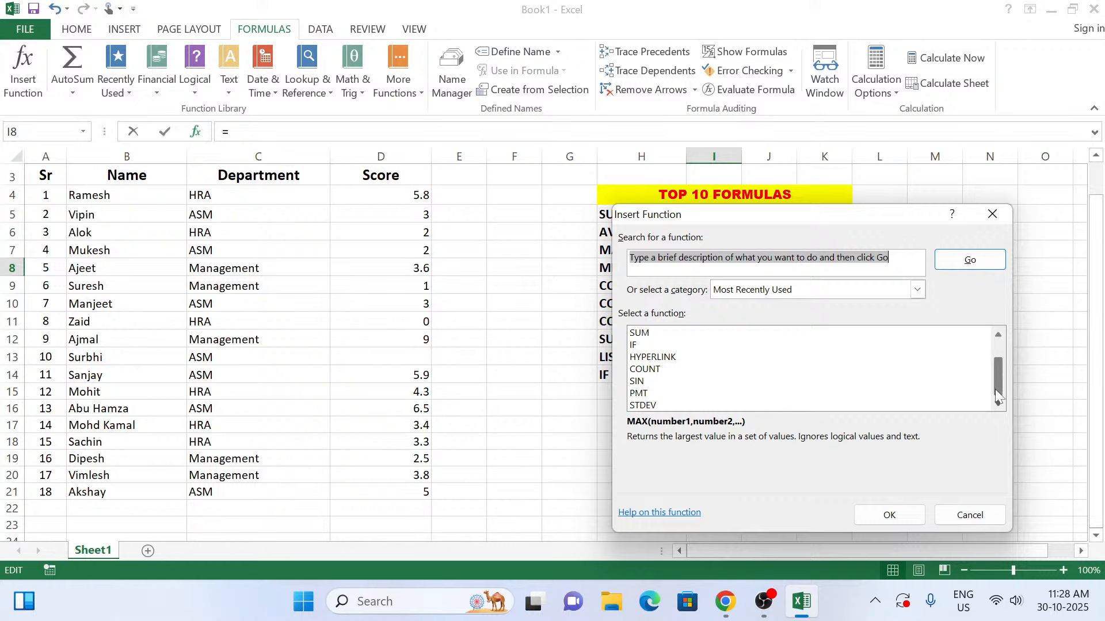
left_click_drag(995, 389, 994, 352)
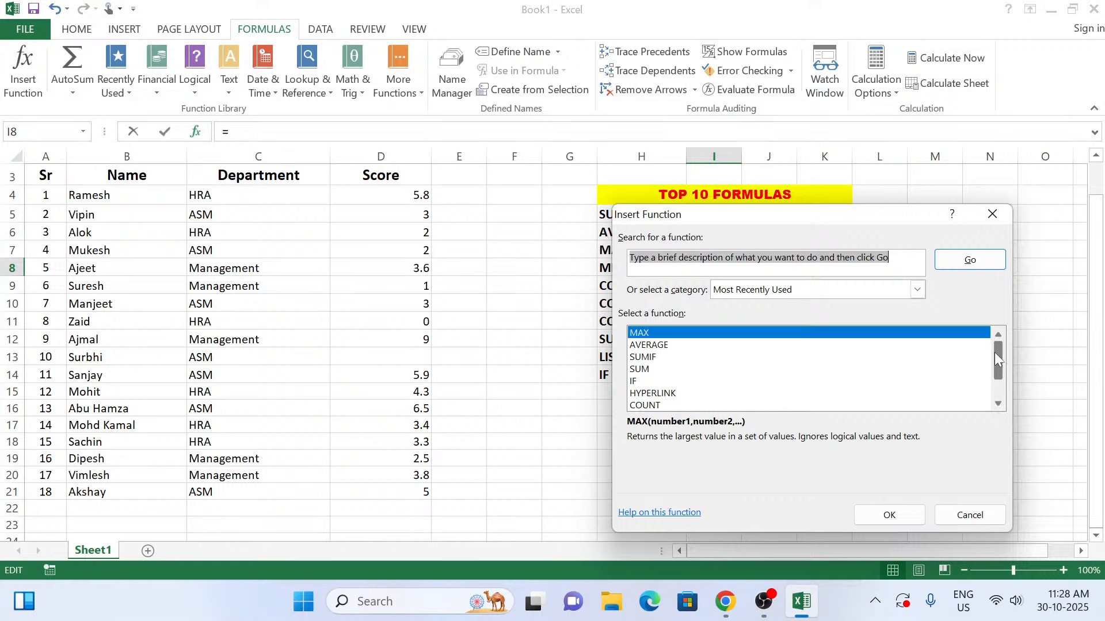
left_click(843, 291)
left_click(785, 317)
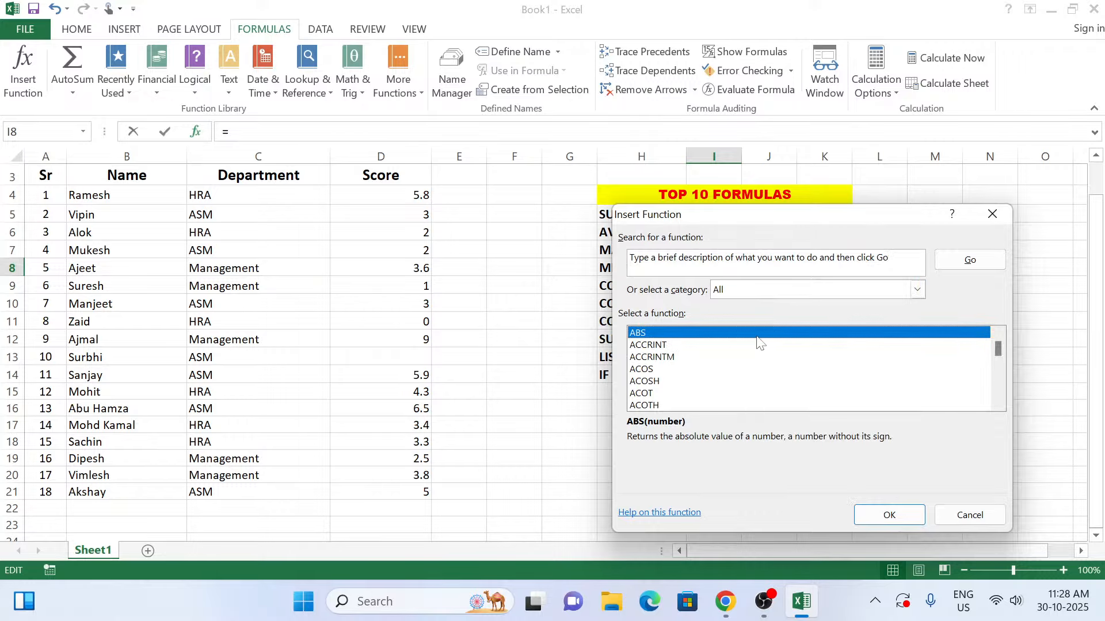
key("m")
key("i")
key("n")
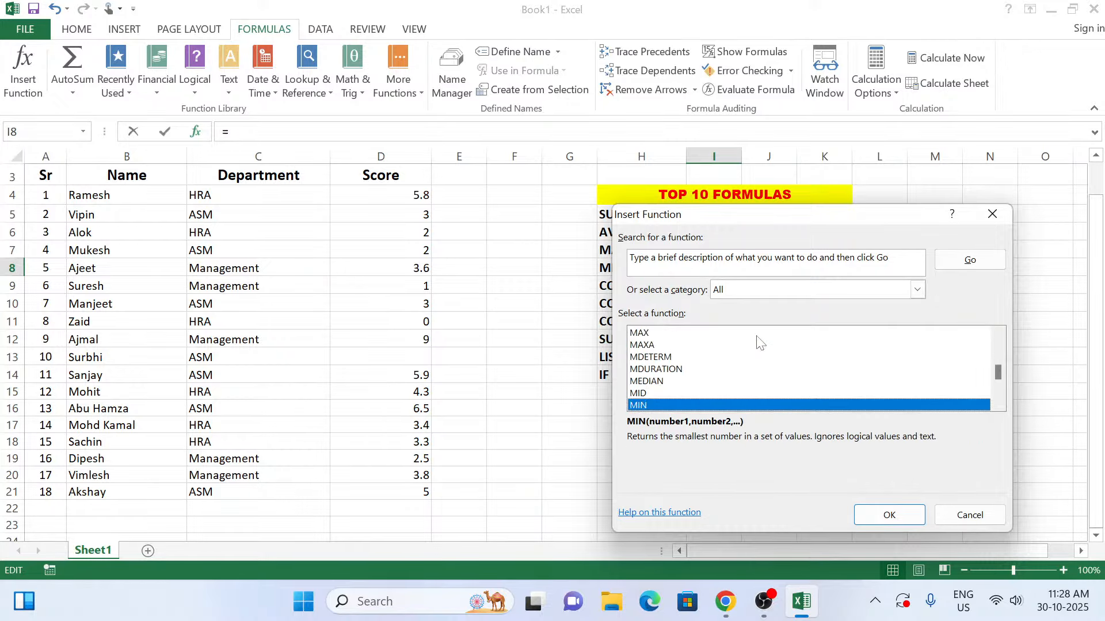
left_click(880, 514)
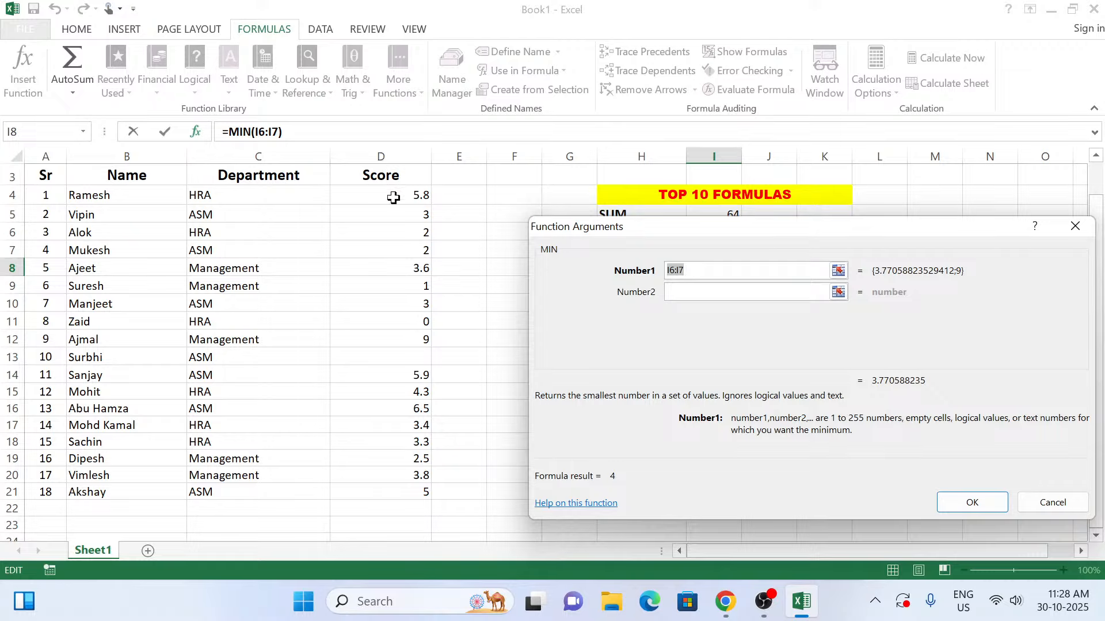
left_click_drag(394, 195, 407, 489)
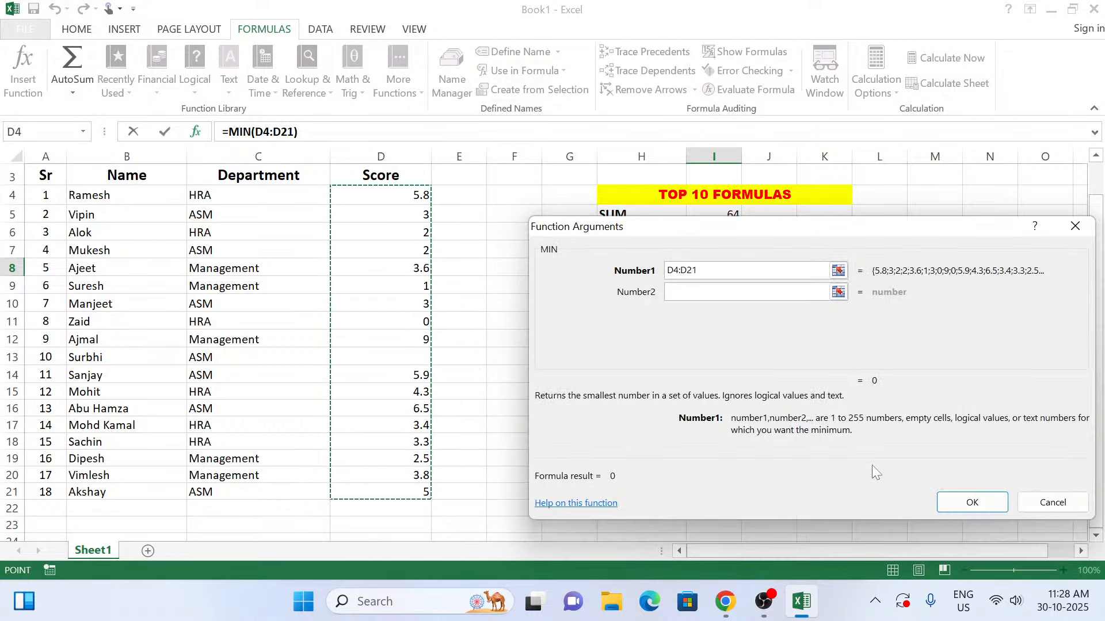
left_click(972, 503)
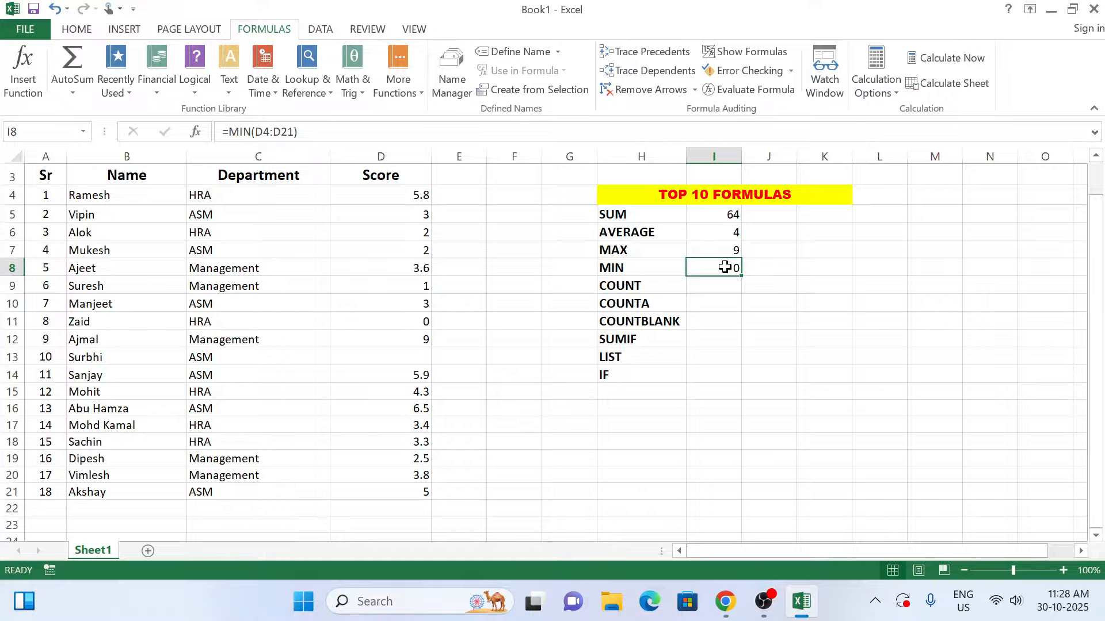
Clear I8 and re-enter =MIN(D4:D21) through the AutoSum Min option, still 0
key("Delete")
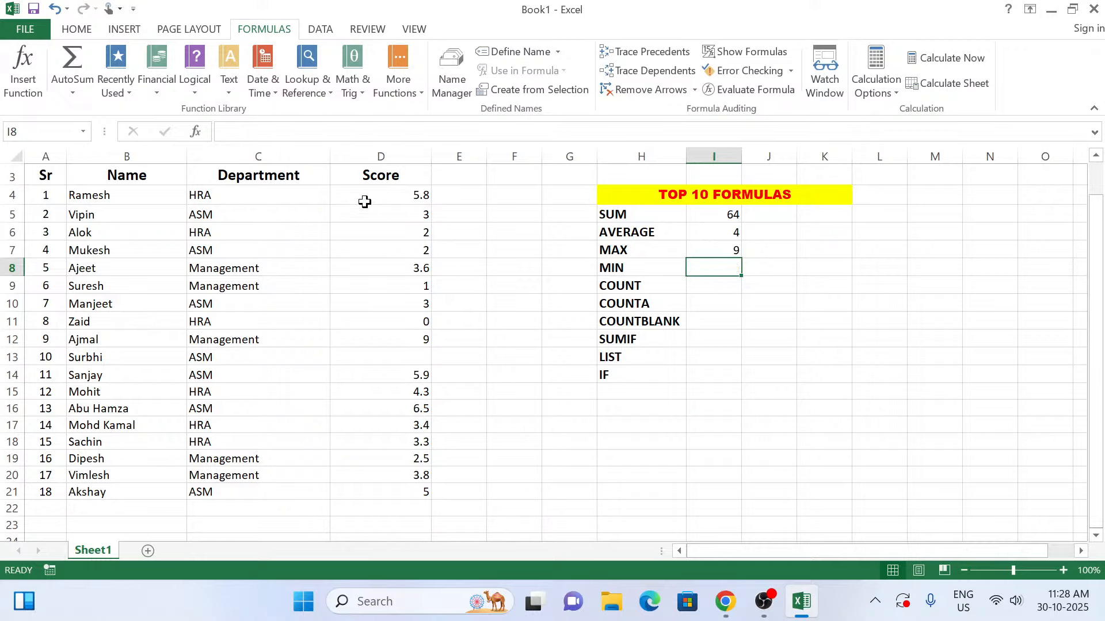
left_click(77, 30)
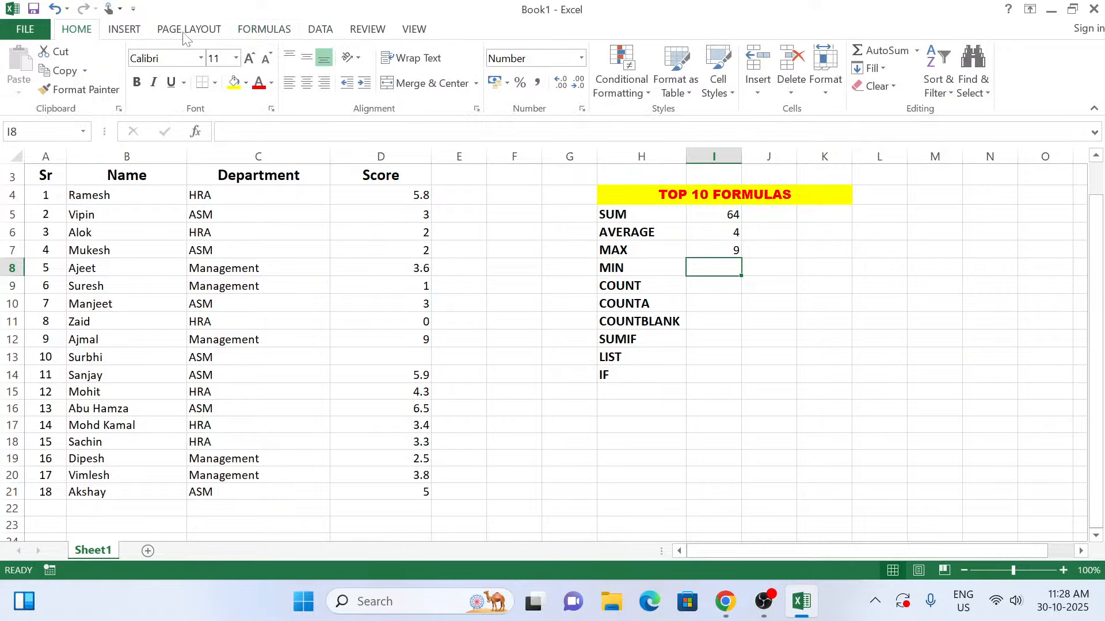
left_click(917, 51)
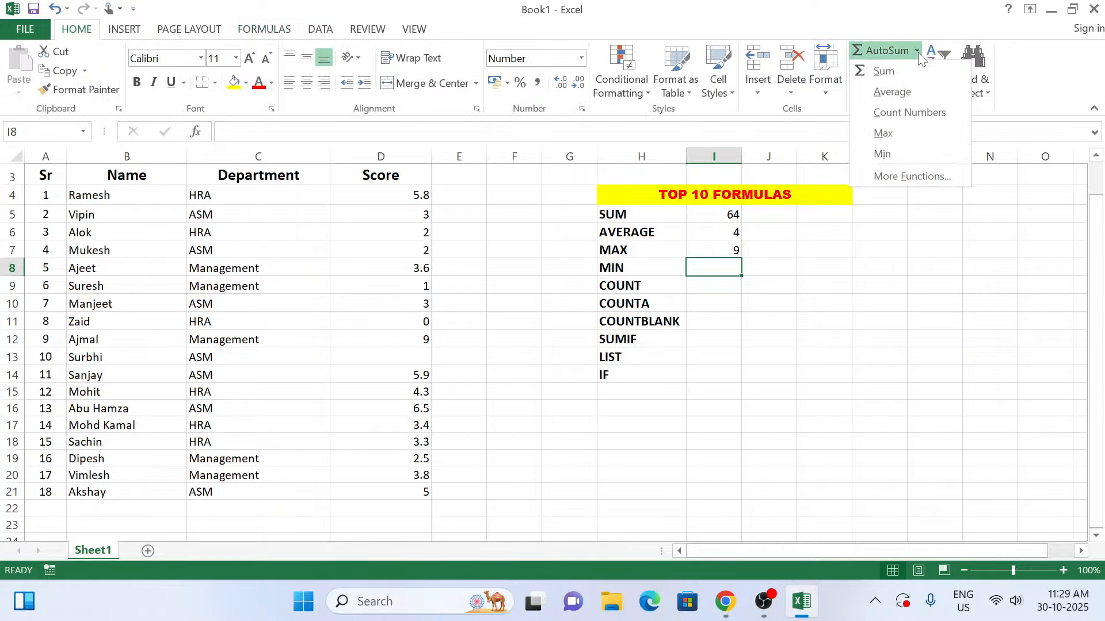
left_click(902, 155)
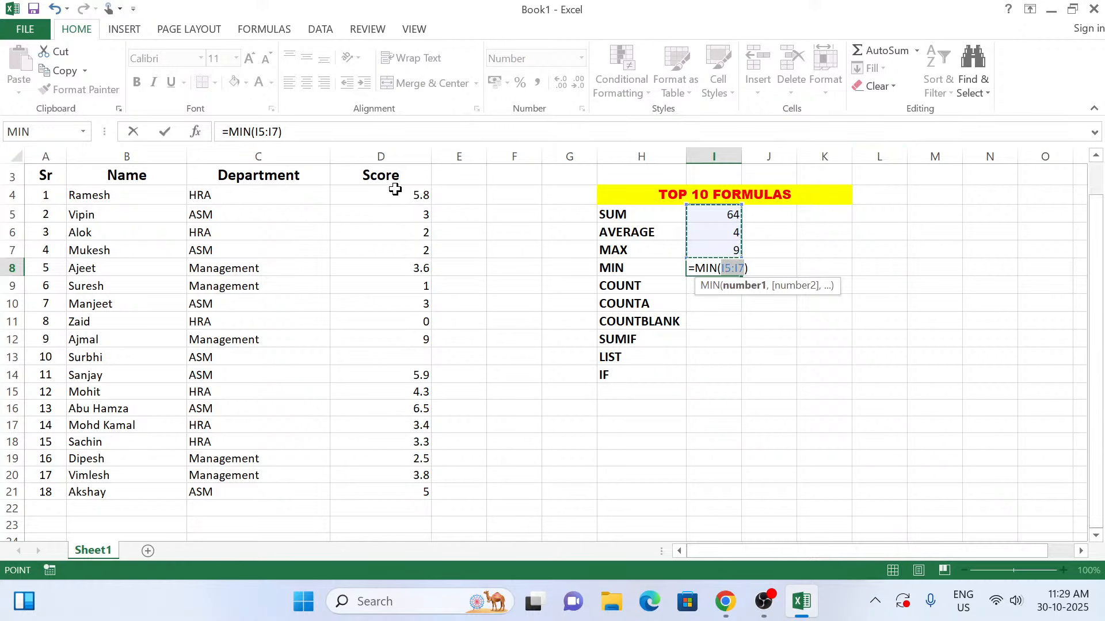
left_click_drag(395, 197, 411, 498)
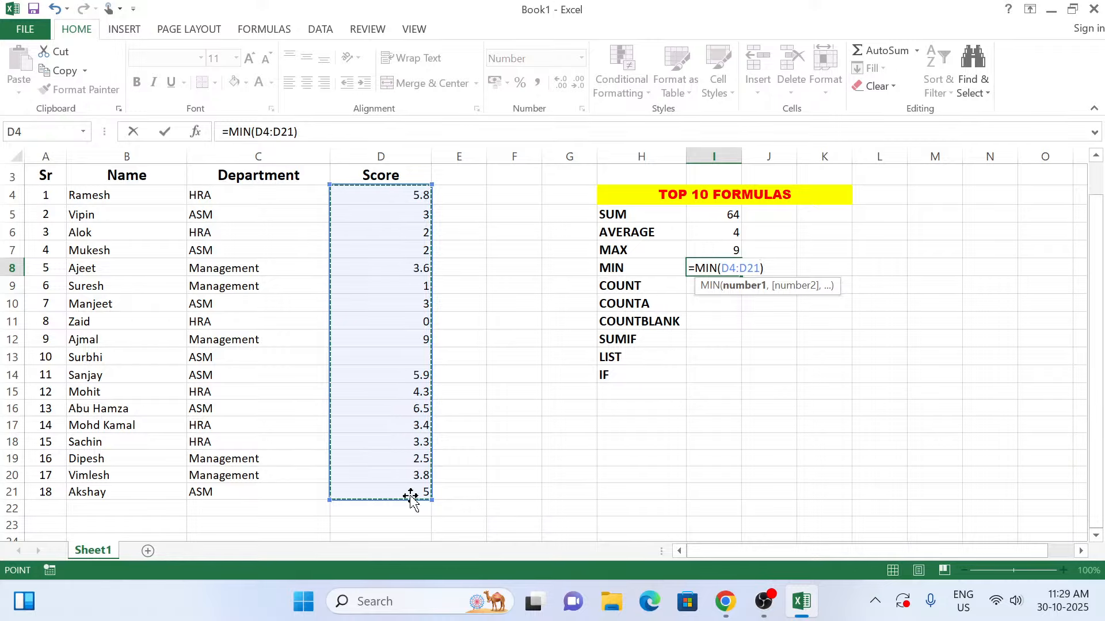
key("Return")
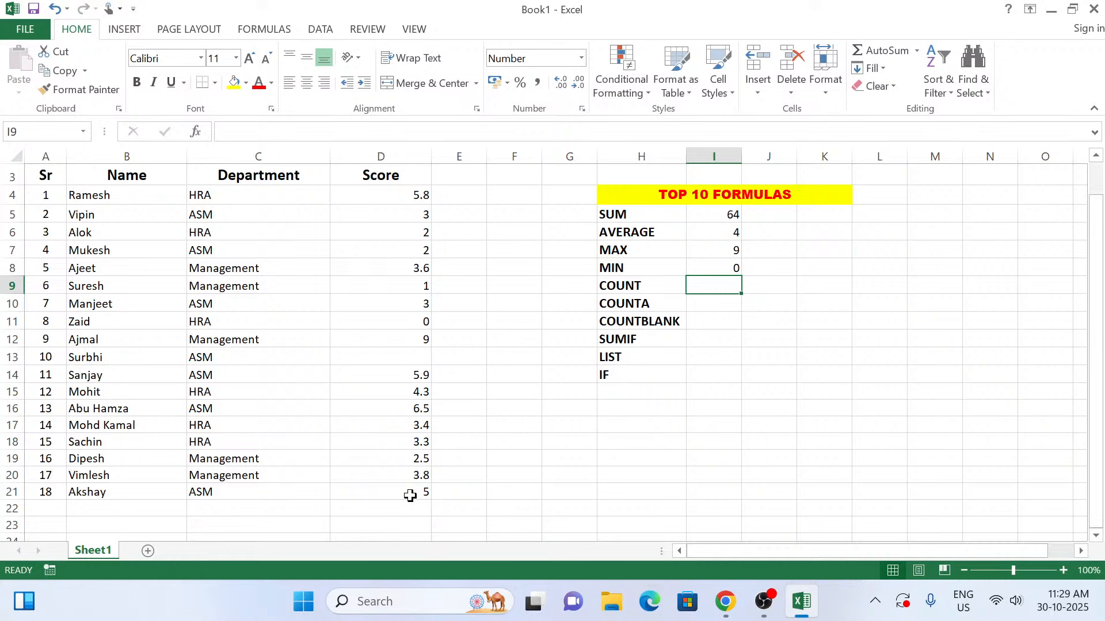
Temporarily set D11 to 1, restore it to 0, then clear I8's MIN formula
left_click(375, 320)
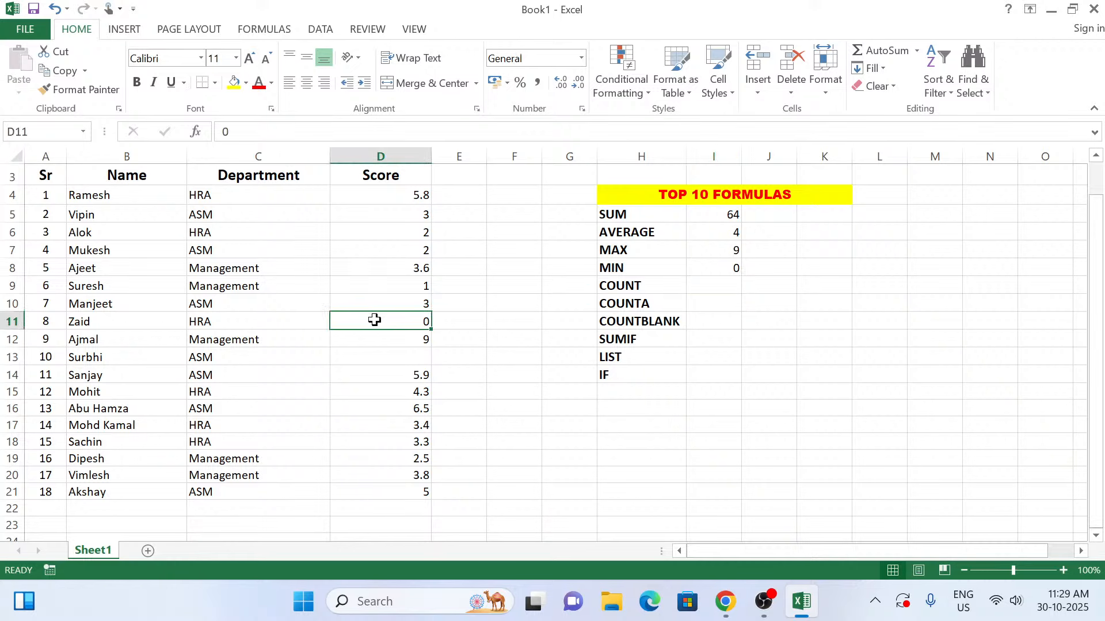
type("1")
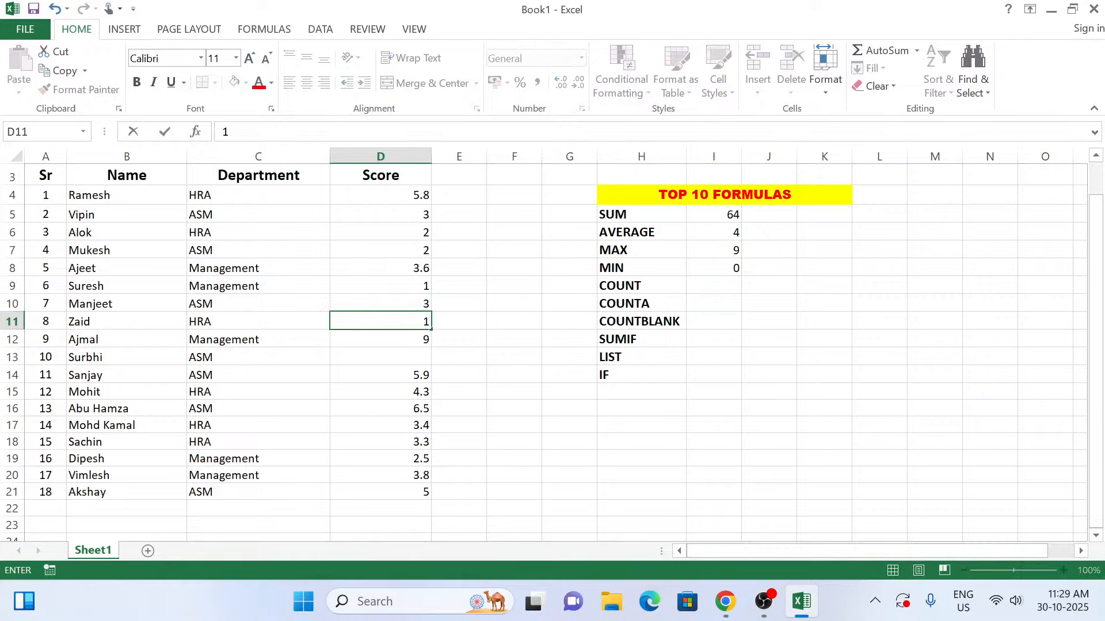
key("Return")
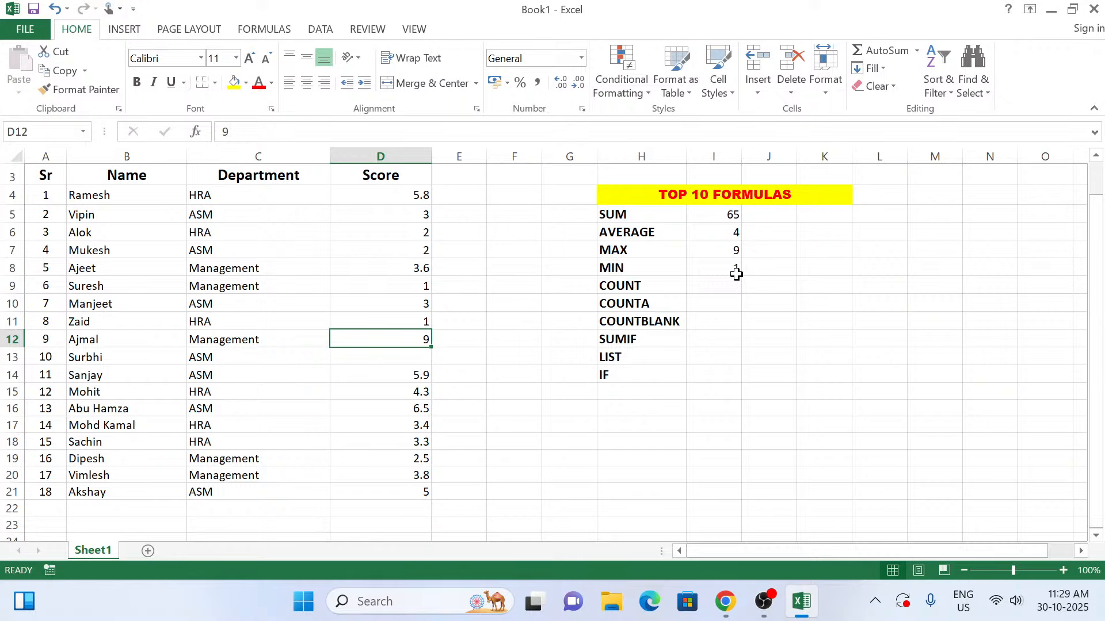
left_click(416, 321)
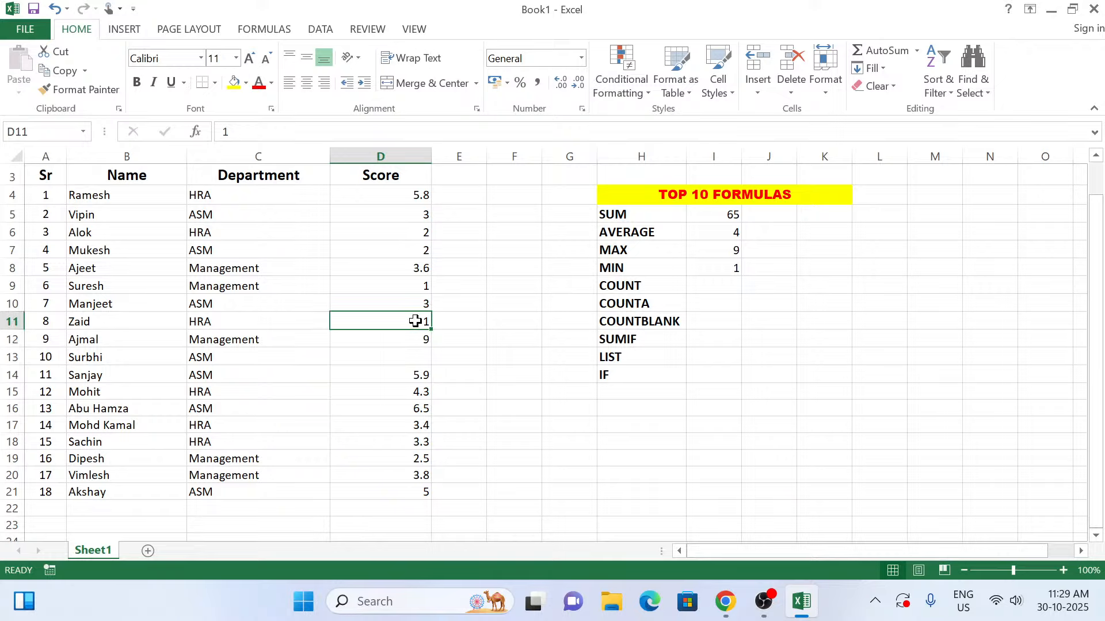
type("0")
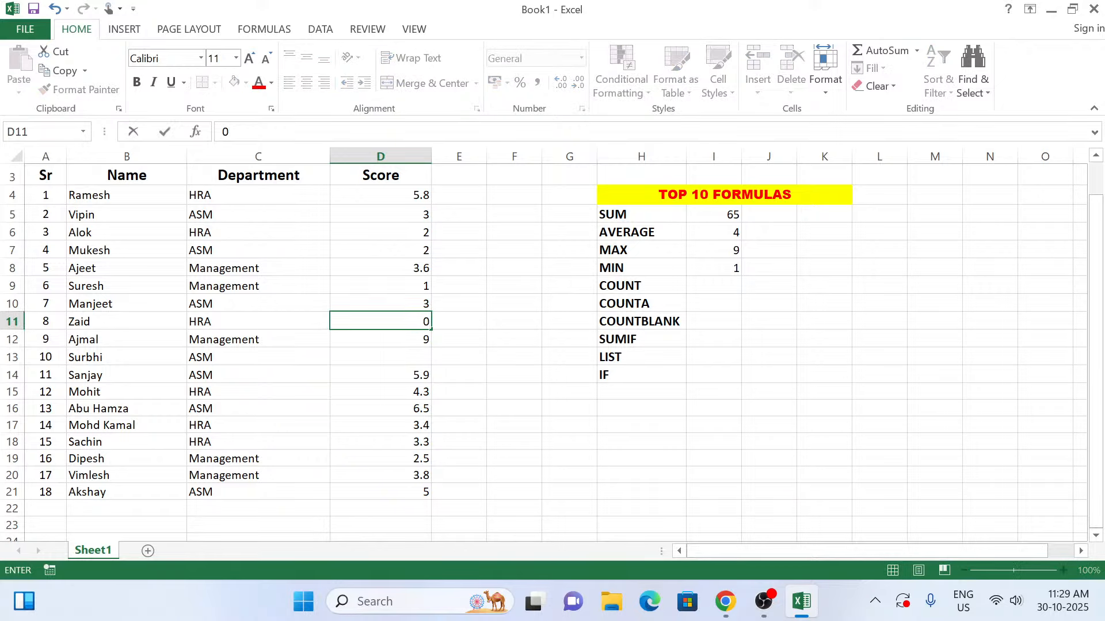
key("Return")
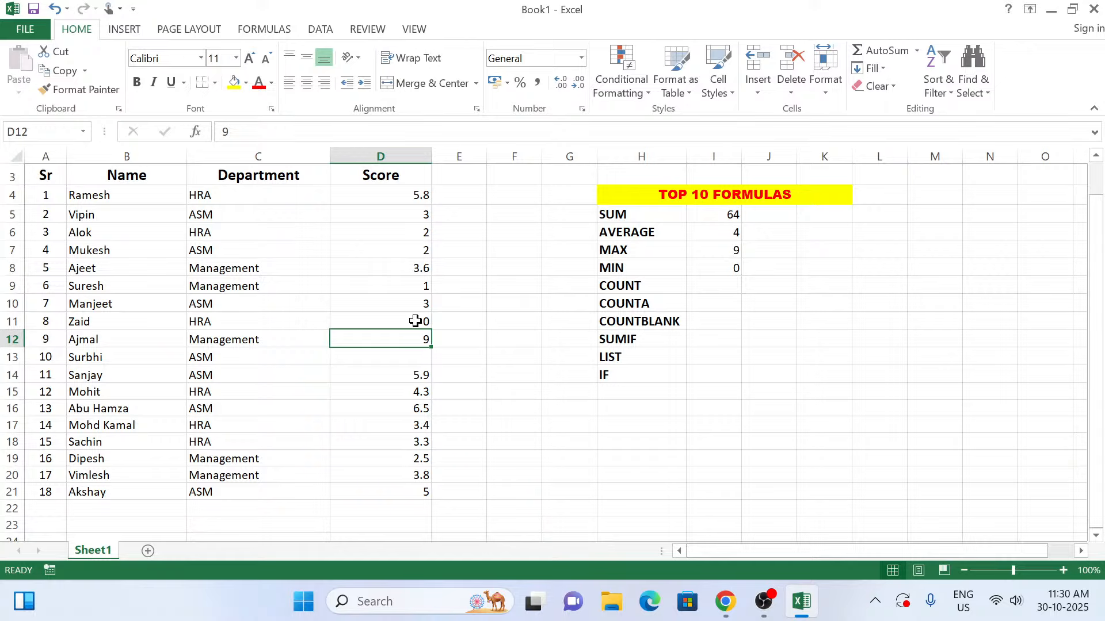
left_click(718, 275)
key("Delete")
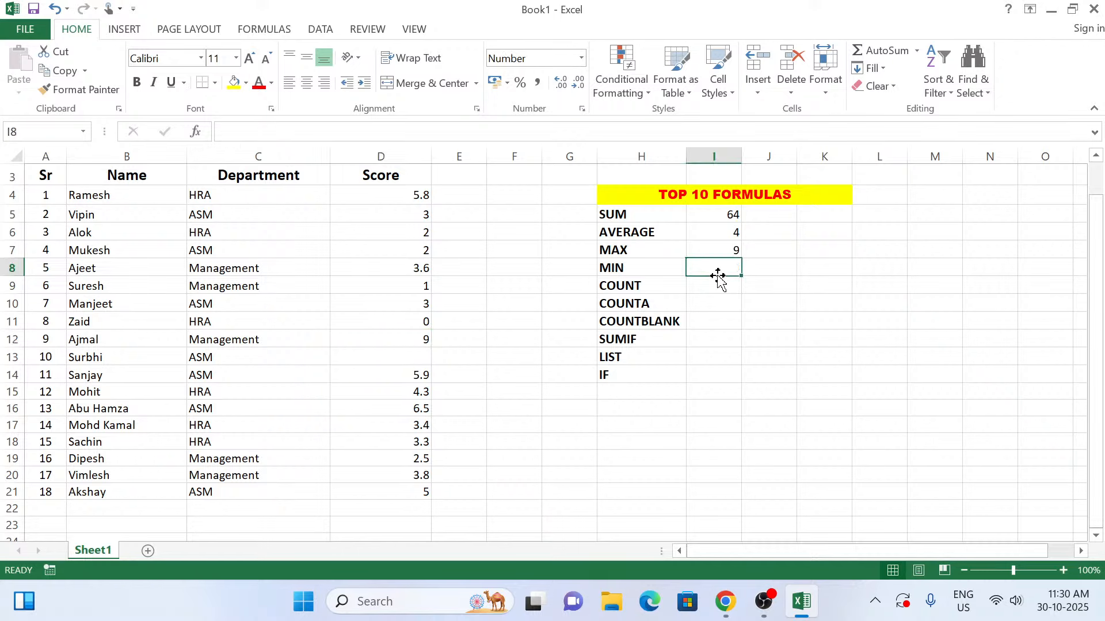
Re-enter =MIN(D4:D21) in I8 using F8 to extend the range, returning 0
type("=")
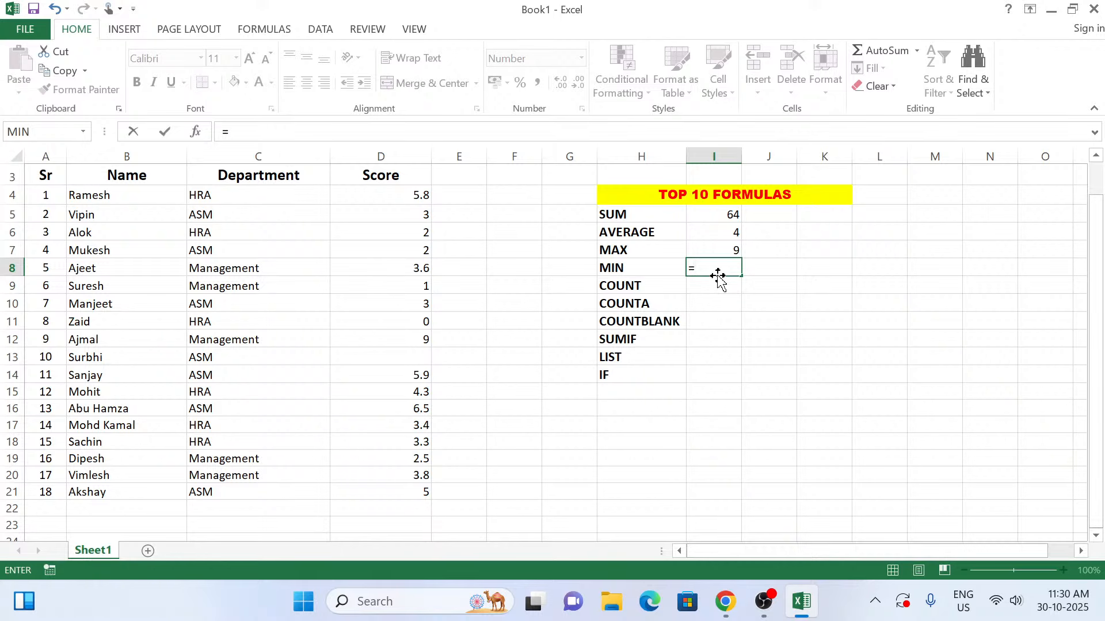
type("M")
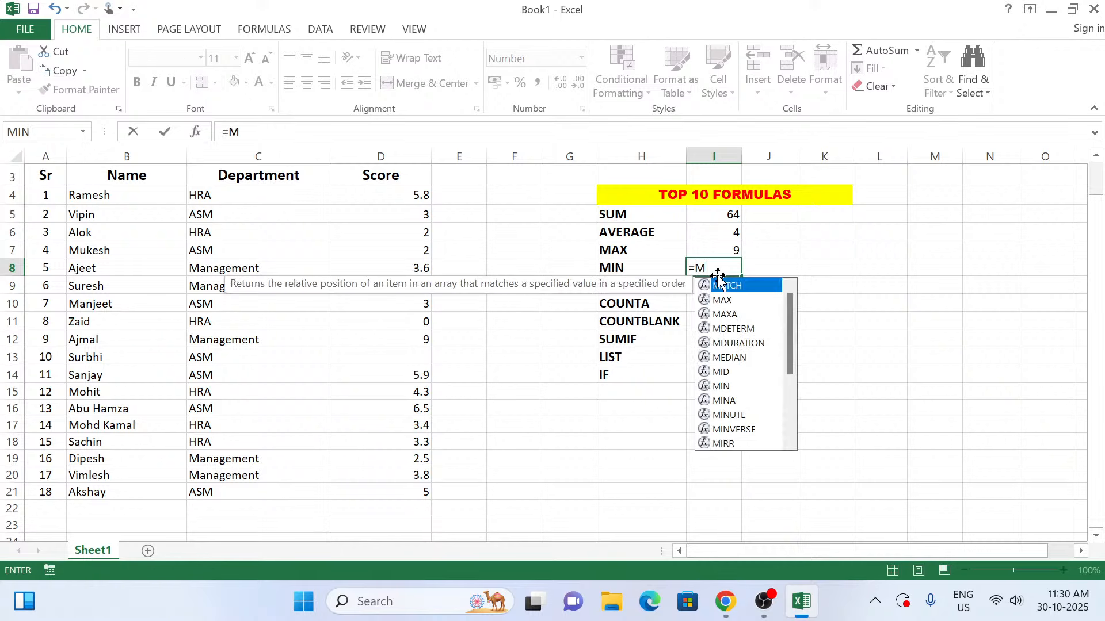
type("IN(")
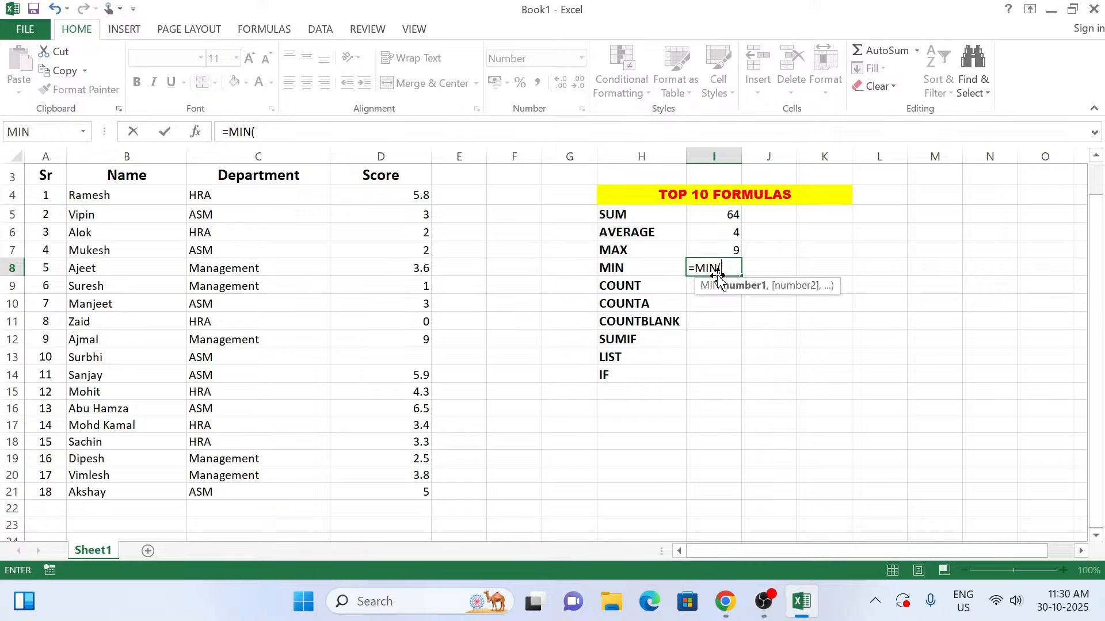
left_click(410, 198)
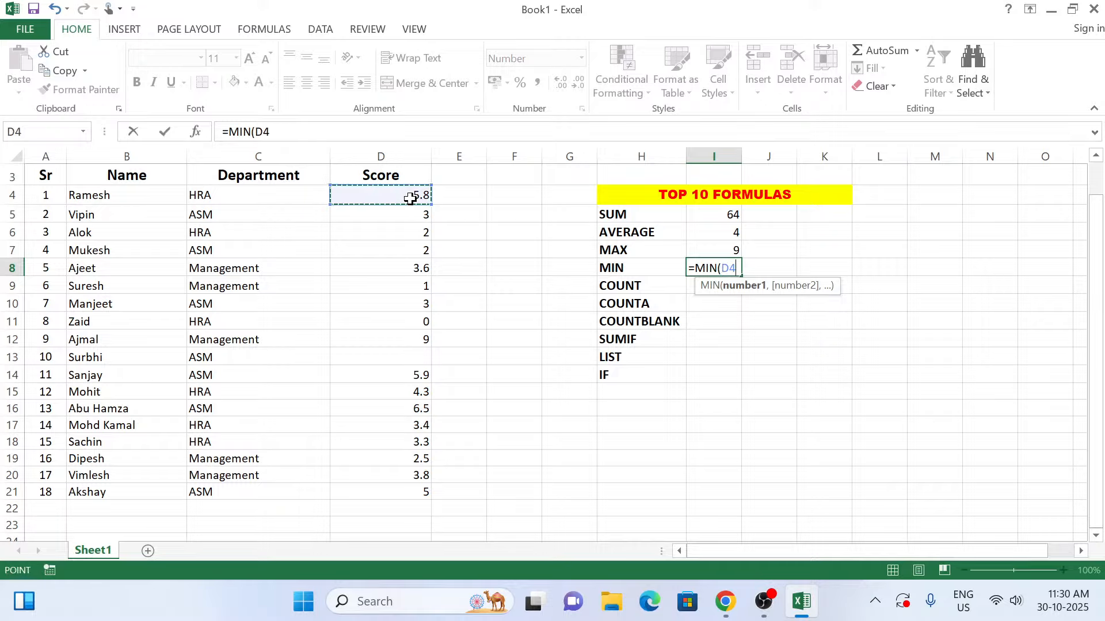
key("F8")
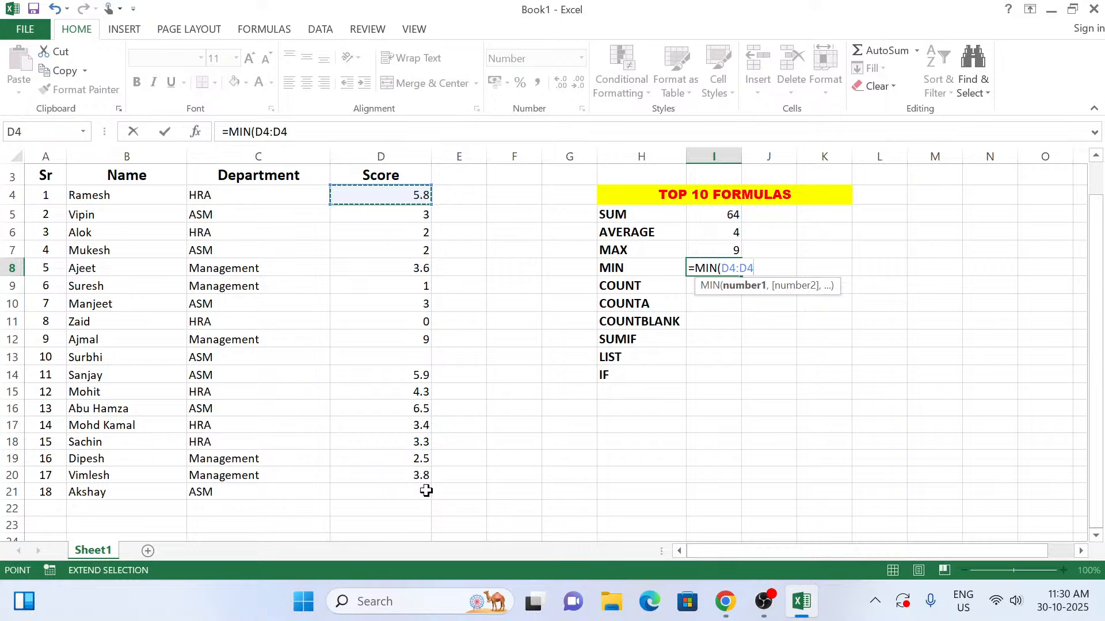
left_click(425, 491)
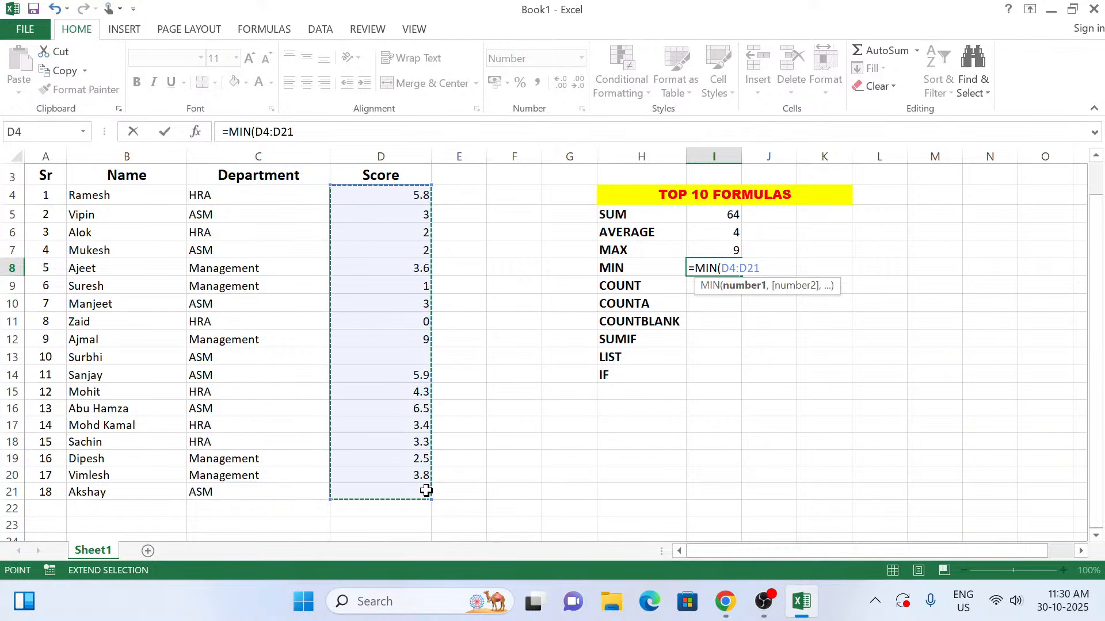
type(")")
key("Return")
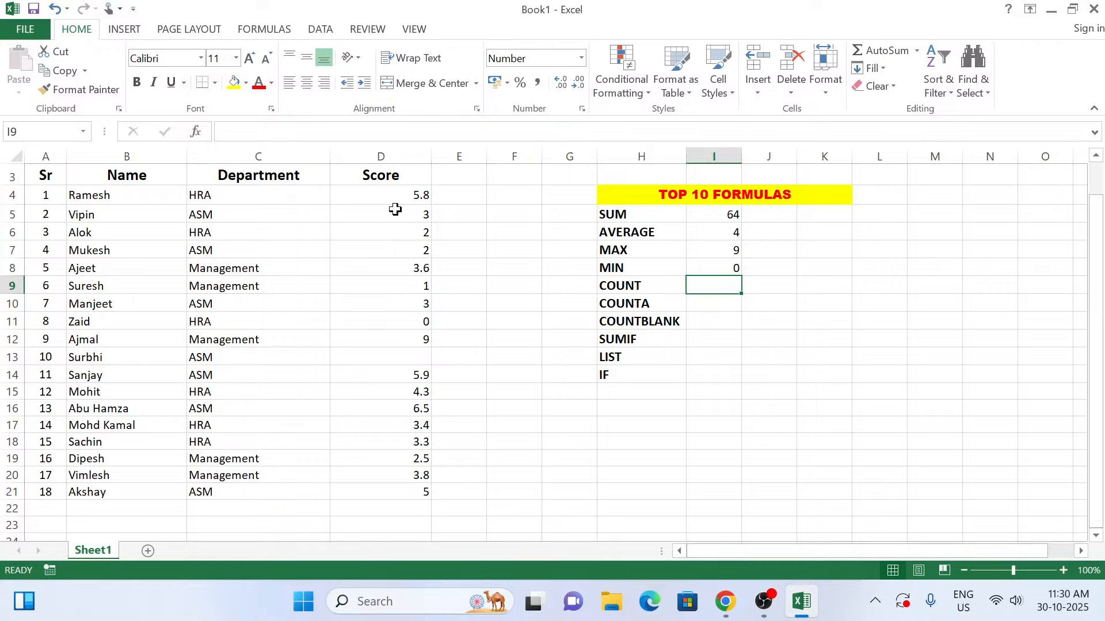
Enter =COUNT(D4:D21) in I9, counting 17 numeric scores
type("=")
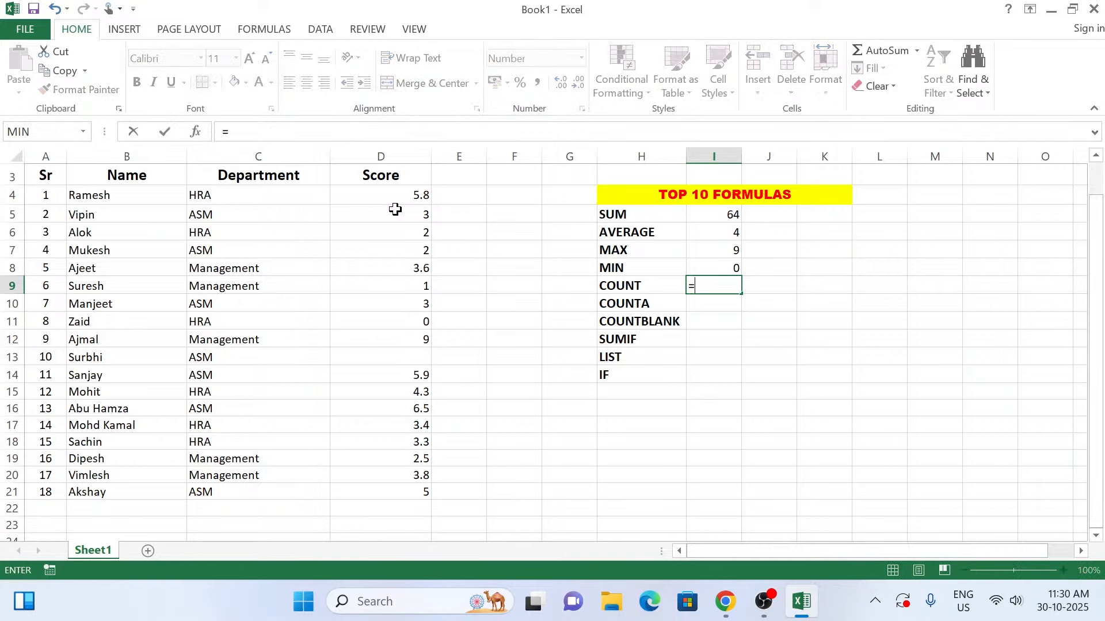
type("COUN")
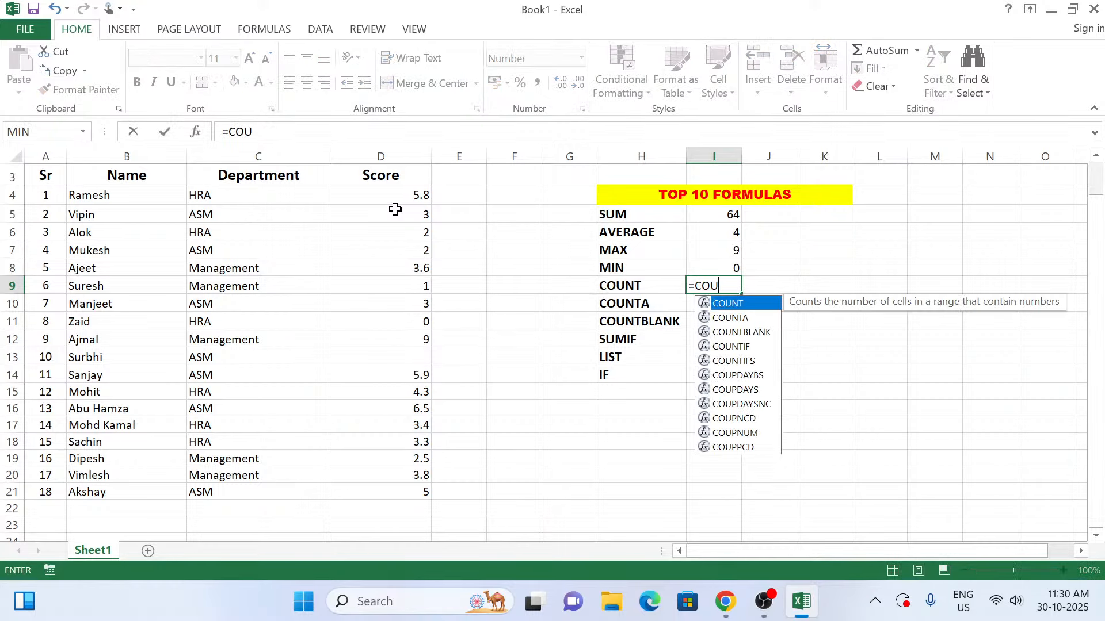
double_click(746, 305)
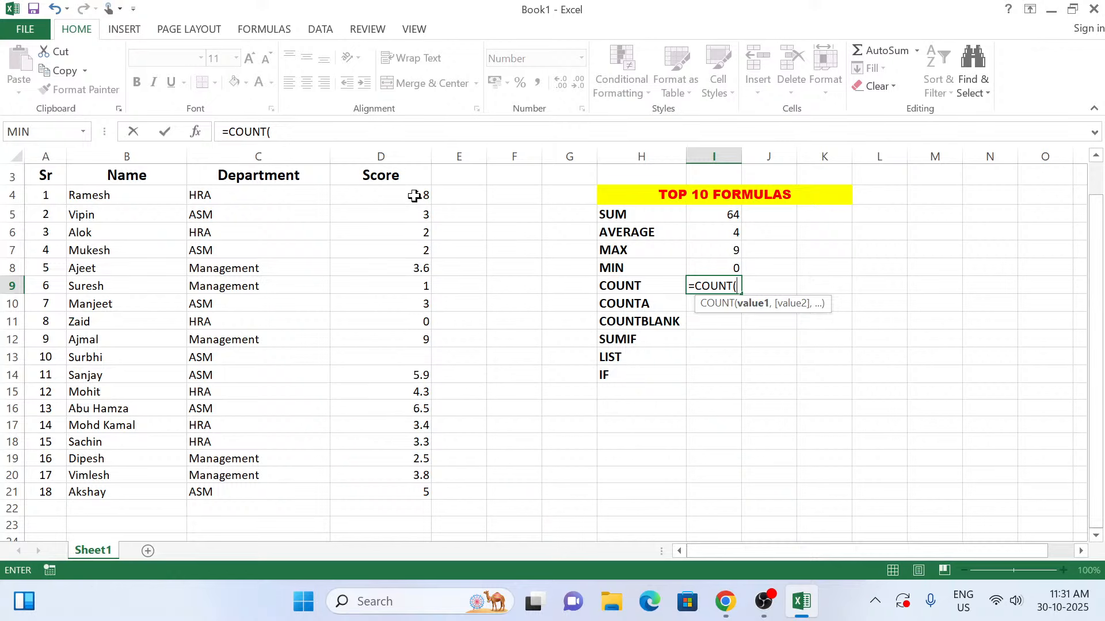
left_click_drag(413, 195, 409, 498)
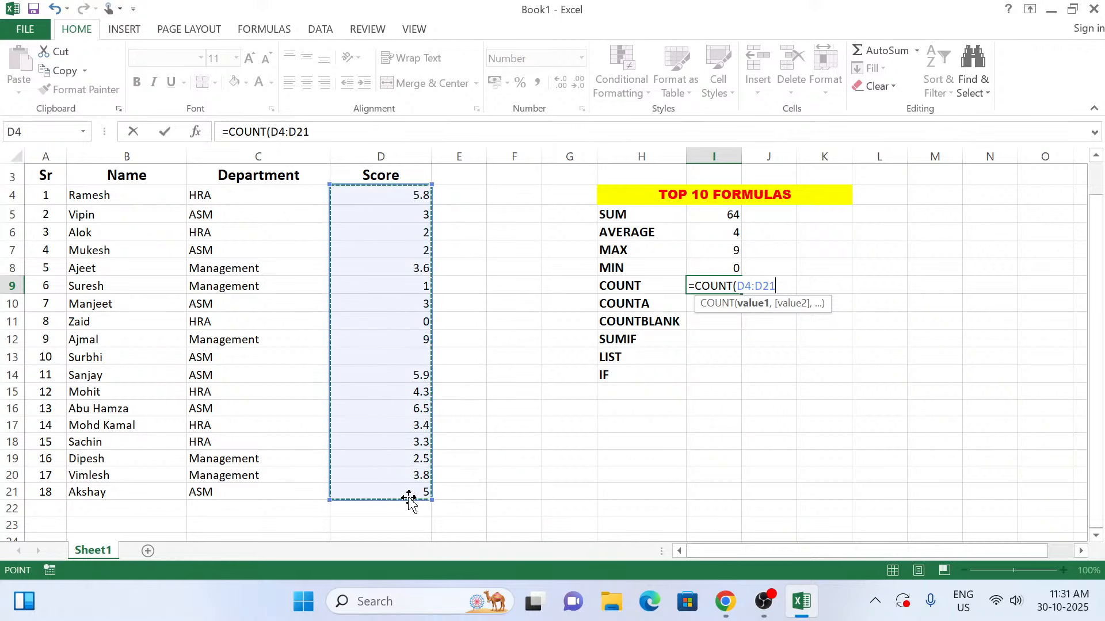
type(")")
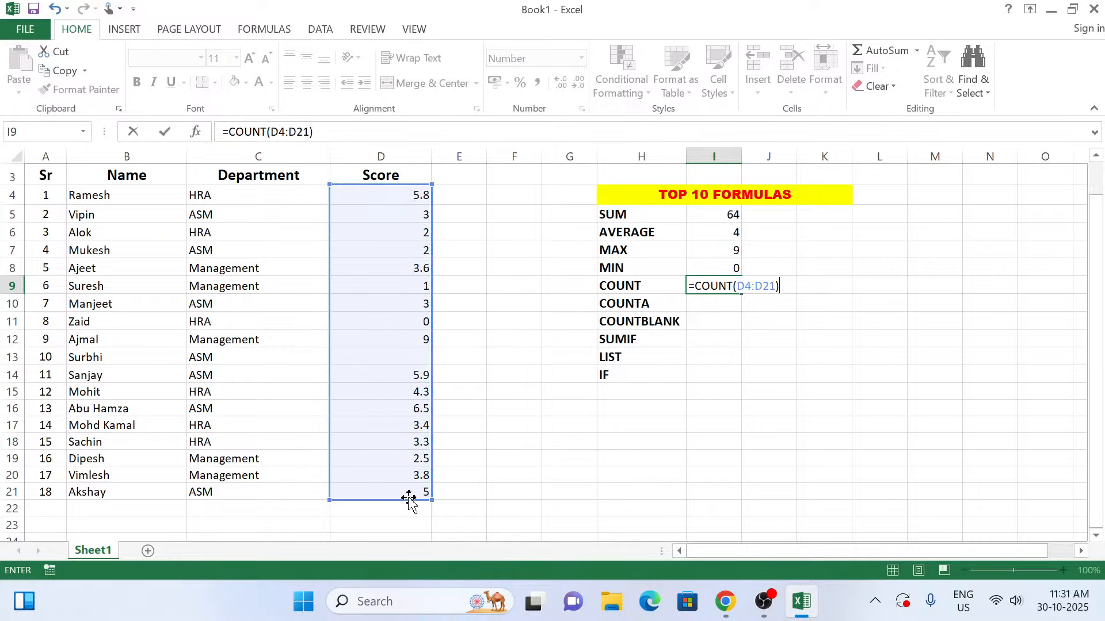
key("Return")
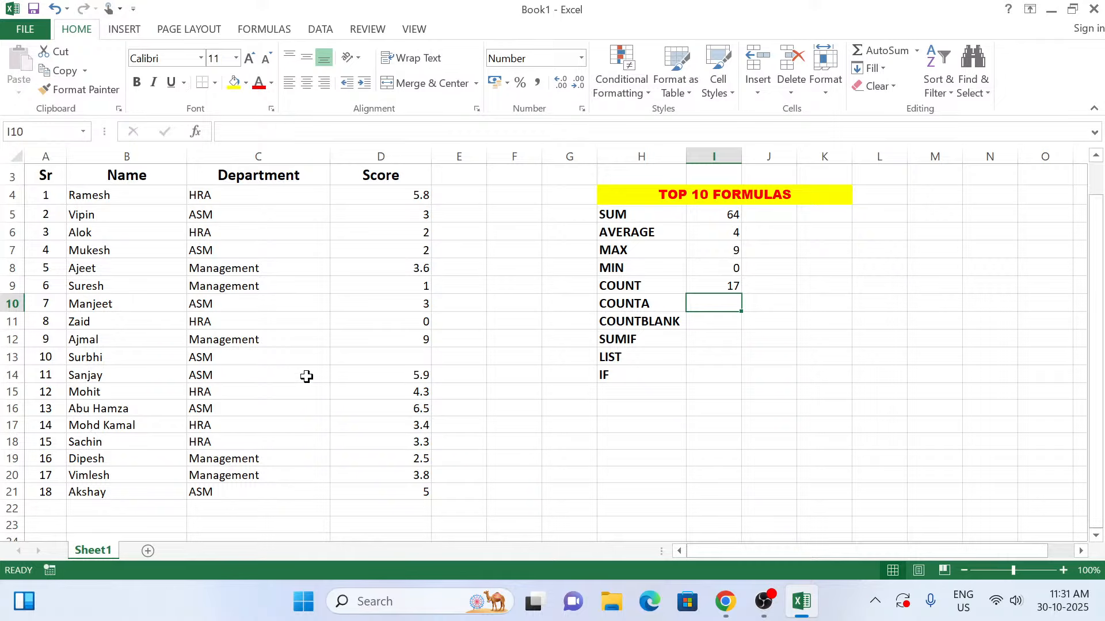
Enter 9 as the missing score in D13, bringing SUM to 73
left_click(403, 361)
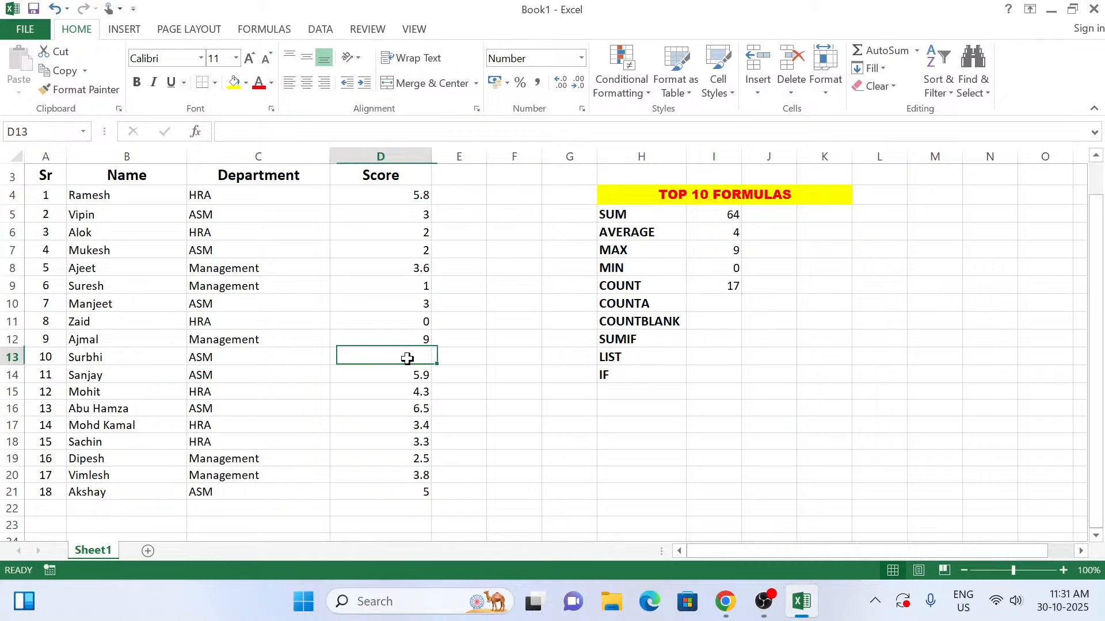
type("9")
key("Return")
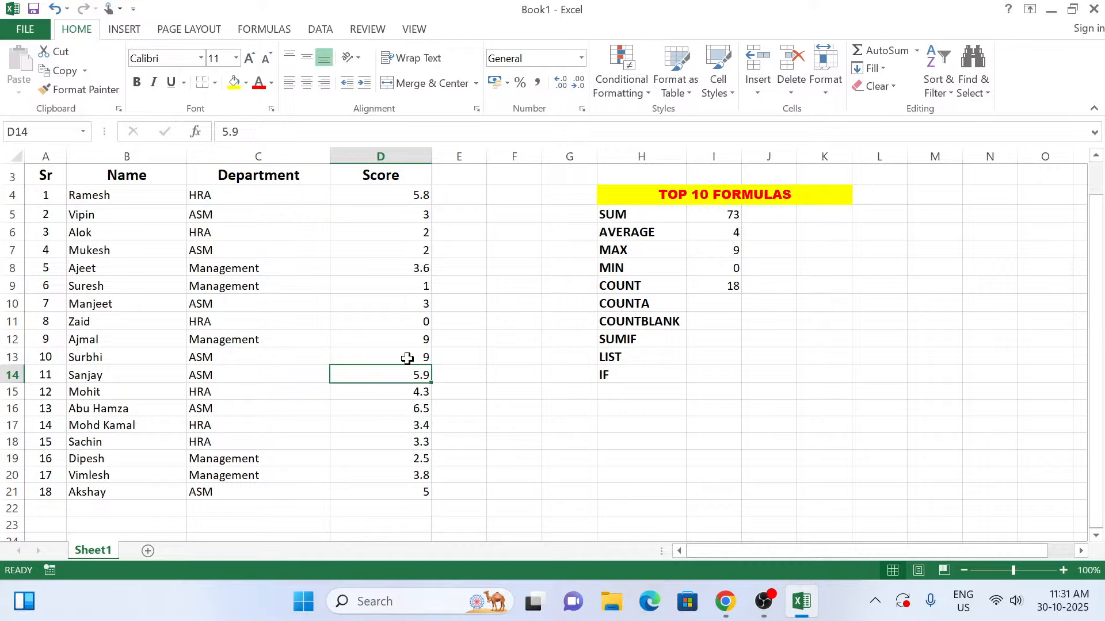
Clear the COUNT formula in I9 and begin retyping it as =COUNT(
left_click(730, 287)
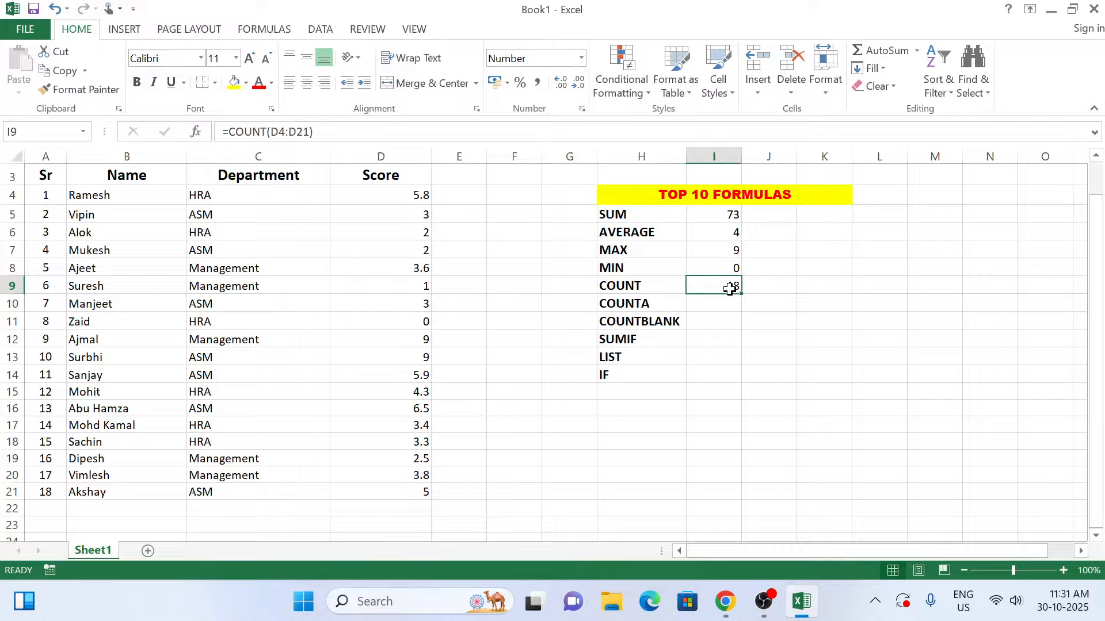
key("Delete")
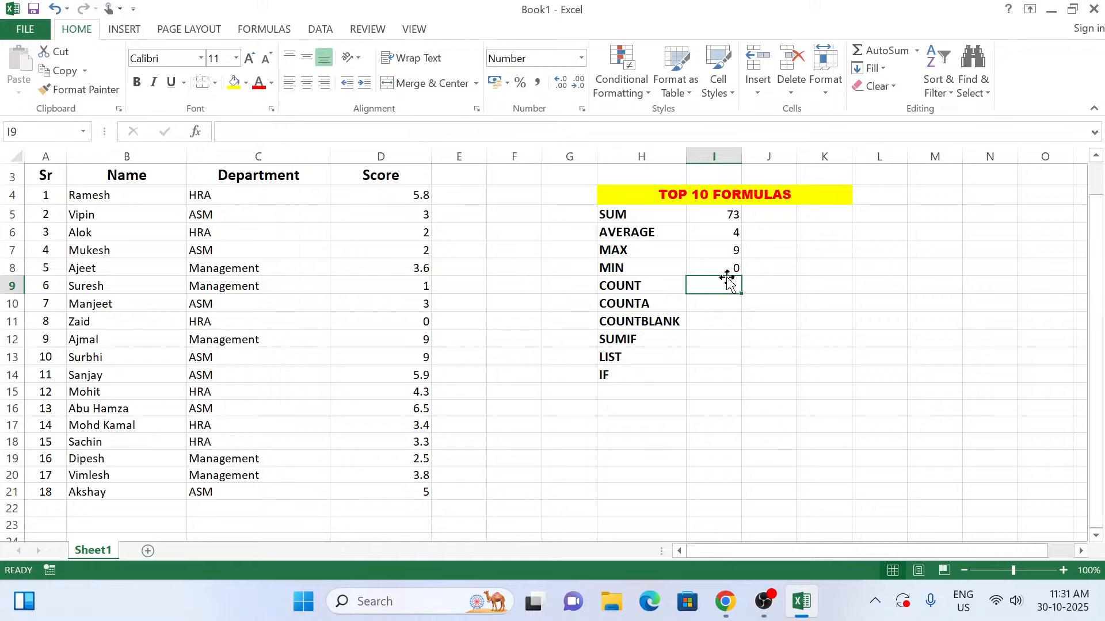
type("=COUNT")
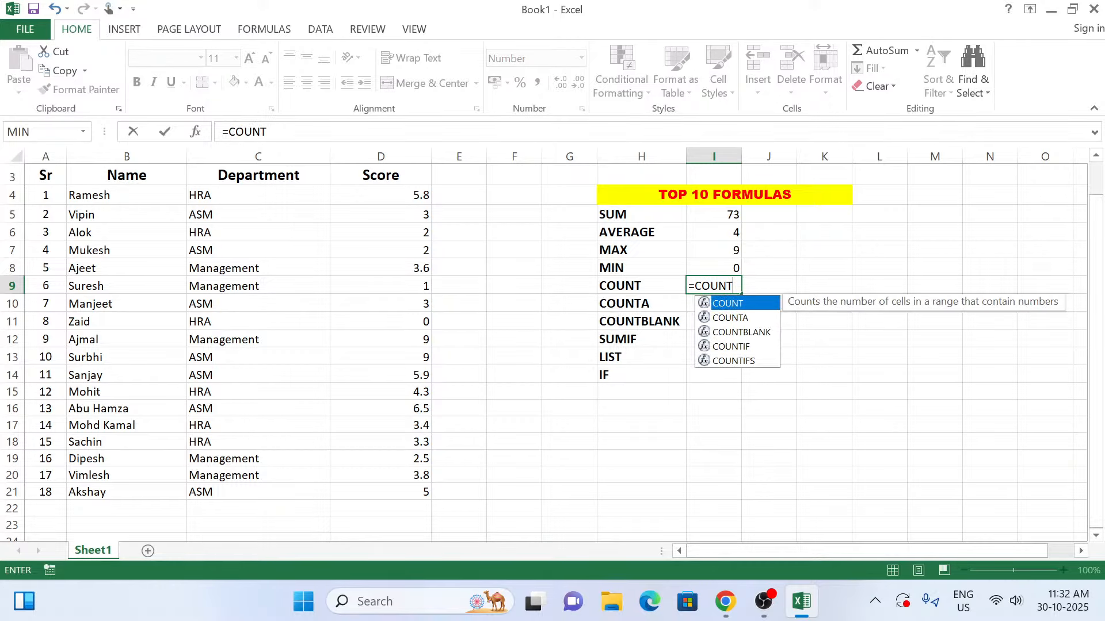
type("(")
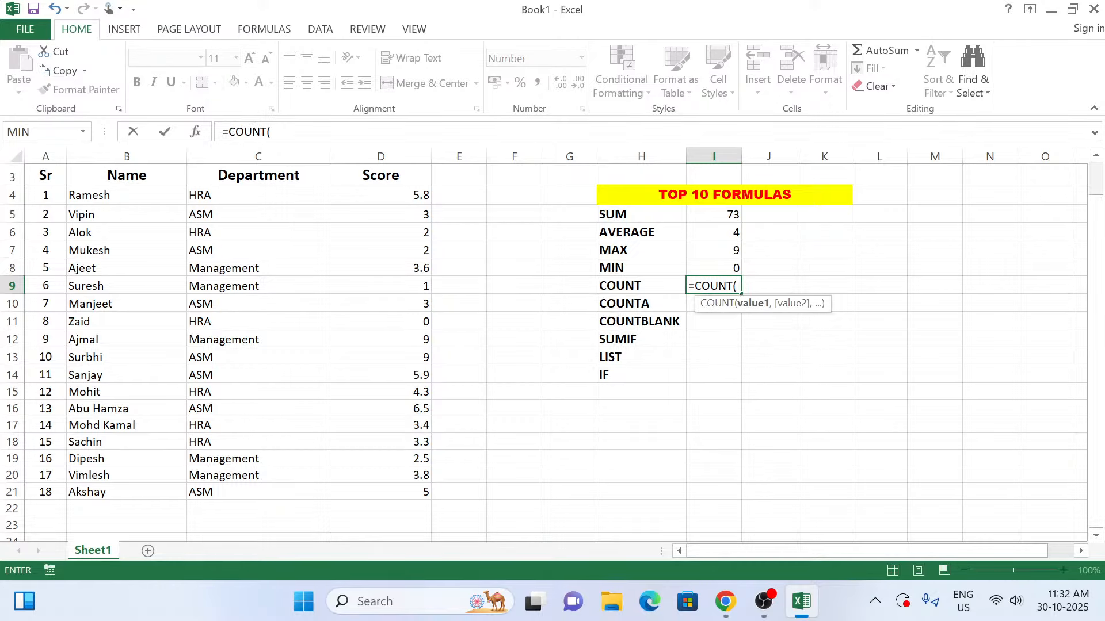
Complete =COUNT(D4:D21) in I9, getting 18, then clear the cell
left_click_drag(402, 197, 413, 500)
type(")")
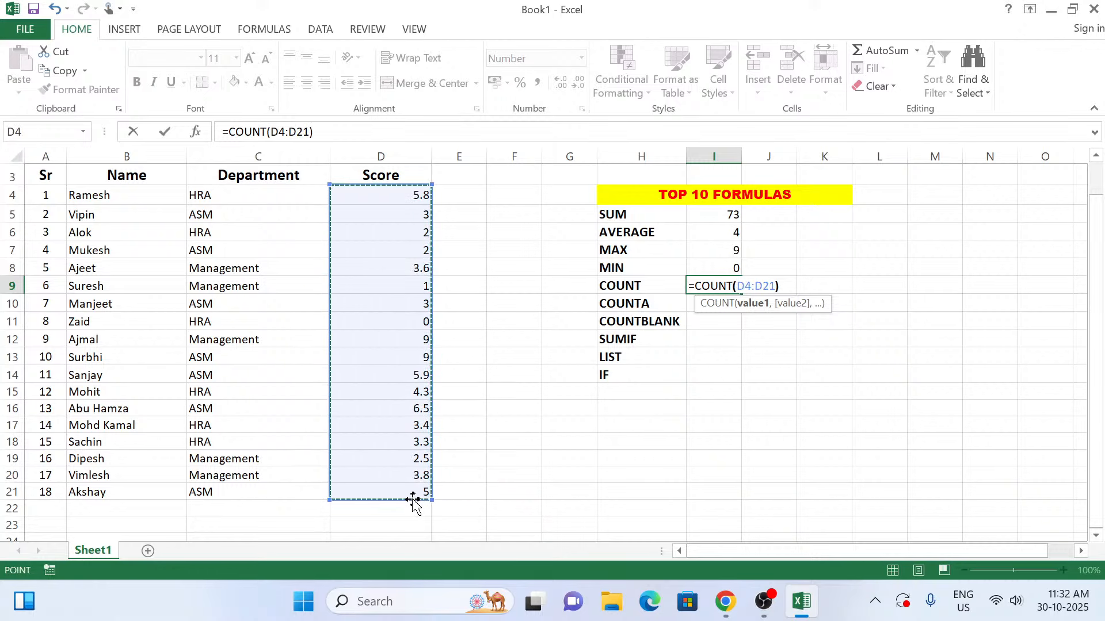
key("Return")
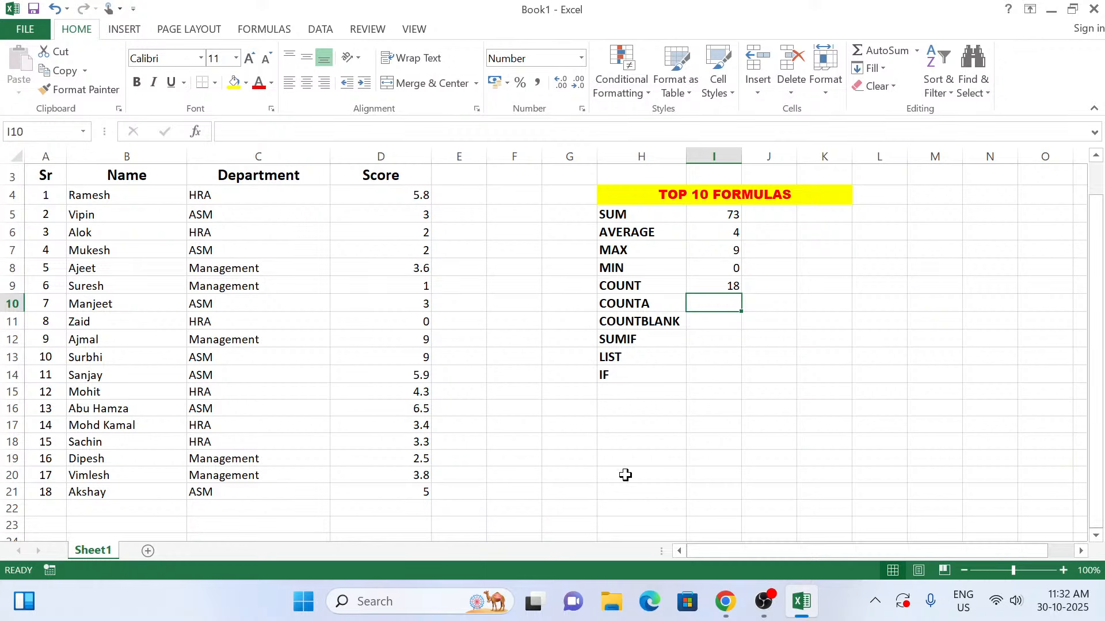
left_click(711, 288)
key("Delete")
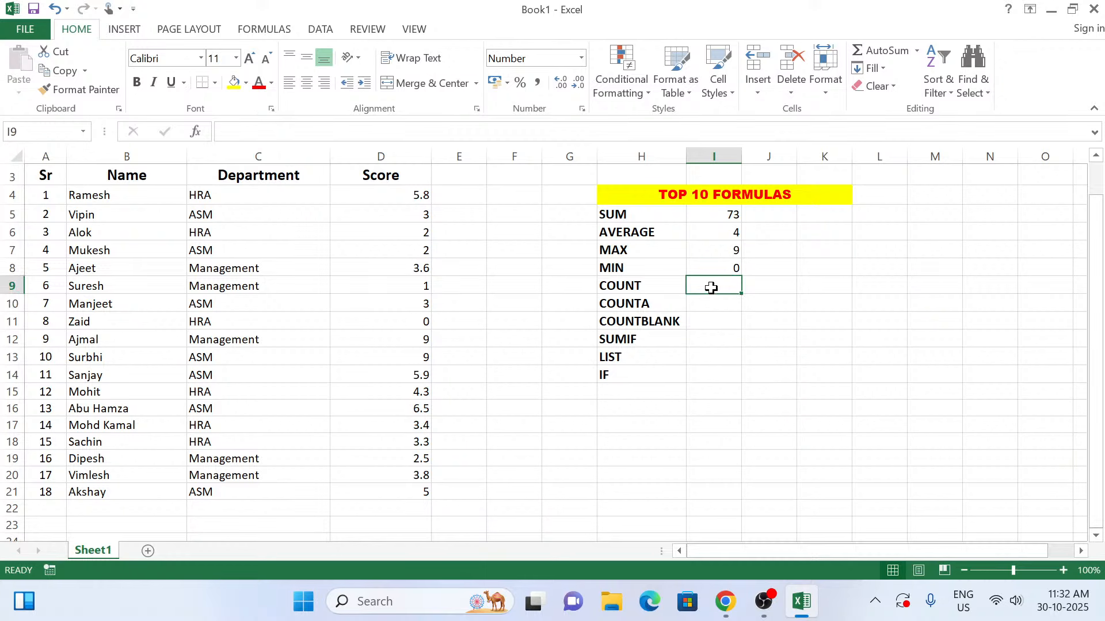
Rebuild the count in I9 with AutoSum Count Numbers over D4:D21, then delete it again
left_click(917, 52)
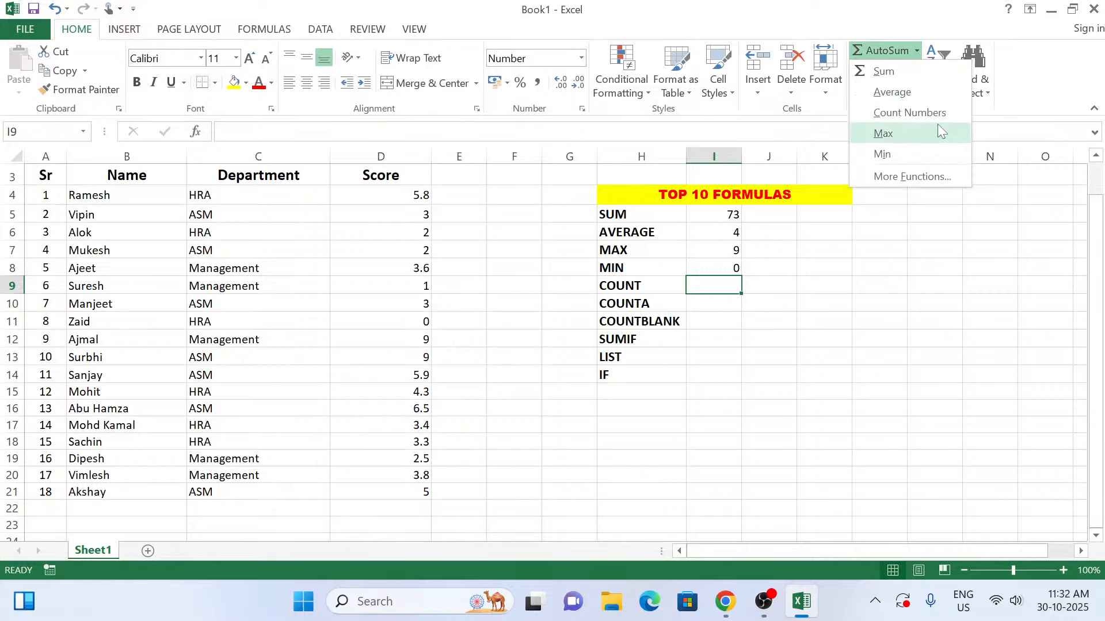
left_click(909, 113)
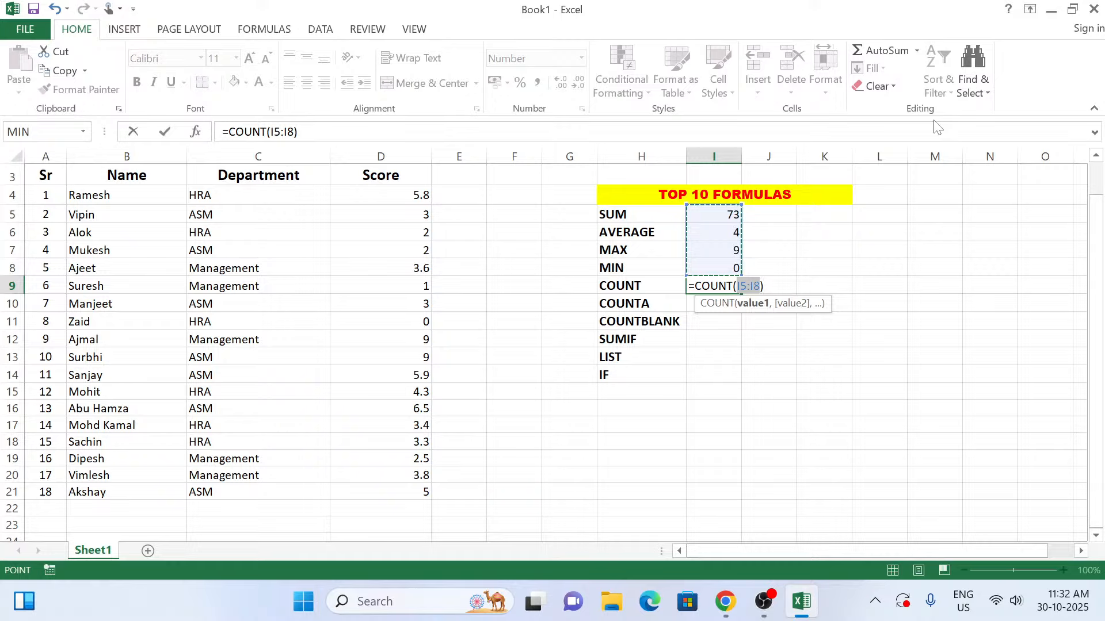
left_click_drag(424, 196, 422, 492)
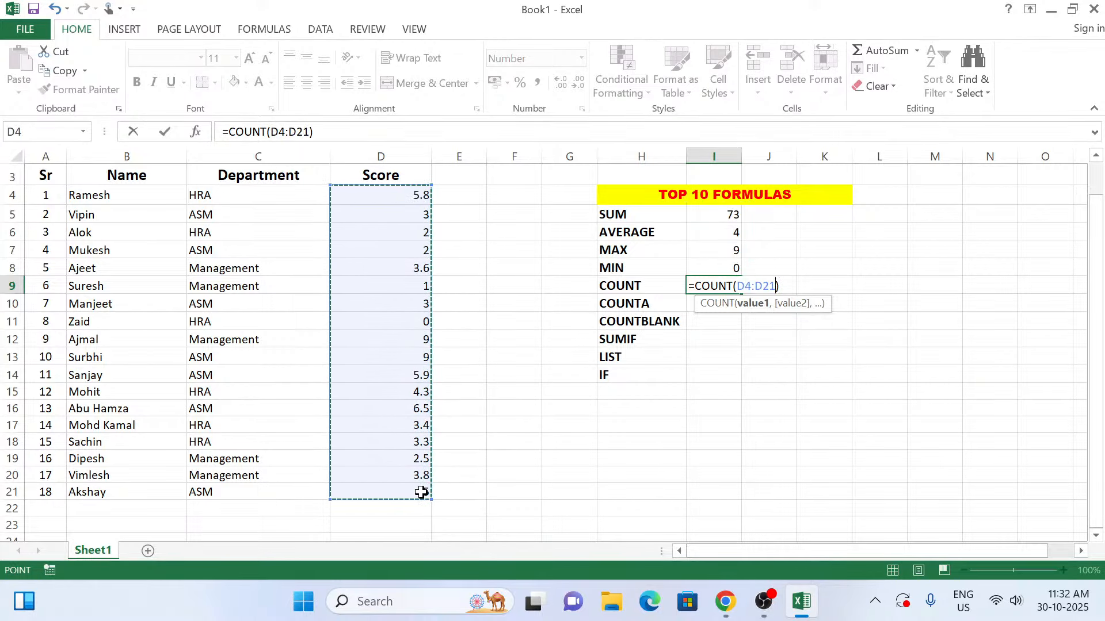
key("Return")
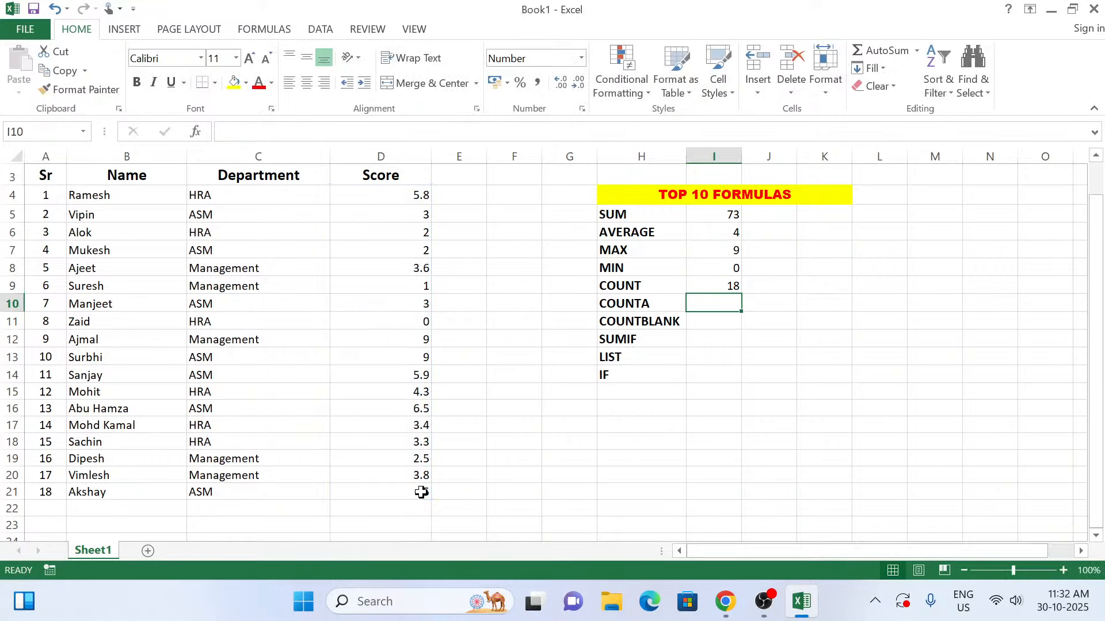
left_click(714, 289)
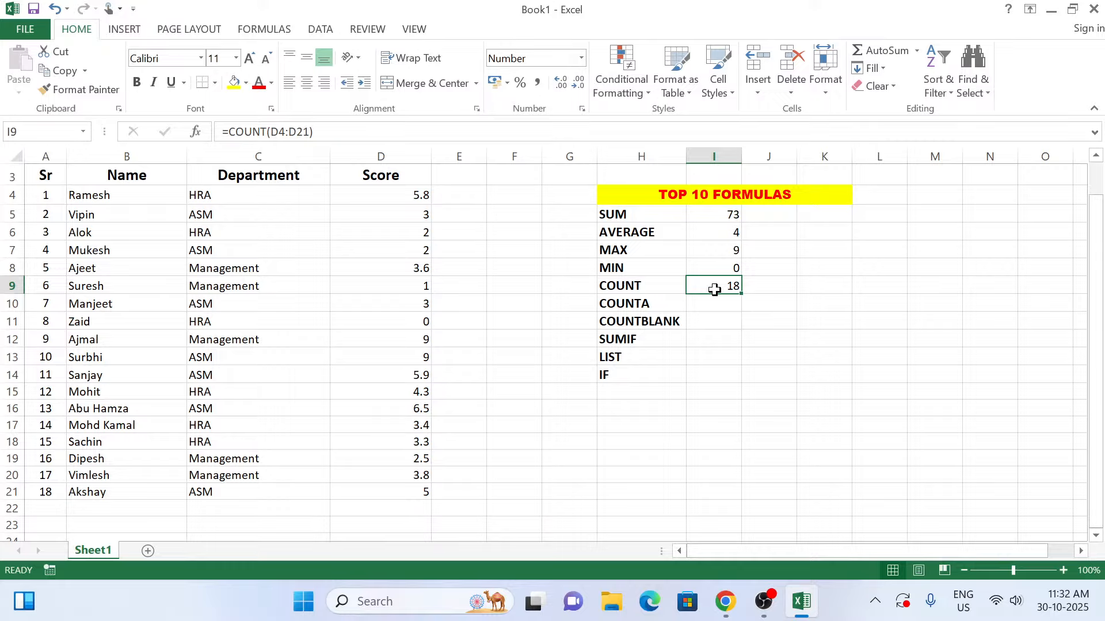
key("Delete")
Insert =COUNT(D4:D21) in I9 through the Insert Function dialog, returning 18
left_click(196, 132)
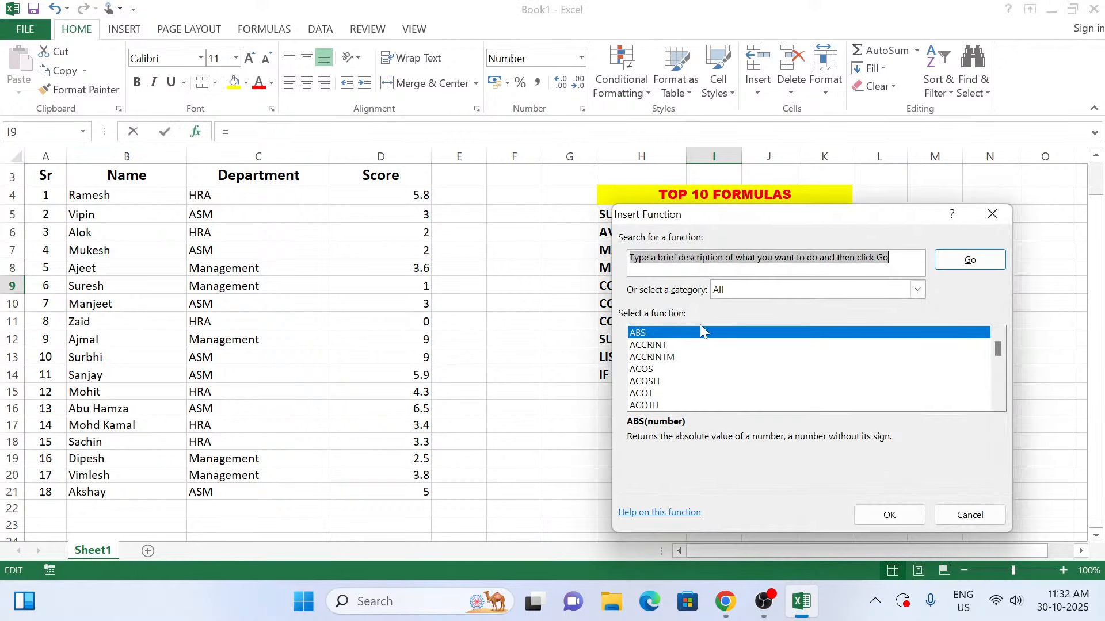
left_click(779, 289)
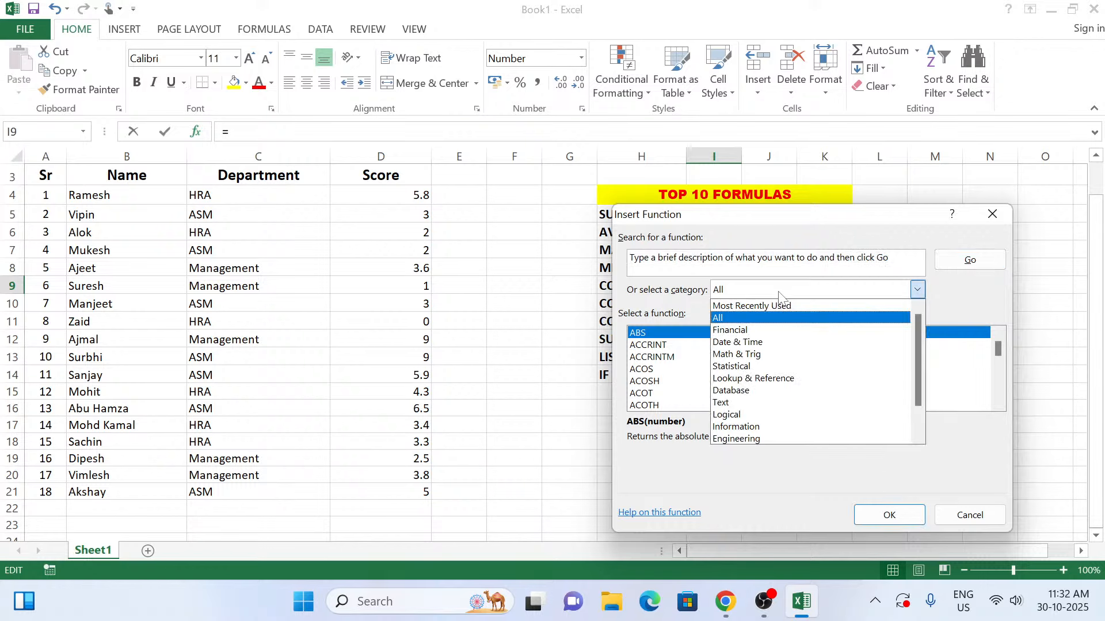
left_click(777, 310)
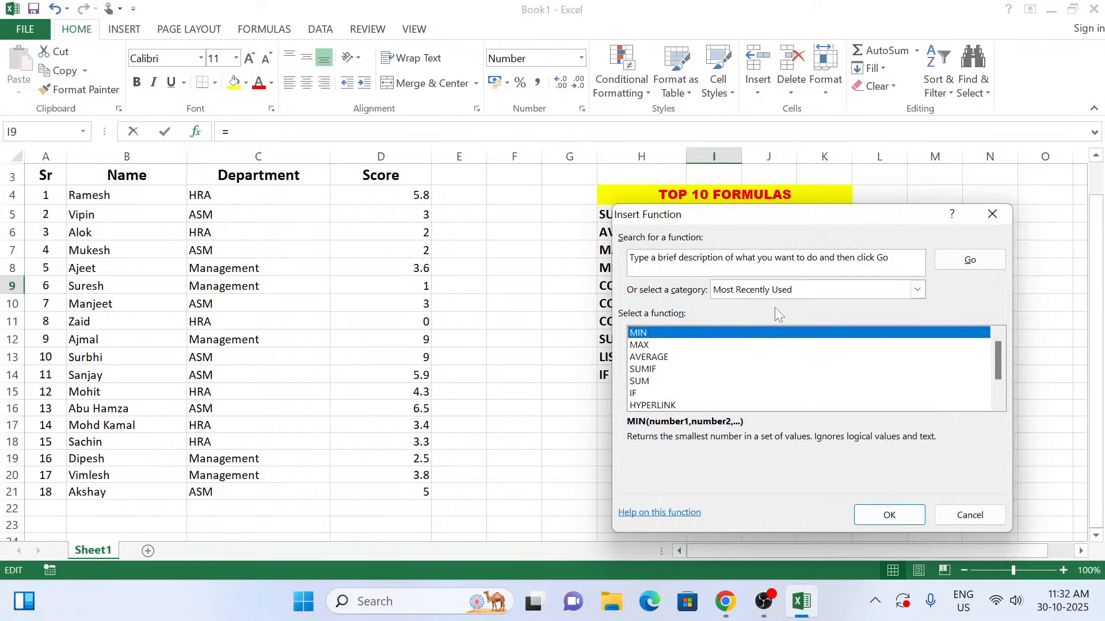
left_click(677, 393)
left_click(999, 406)
left_click(1000, 406)
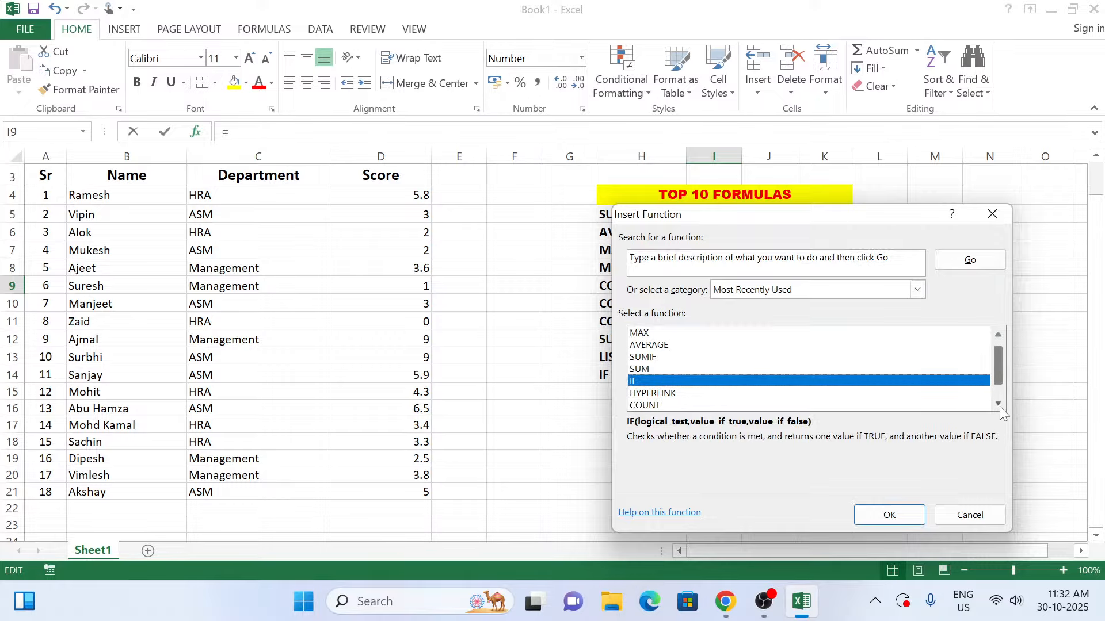
left_click(1000, 406)
left_click(657, 382)
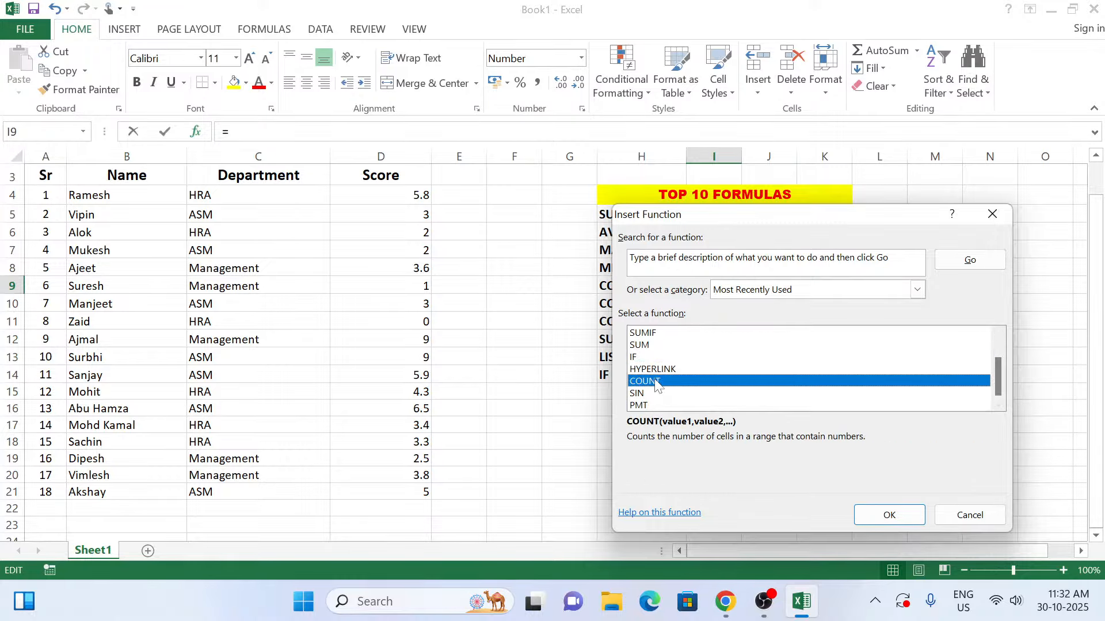
left_click(888, 515)
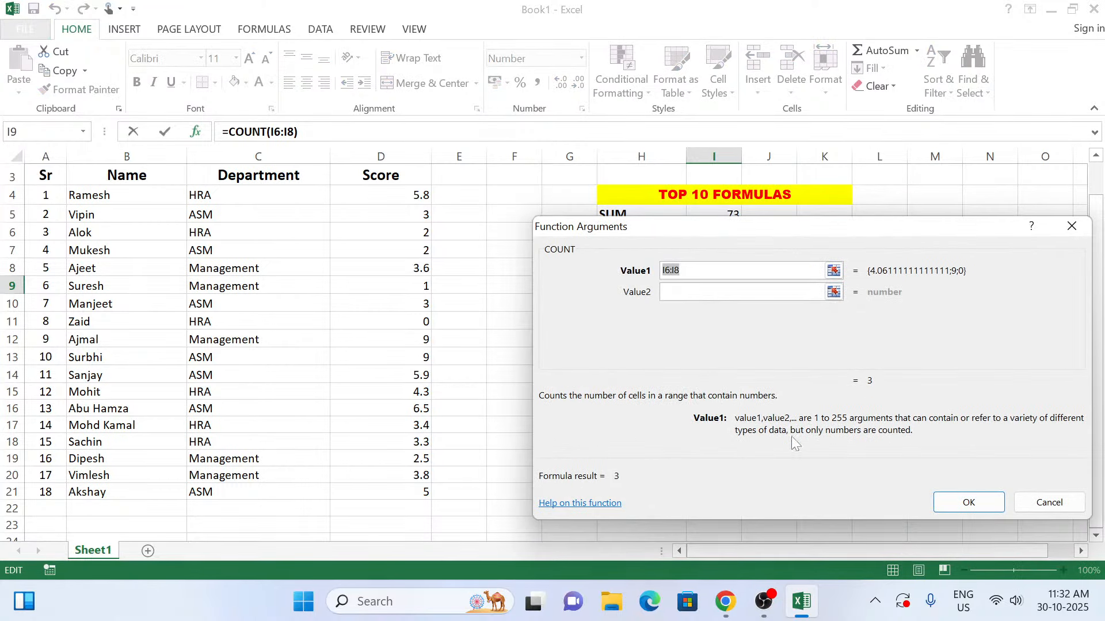
left_click_drag(418, 228, 425, 493)
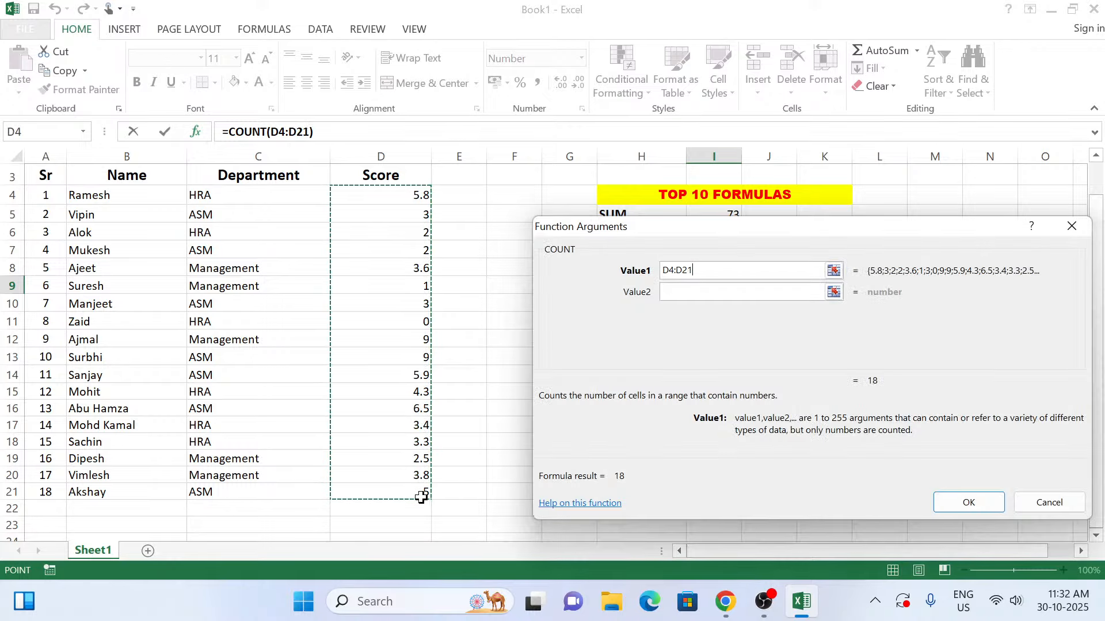
left_click(955, 501)
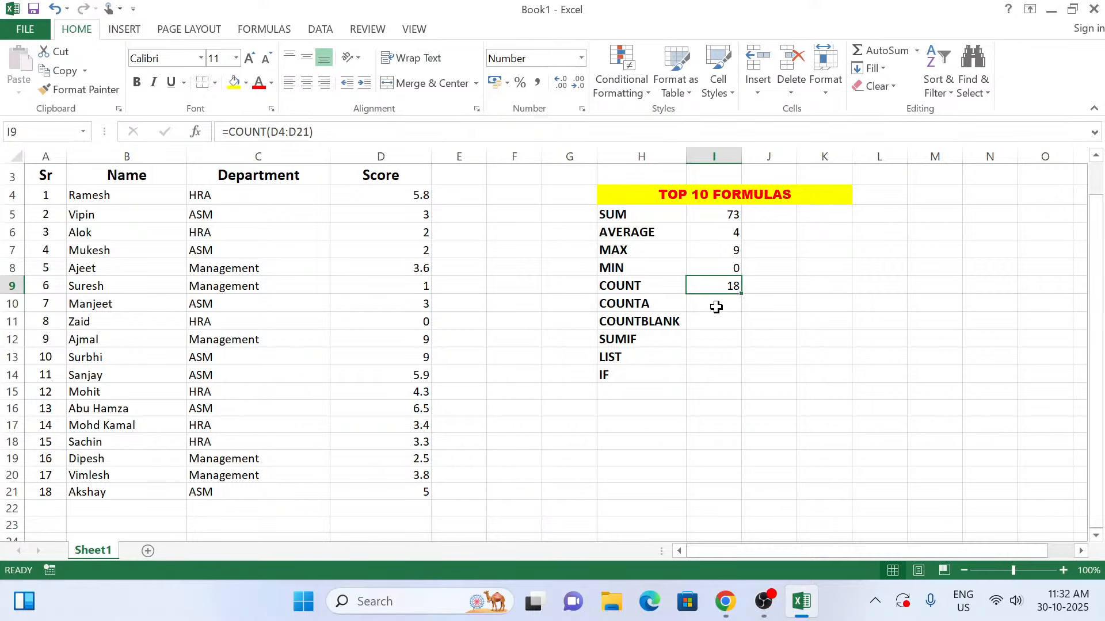
left_click(715, 307)
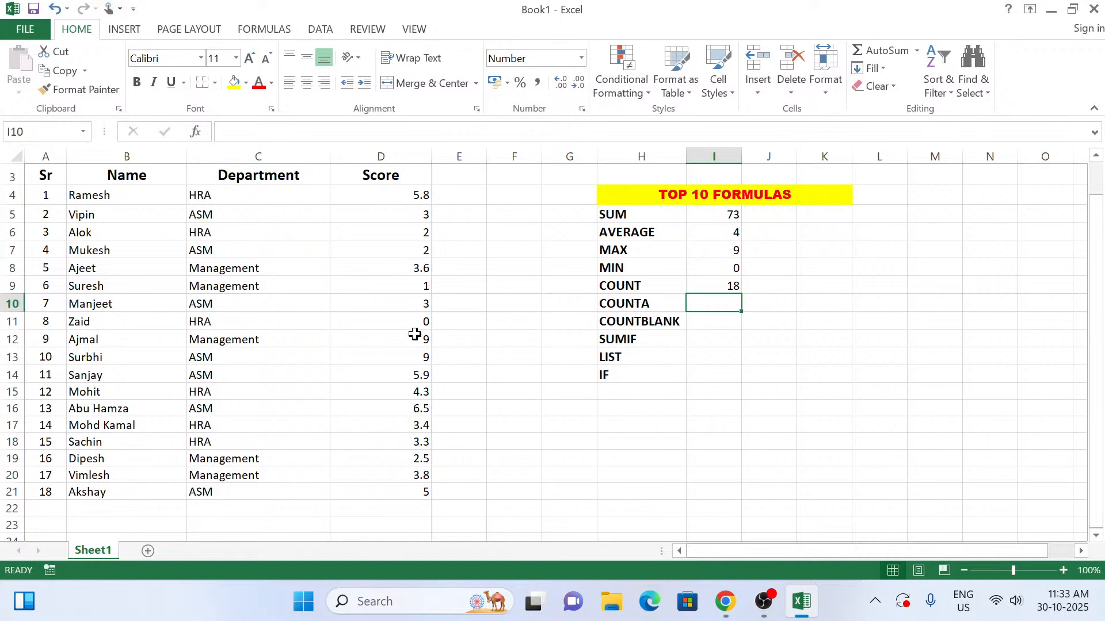
Empty the D13 score and enter =COUNTA(D4:D21) in I10, showing 17
left_click(411, 363)
key("Delete")
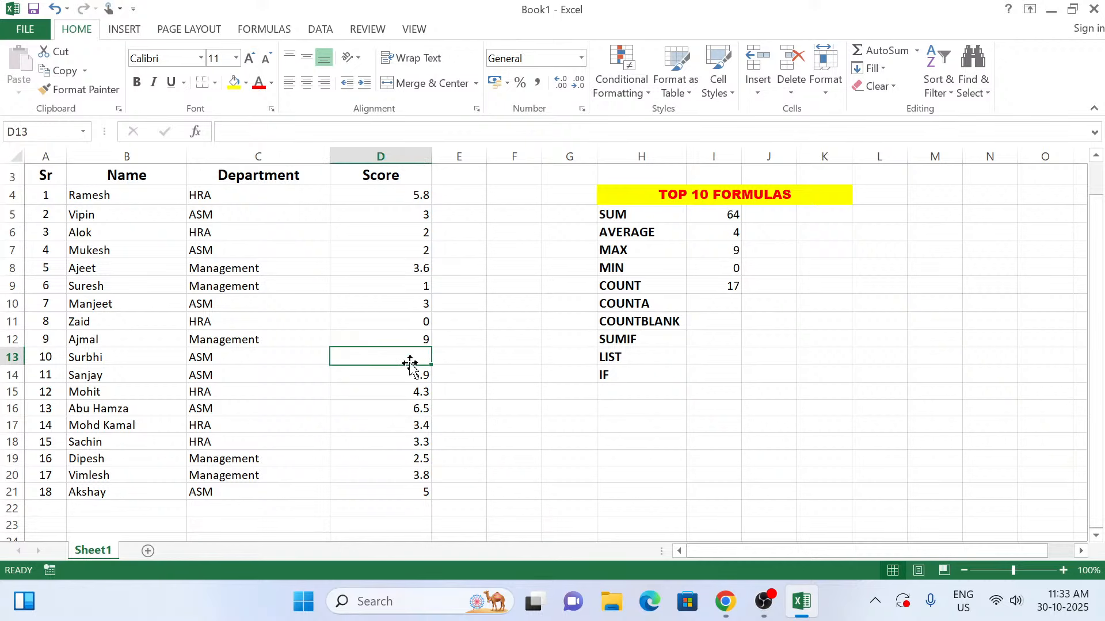
left_click(714, 304)
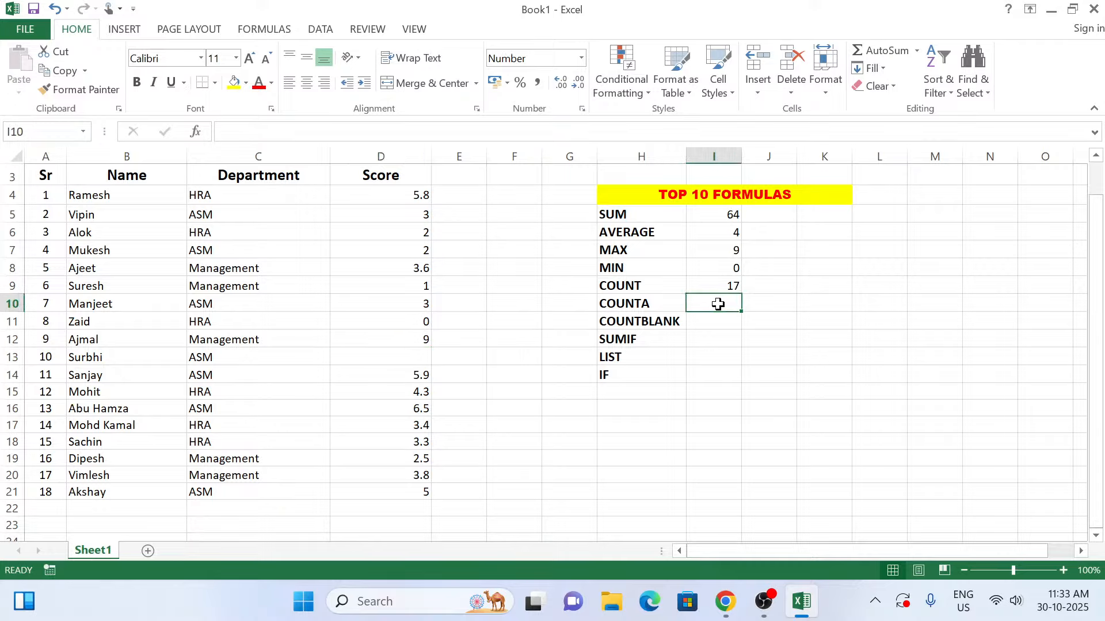
type("=COU")
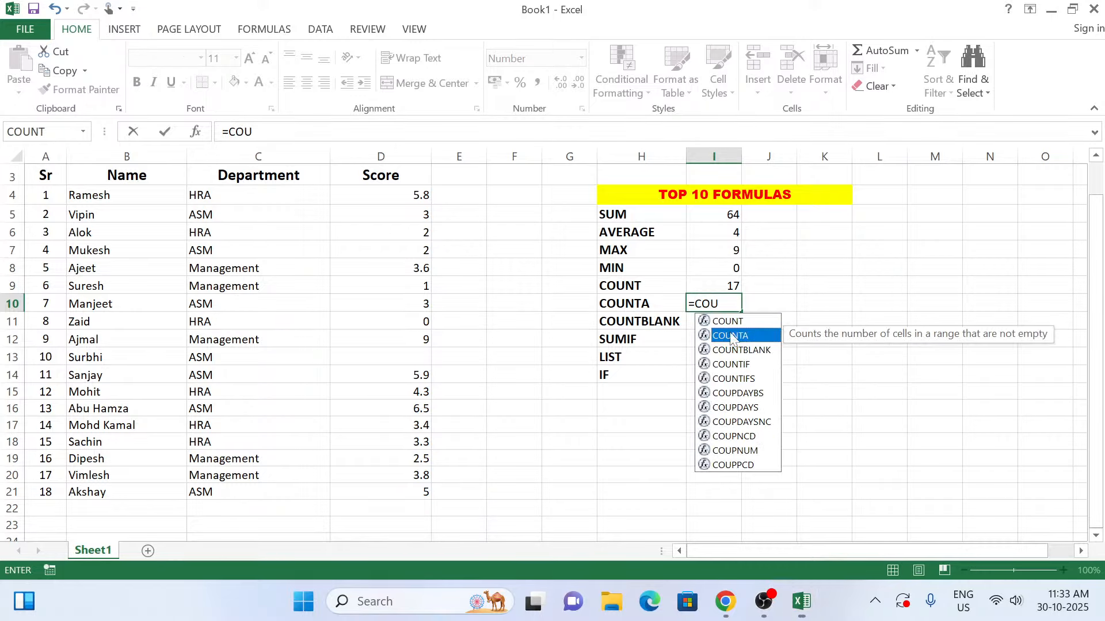
double_click(731, 335)
left_click_drag(419, 200, 422, 491)
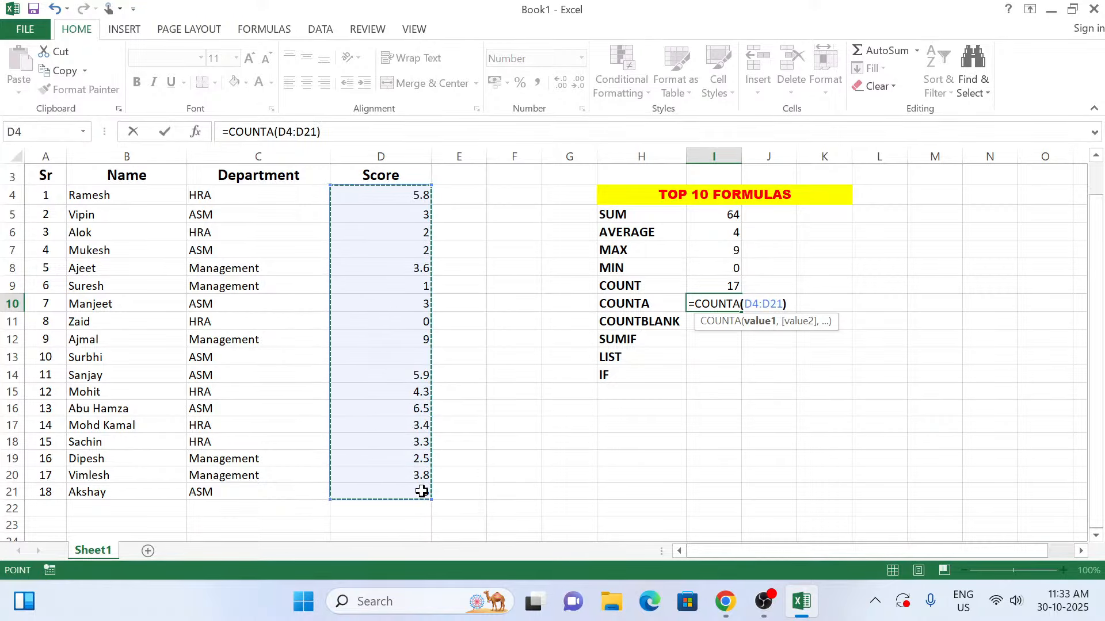
key("Return")
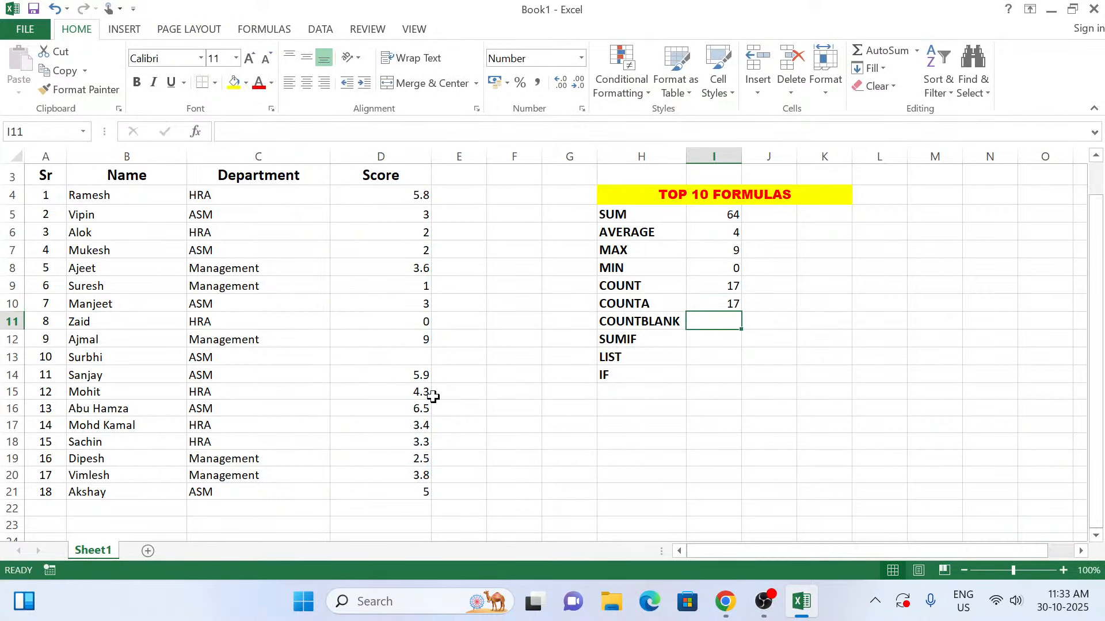
Enter a dash as D7's score and check the resulting COUNT and COUNTA values
left_click(388, 357)
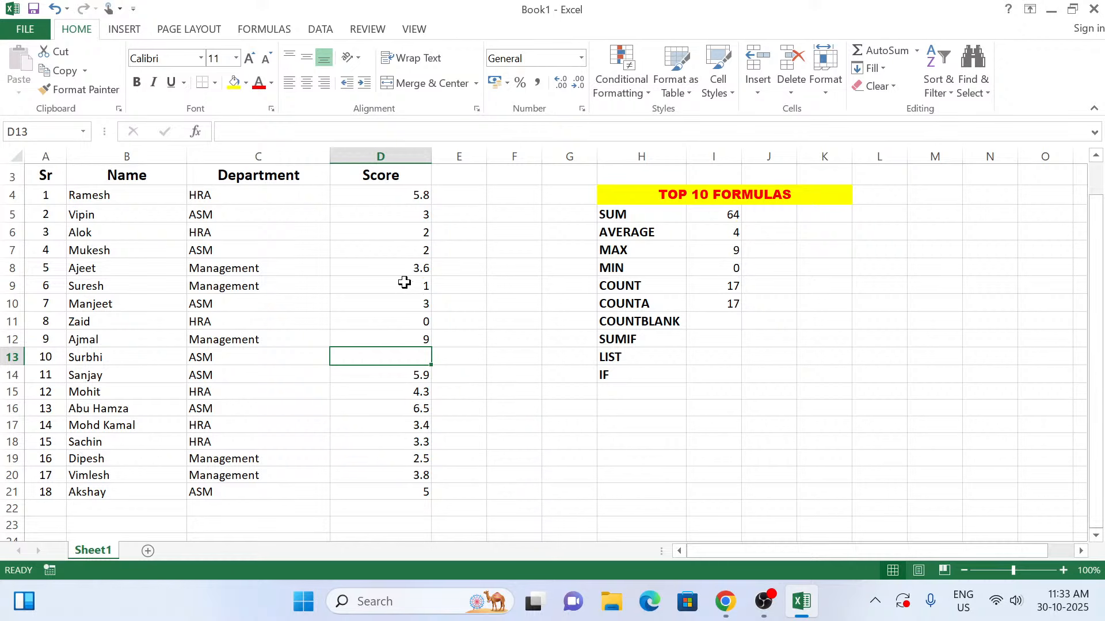
left_click(403, 254)
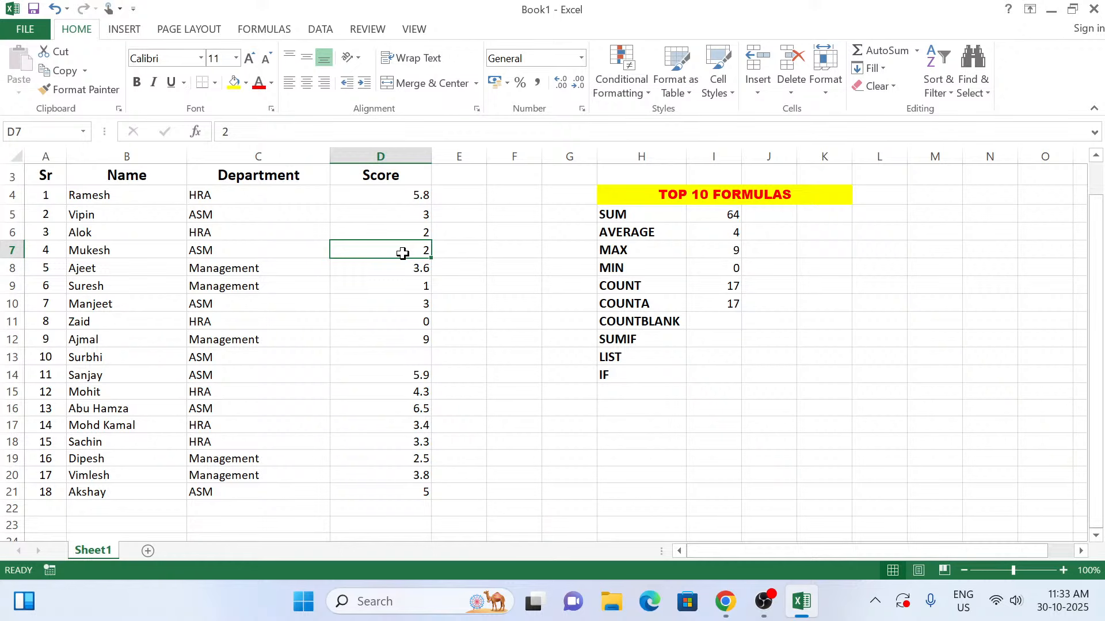
type("-")
key("Return")
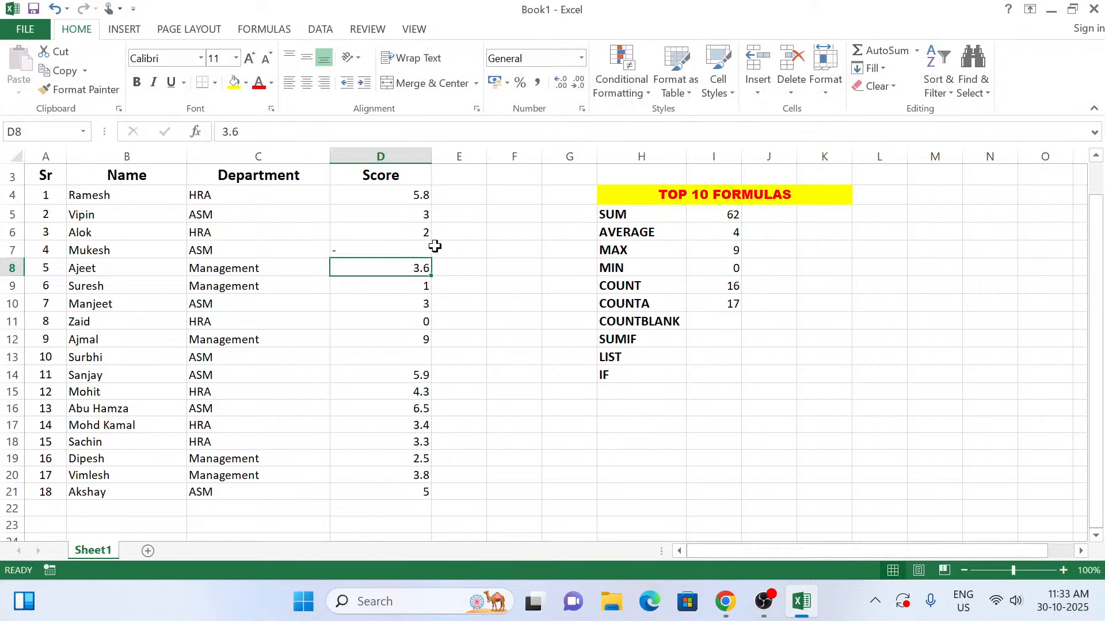
left_click(693, 289)
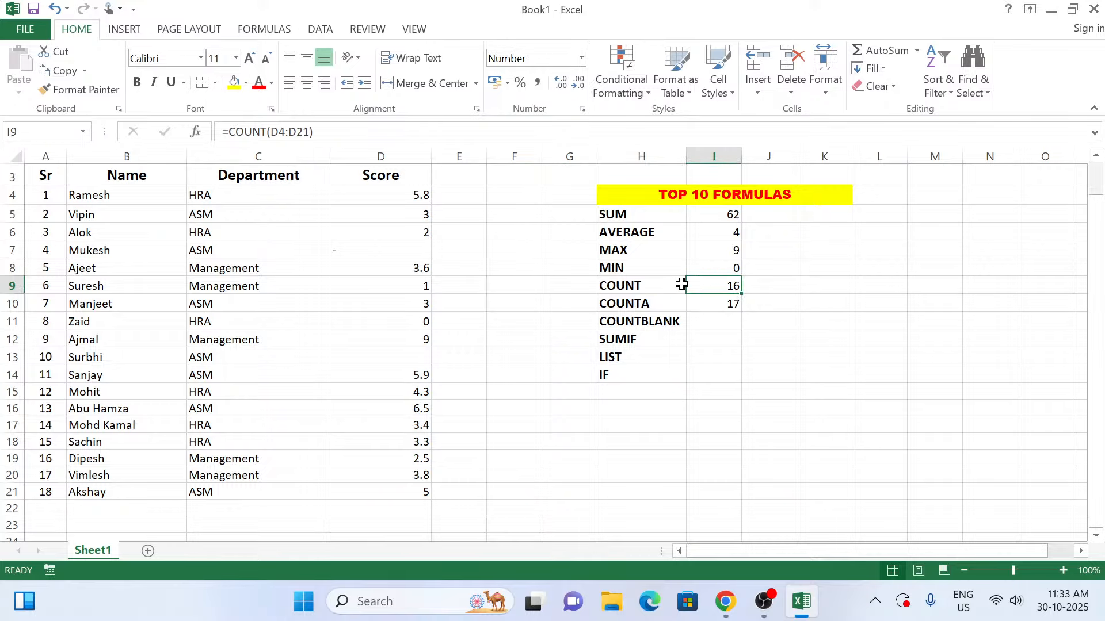
left_click(717, 305)
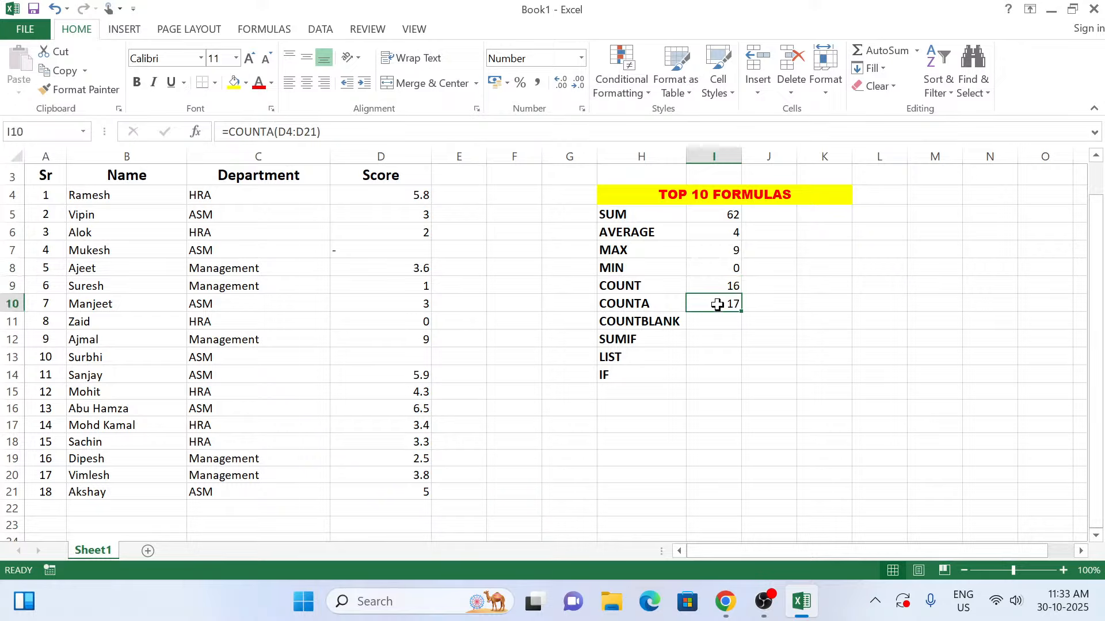
Change D7's score to 0, keeping COUNT at 17 while SUM drops to 62
left_click(391, 255)
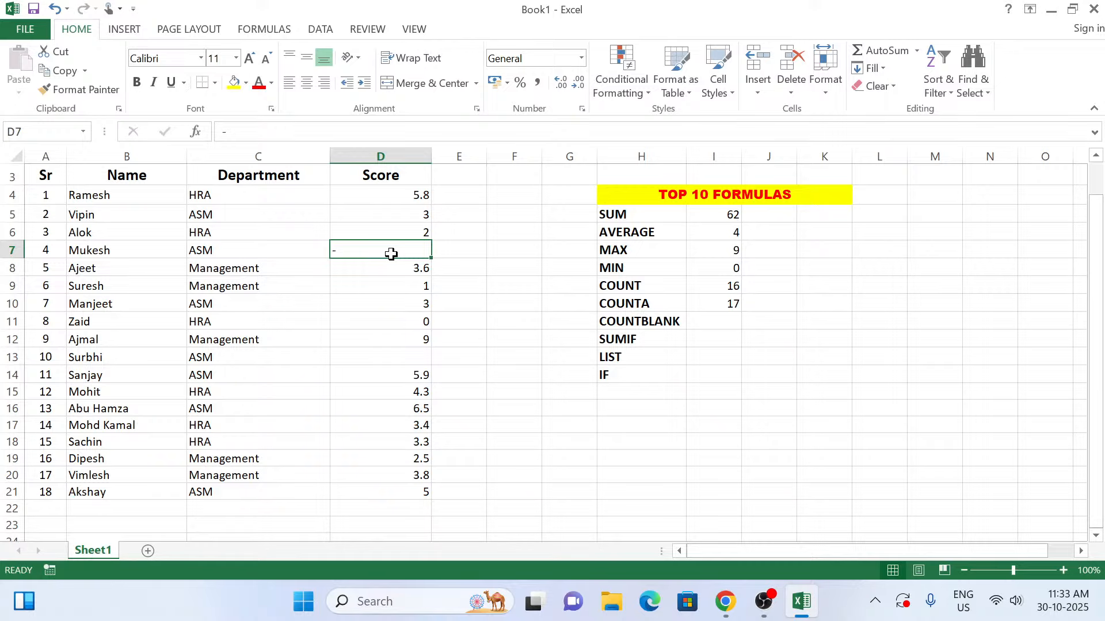
type("0")
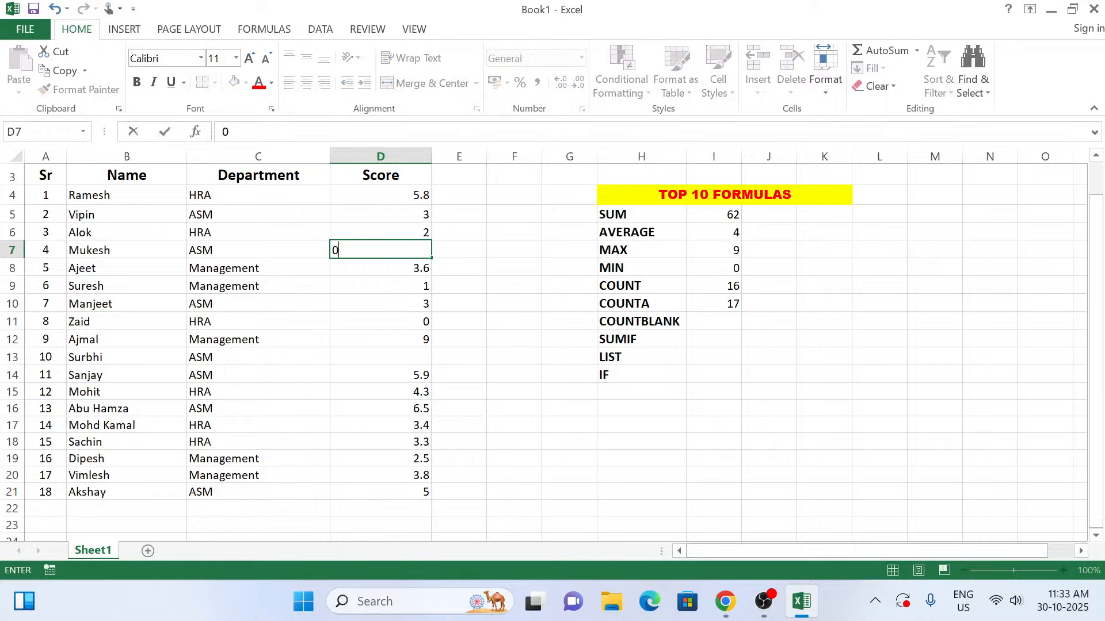
key("Return")
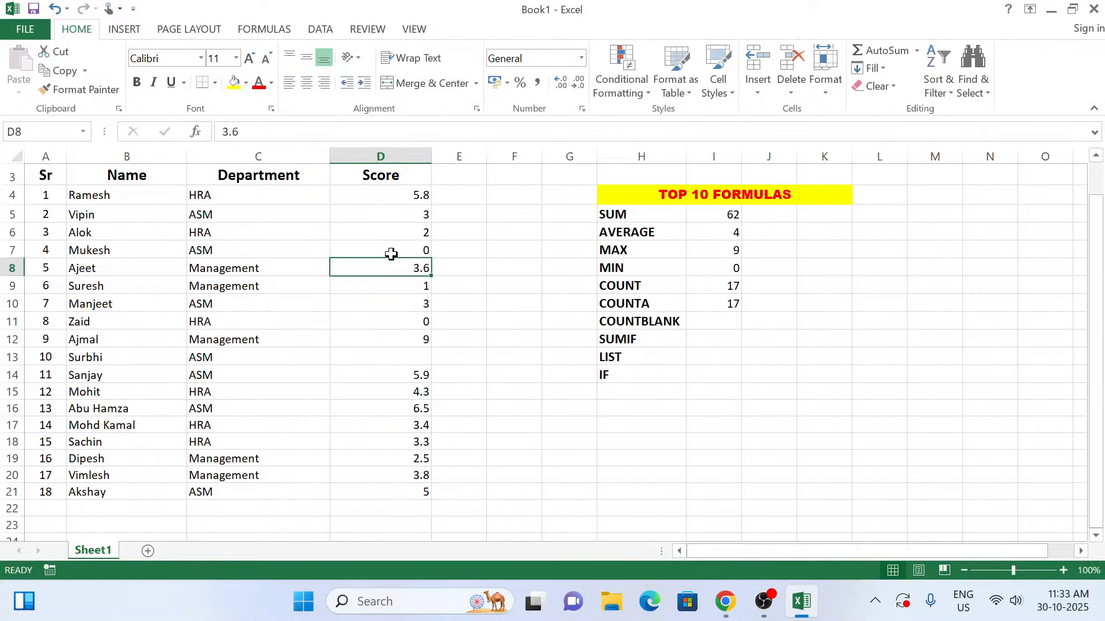
left_click(738, 286)
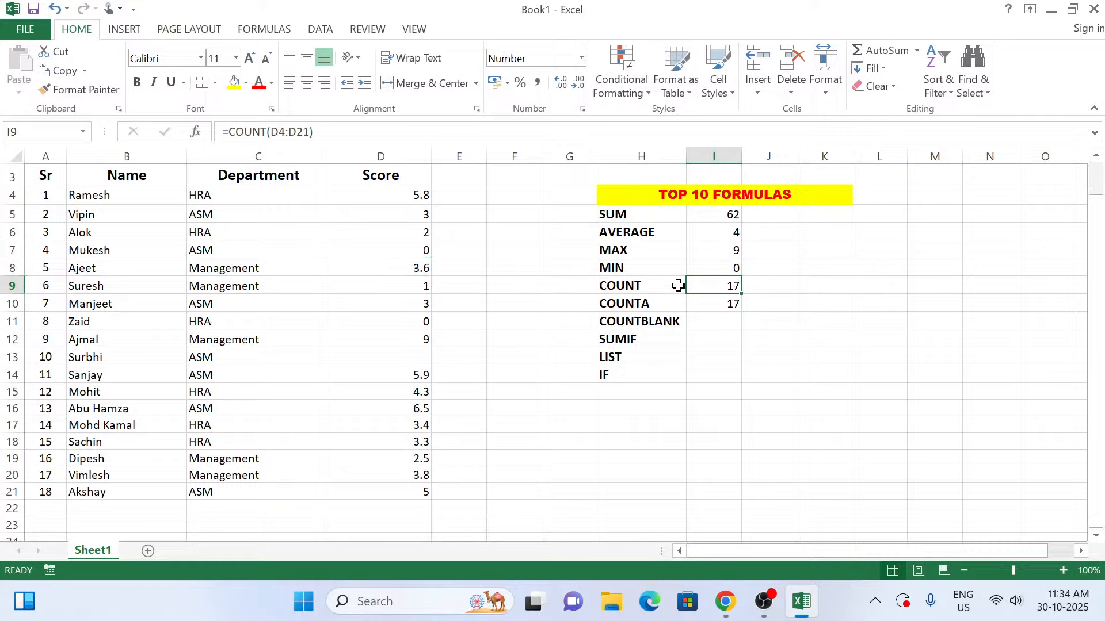
left_click(415, 250)
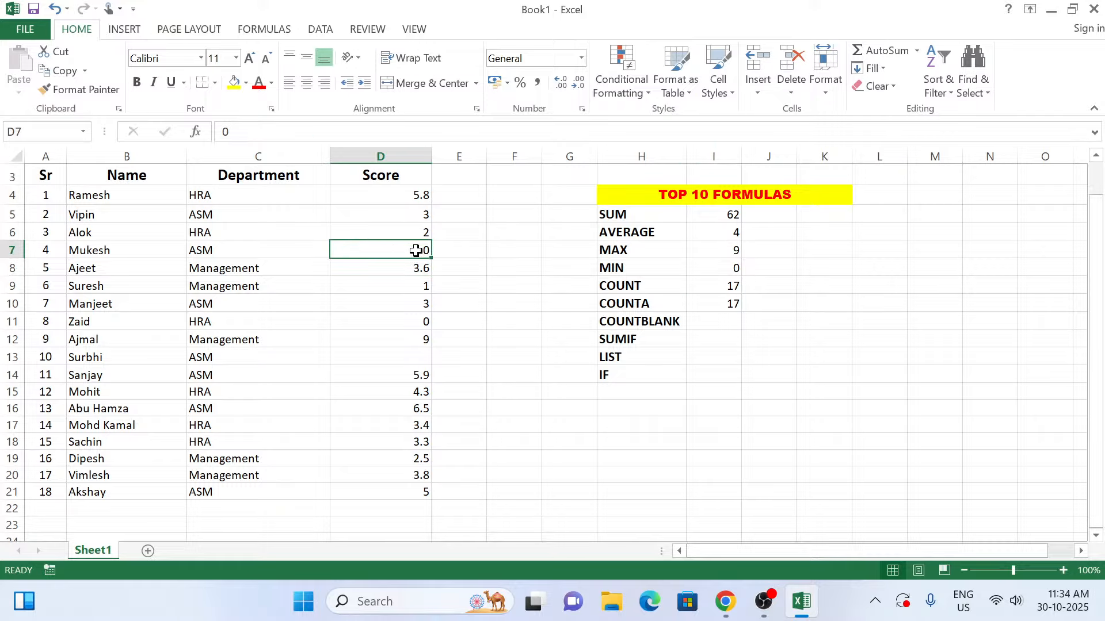
Enter the letter P in D7, then erase it, leaving D7 empty
type("P")
key("Return")
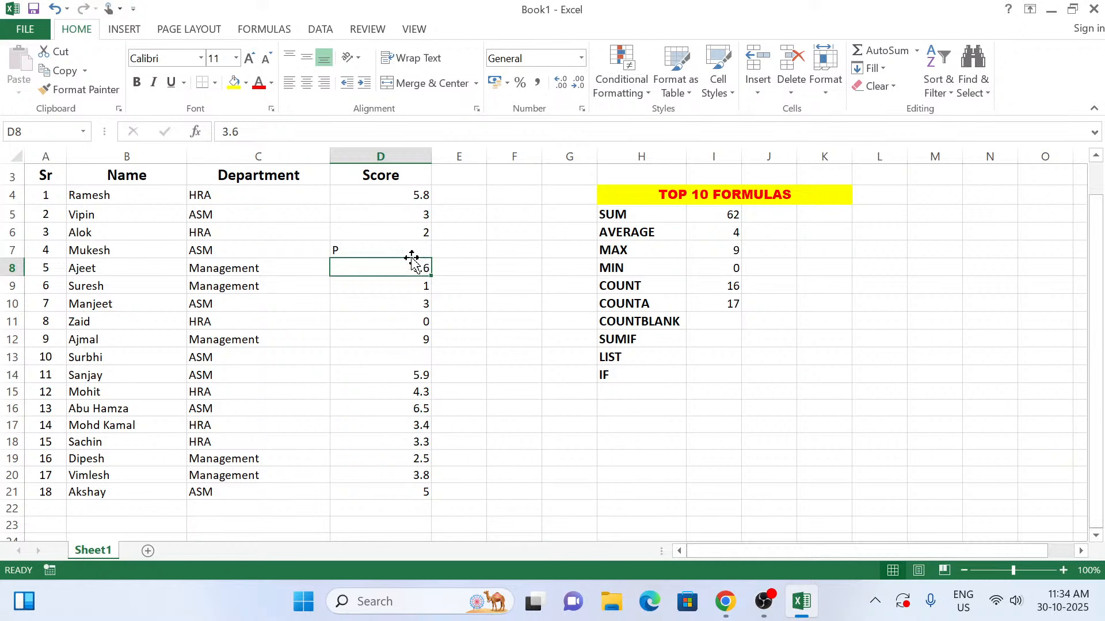
left_click(379, 252)
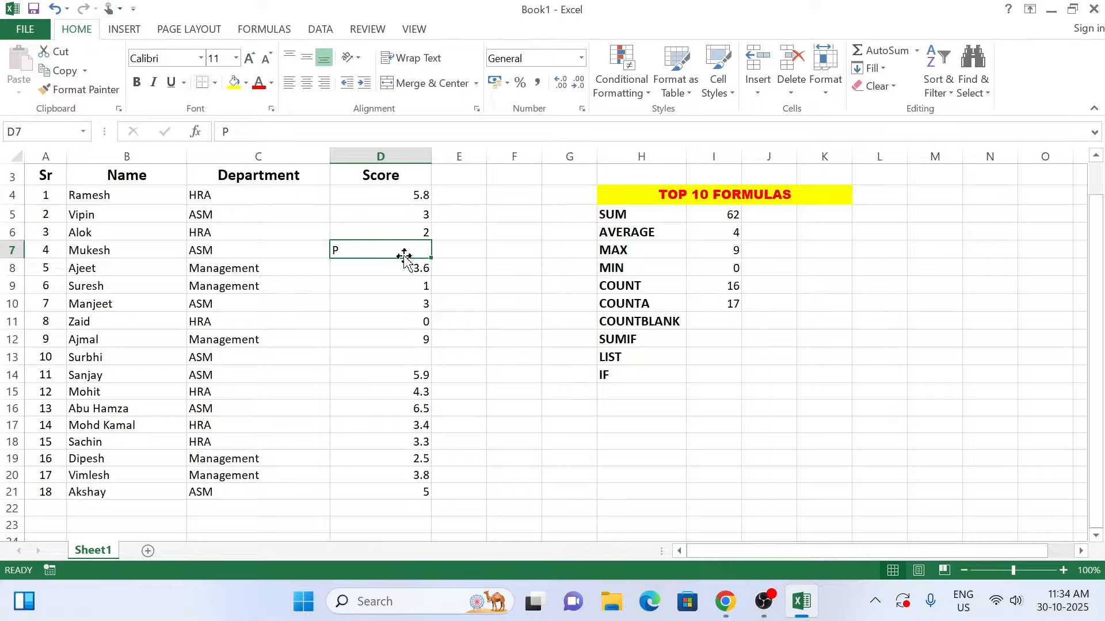
key("BackSpace")
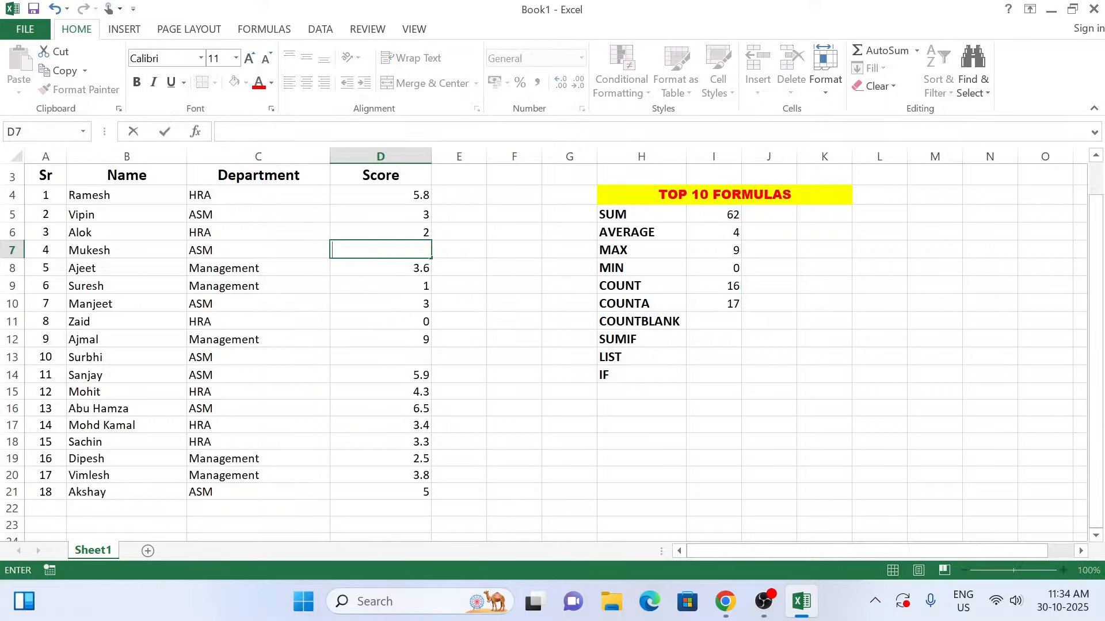
key("Return")
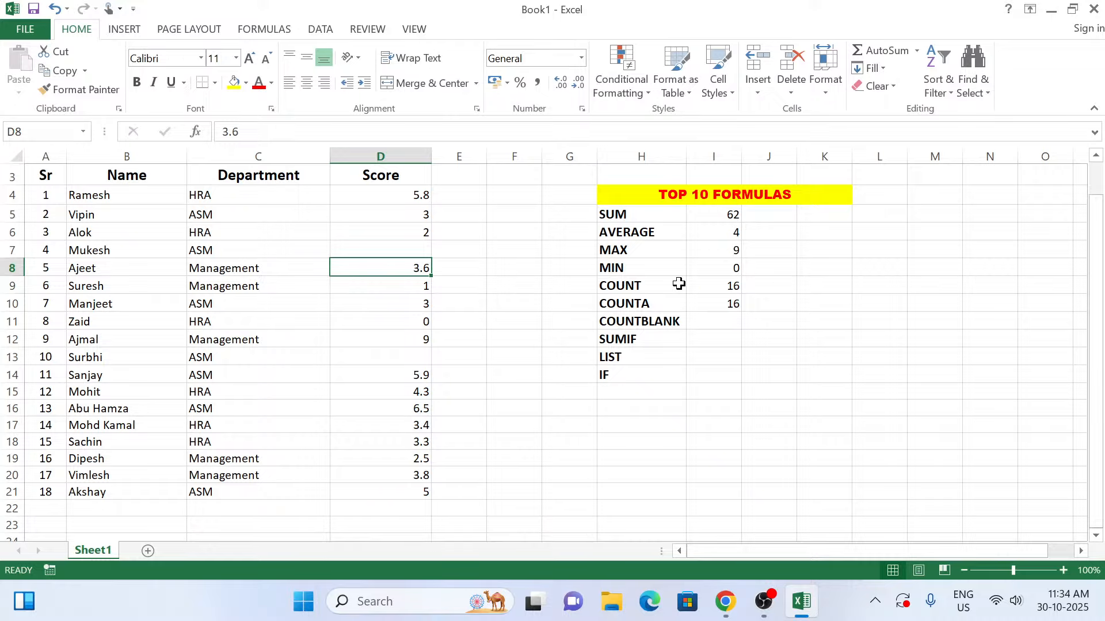
Put a dash in D7 and compare COUNTA at 17 with COUNT at 16
left_click(387, 251)
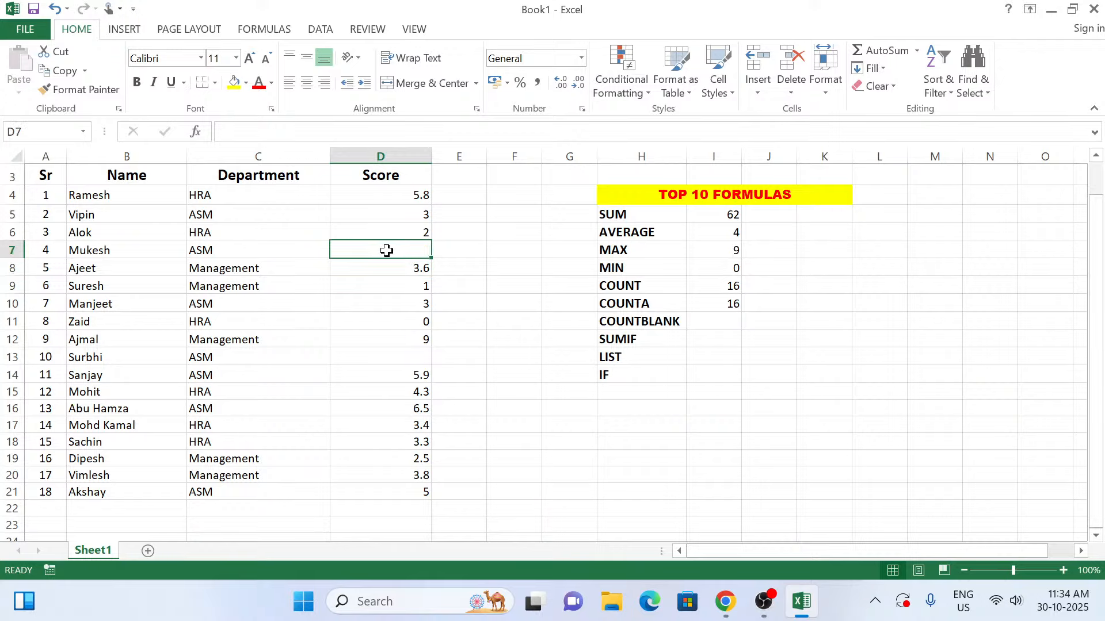
type("-")
key("Return")
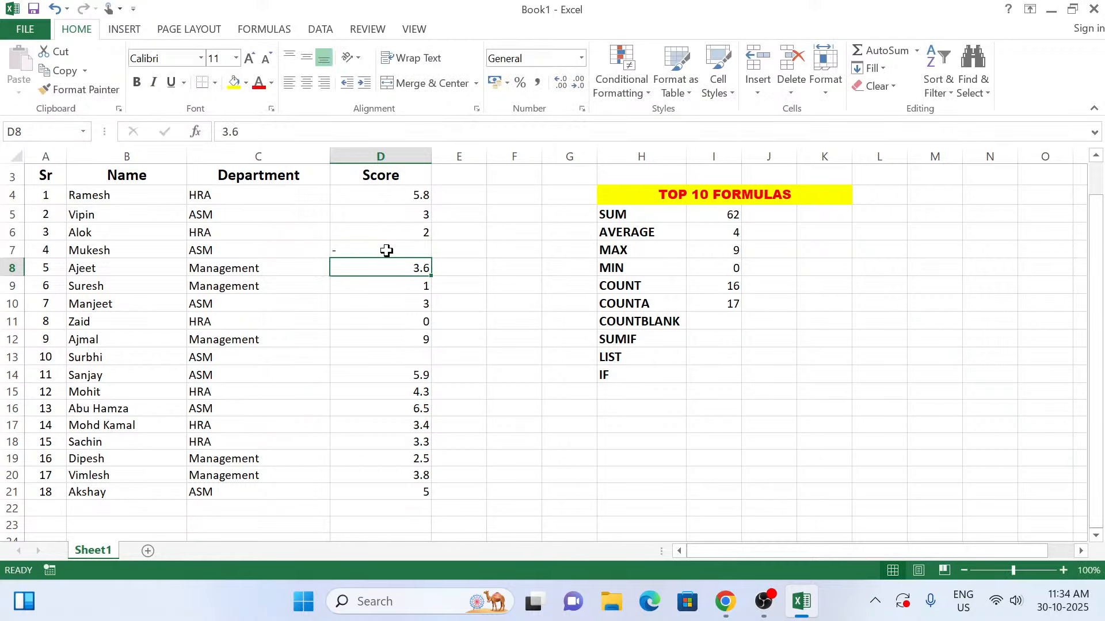
left_click(716, 305)
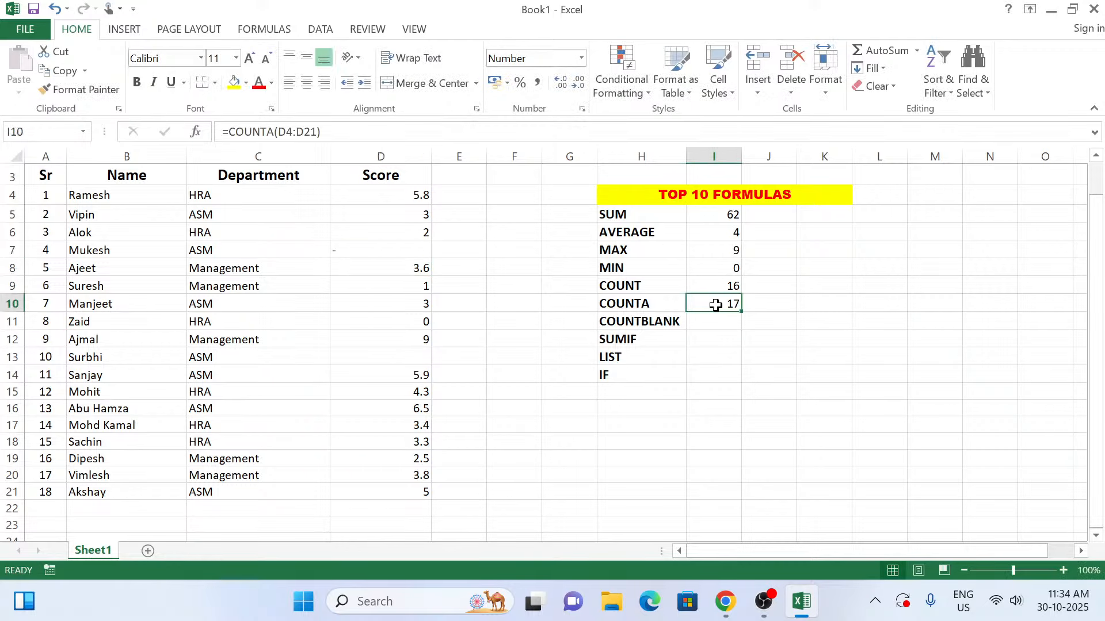
left_click(388, 248)
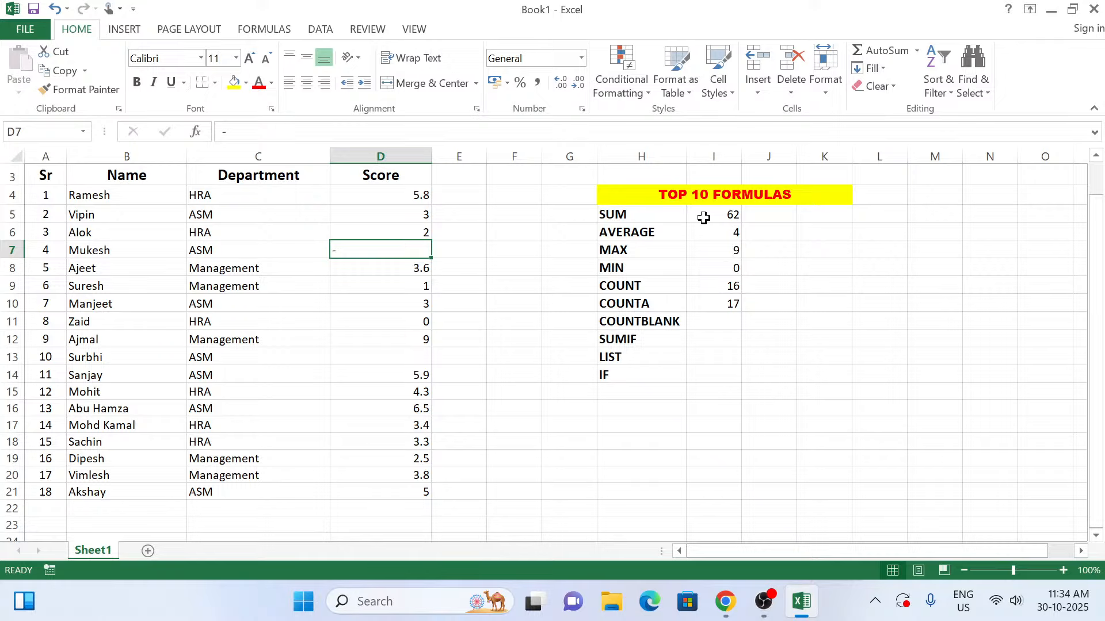
left_click(730, 287)
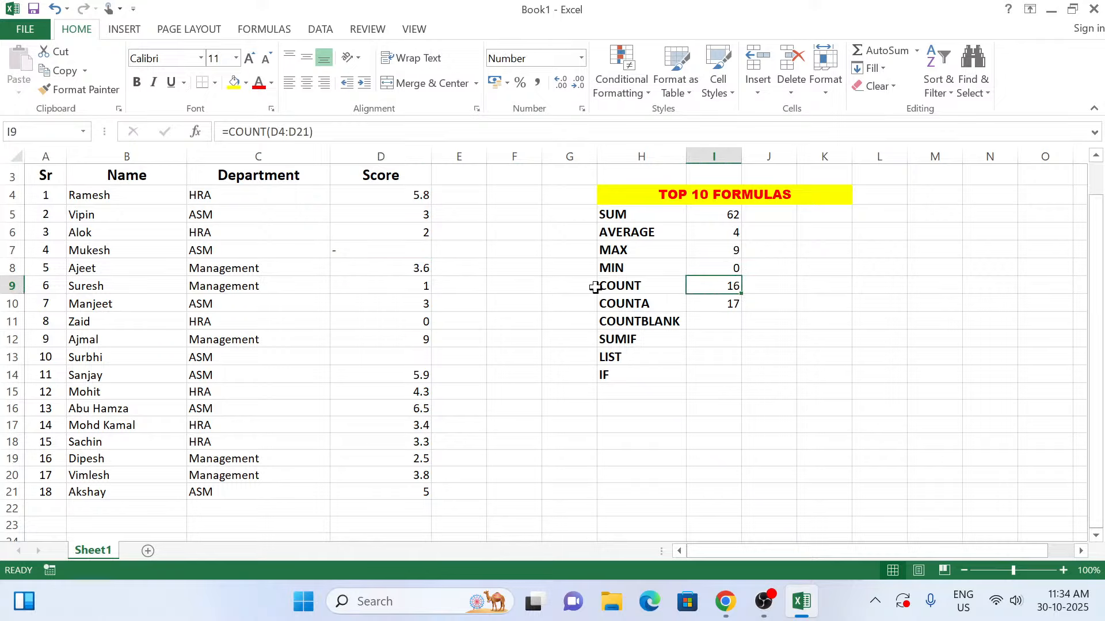
left_click(378, 194)
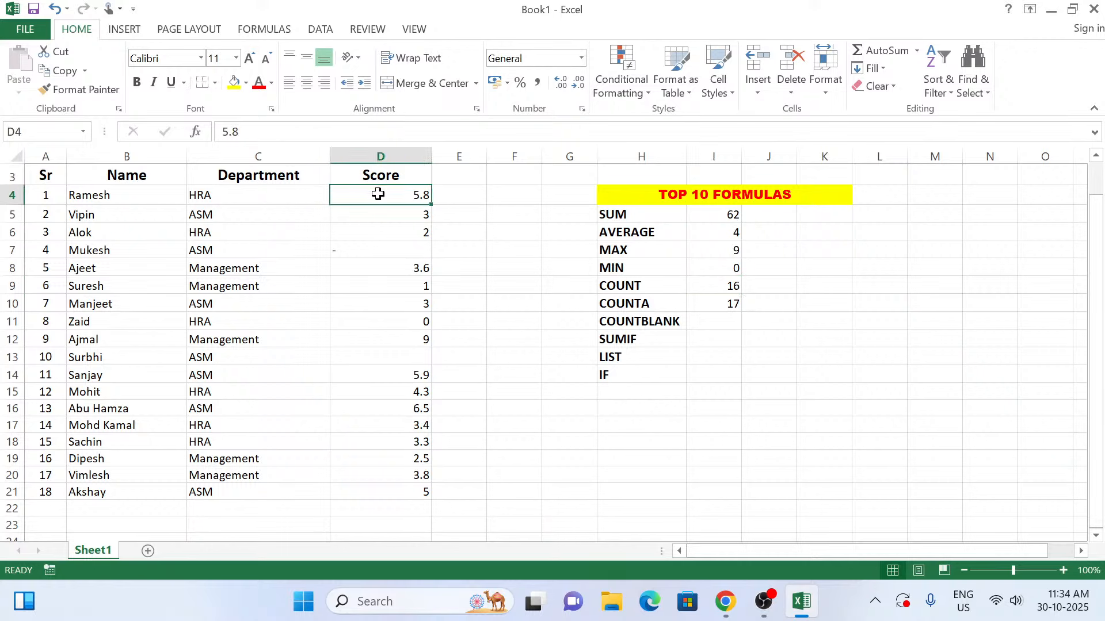
left_click_drag(378, 194, 375, 233)
left_click(374, 233)
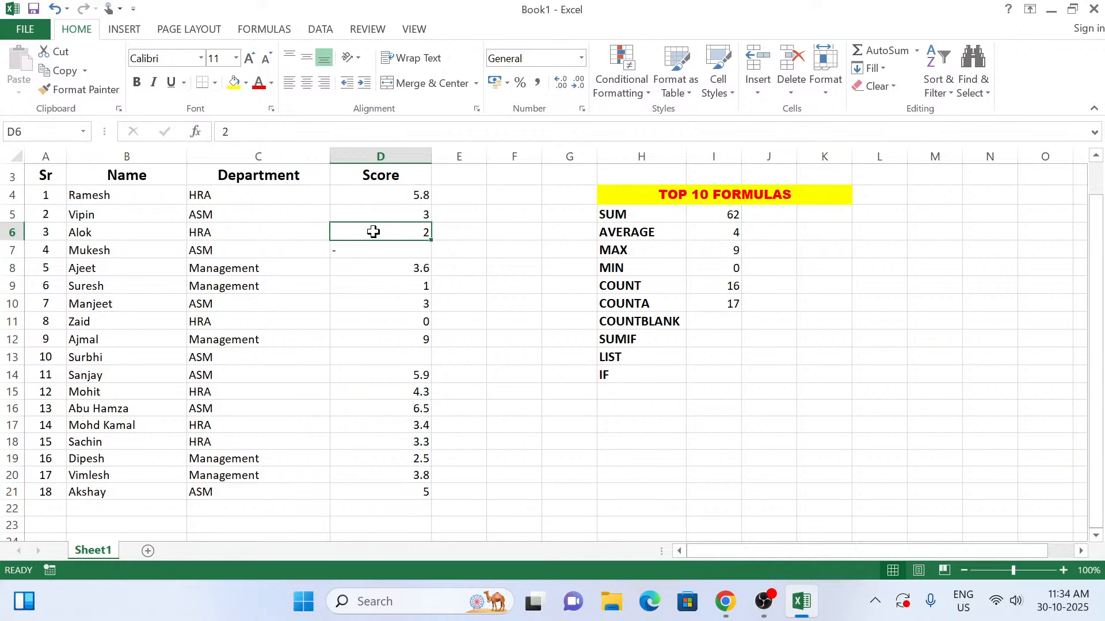
left_click(408, 253)
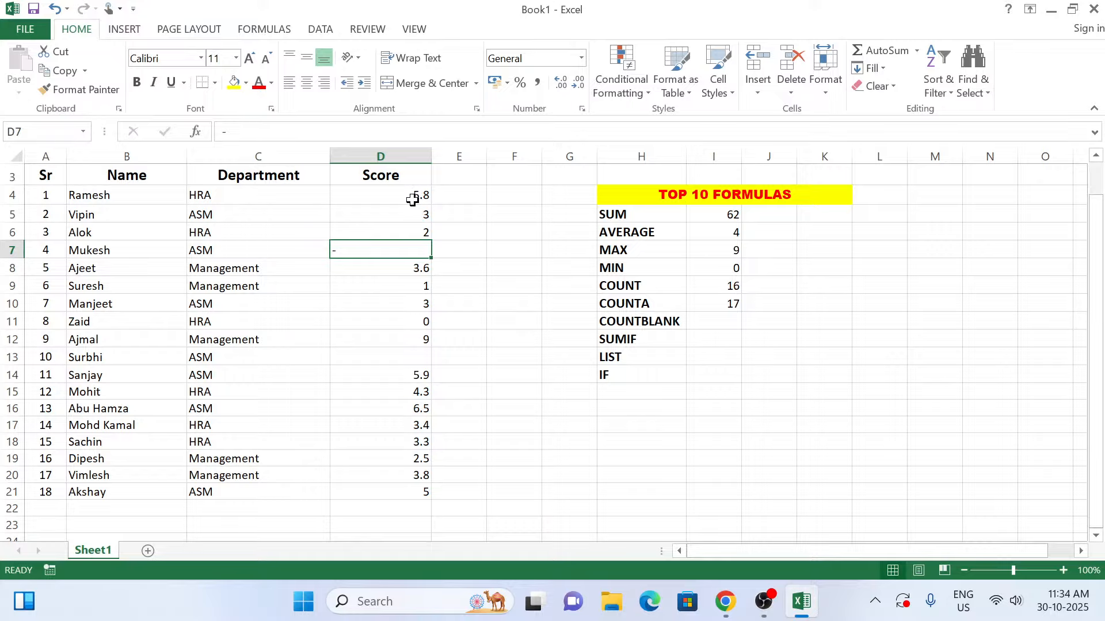
Clear I10 and re-enter =COUNTA(D4:D21) via Insert Function with category All, returning 17
left_click(719, 306)
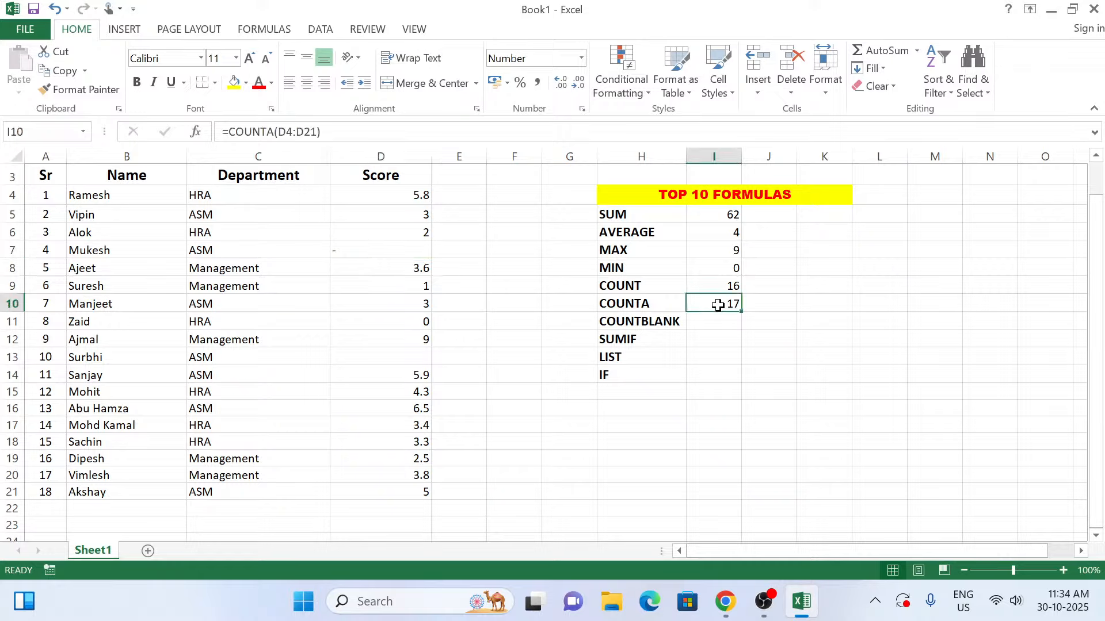
key("Delete")
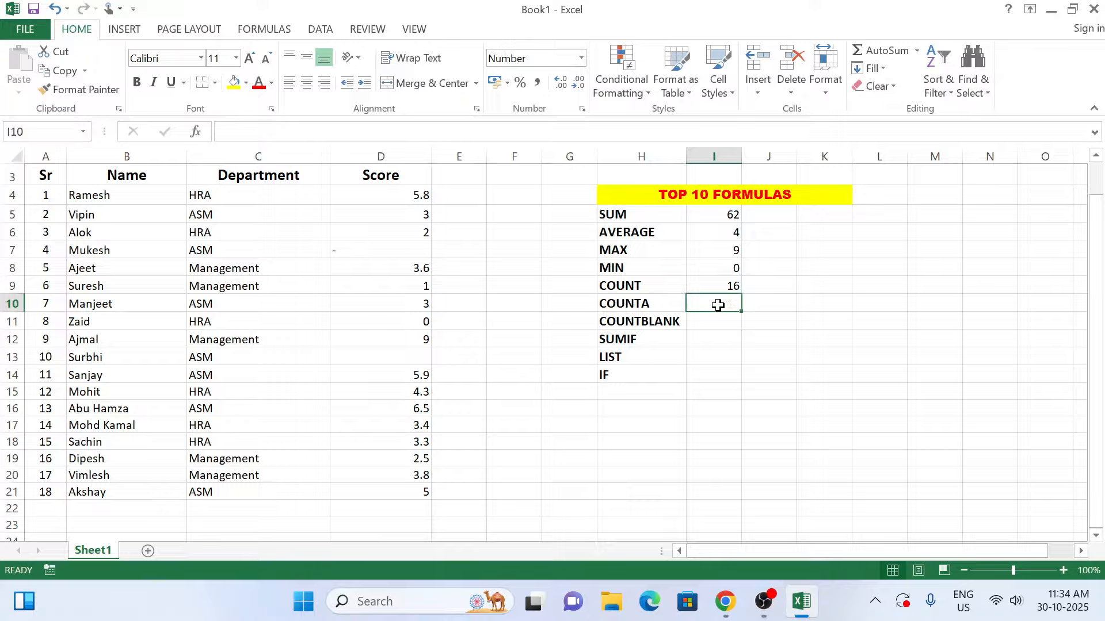
left_click(196, 134)
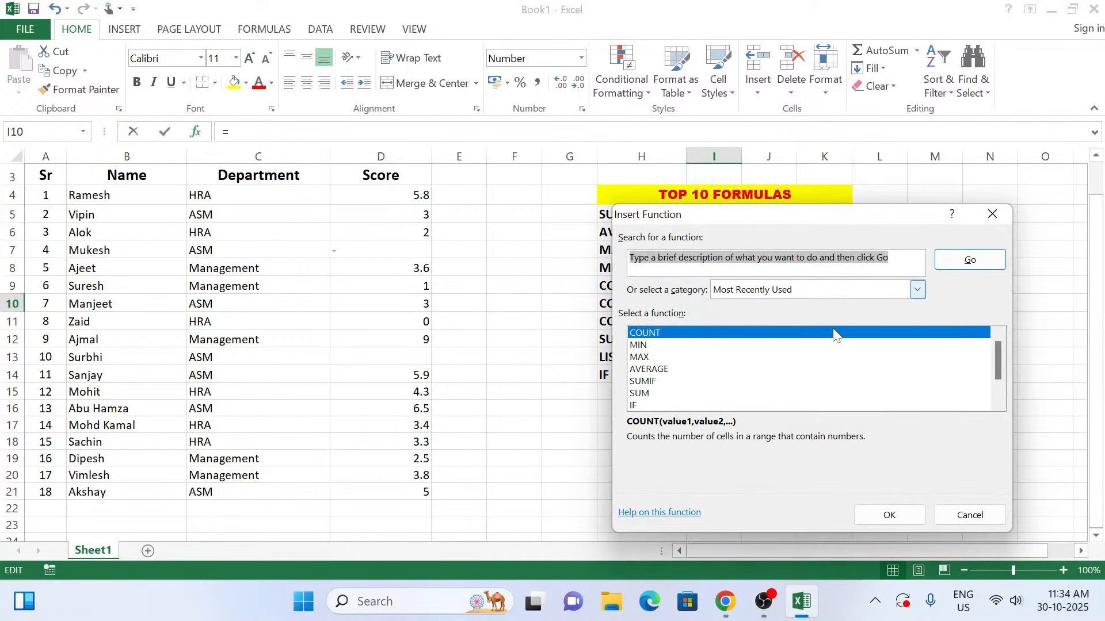
left_click(860, 295)
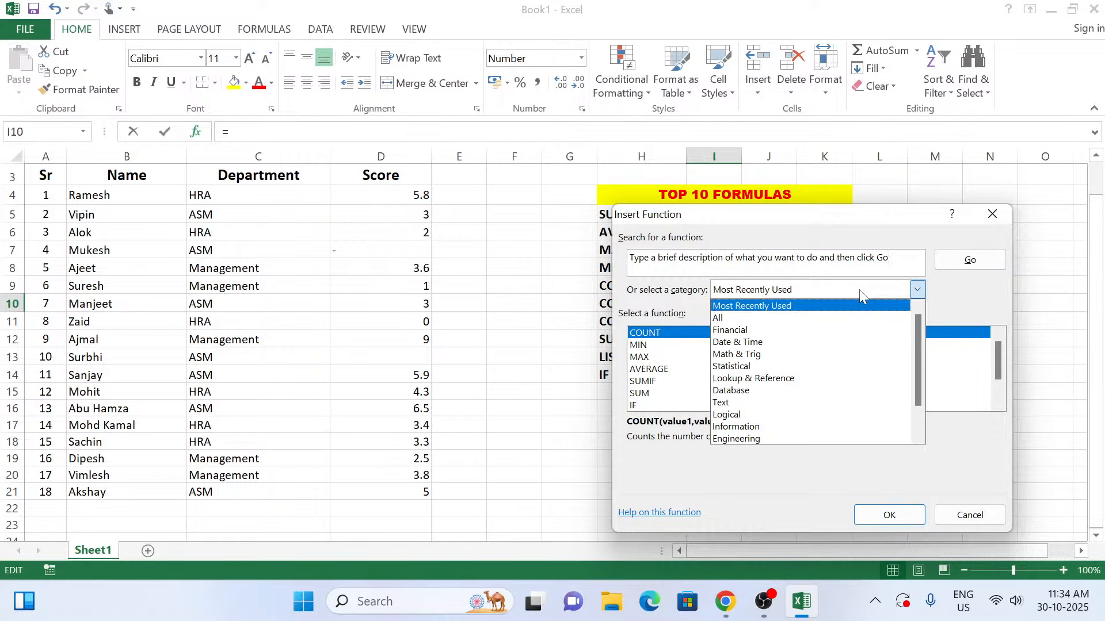
left_click(807, 320)
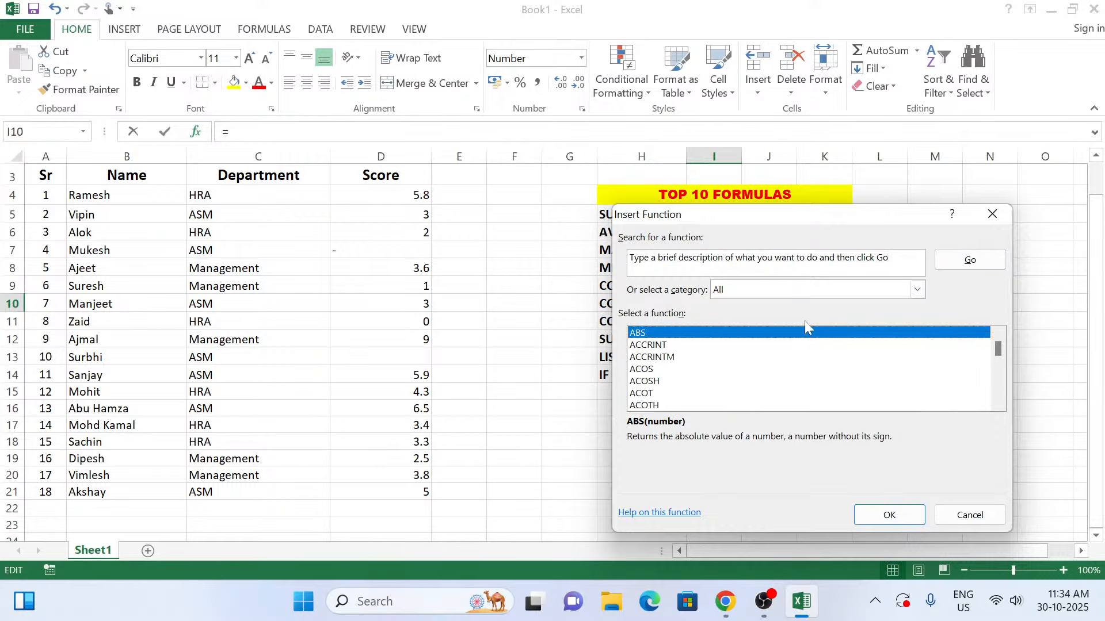
left_click(734, 371)
type("cou")
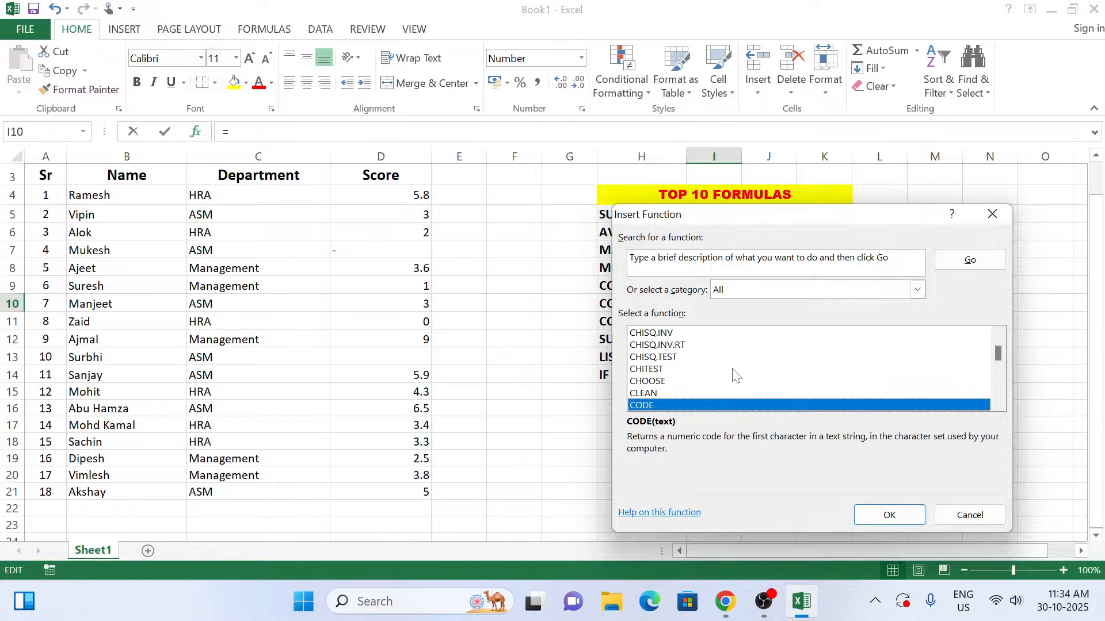
left_click(999, 404)
left_click(999, 404)
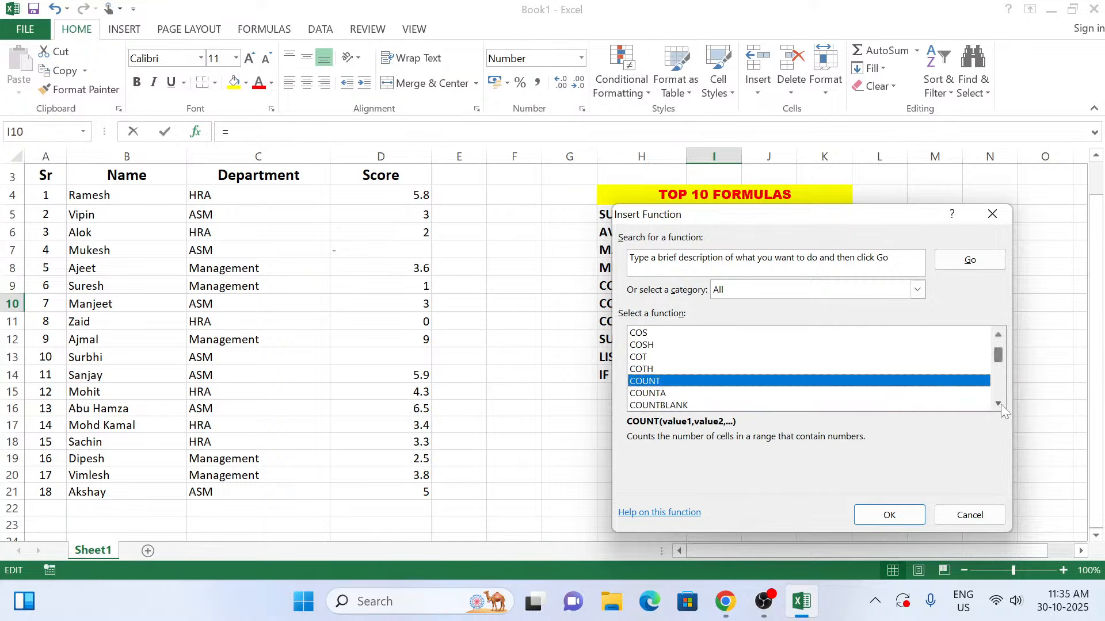
left_click(654, 394)
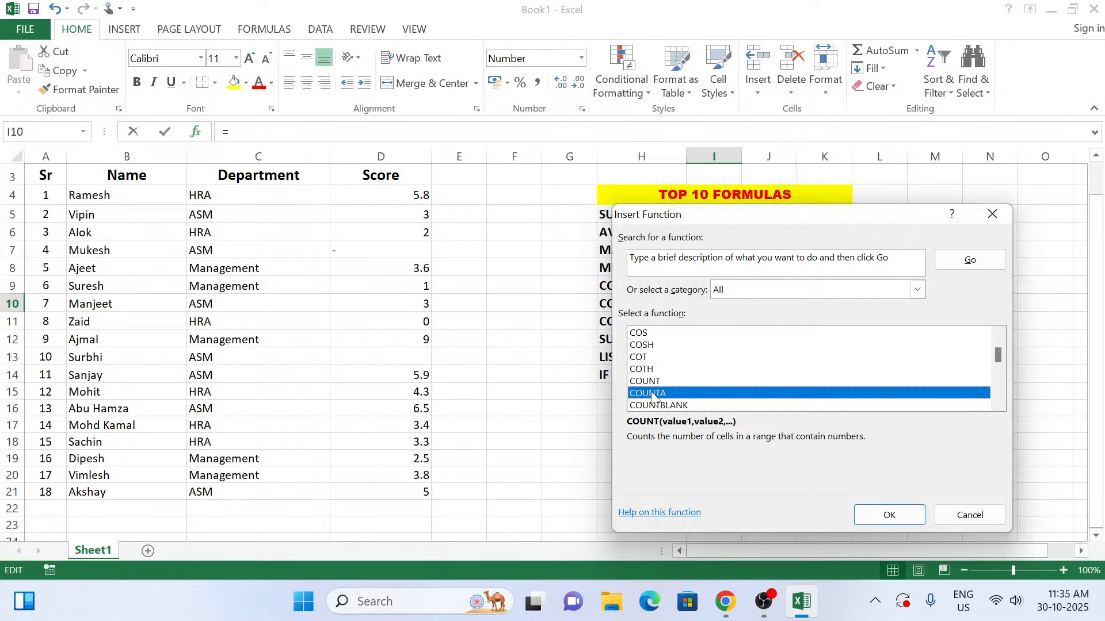
left_click(883, 516)
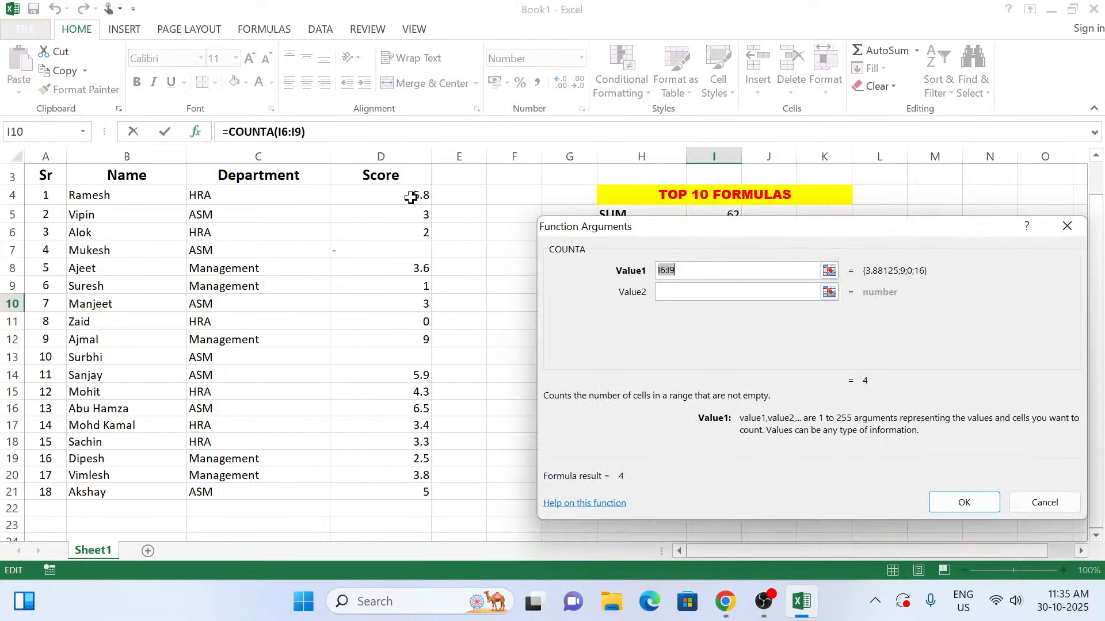
left_click_drag(410, 197, 420, 500)
left_click(955, 510)
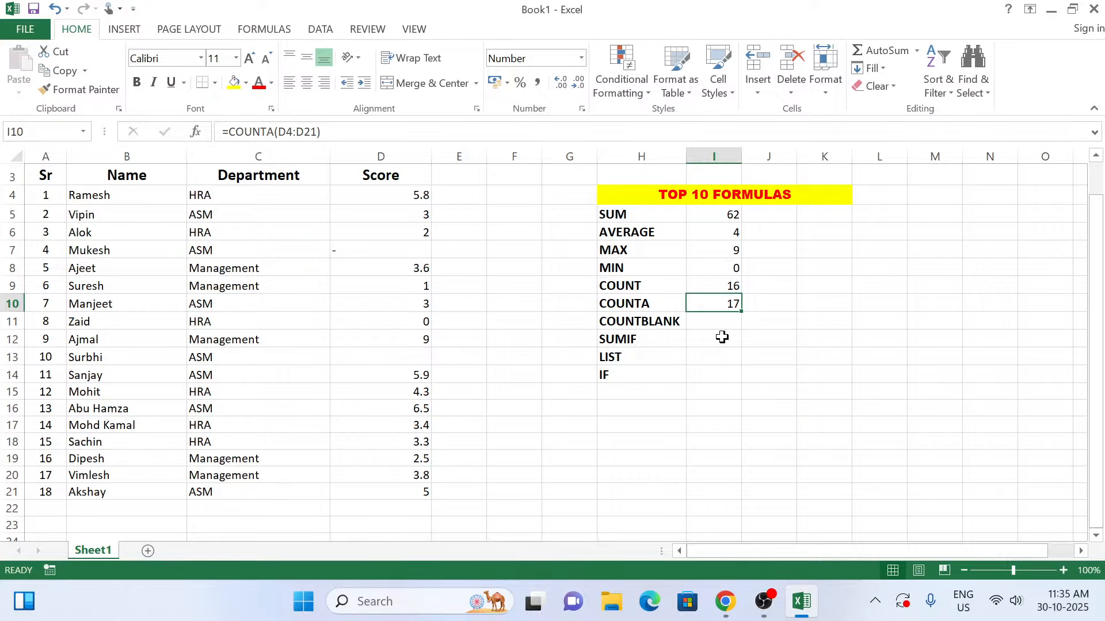
left_click(723, 326)
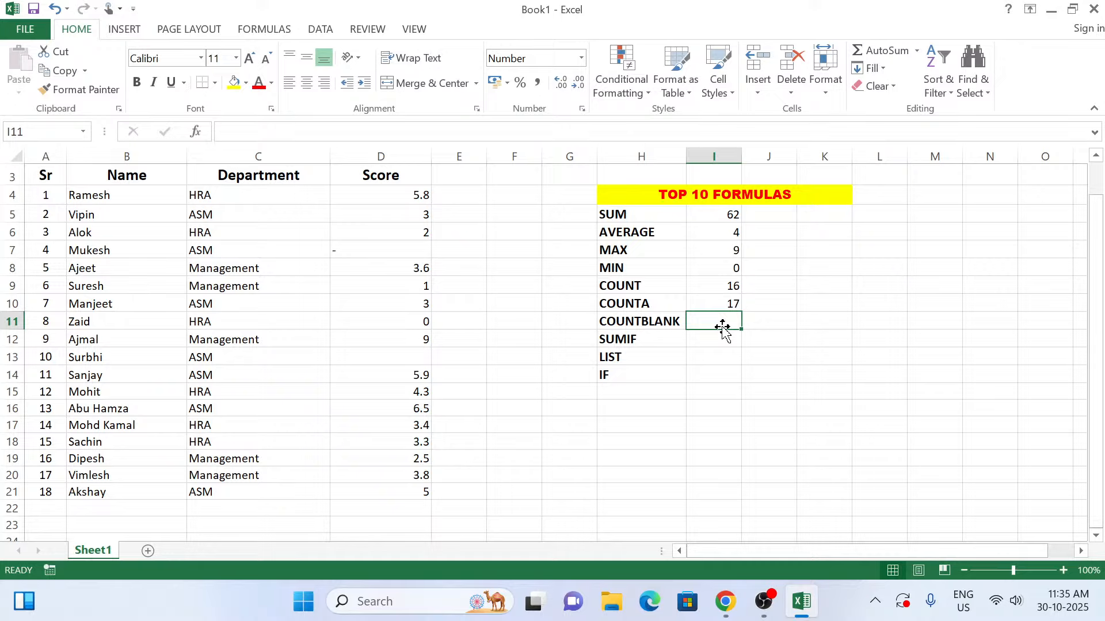
Review the COUNTA formula and the Score range D4:D21, noting the empty D13
left_click(730, 298)
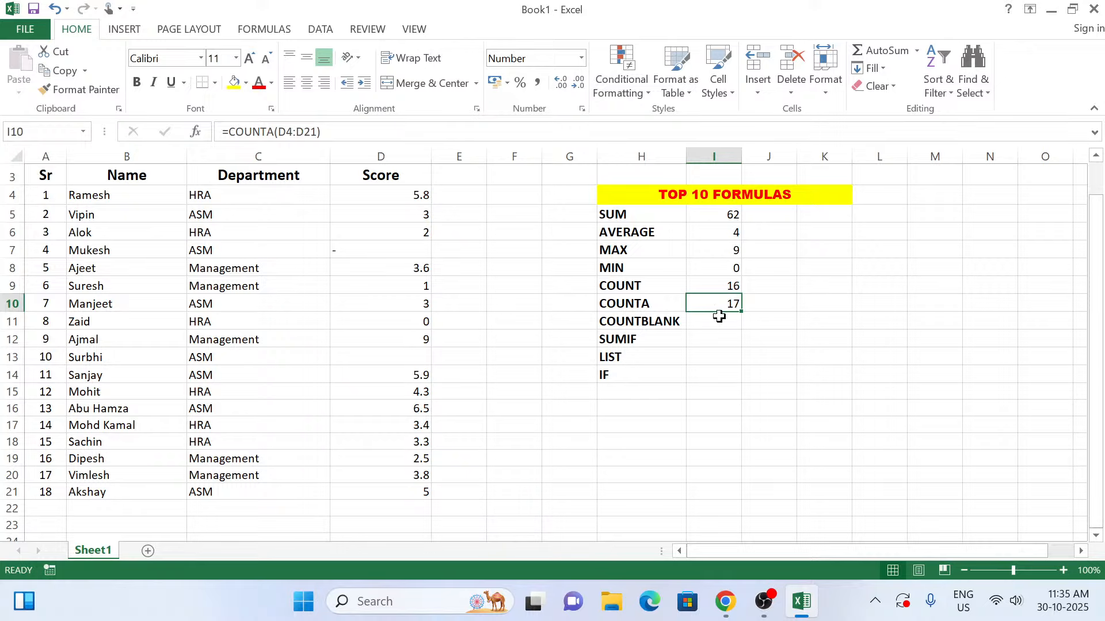
left_click(720, 316)
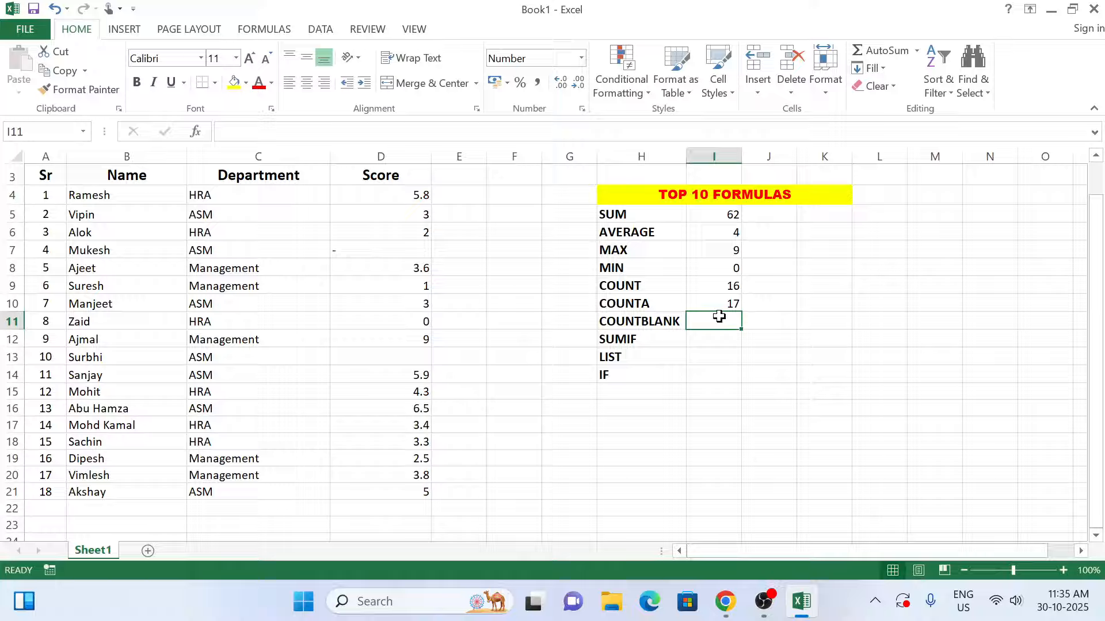
left_click(406, 201)
left_click_drag(405, 212, 423, 491)
left_click(415, 364)
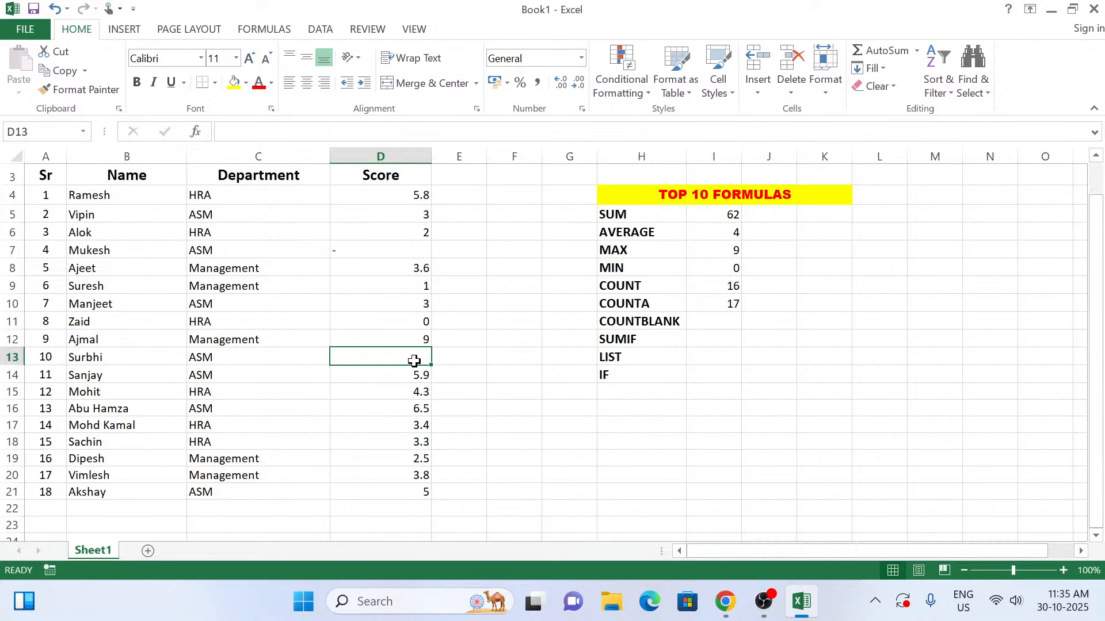
Enter =COUNTBLANK(D4:D21) in I11, returning 1
left_click(717, 323)
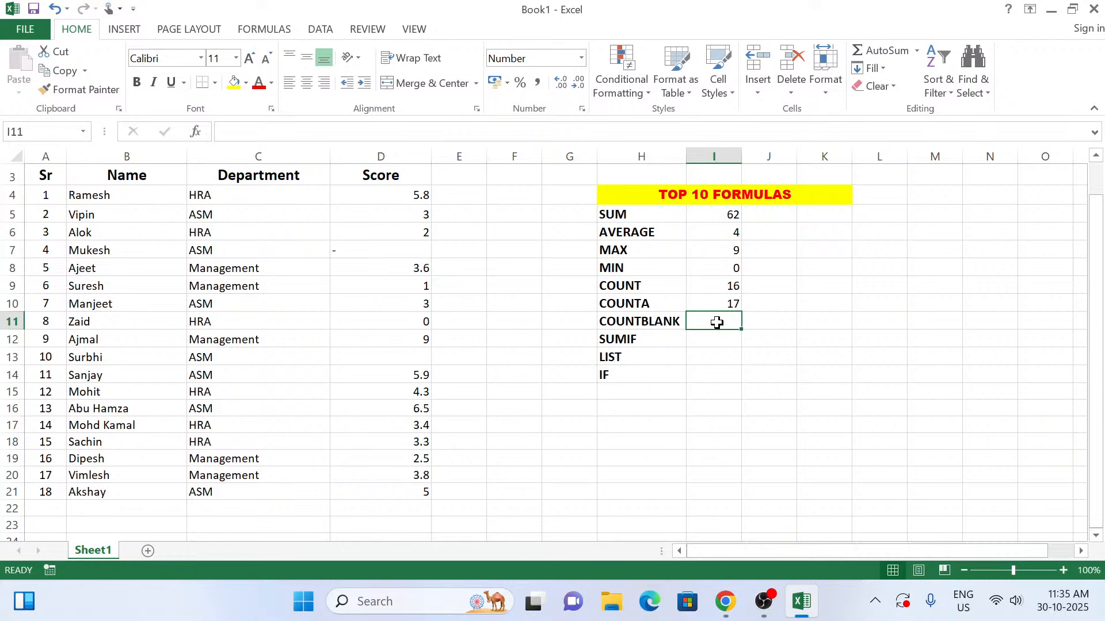
type("=")
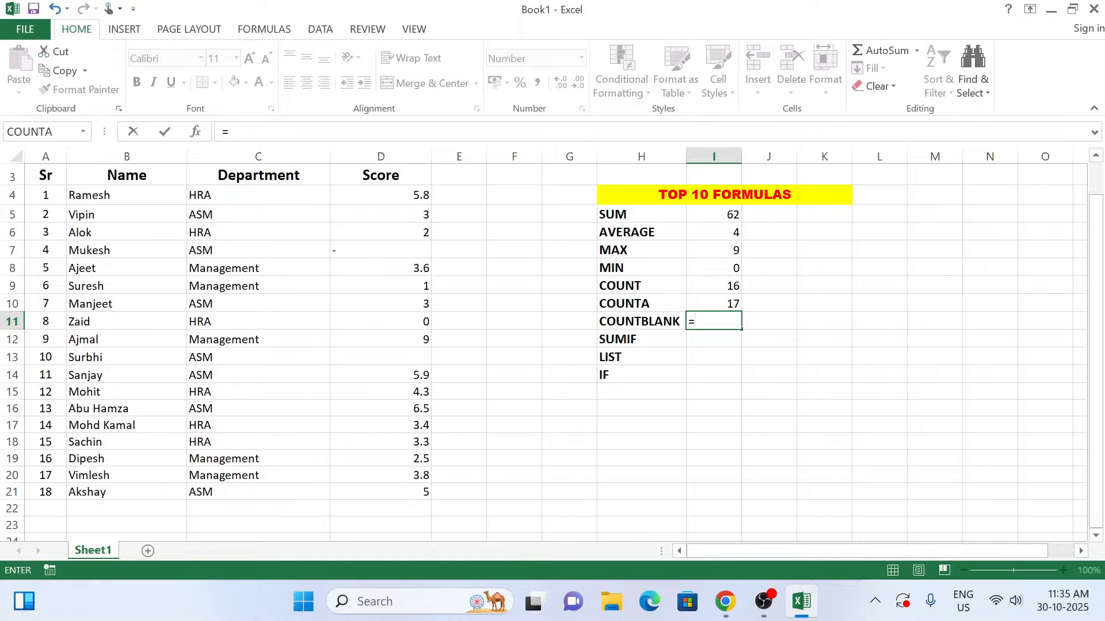
type("COUN")
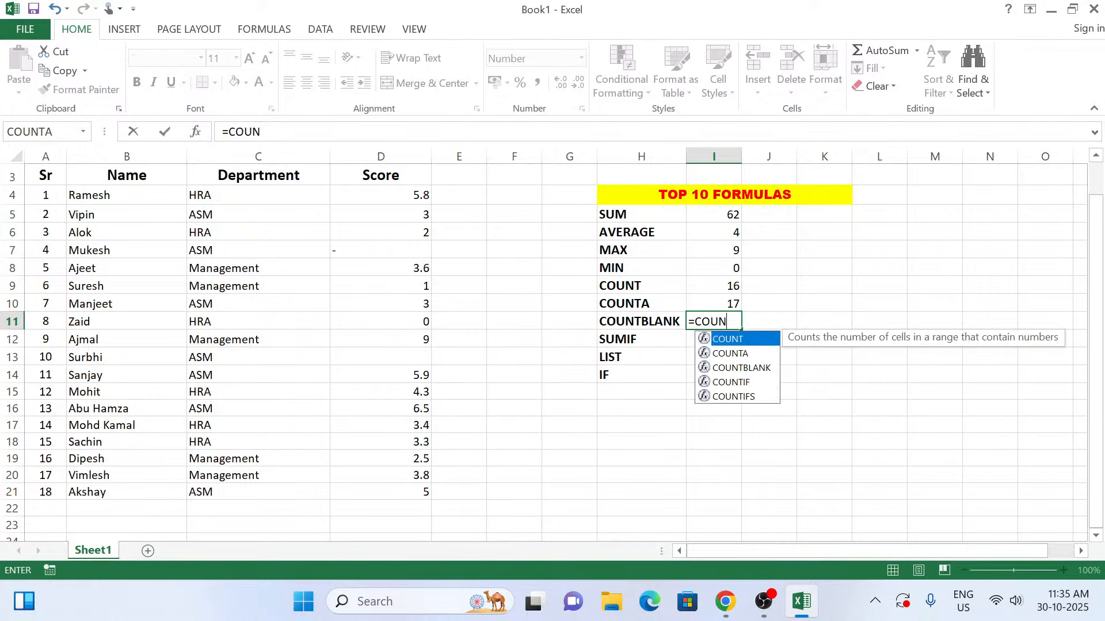
type("TB")
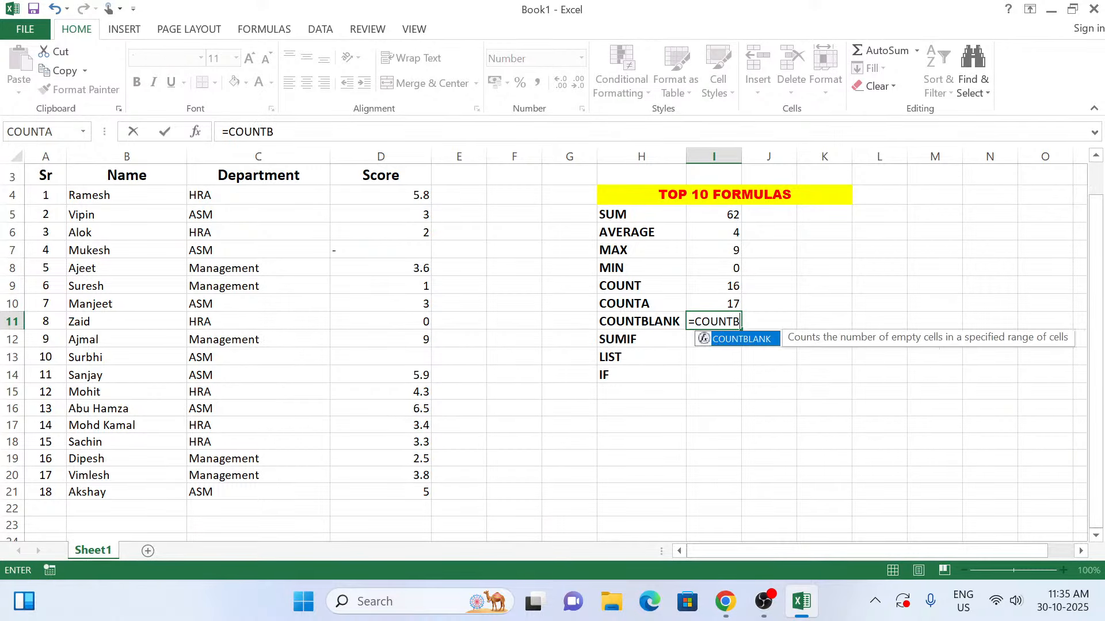
double_click(750, 340)
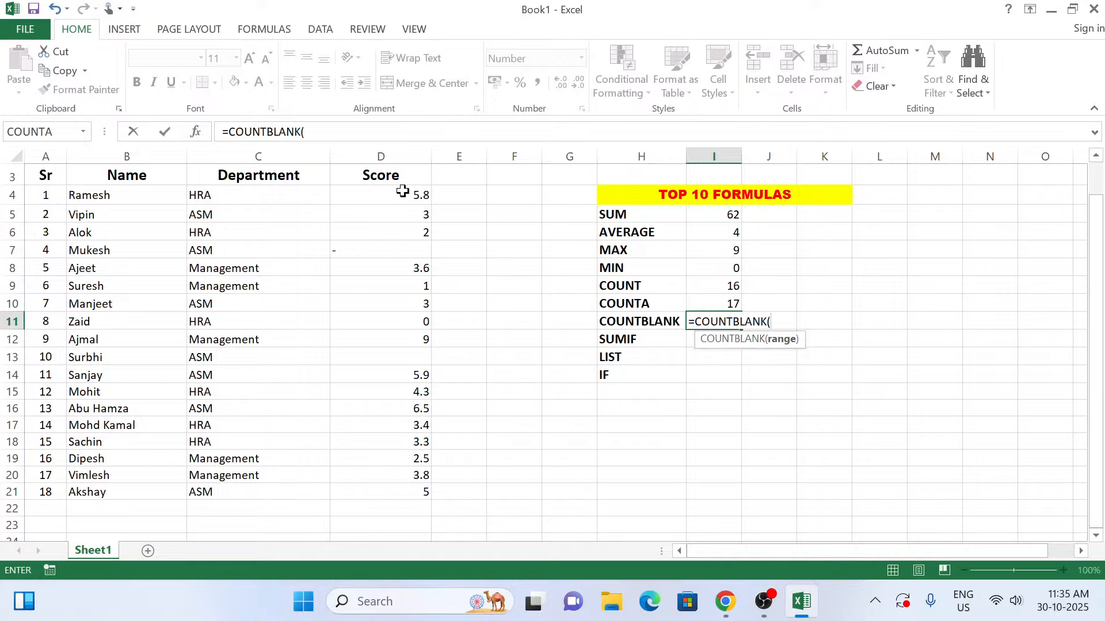
left_click_drag(402, 190, 397, 501)
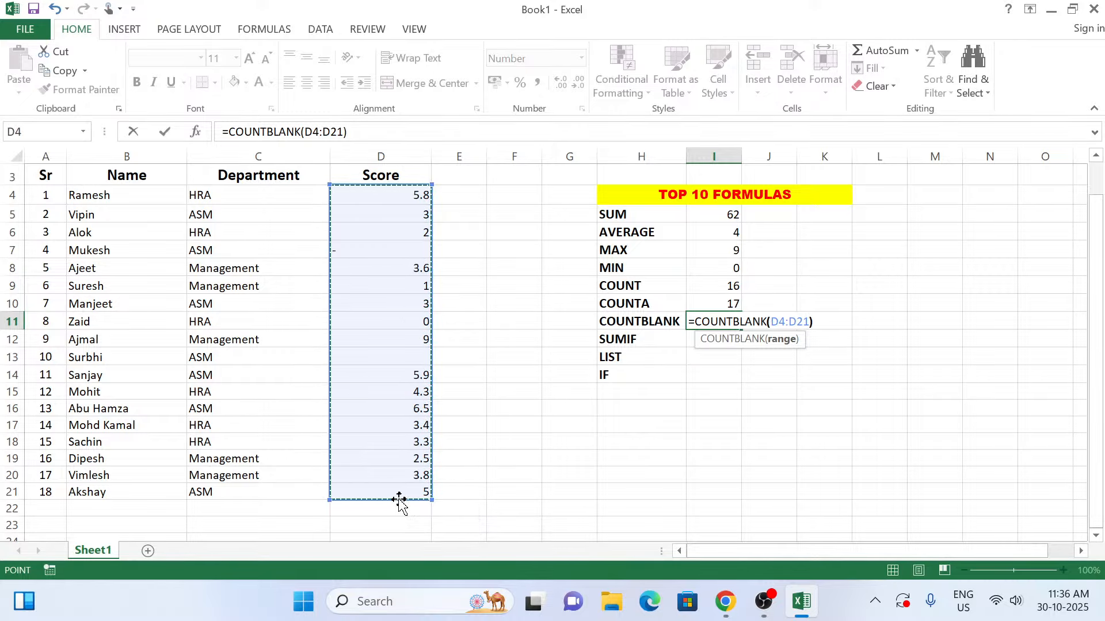
key("Return")
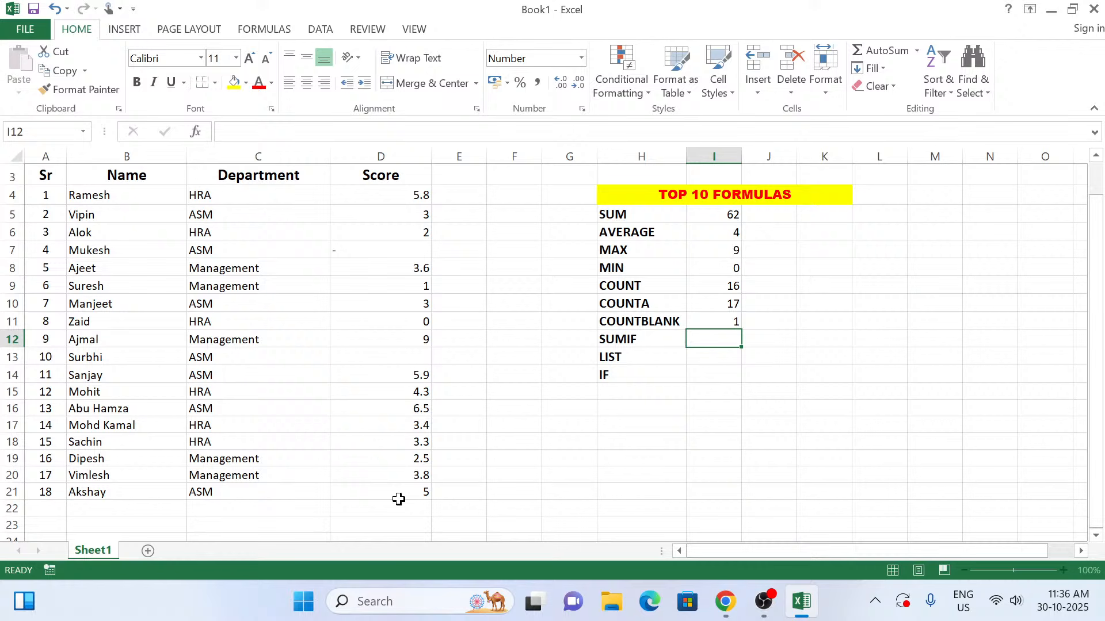
left_click(706, 325)
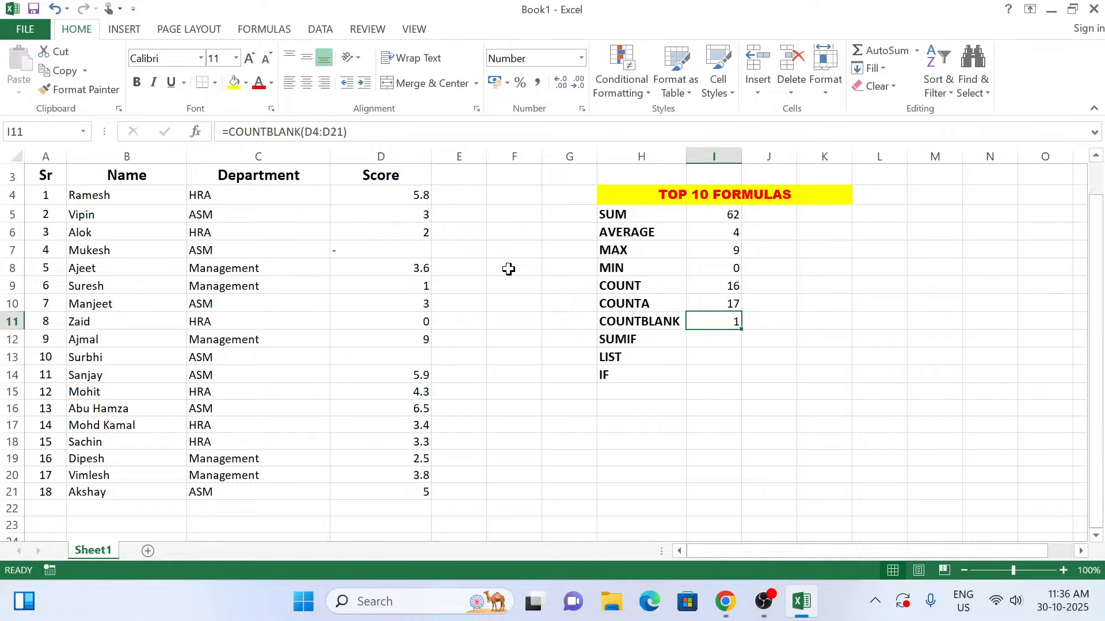
Delete the dash from D7, raising COUNTBLANK to 2 and dropping COUNTA to 16
left_click(398, 364)
left_click(386, 260)
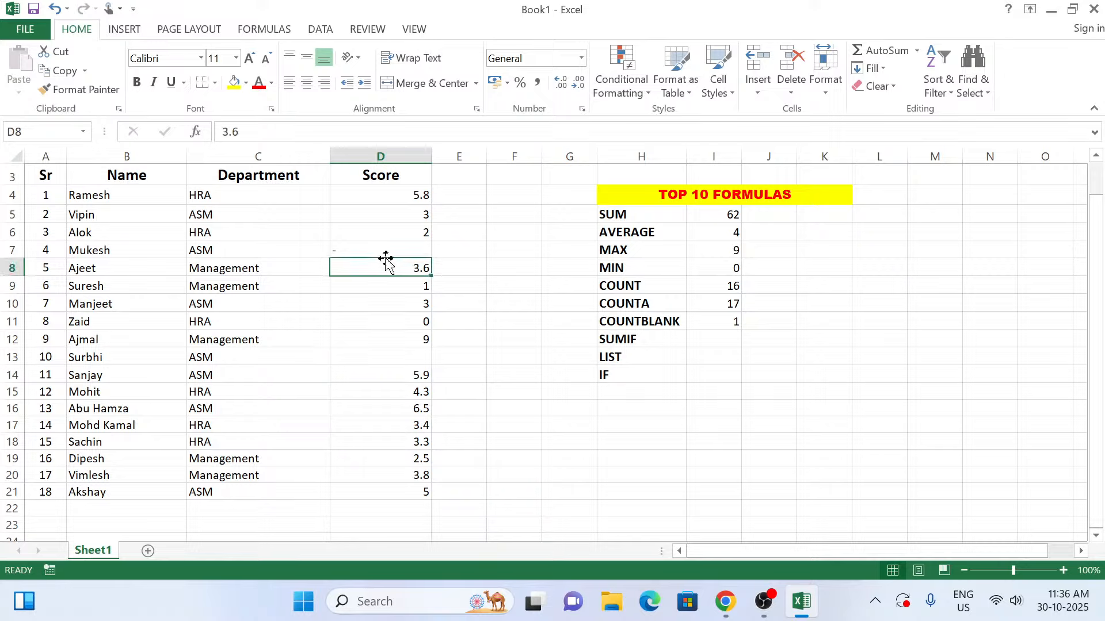
left_click(389, 250)
key("Delete")
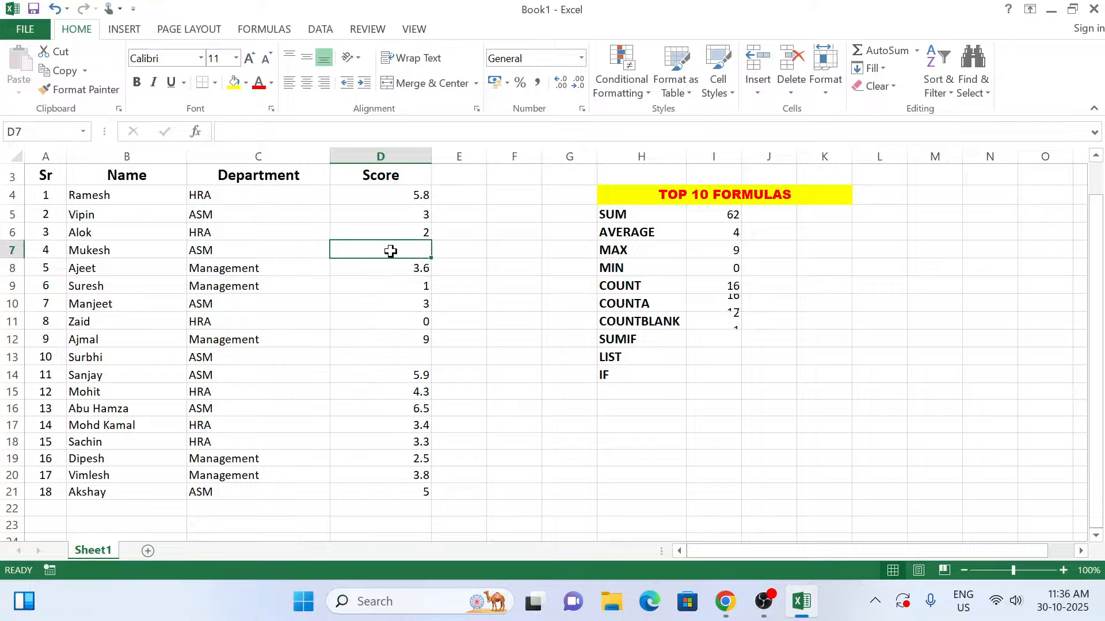
key("Return")
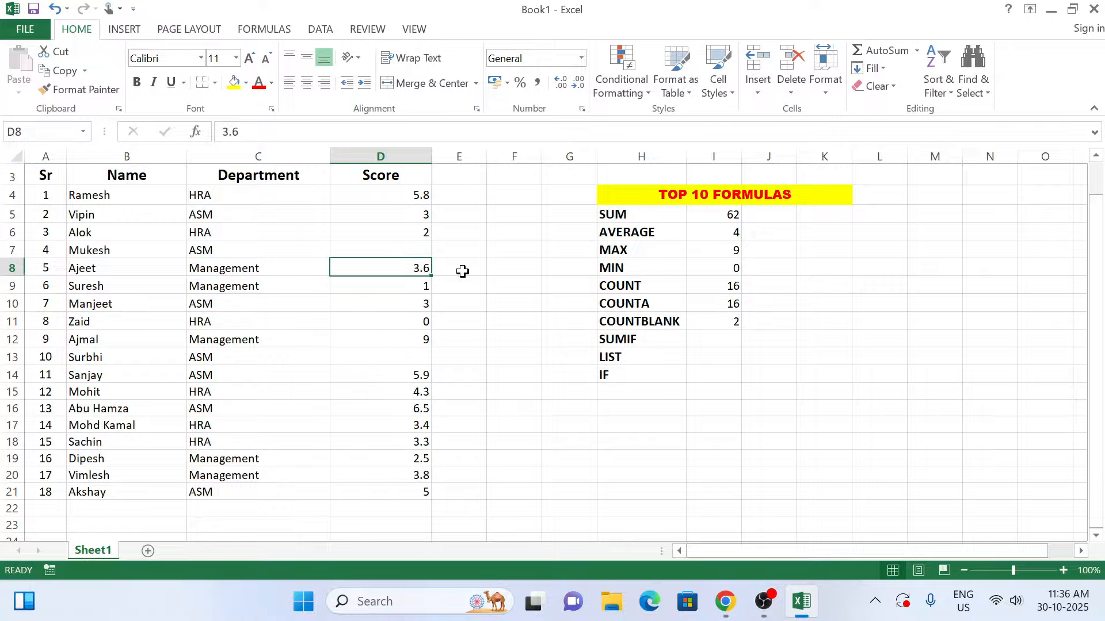
left_click(718, 324)
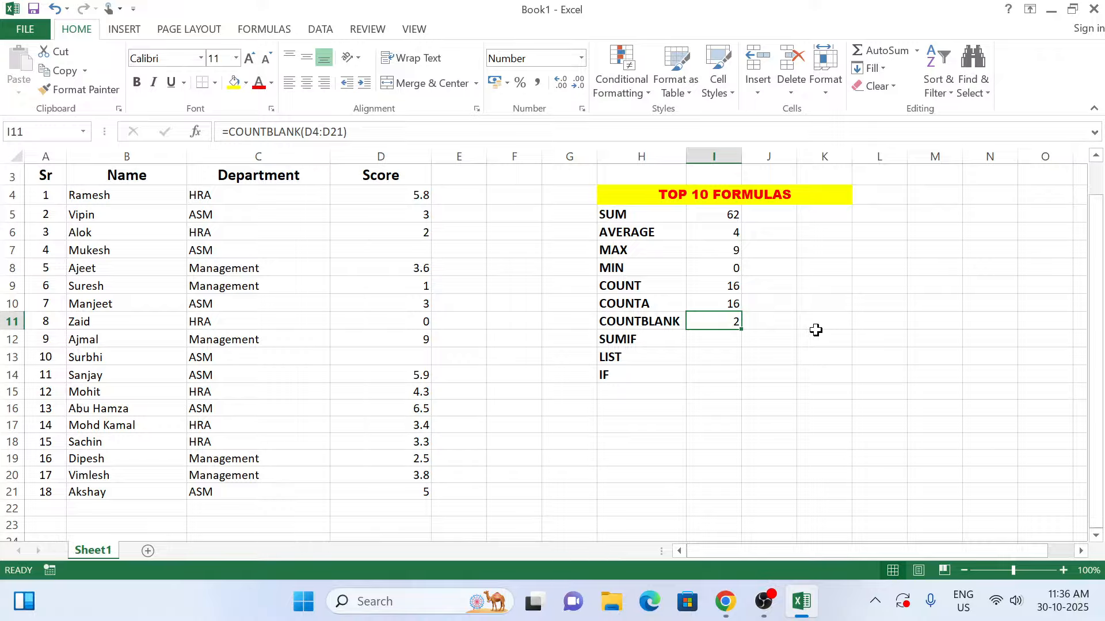
left_click(714, 339)
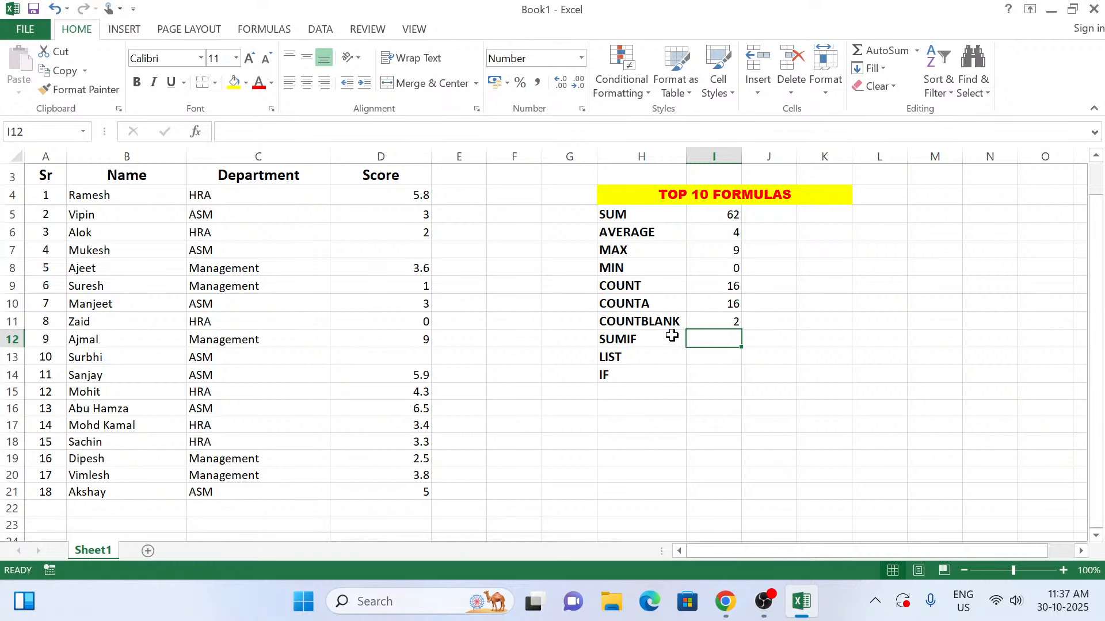
left_click(728, 324)
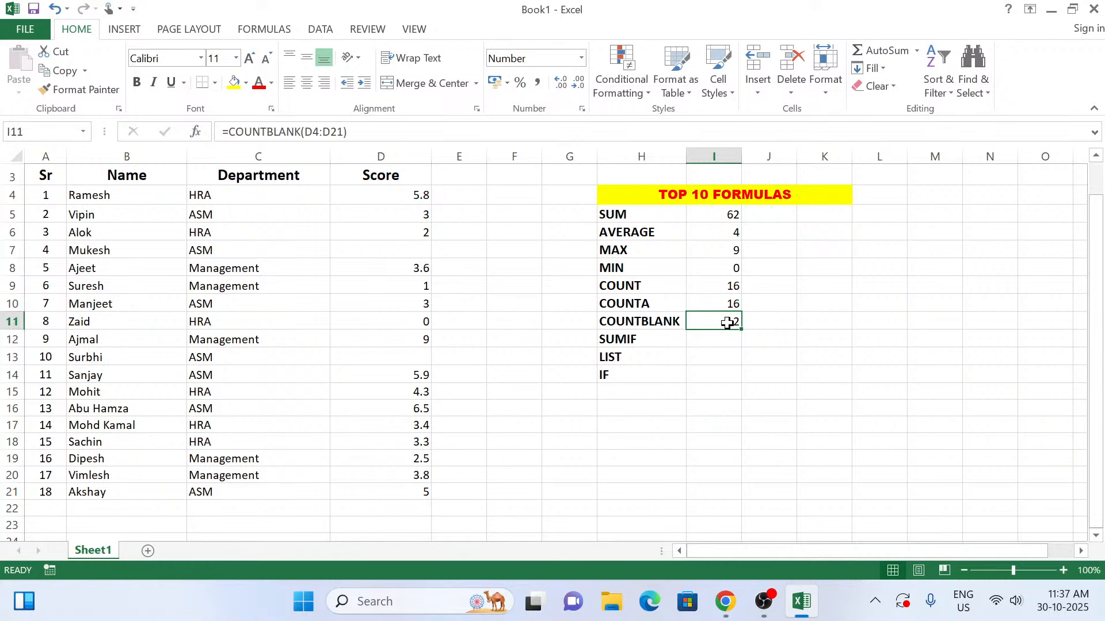
left_click(401, 253)
left_click(410, 357)
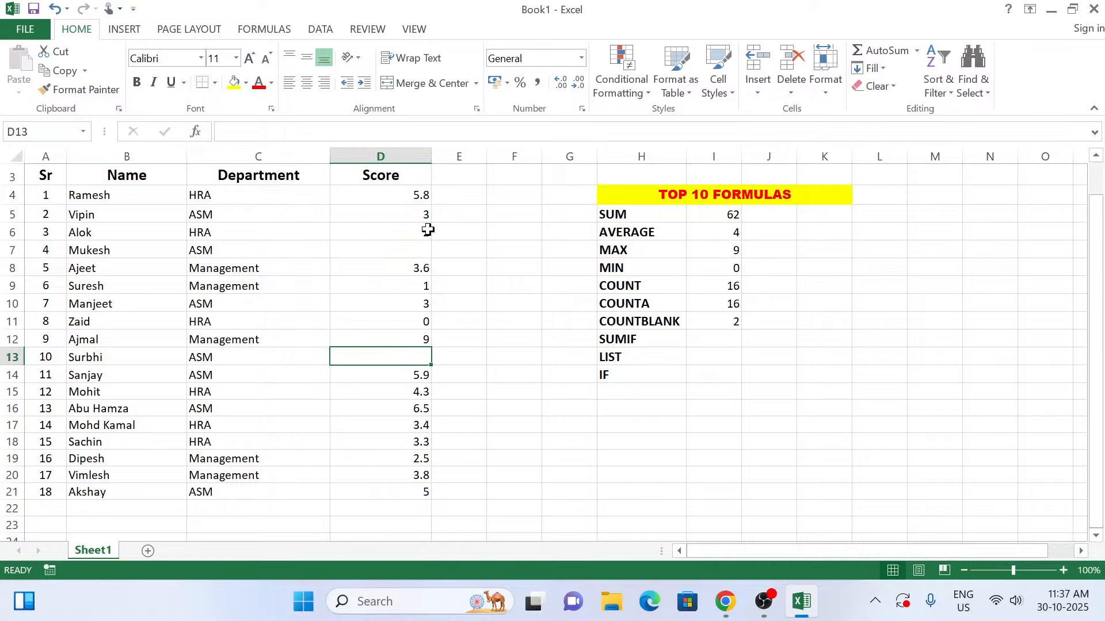
left_click_drag(409, 197, 425, 490)
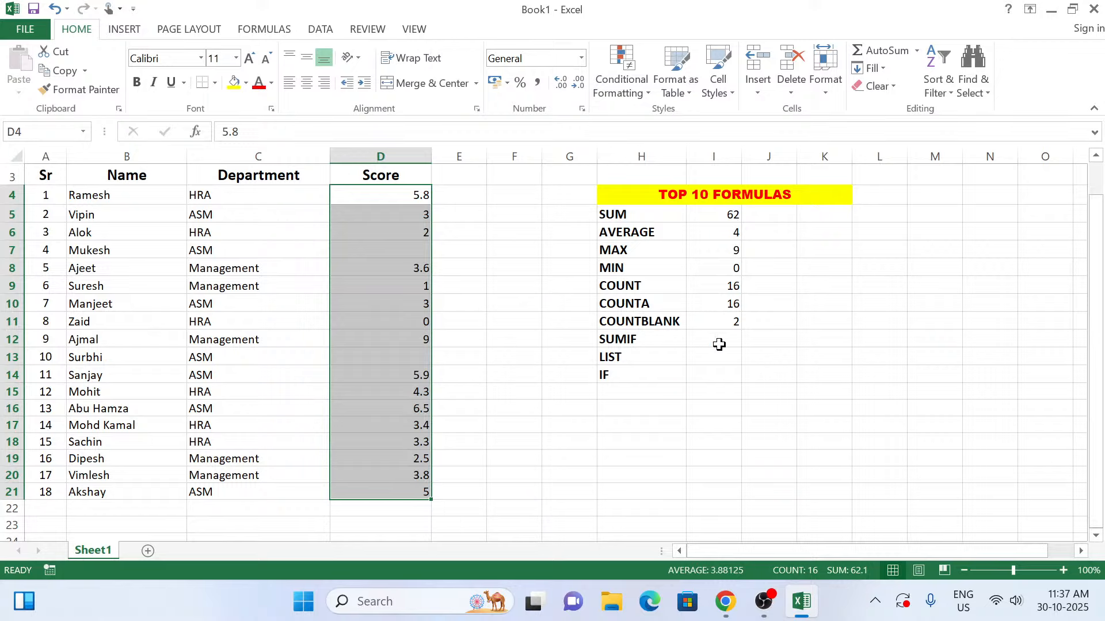
left_click(716, 341)
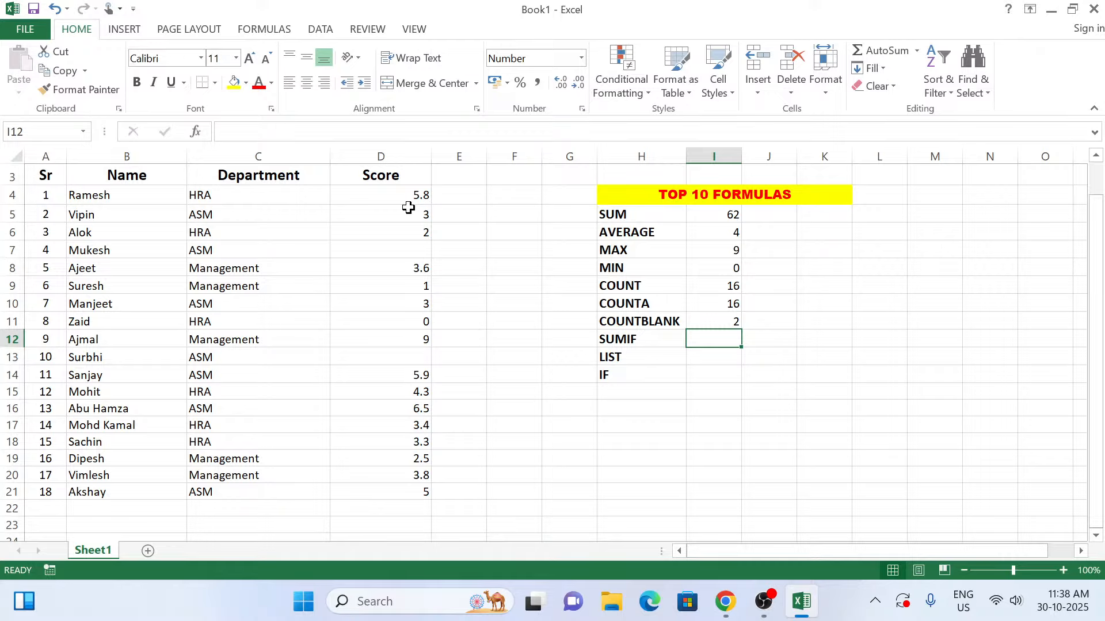
left_click(733, 320)
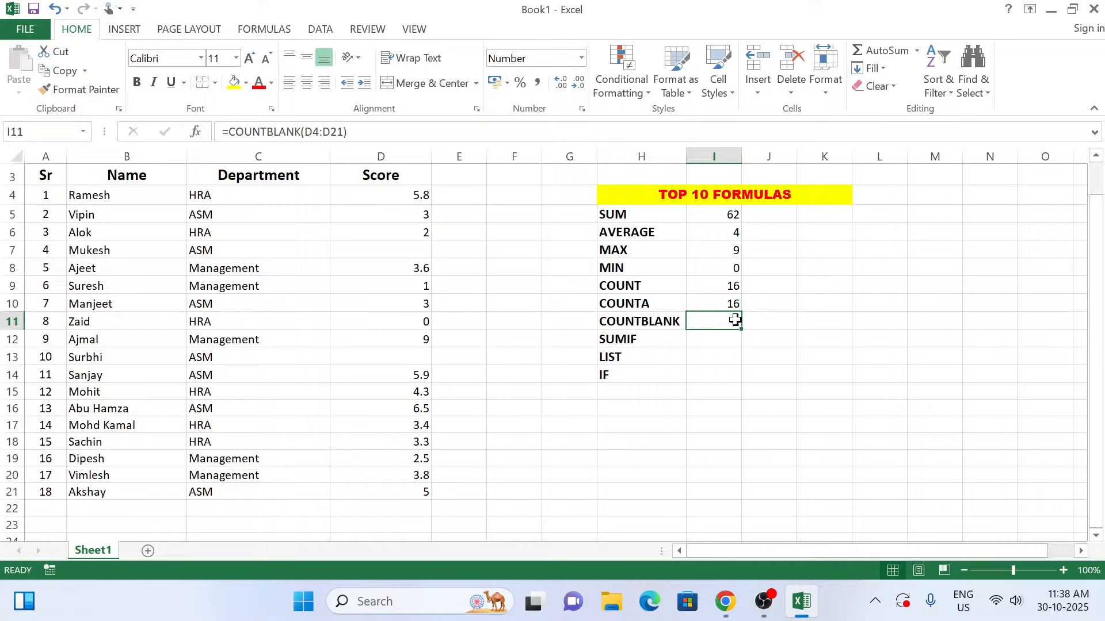
left_click(720, 343)
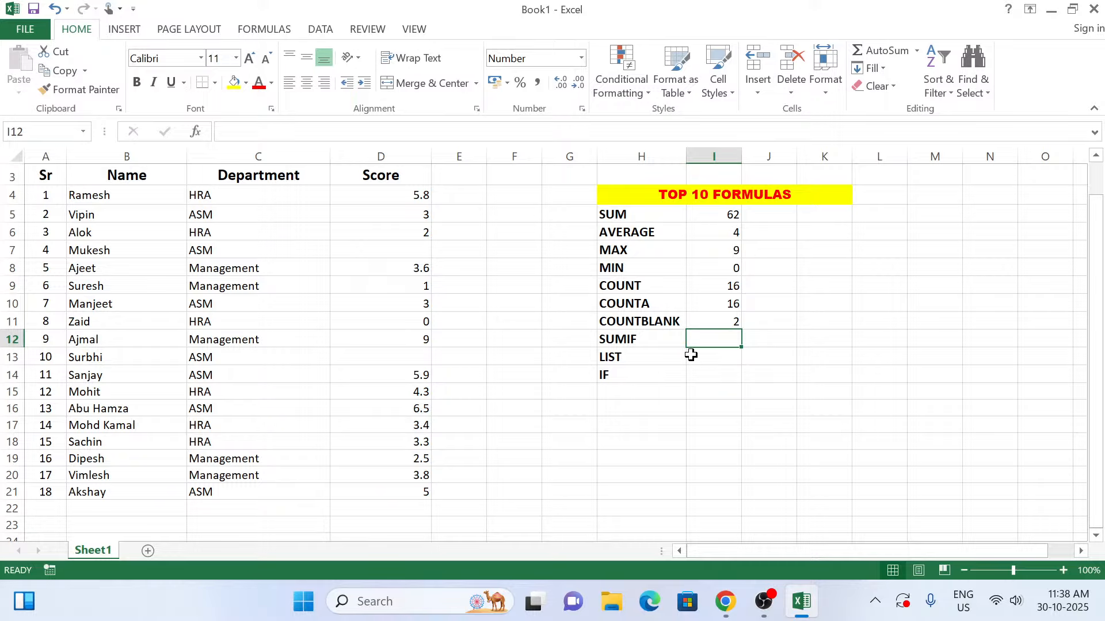
left_click(209, 196)
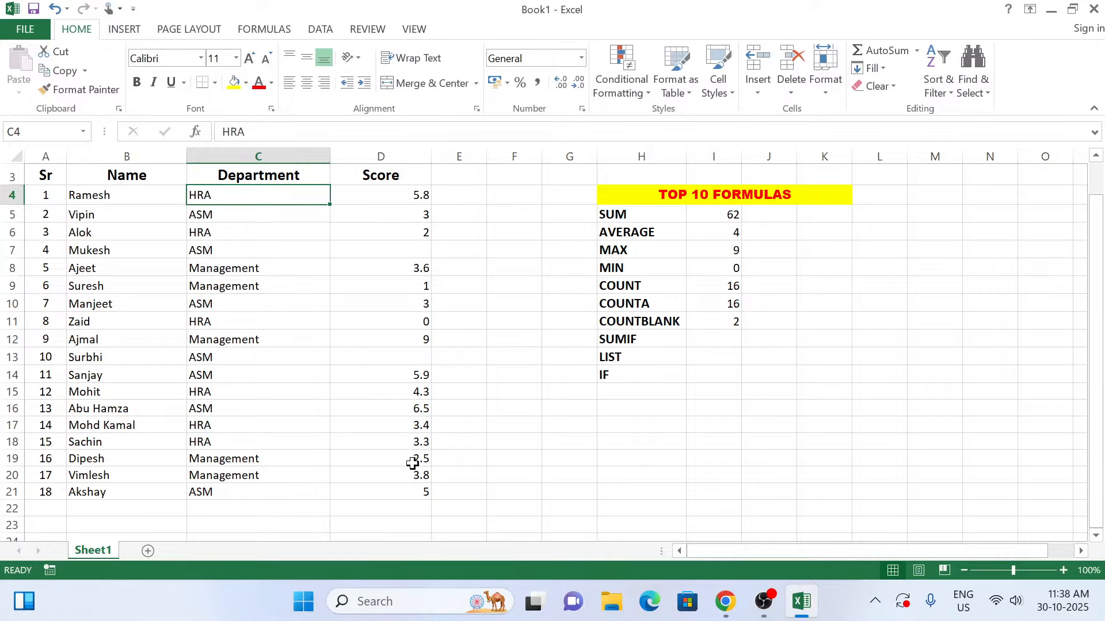
left_click(416, 197)
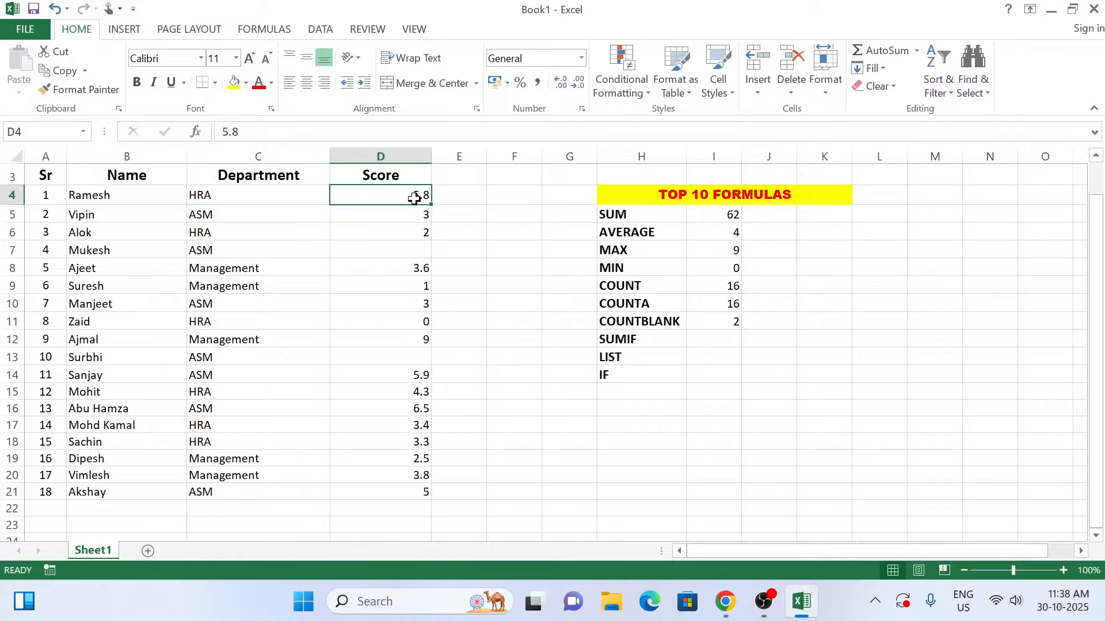
left_click(424, 232)
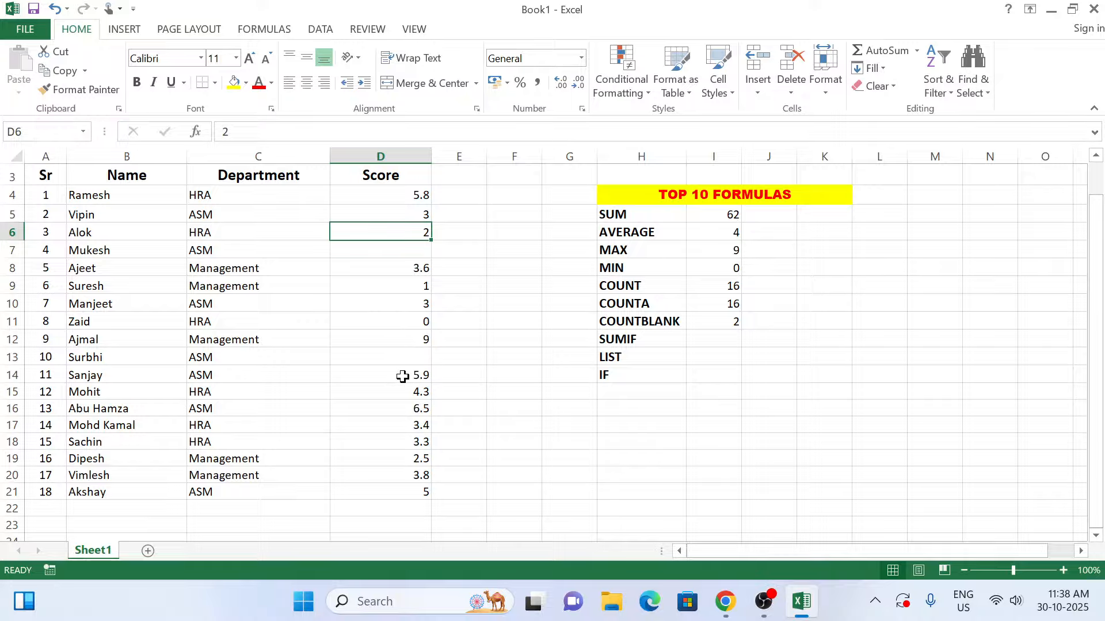
left_click(409, 397)
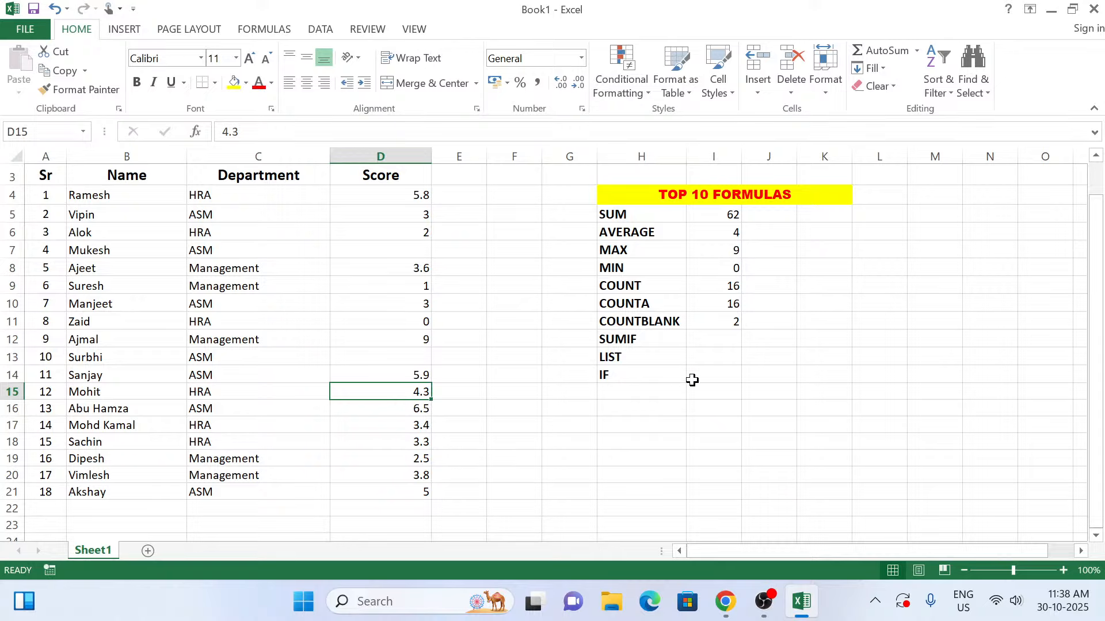
left_click(726, 335)
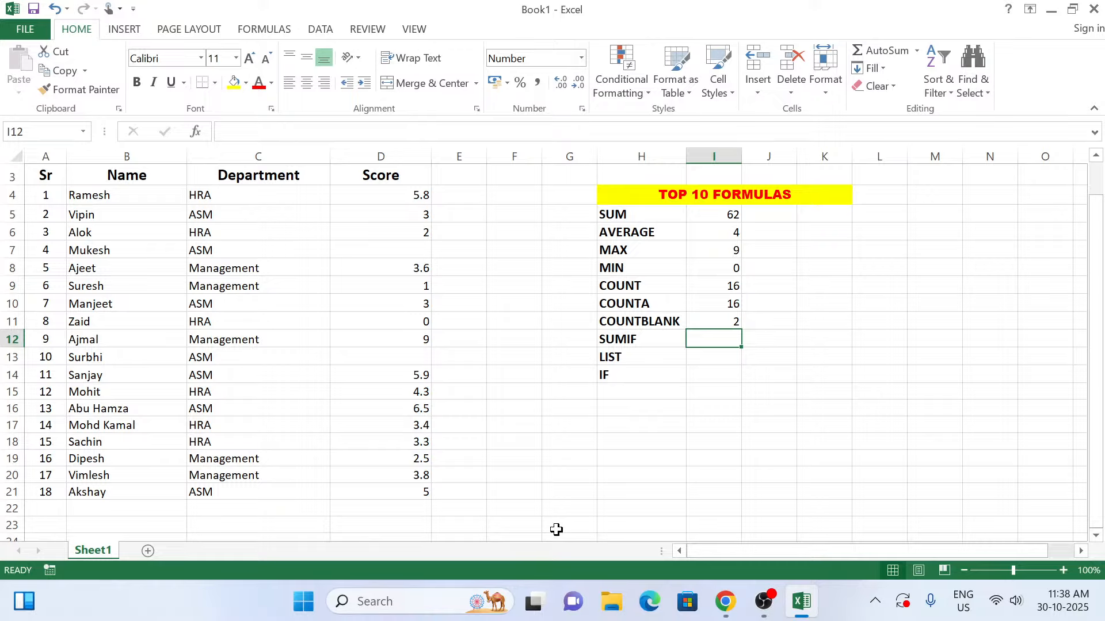
Pick SUMIF from the Insert Function list for cell I12
left_click(196, 133)
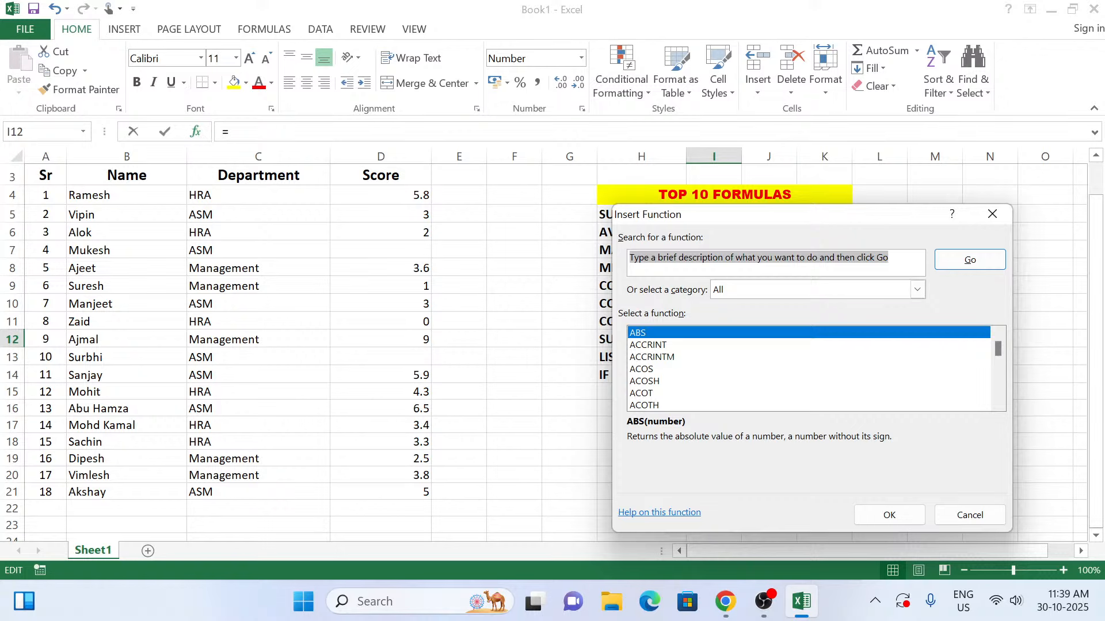
left_click(804, 291)
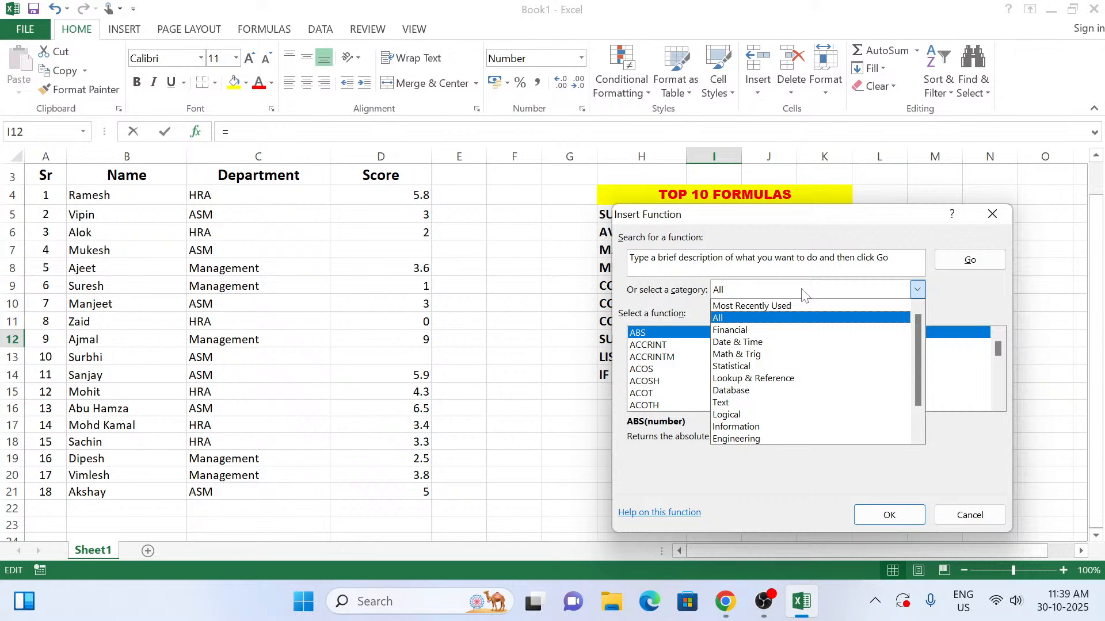
left_click(758, 317)
left_click(702, 357)
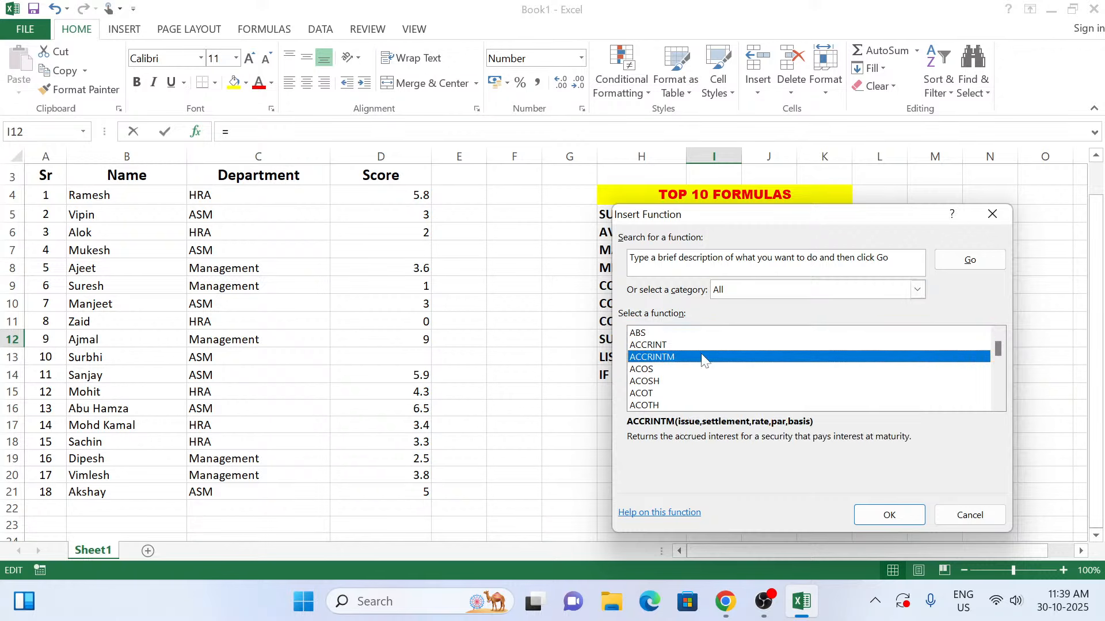
type("sum")
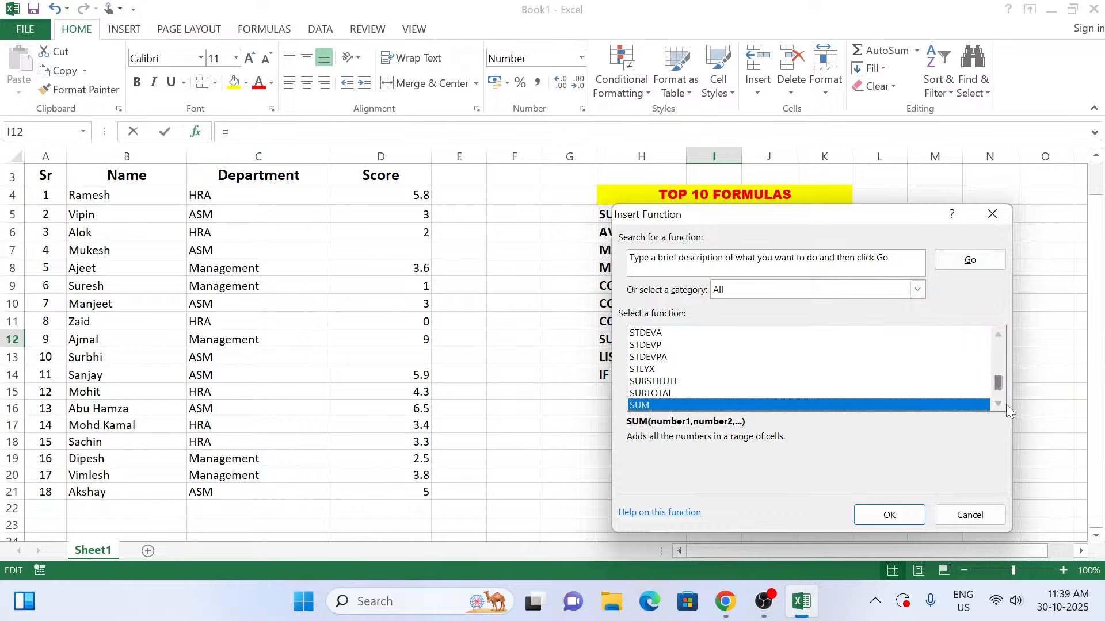
left_click(999, 404)
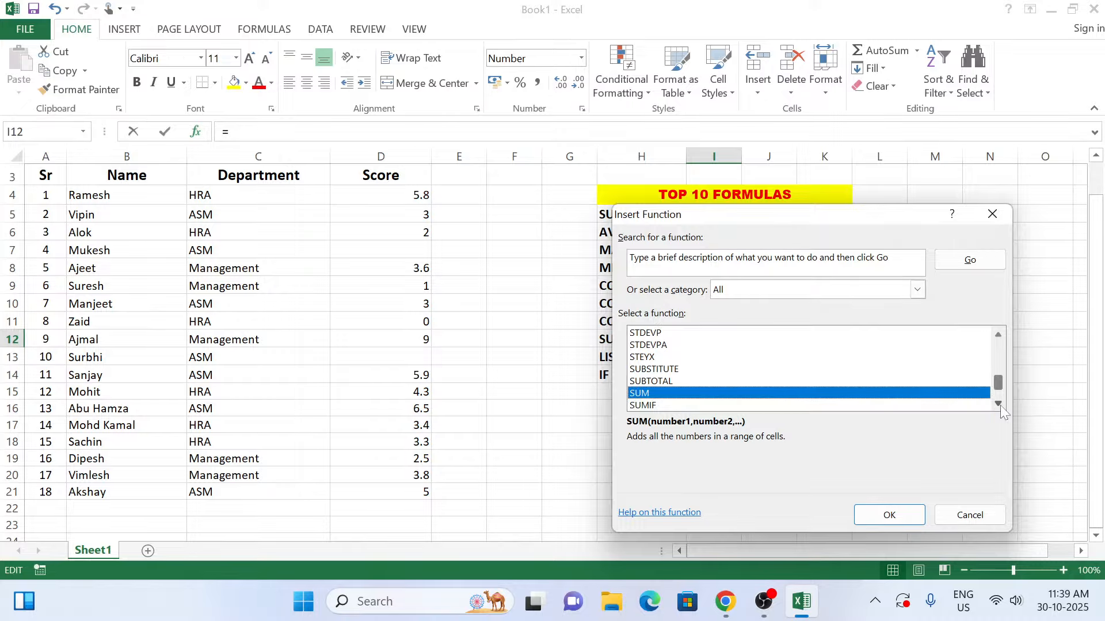
left_click(688, 406)
left_click(887, 518)
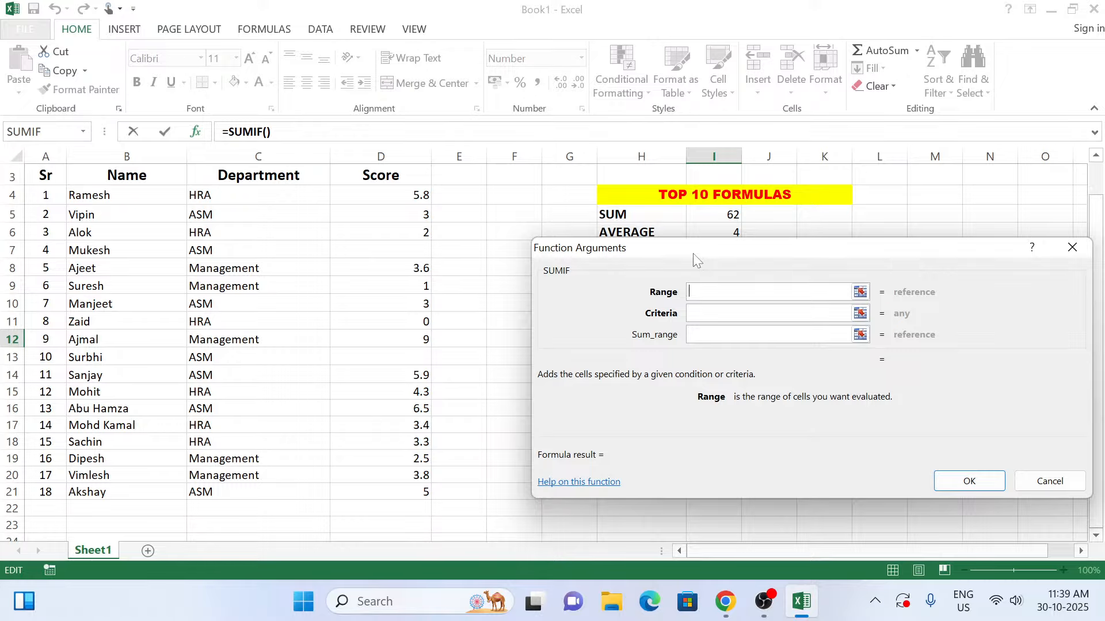
Set SUMIF range C4:C21, criteria C4 and sum range D4:D21, giving 19
left_click_drag(223, 196, 229, 493)
left_click(769, 314)
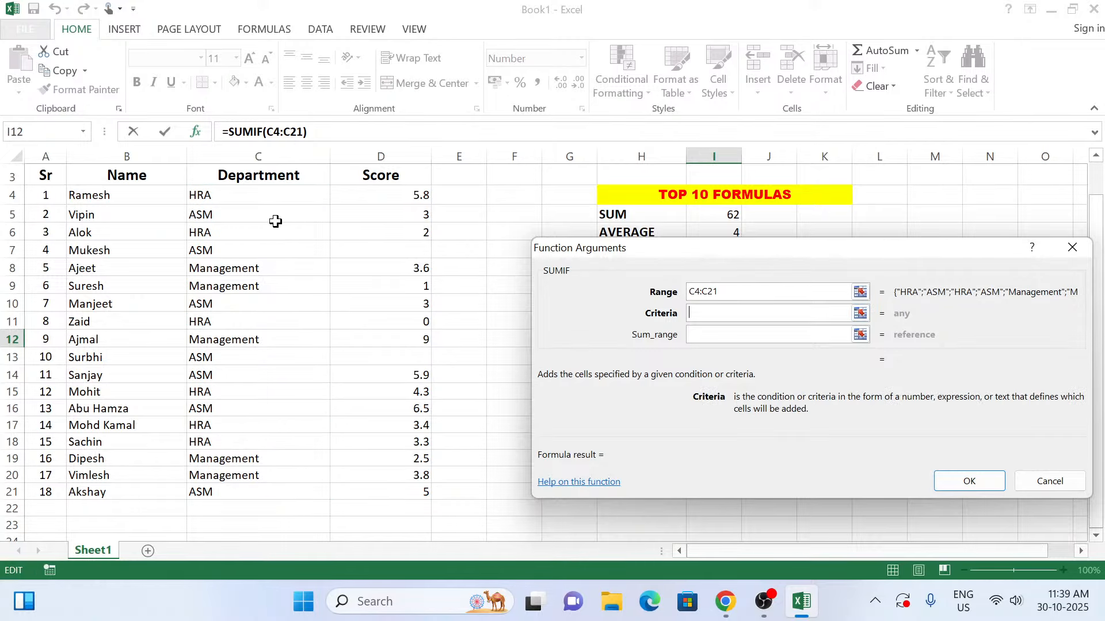
left_click_drag(835, 297, 730, 238)
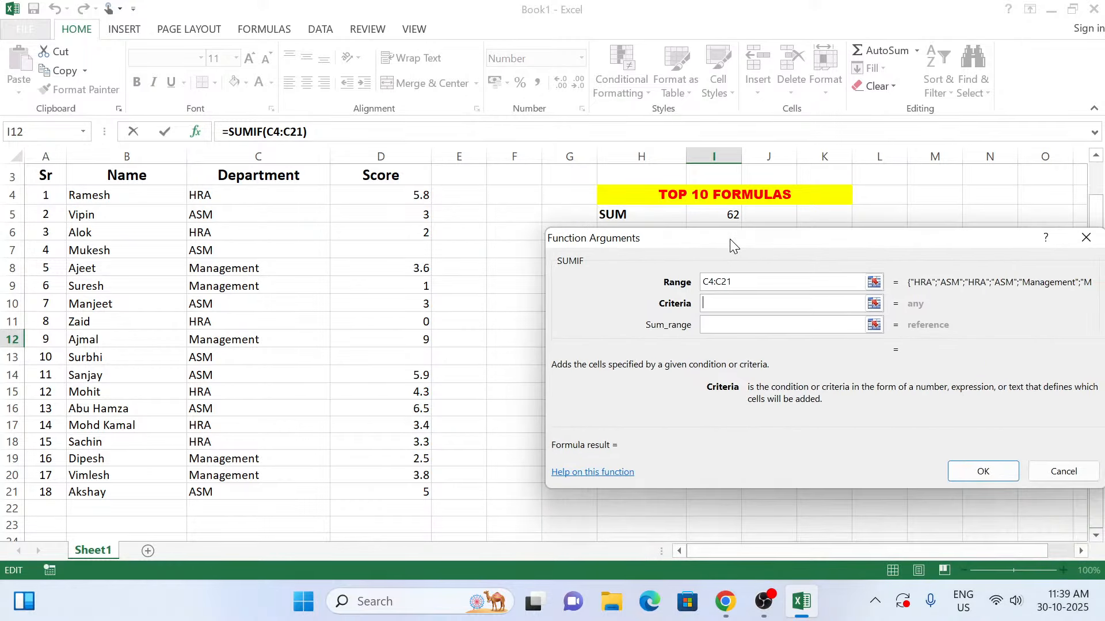
left_click(256, 200)
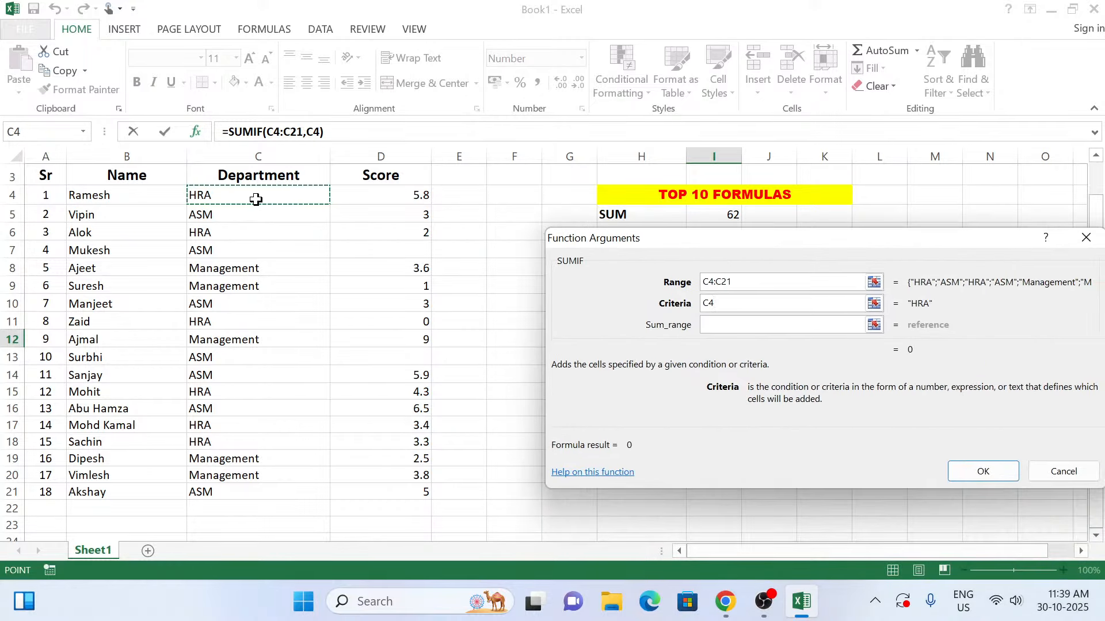
left_click(743, 329)
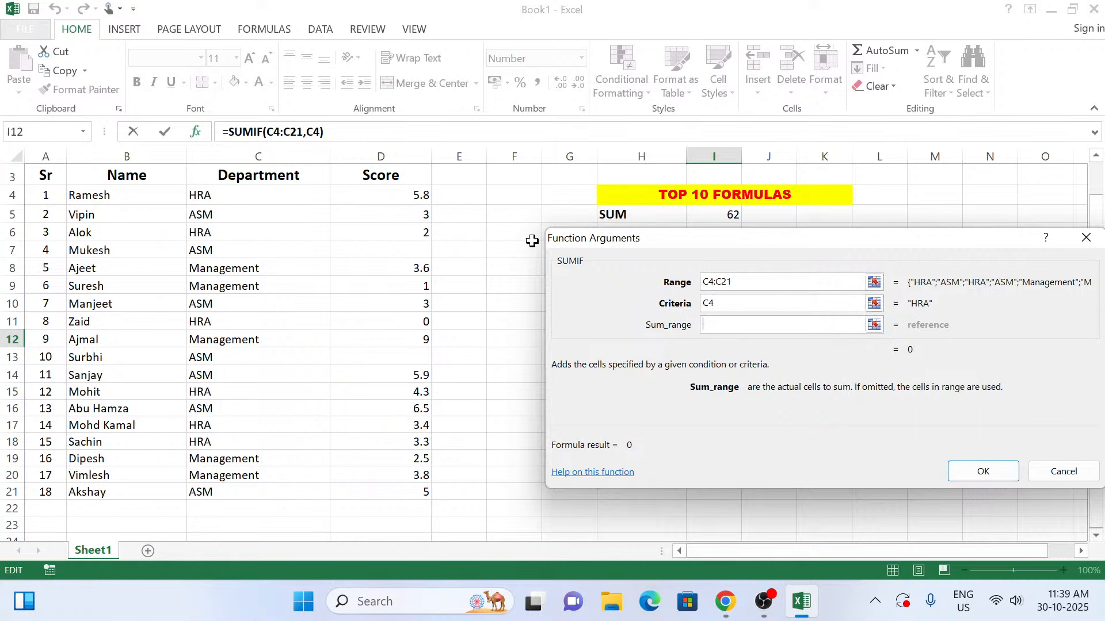
left_click_drag(419, 195, 418, 495)
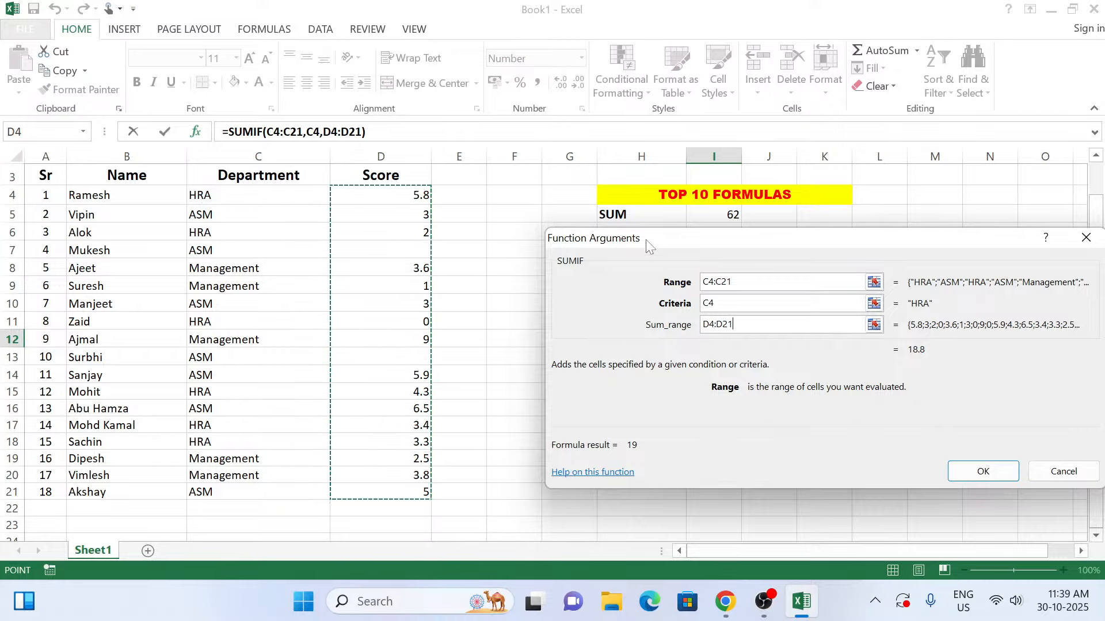
left_click(982, 473)
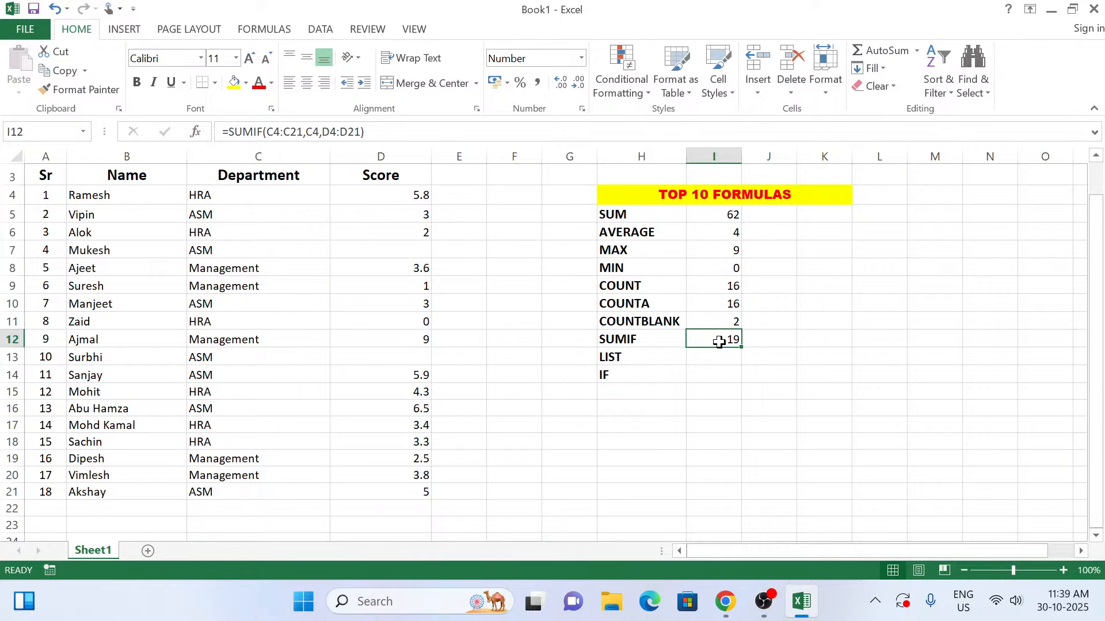
Re-enter I12 as =SUMIF(C4:C21,HRA,D4:D21) with unquoted HRA, which returns 0
key("Delete")
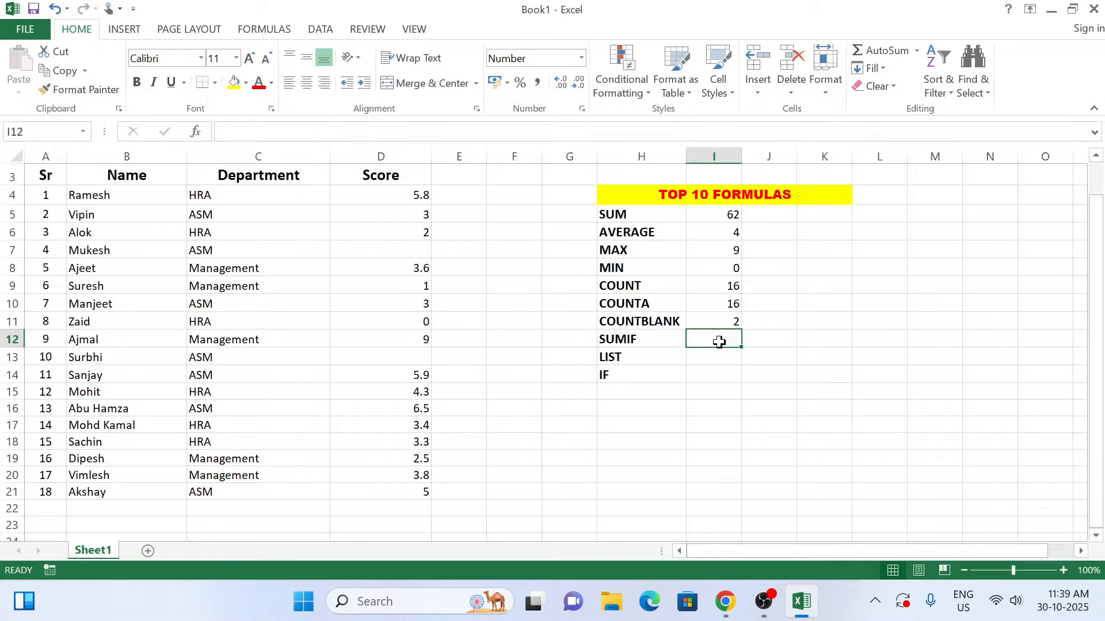
type("=")
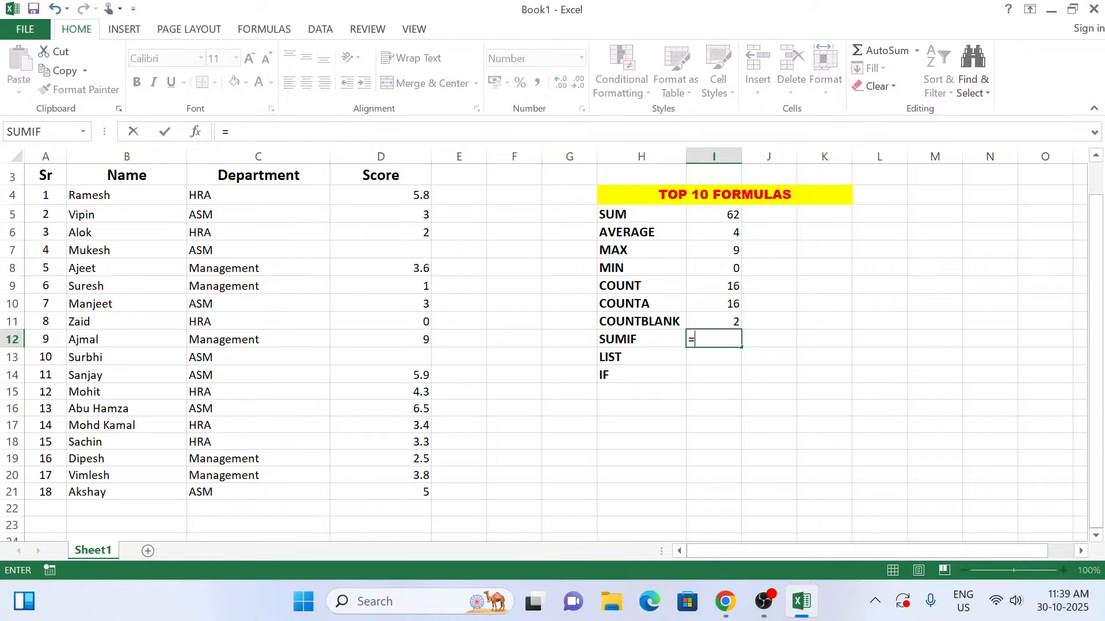
type("SUMI")
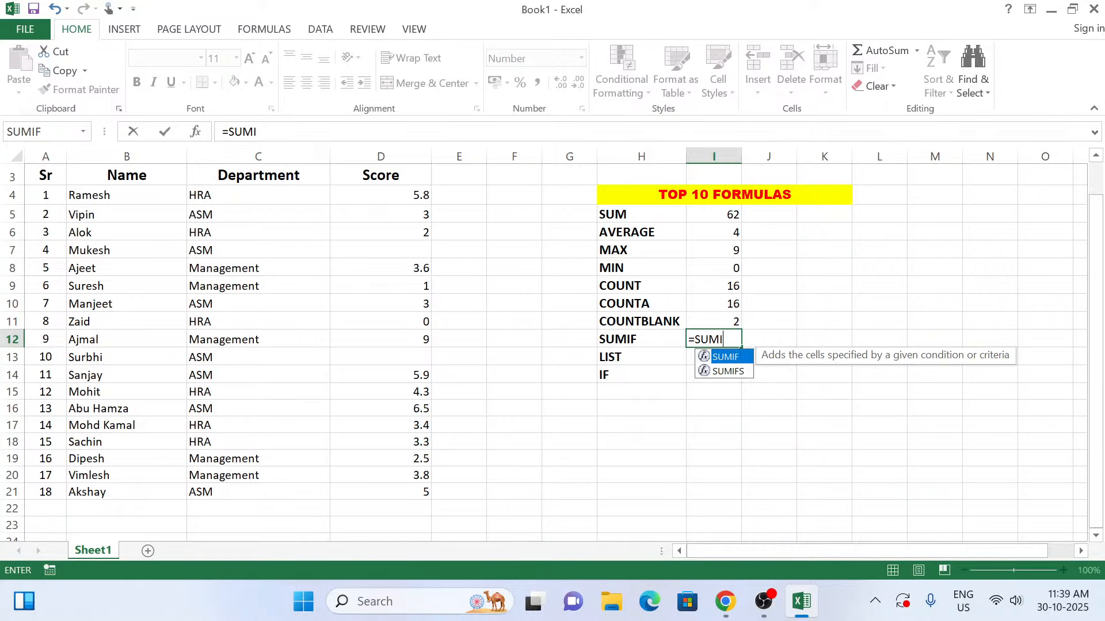
type("F(")
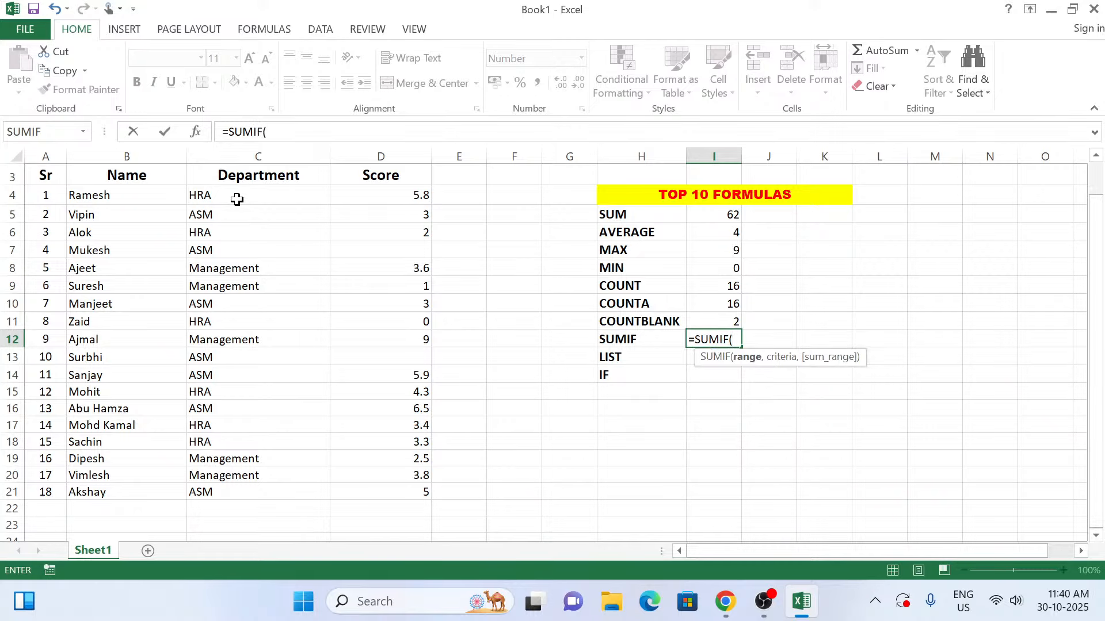
left_click_drag(237, 199, 234, 487)
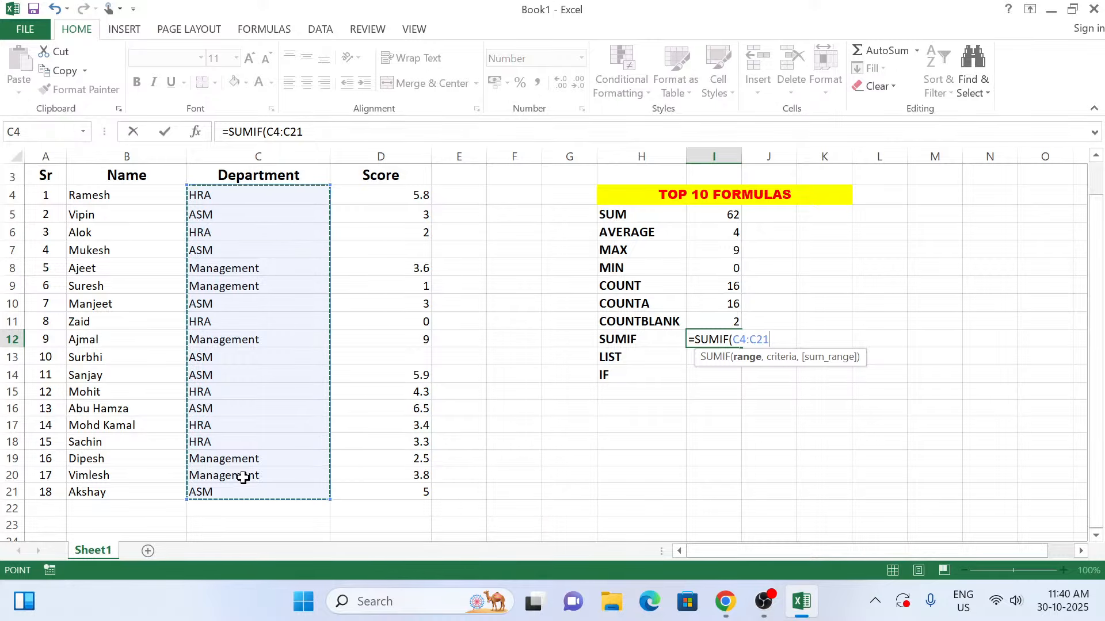
type(",")
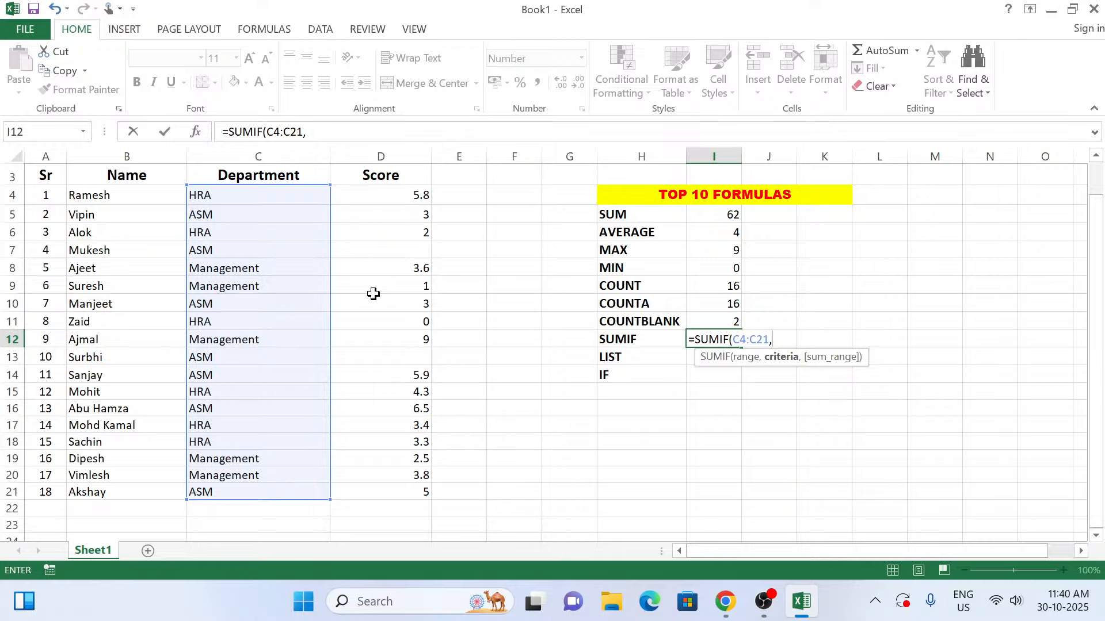
type("hr")
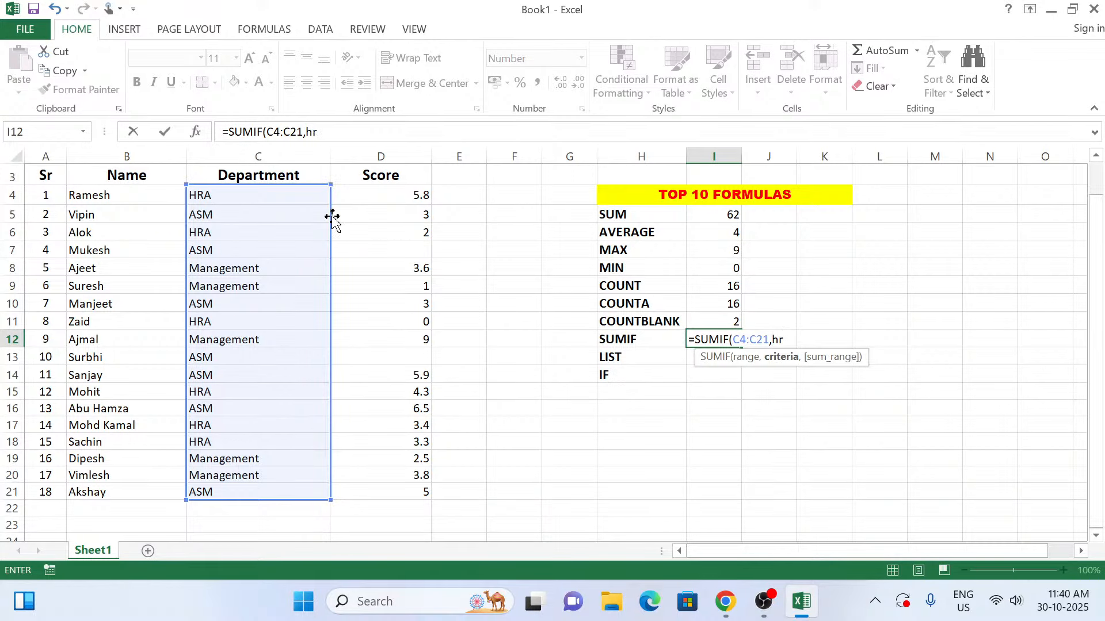
key("BackSpace")
key("BackSpace")
type("HRA,")
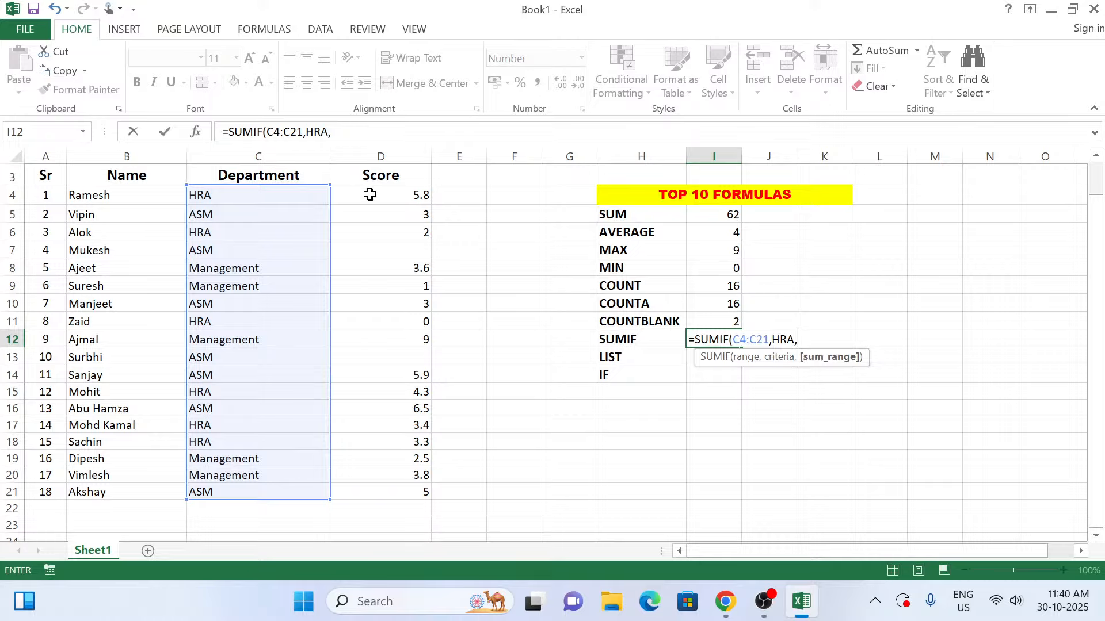
left_click_drag(370, 195, 390, 488)
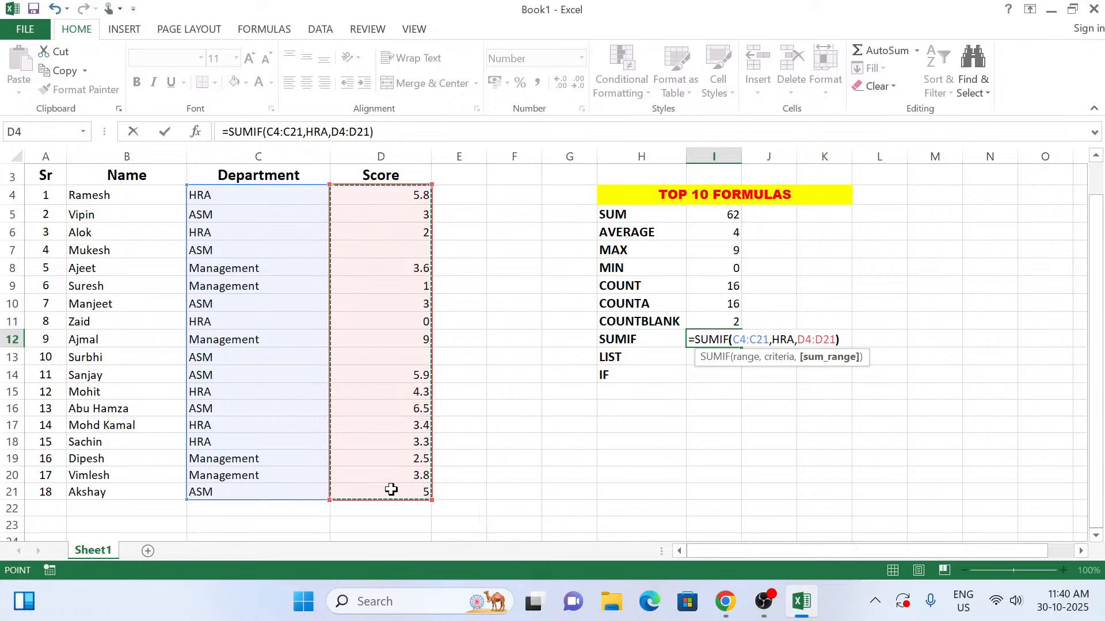
type(")")
key("Return")
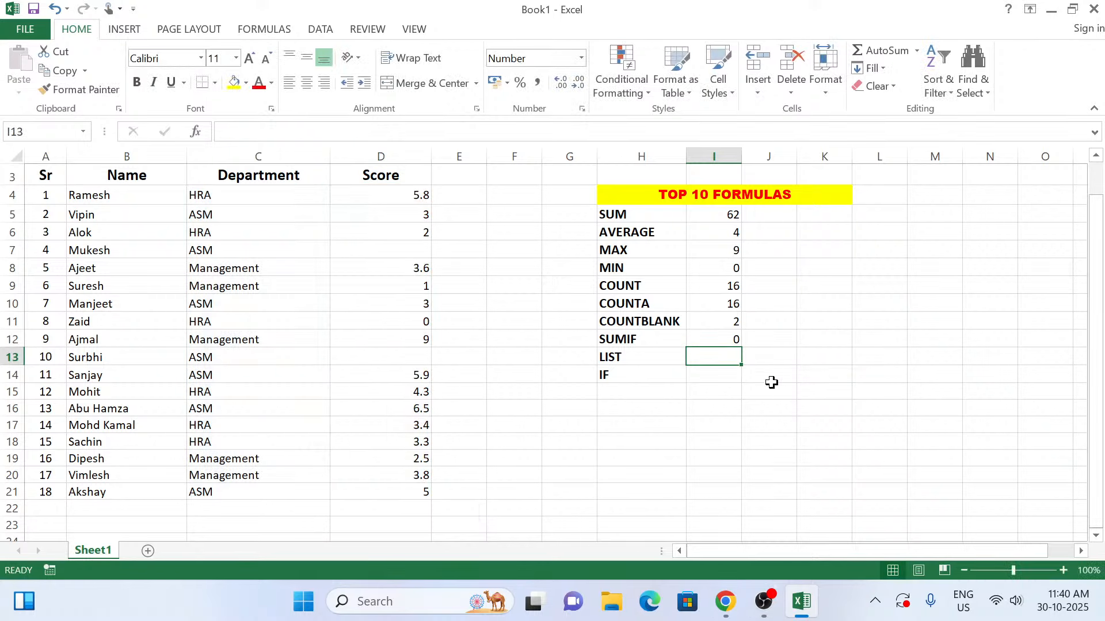
Replace the HRA criterion in I12's SUMIF with a reference to cell C4
left_click(704, 343)
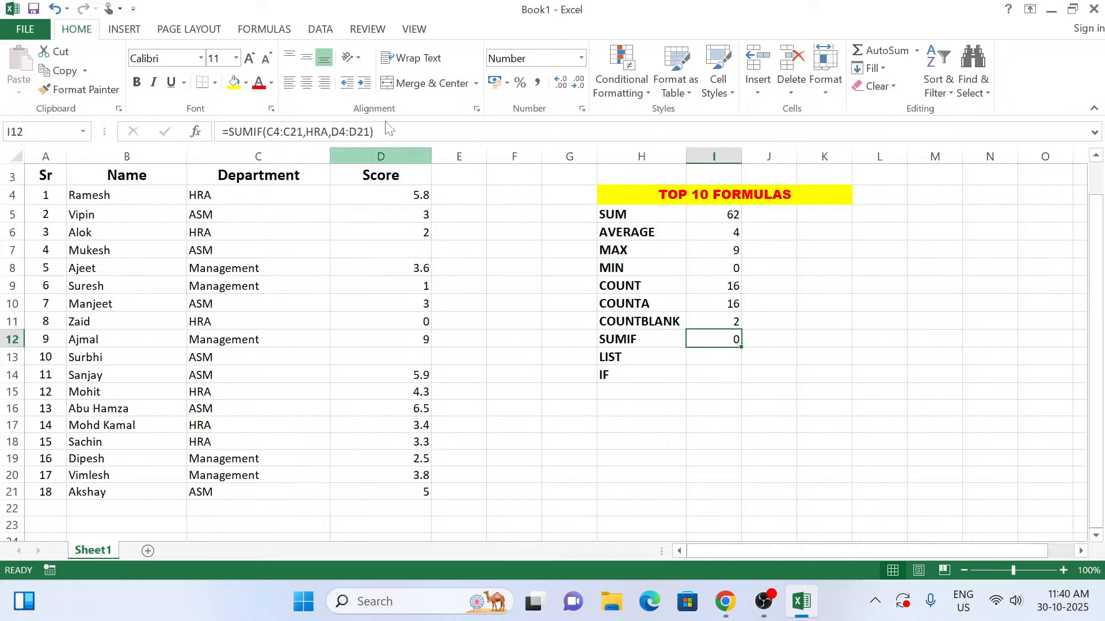
left_click(324, 131)
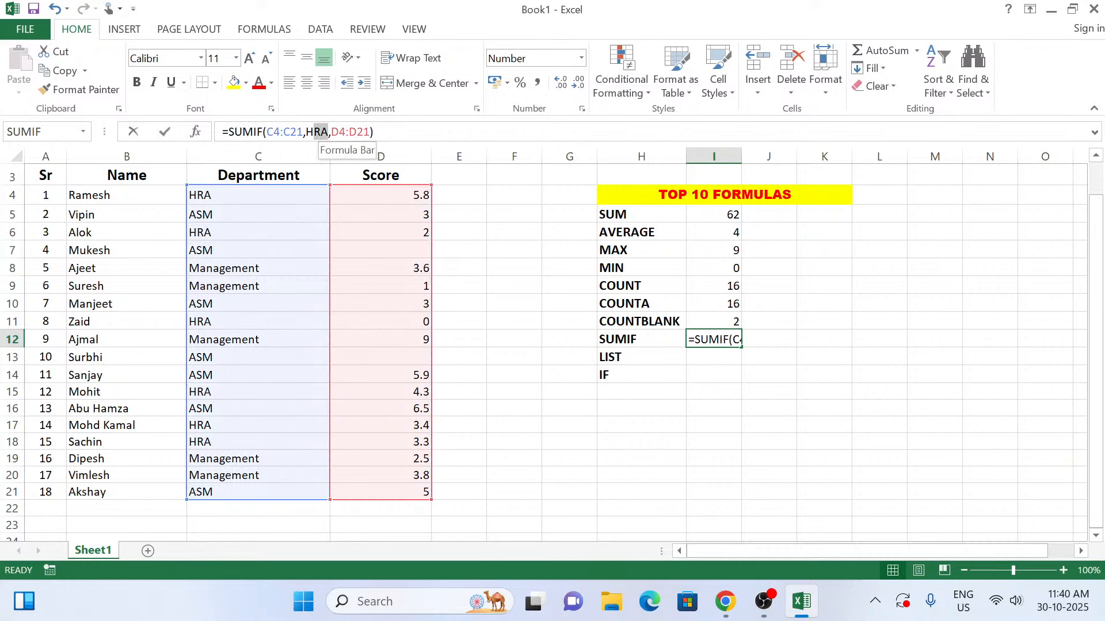
left_click(245, 195)
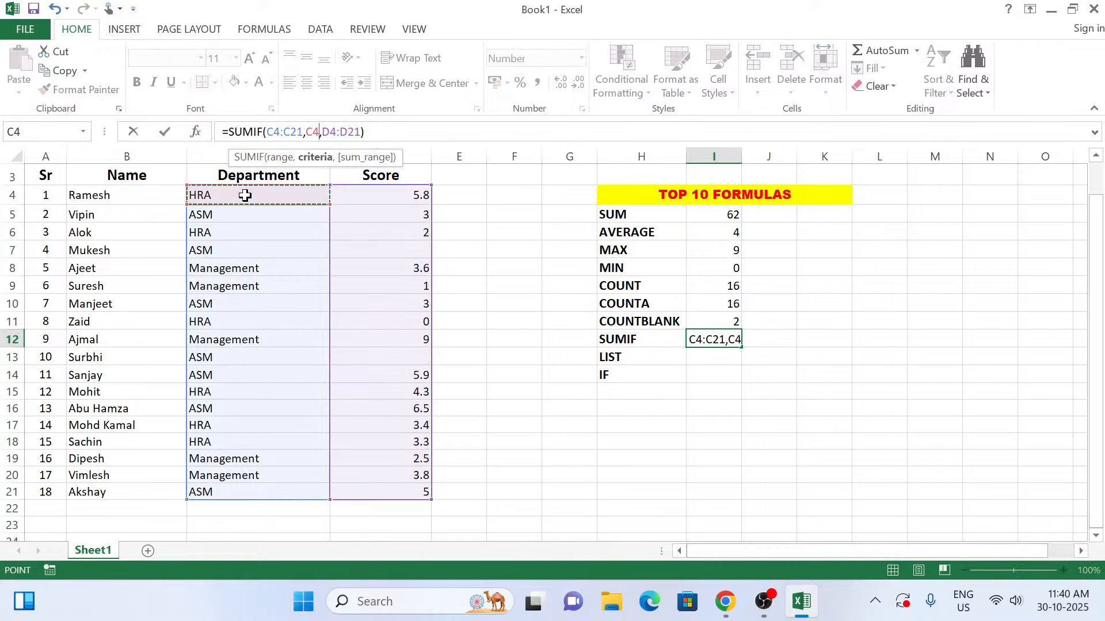
key("Return")
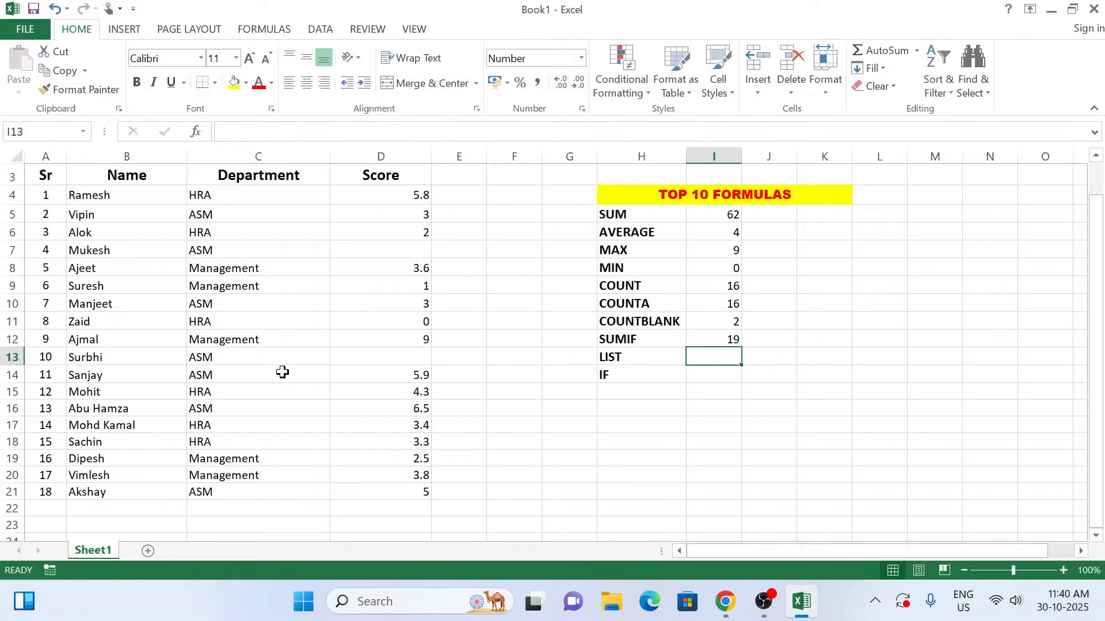
Rebuild I12 from scratch as =SUMIF(C4:C21,C4,D4:D21) by pointing at the ranges
left_click(728, 341)
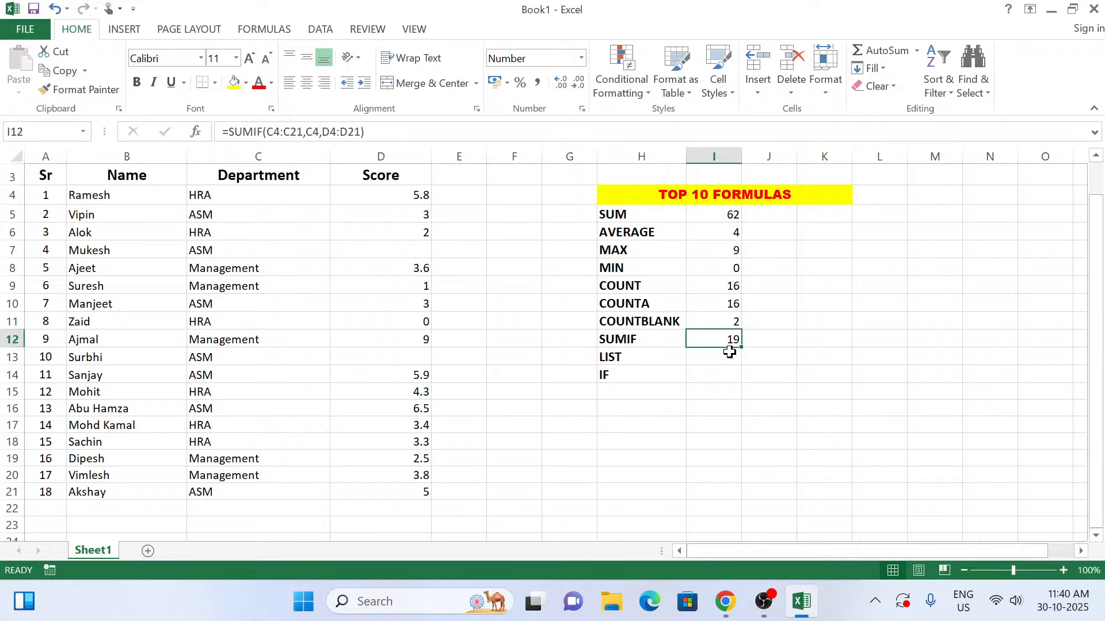
key("Delete")
type("=SUMIF")
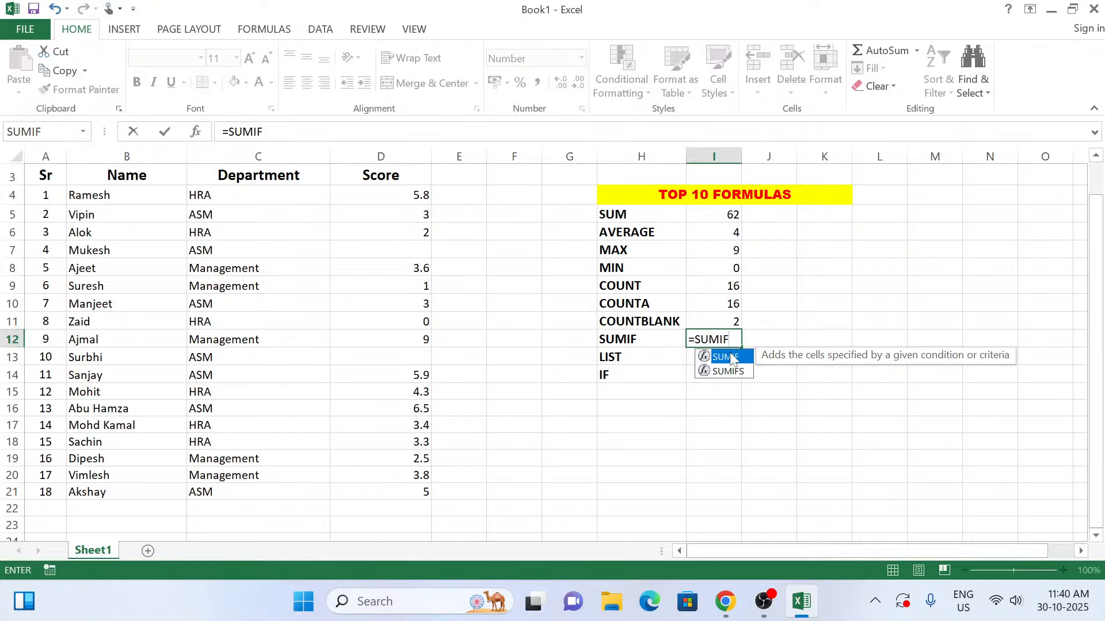
double_click(730, 356)
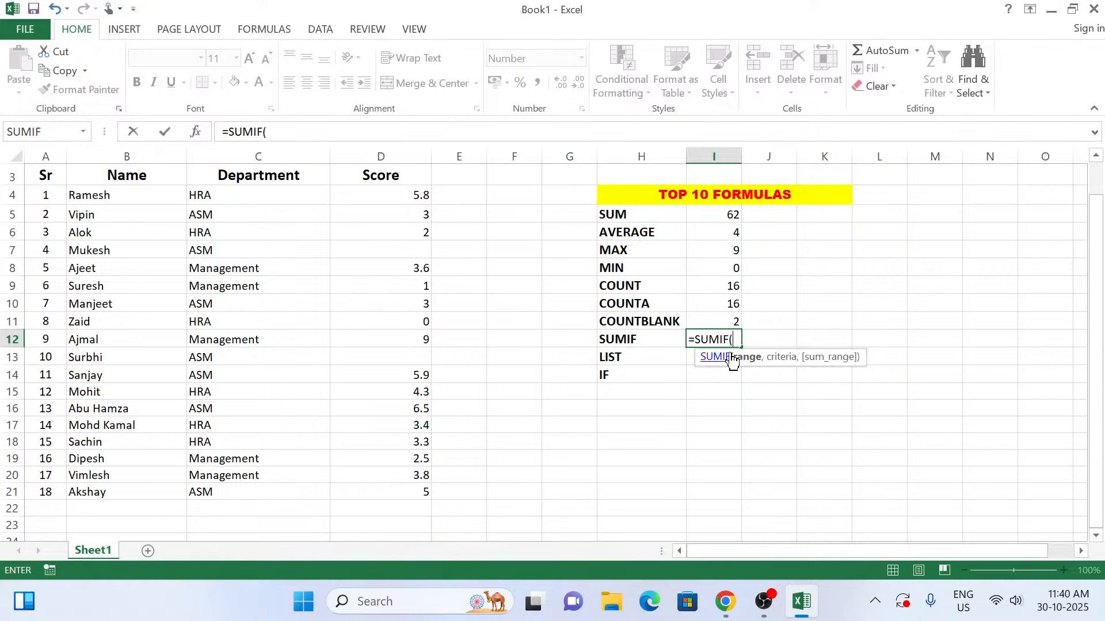
left_click(213, 196)
left_click_drag(212, 197, 237, 491)
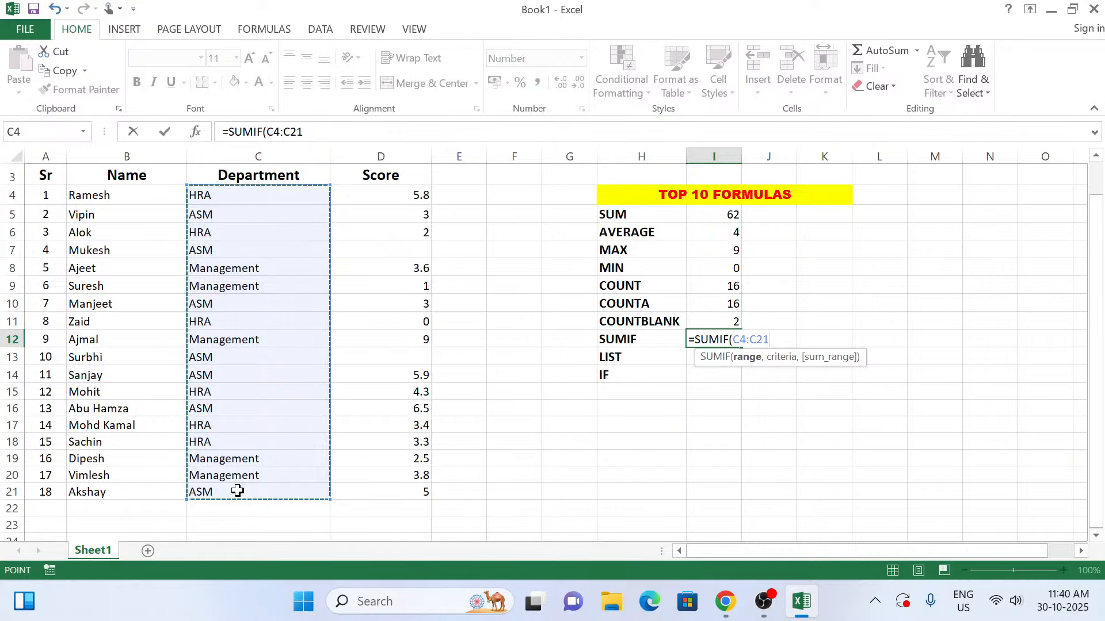
type(",")
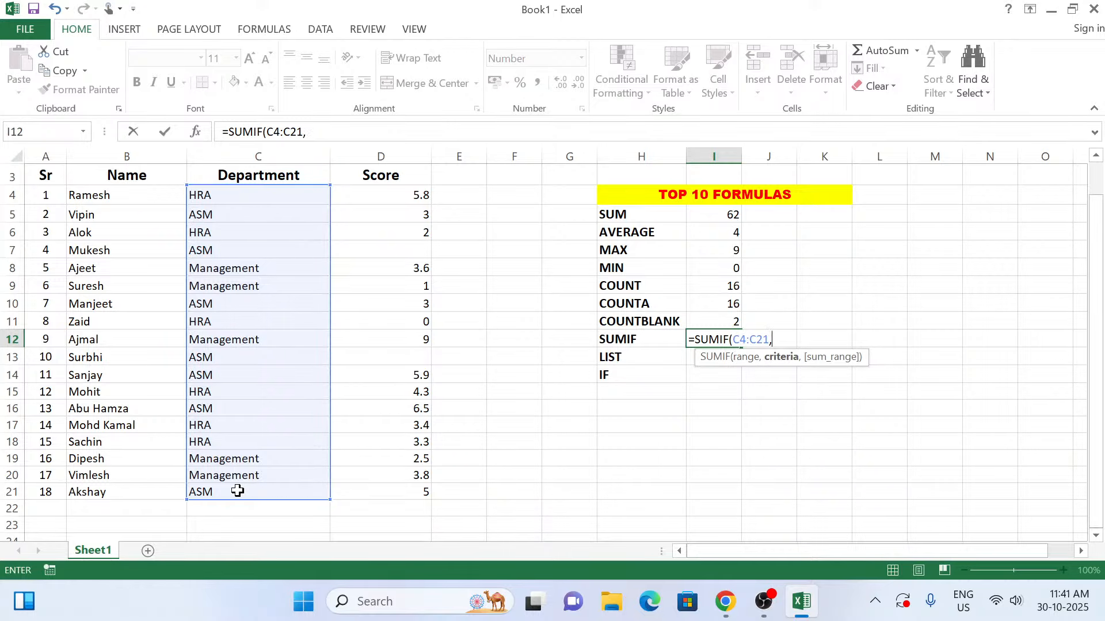
left_click(213, 196)
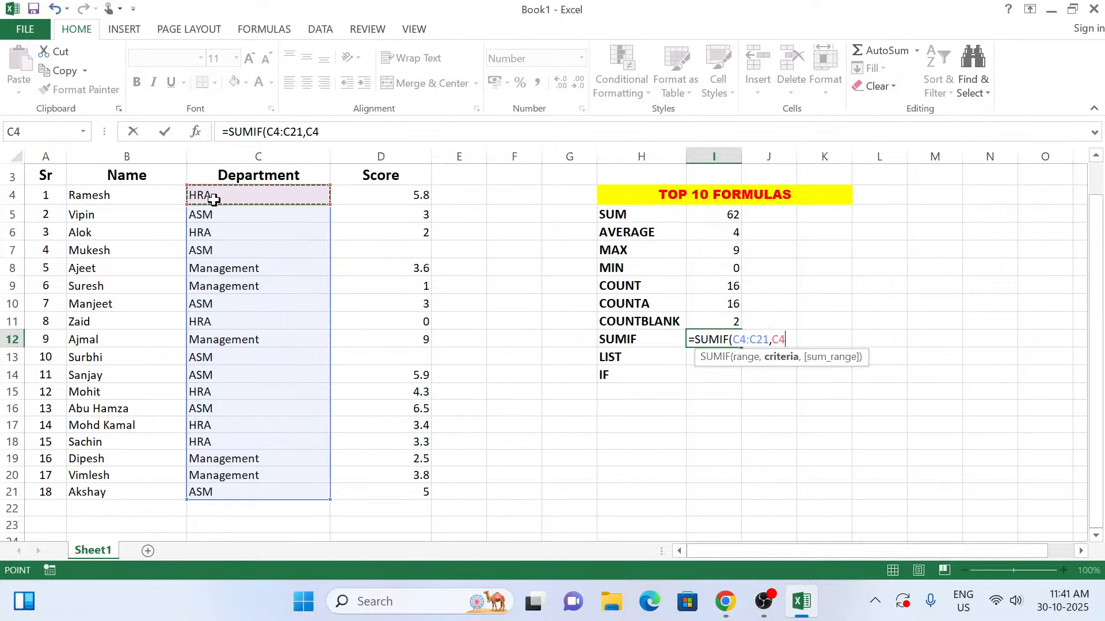
type(",")
left_click_drag(420, 194, 425, 493)
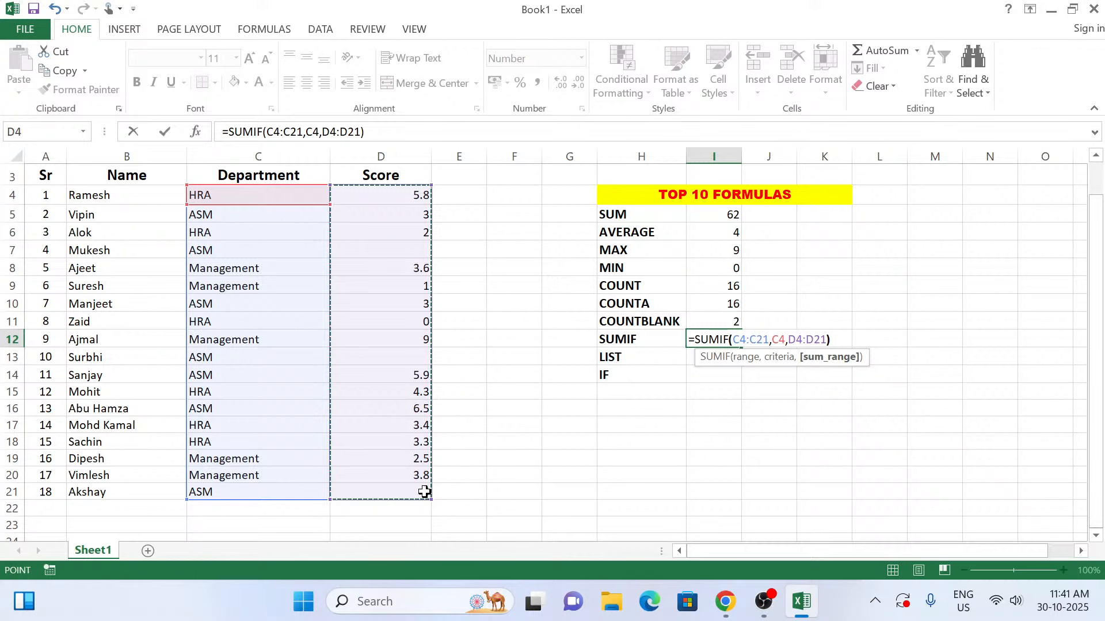
type(")")
key("Return")
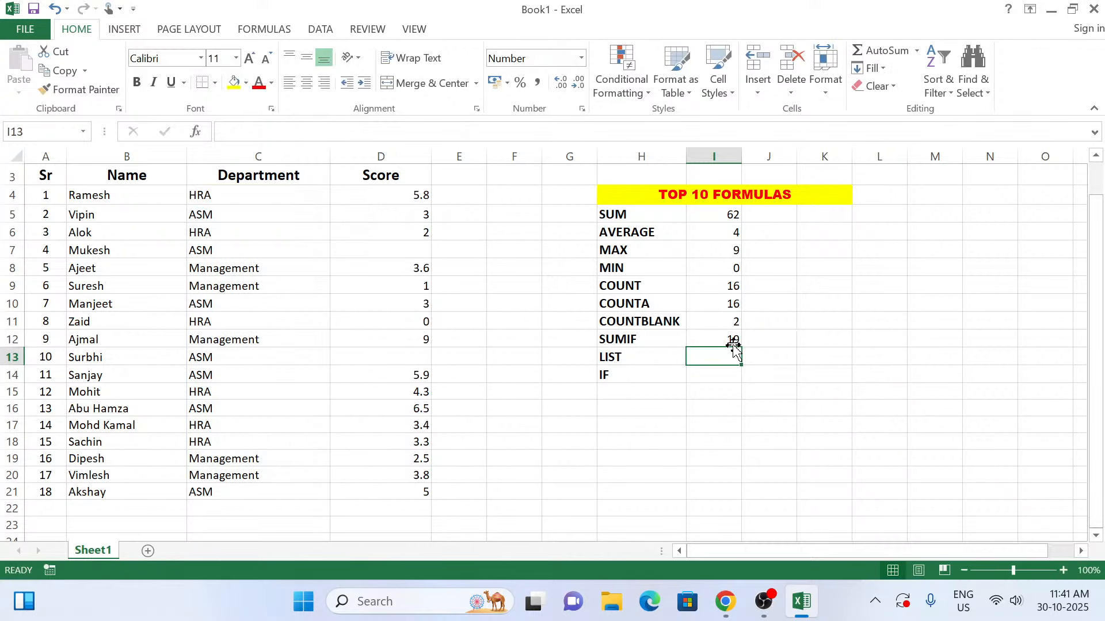
Change Zaid's score in D11 to 10
left_click(419, 252)
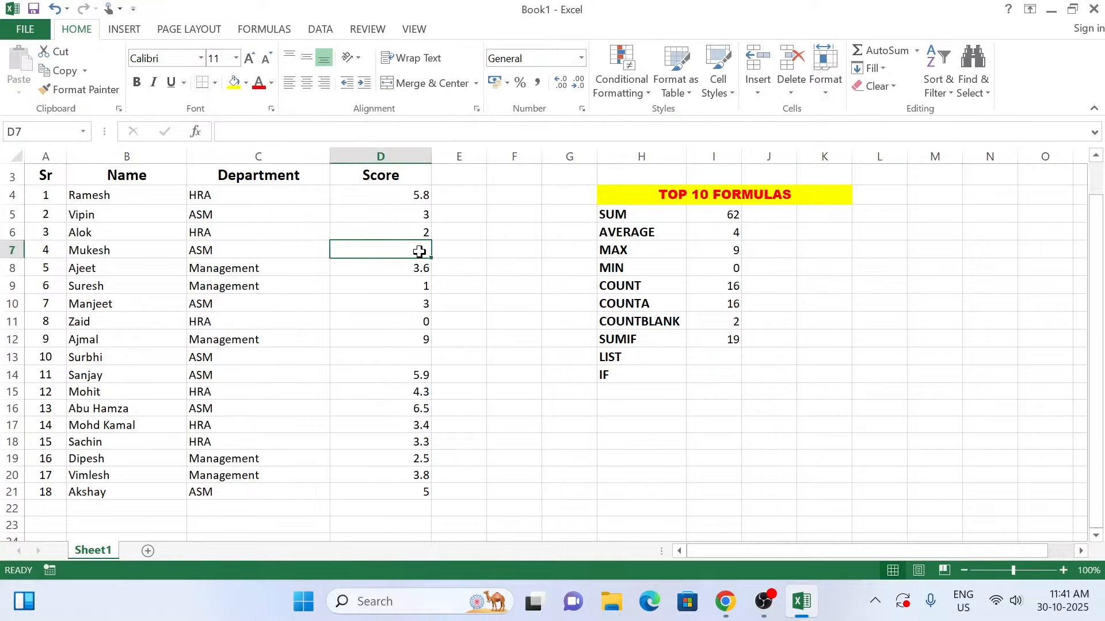
left_click(419, 323)
type("10")
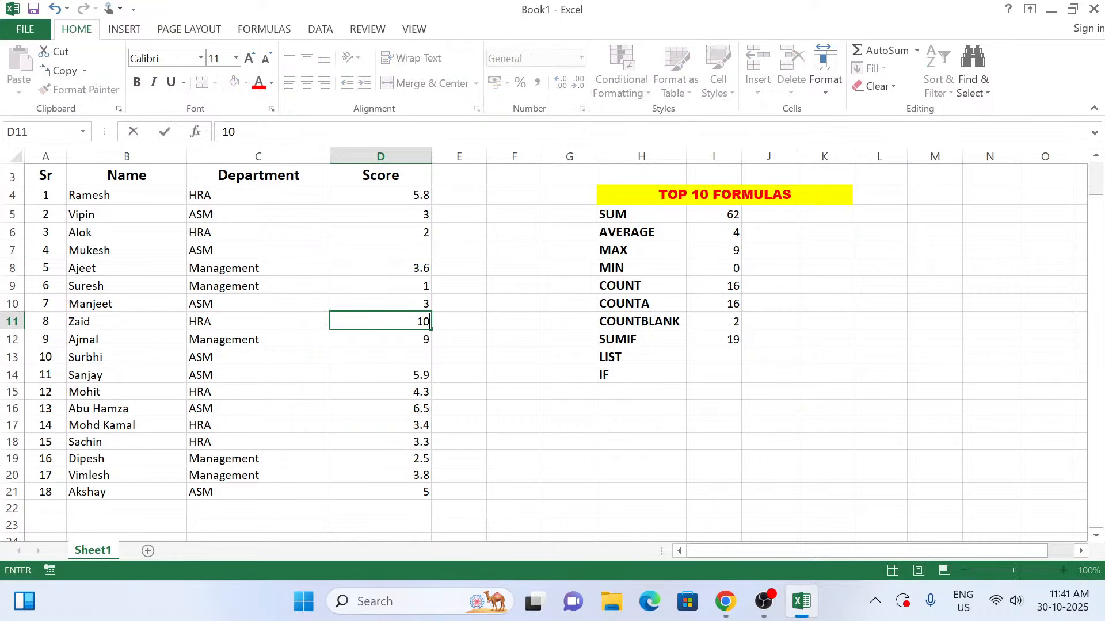
key("Return")
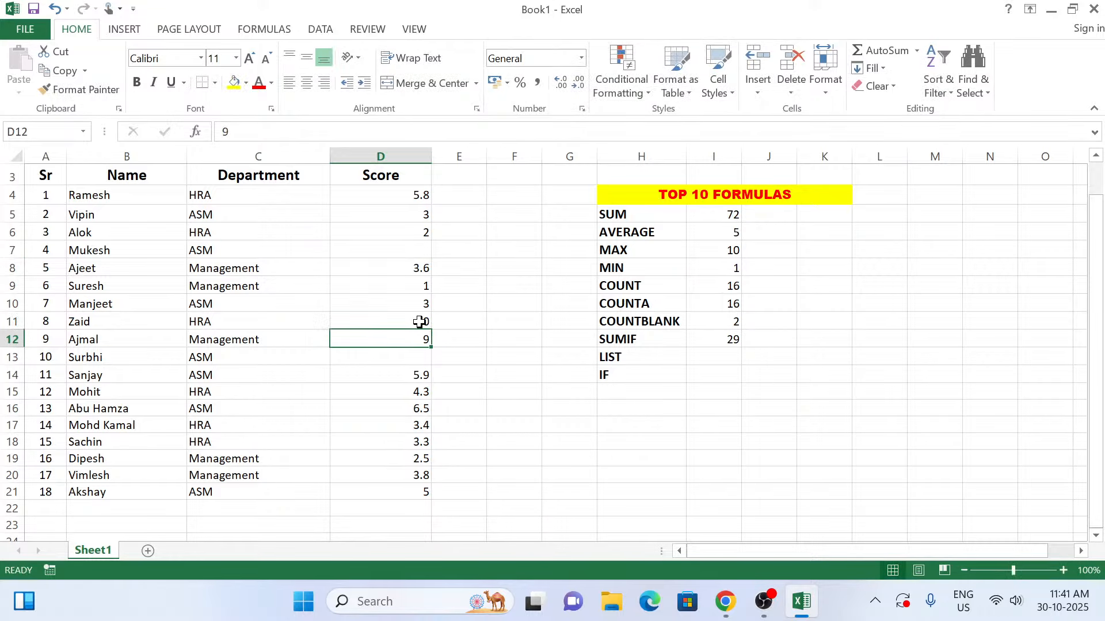
Select the department entries C4:C21, then cell I13 beside LIST
left_click(721, 361)
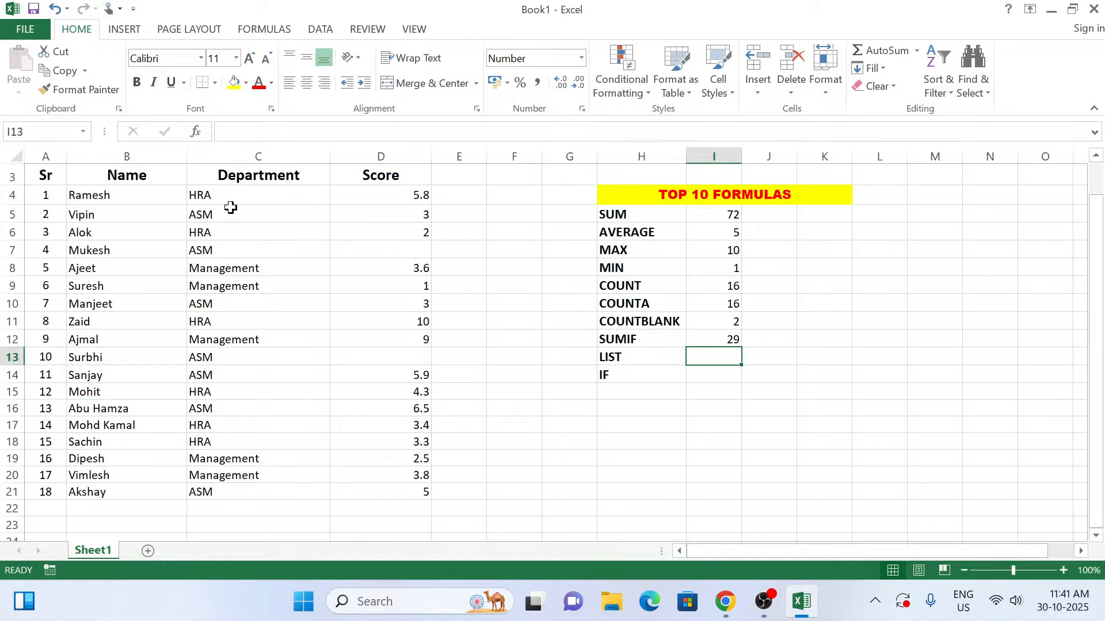
left_click_drag(233, 203, 252, 489)
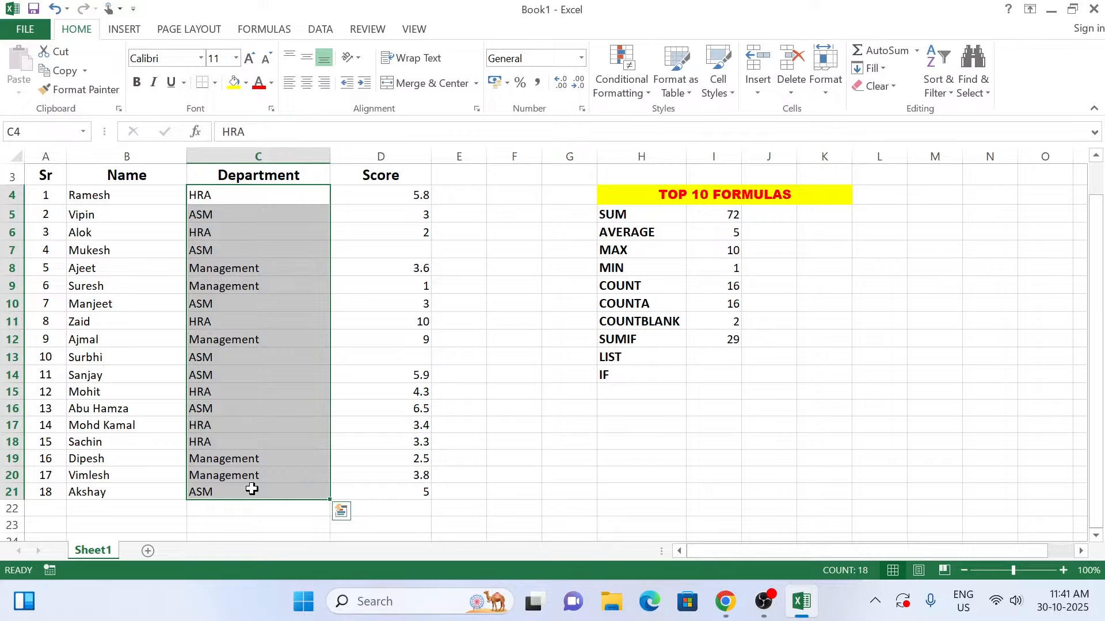
left_click(724, 361)
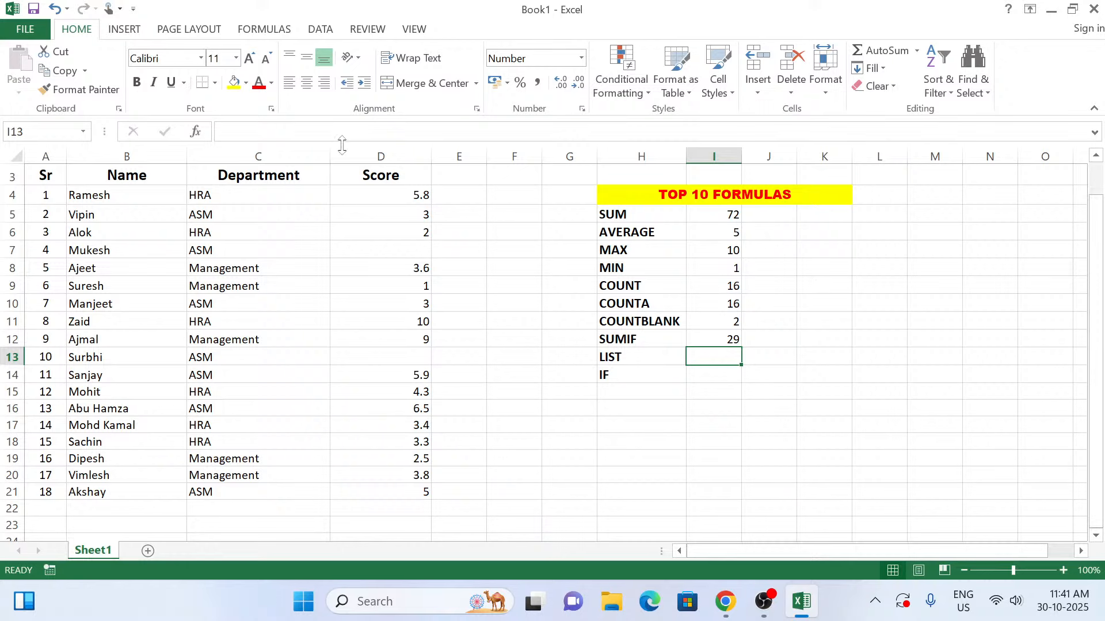
Add List data validation to I13 with source $C$4:$C$21
left_click(316, 31)
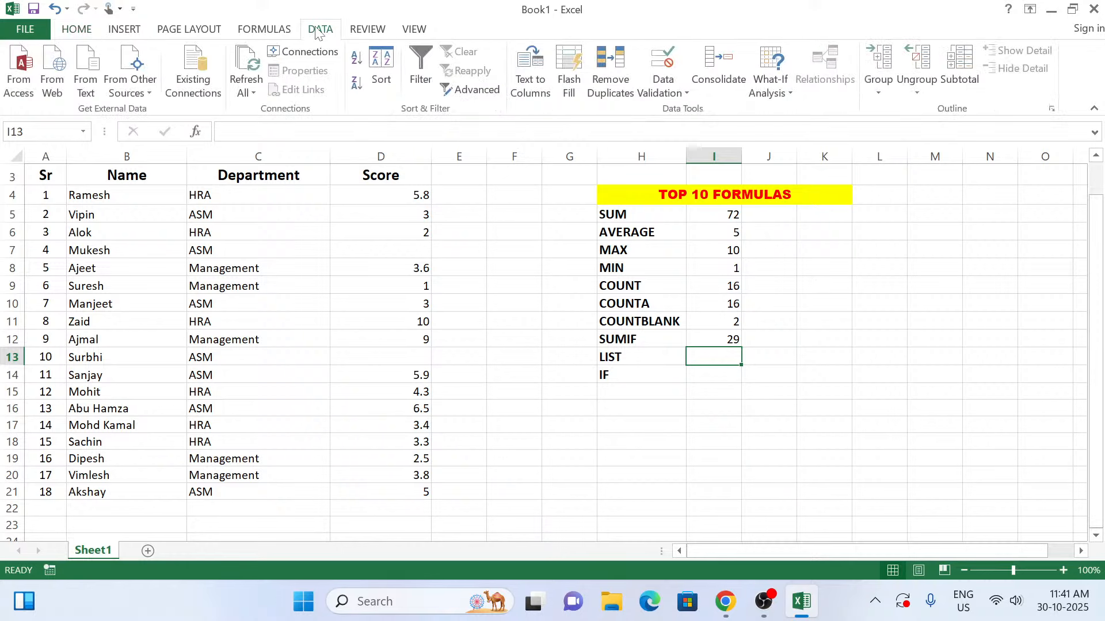
left_click(672, 62)
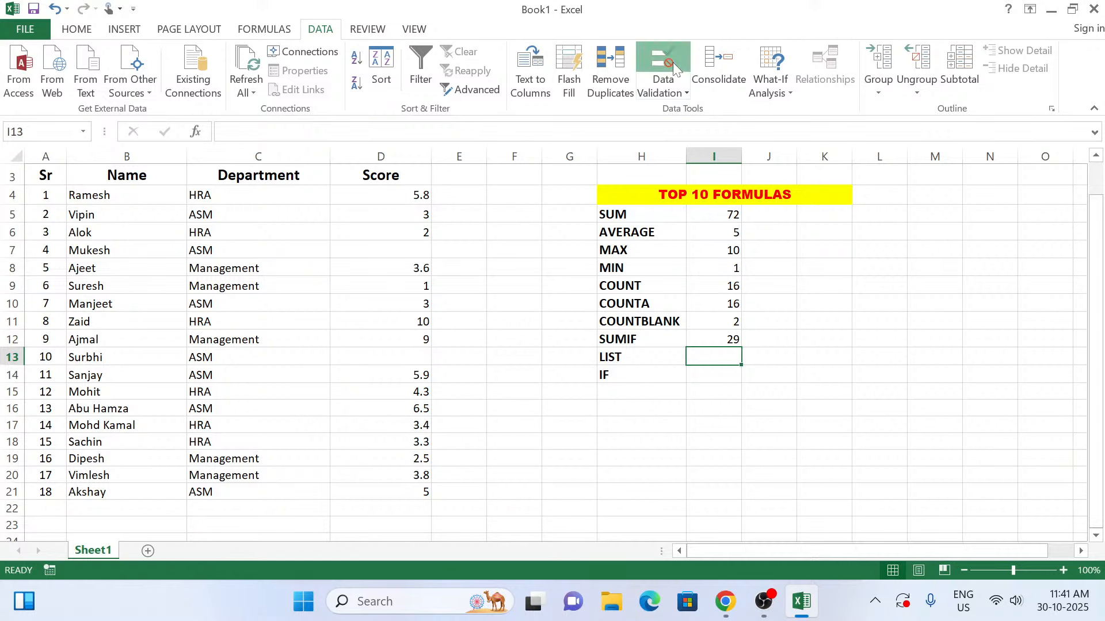
left_click(729, 315)
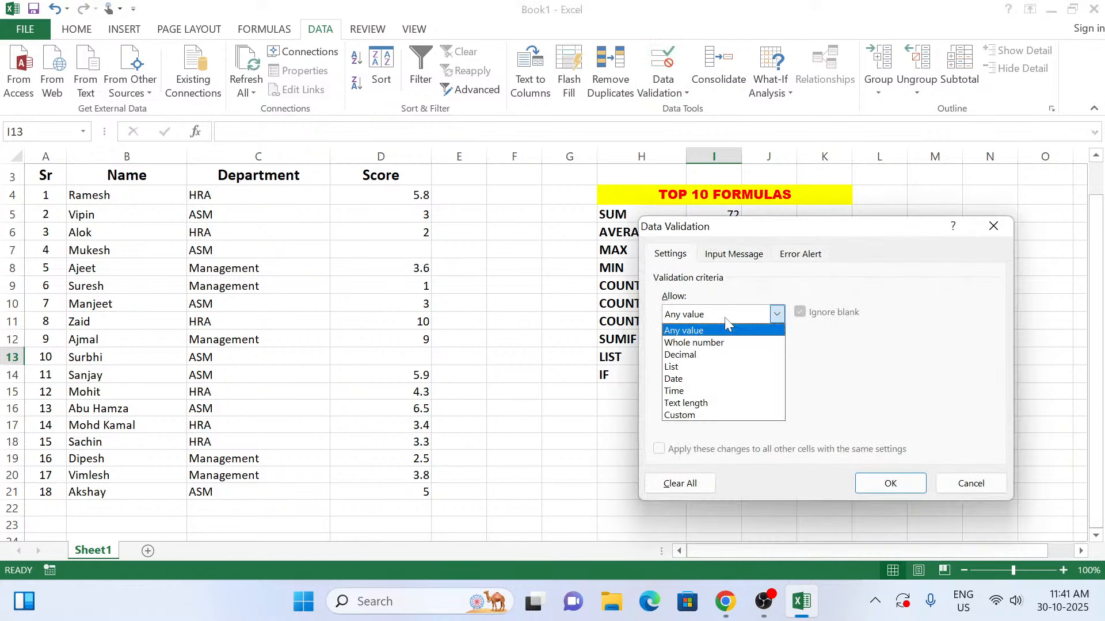
left_click(714, 367)
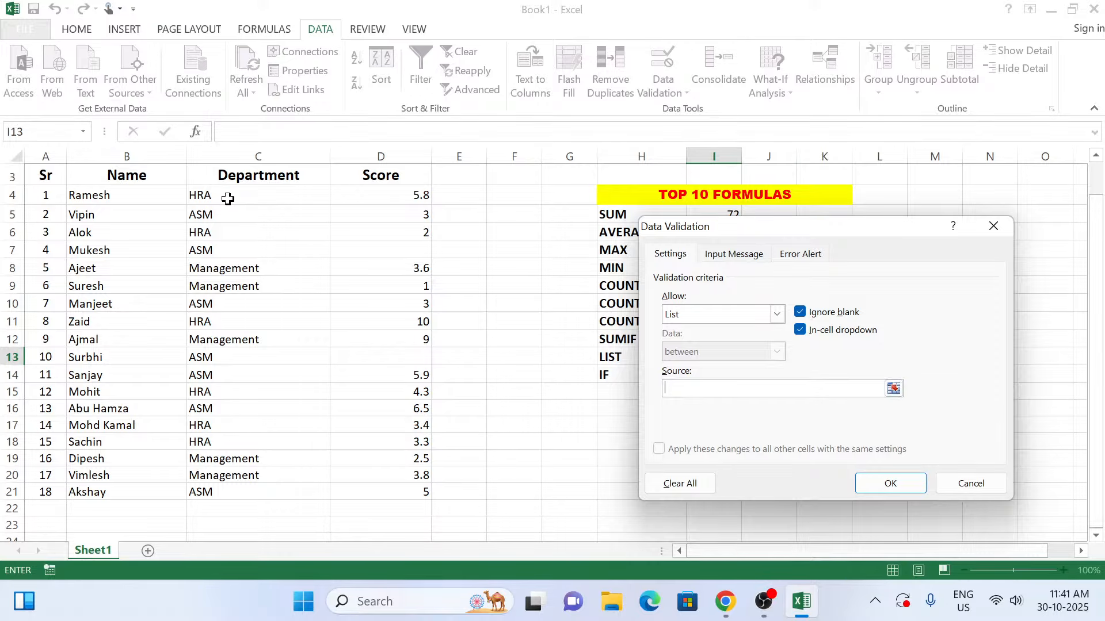
left_click_drag(227, 195, 229, 490)
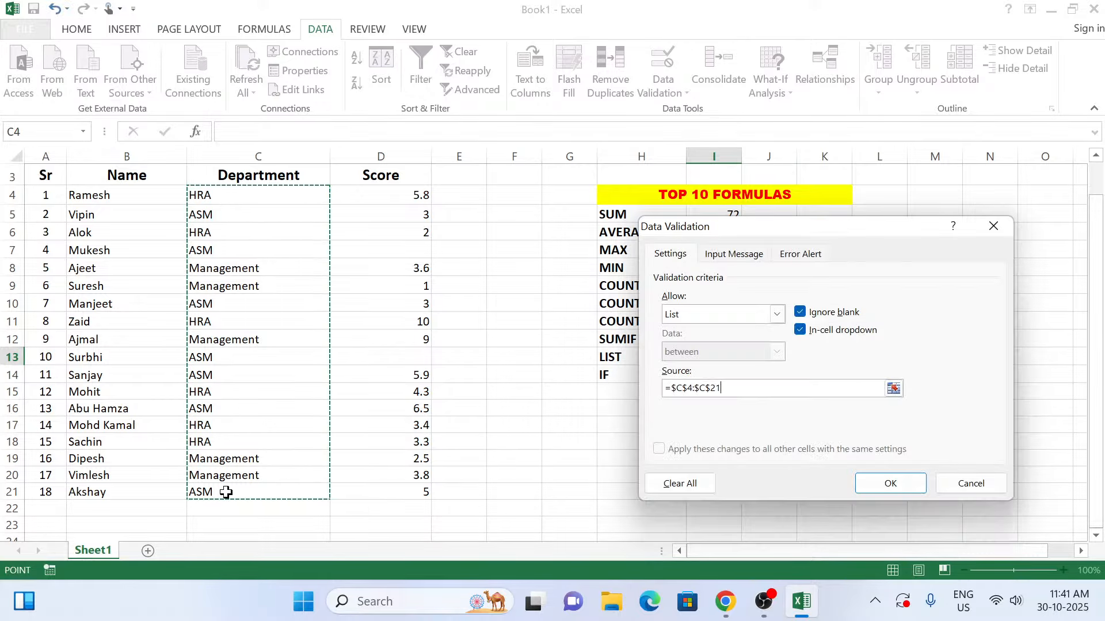
left_click(889, 483)
Choose HRA from I13's department dropdown
left_click(786, 423)
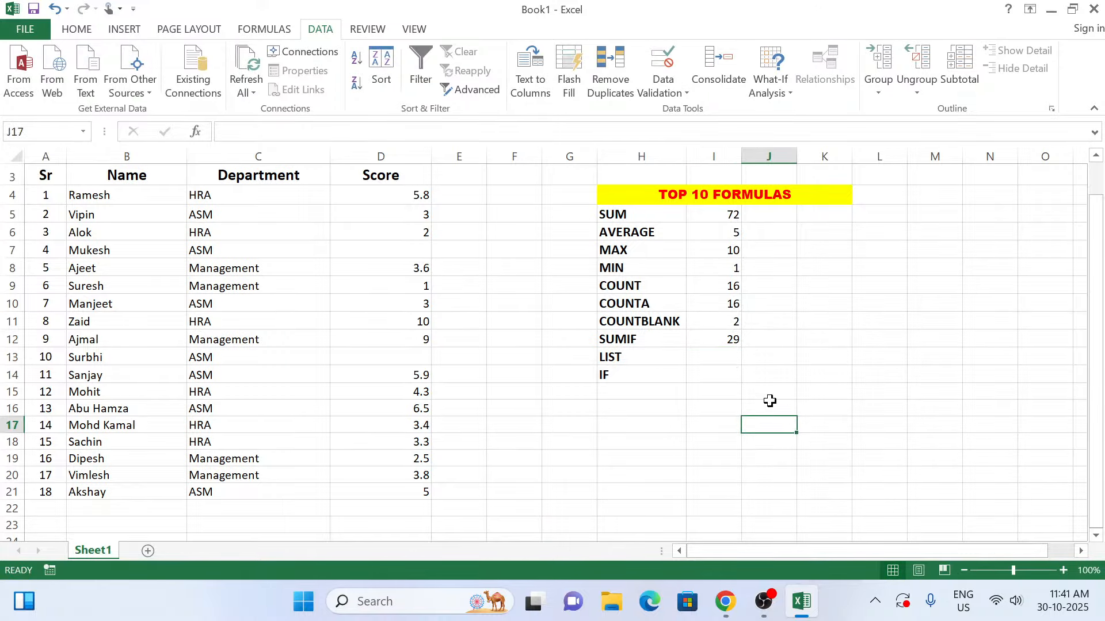
left_click(722, 353)
left_click(748, 357)
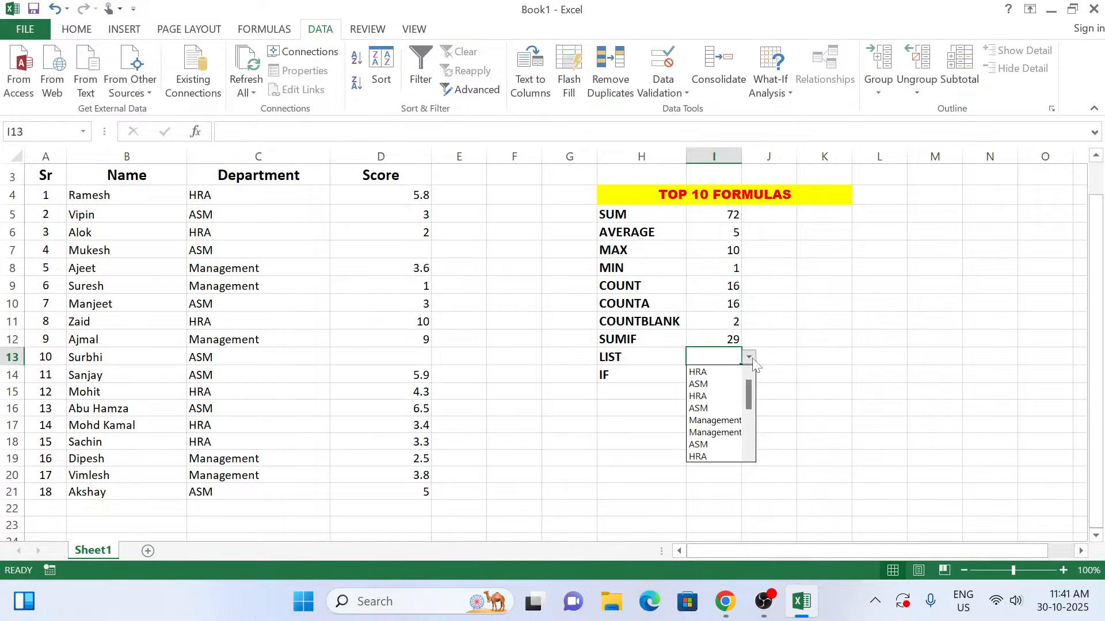
mouse_move(748, 392)
left_mouse_down()
mouse_move(749, 419)
mouse_move(748, 386)
left_mouse_up()
left_click(709, 373)
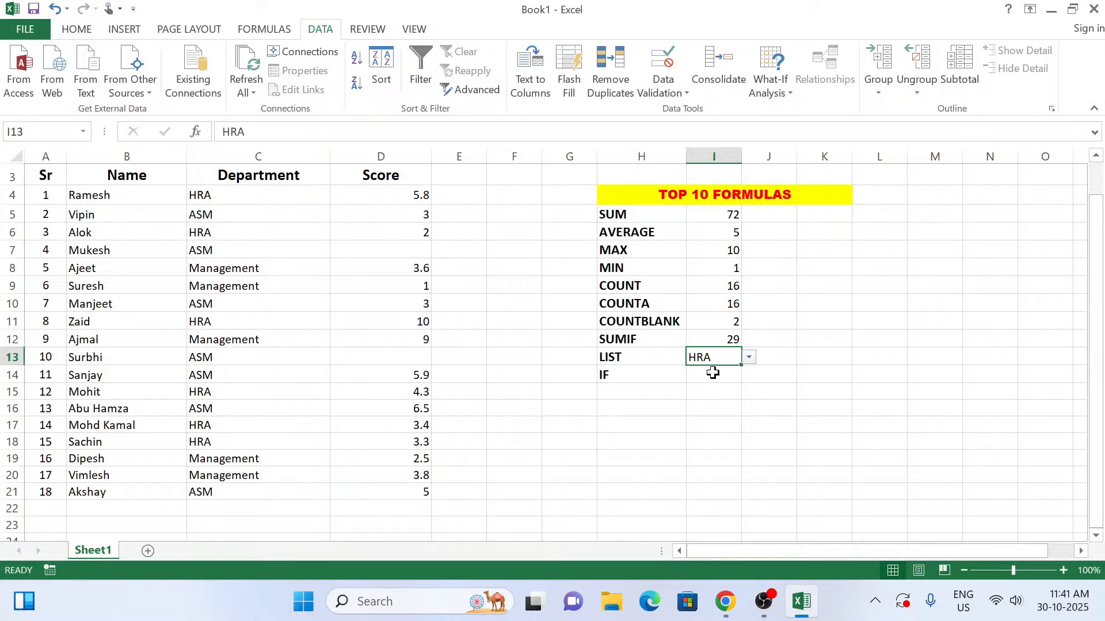
left_click(806, 374)
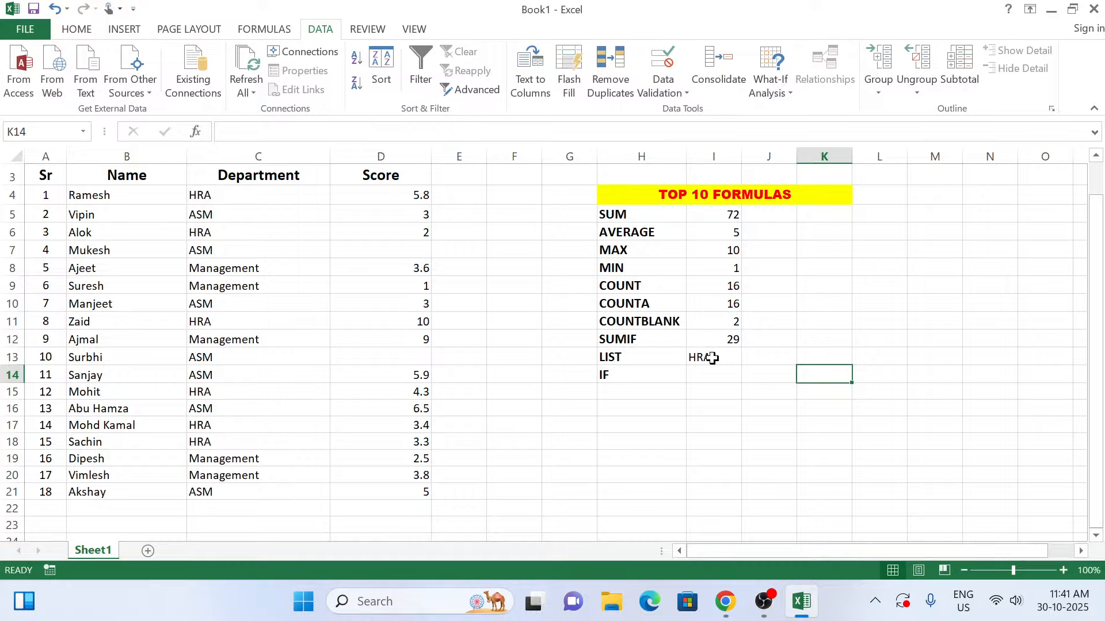
left_click(737, 362)
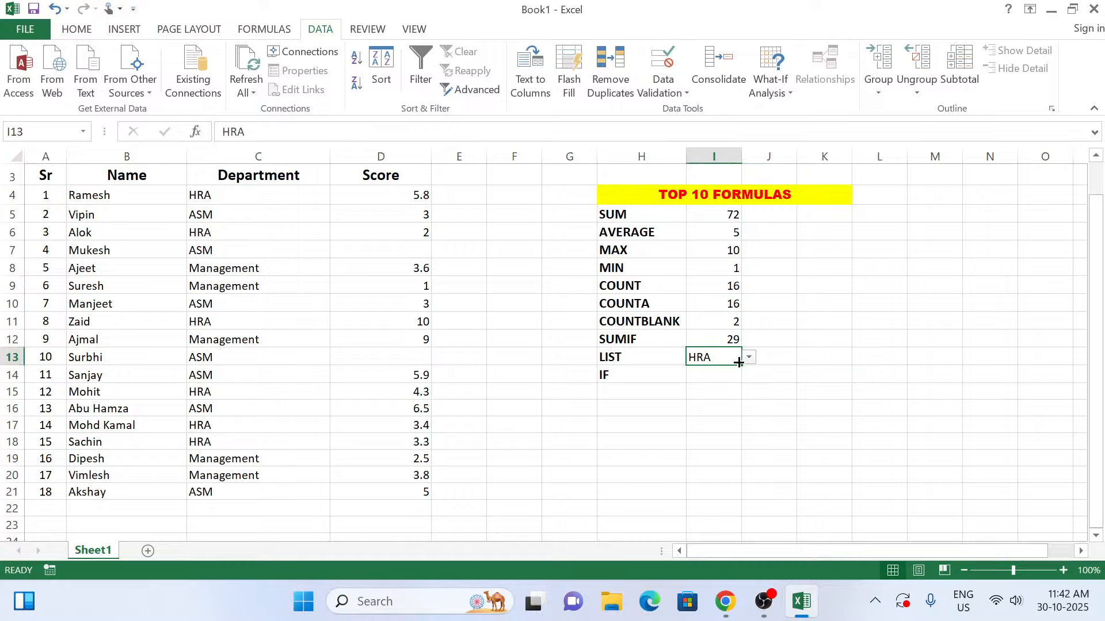
left_click(710, 377)
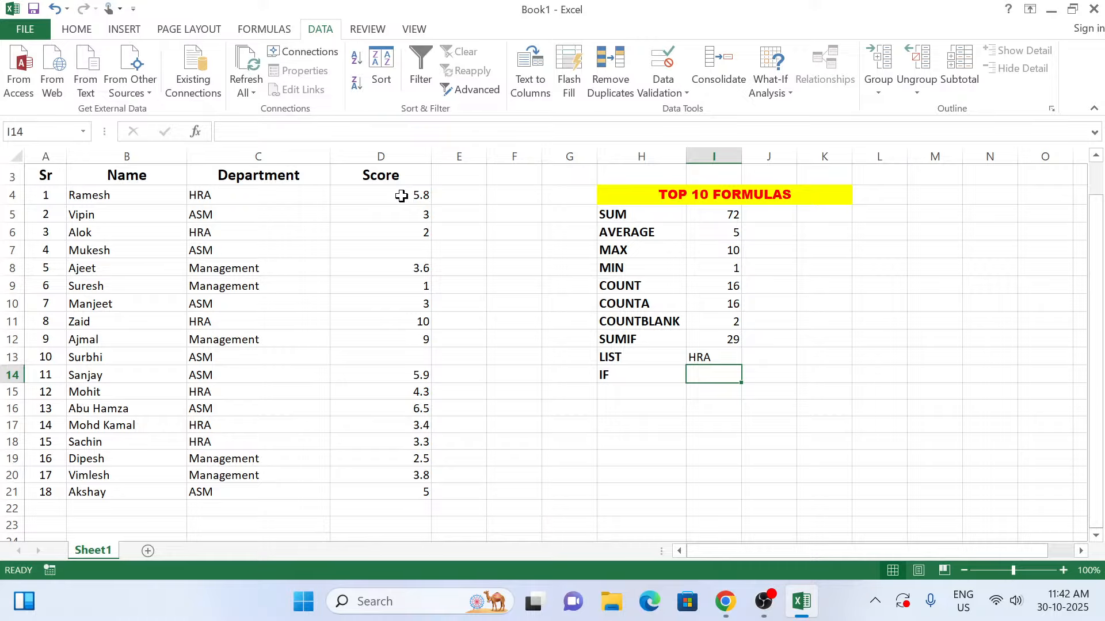
Select the scores D4:D21, then move to the empty IF result cell I14
left_click_drag(401, 196, 421, 293)
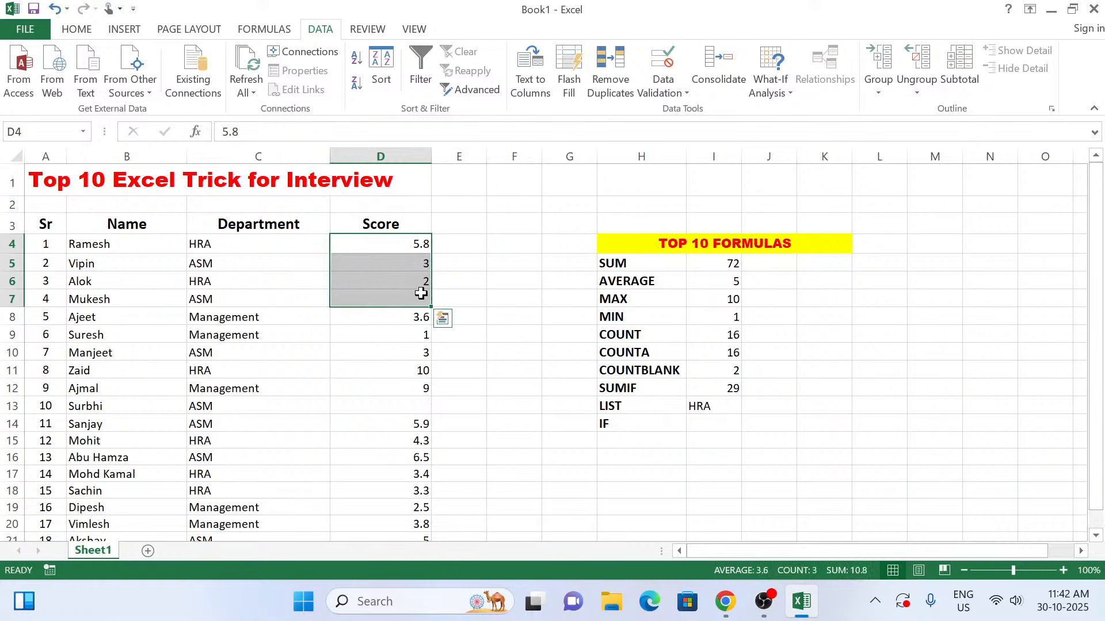
left_click(408, 249)
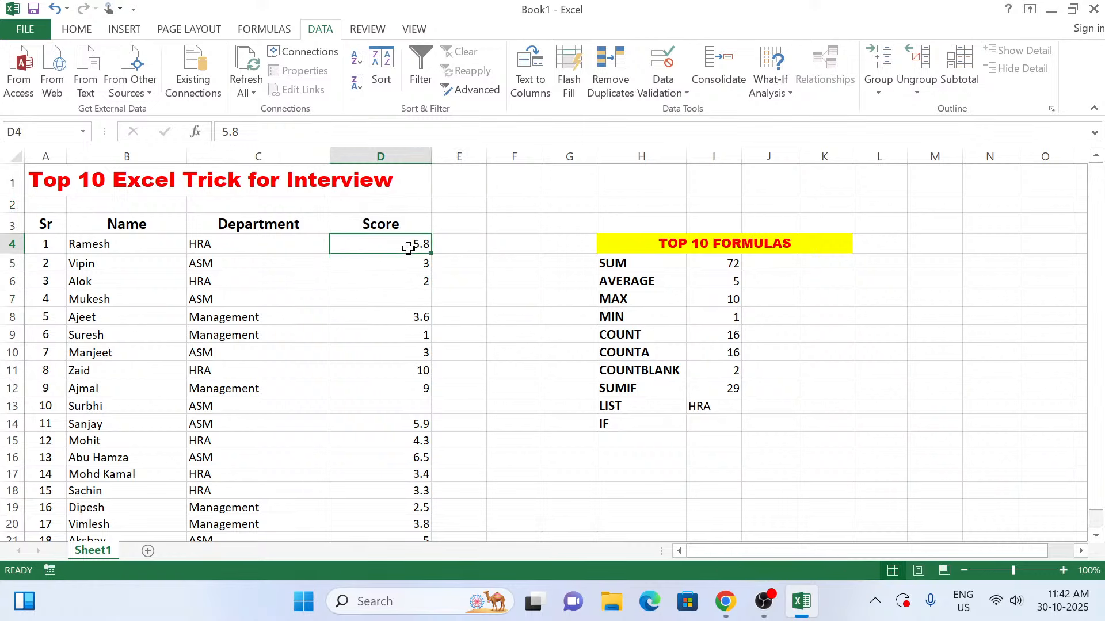
left_click_drag(409, 249, 422, 500)
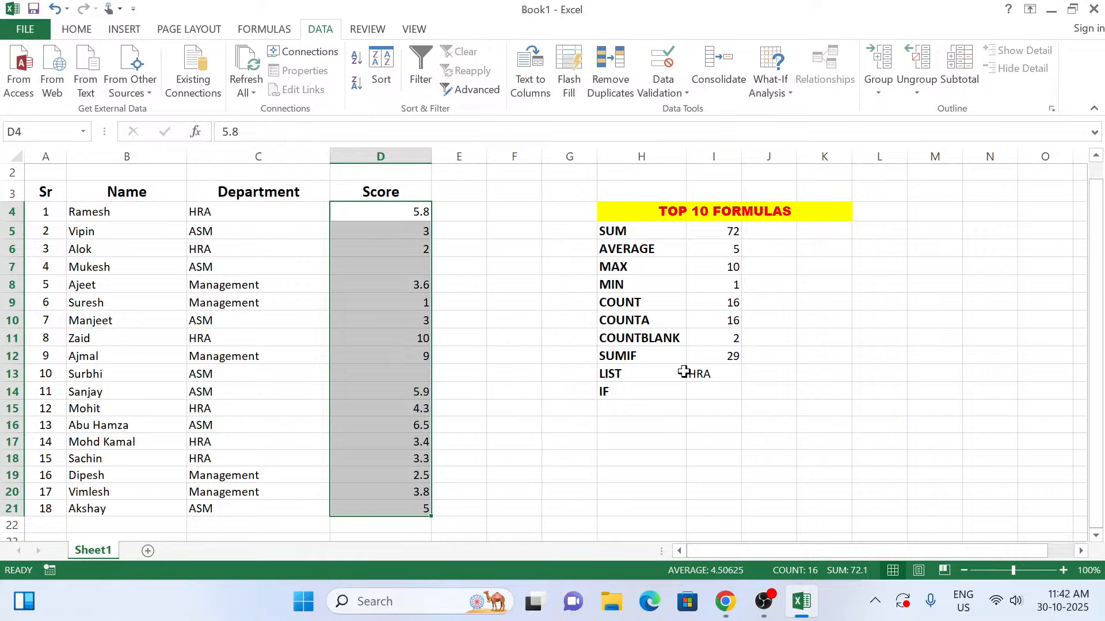
left_click(708, 391)
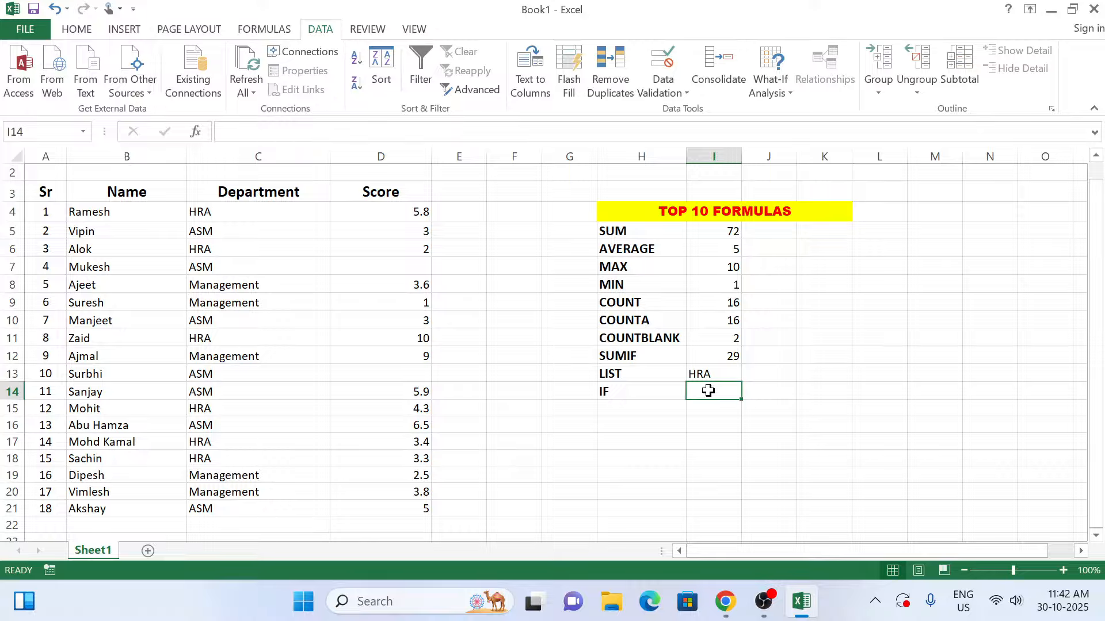
Begin the IF formula in I14 as =IF(D4>7,"PASS"
type("=IF")
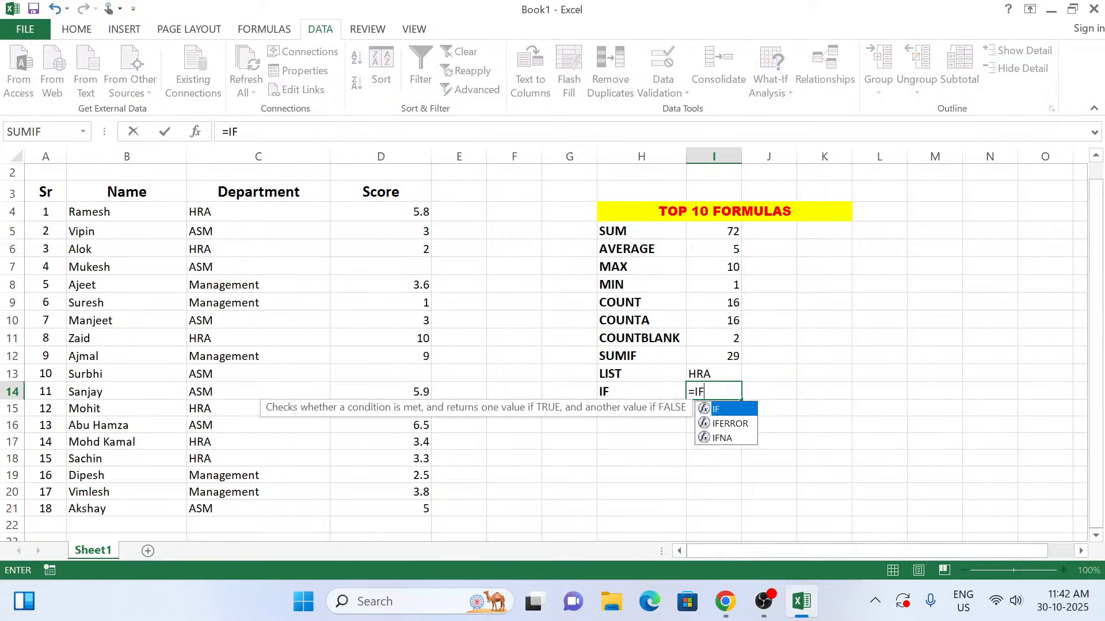
type("(")
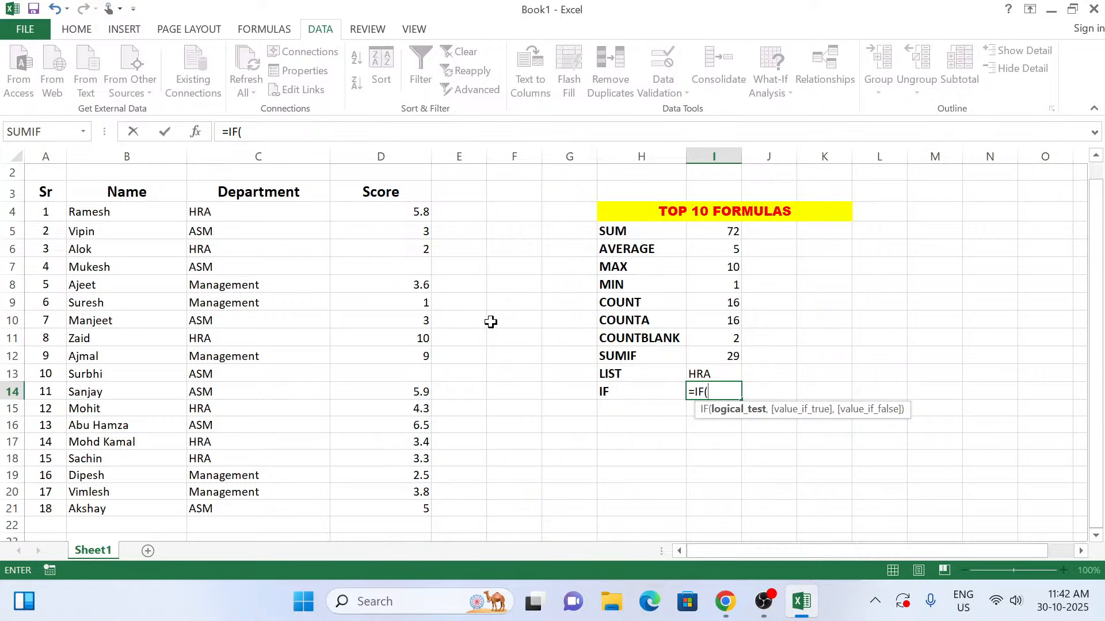
left_click(406, 212)
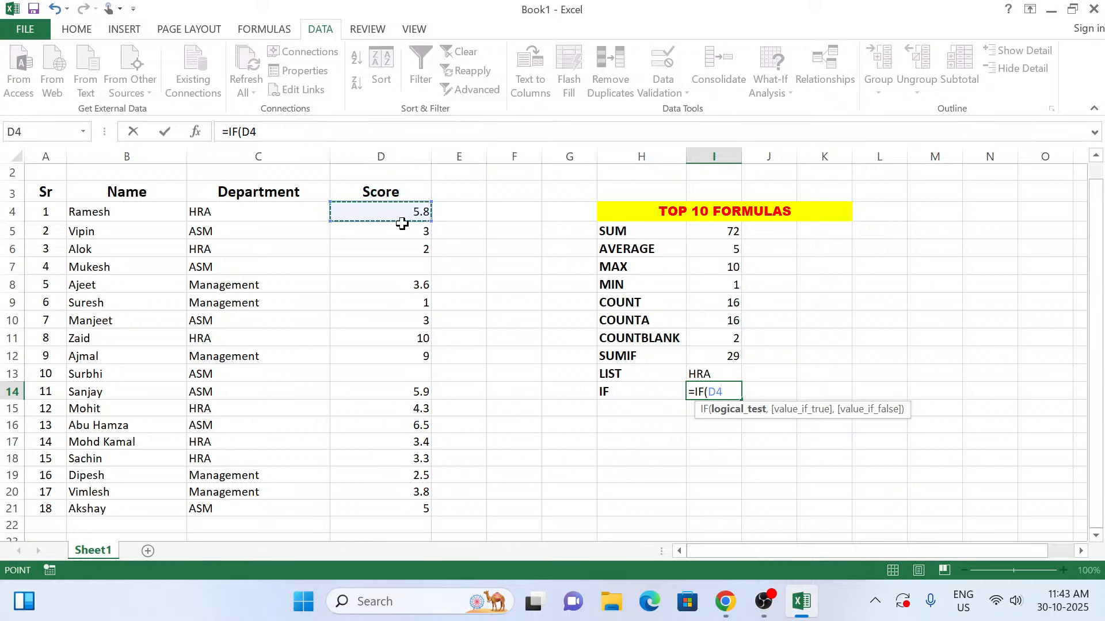
type(">")
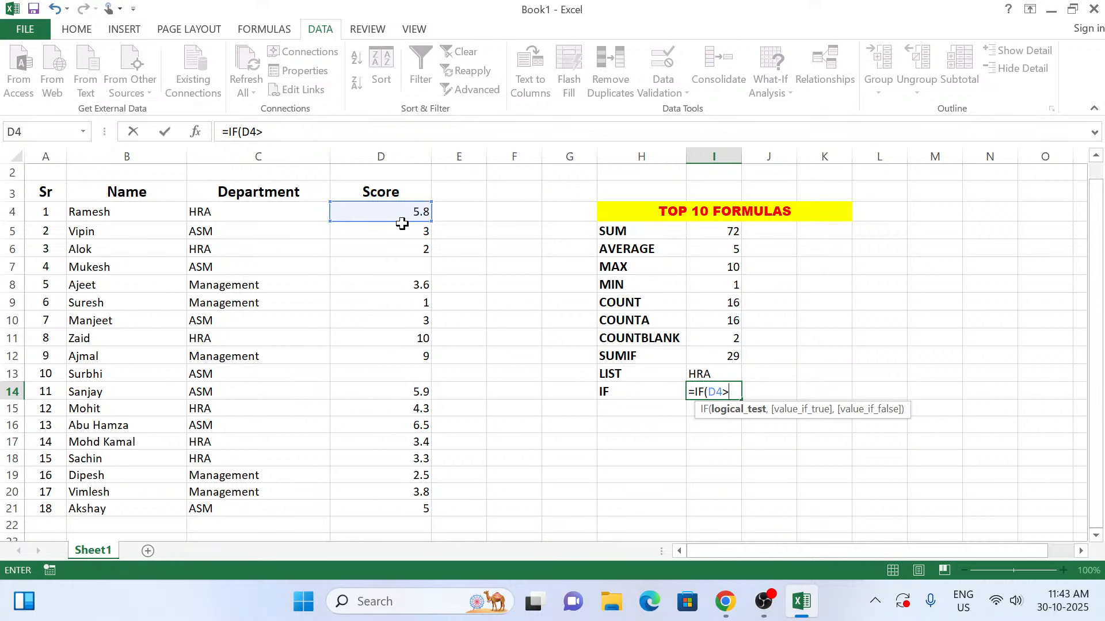
type("7")
type(",")
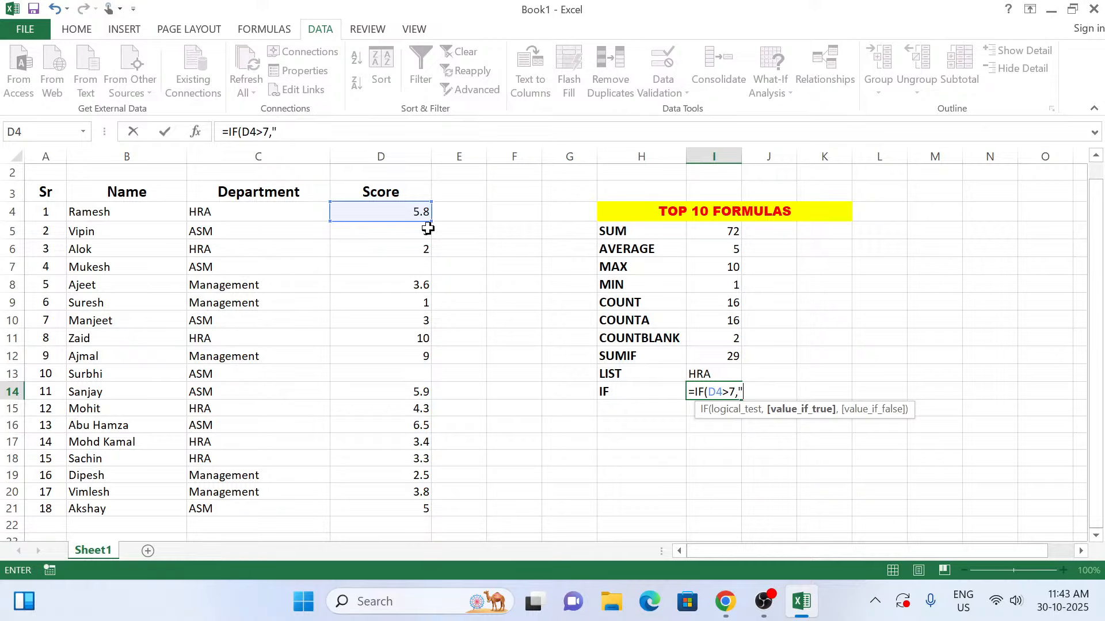
type("\"pASS")
key("BackSpace")
key("BackSpace")
key("BackSpace")
key("BackSpace")
type("p")
key("BackSpace")
type("PASS\"")
Complete =IF(D4>7,"PASS","FAIL") in I14, which returns FAIL for the 5.8 score
double_click(715, 392)
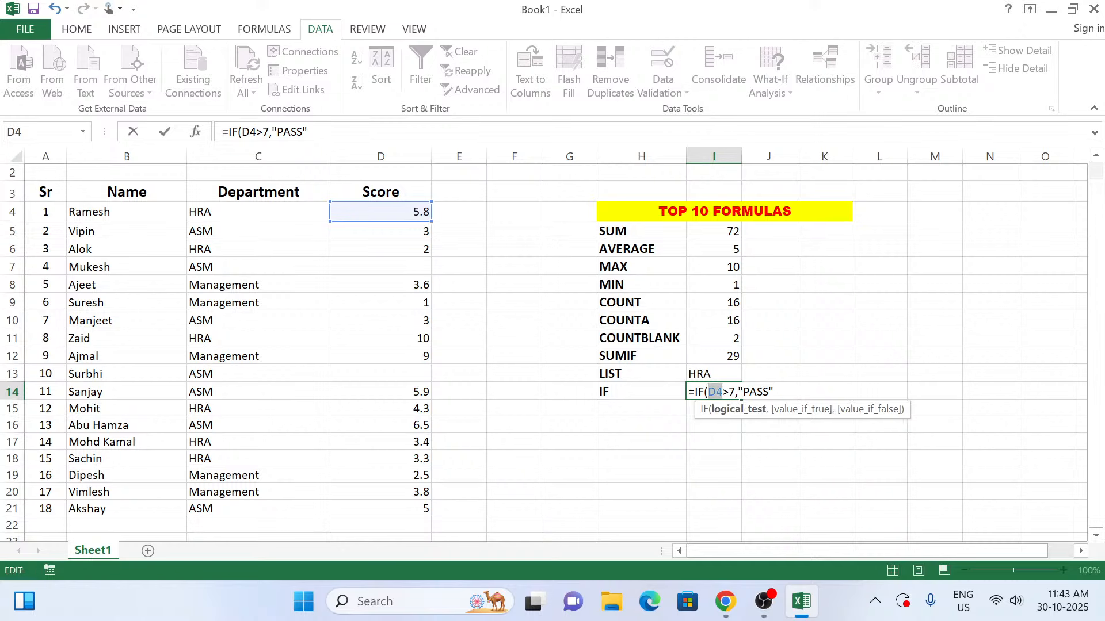
key("End")
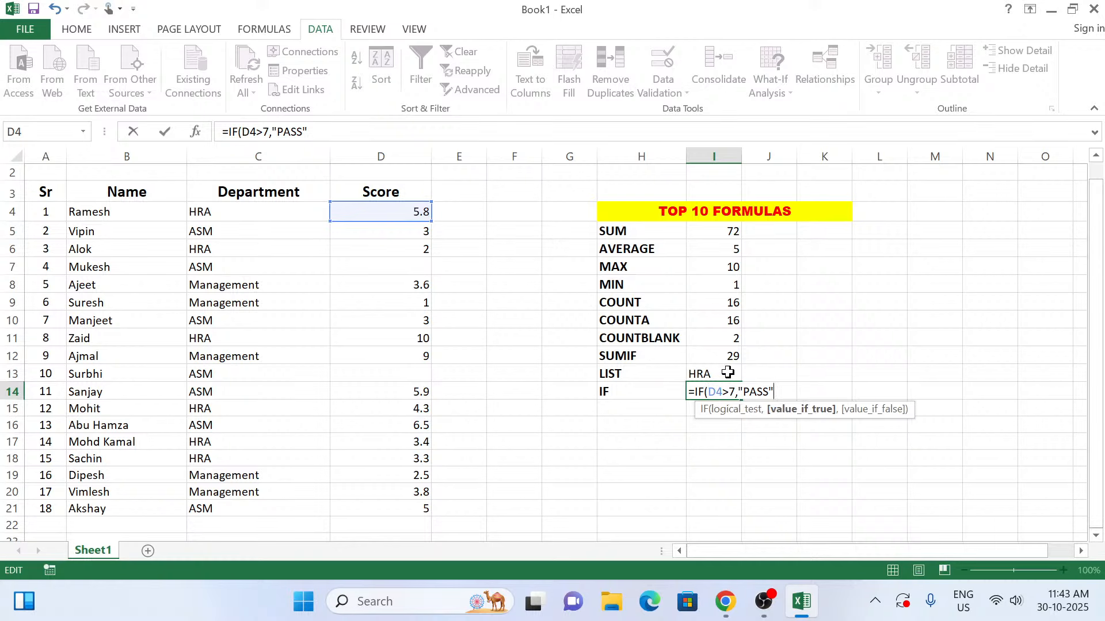
type(",")
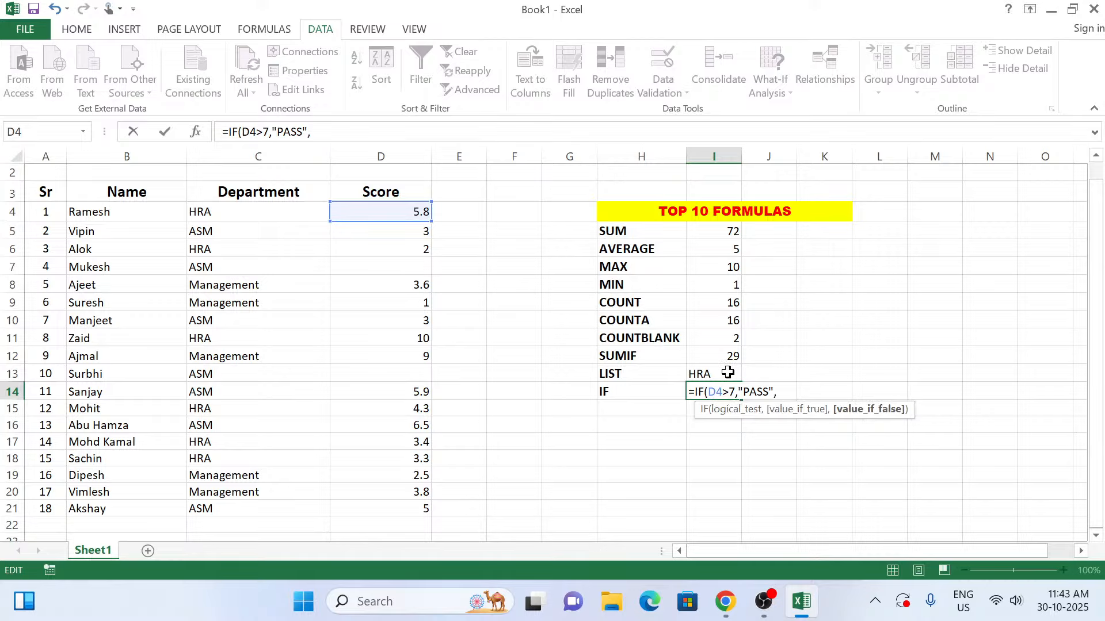
type("\"FAIL\")")
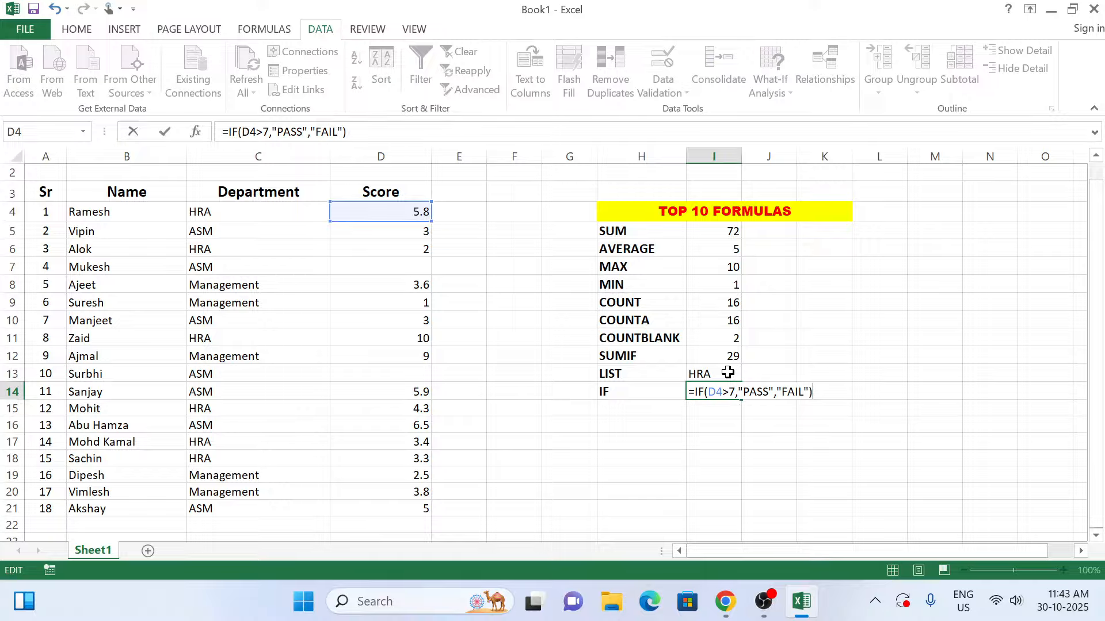
key("Return")
left_click(721, 390)
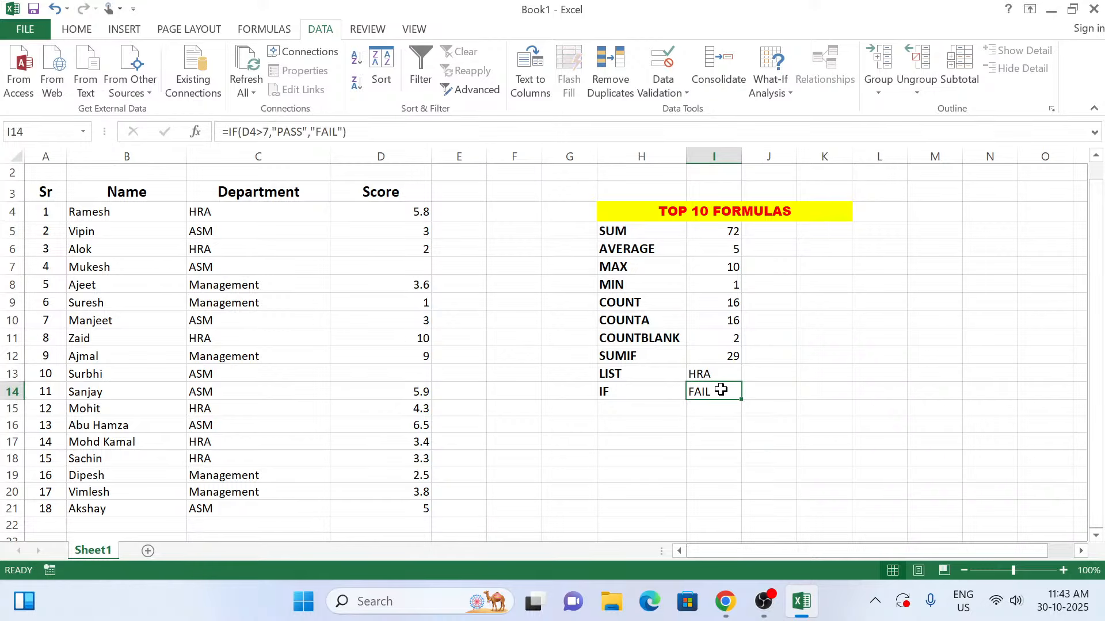
left_click(411, 214)
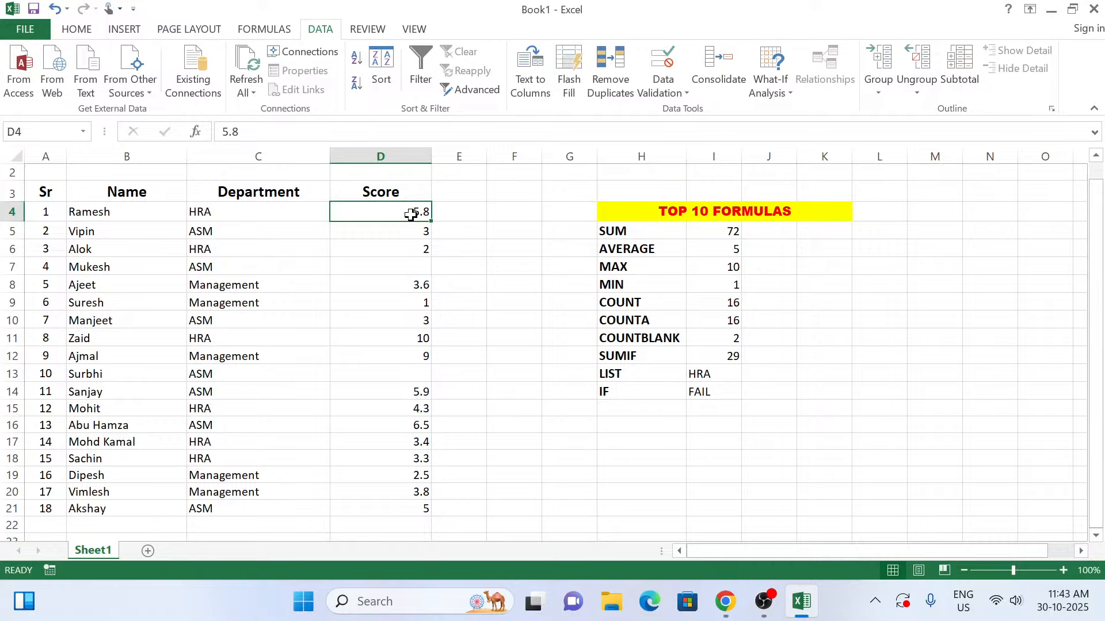
Enter 8 as D4's score and confirm I14 now shows PASS
type("8")
key("Return")
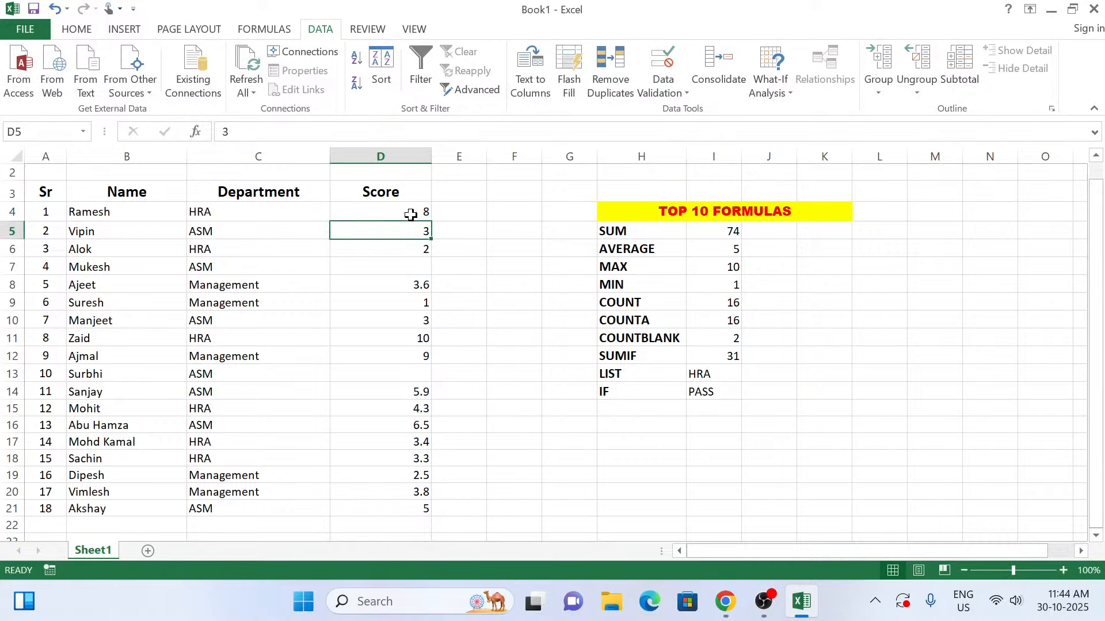
left_click(716, 393)
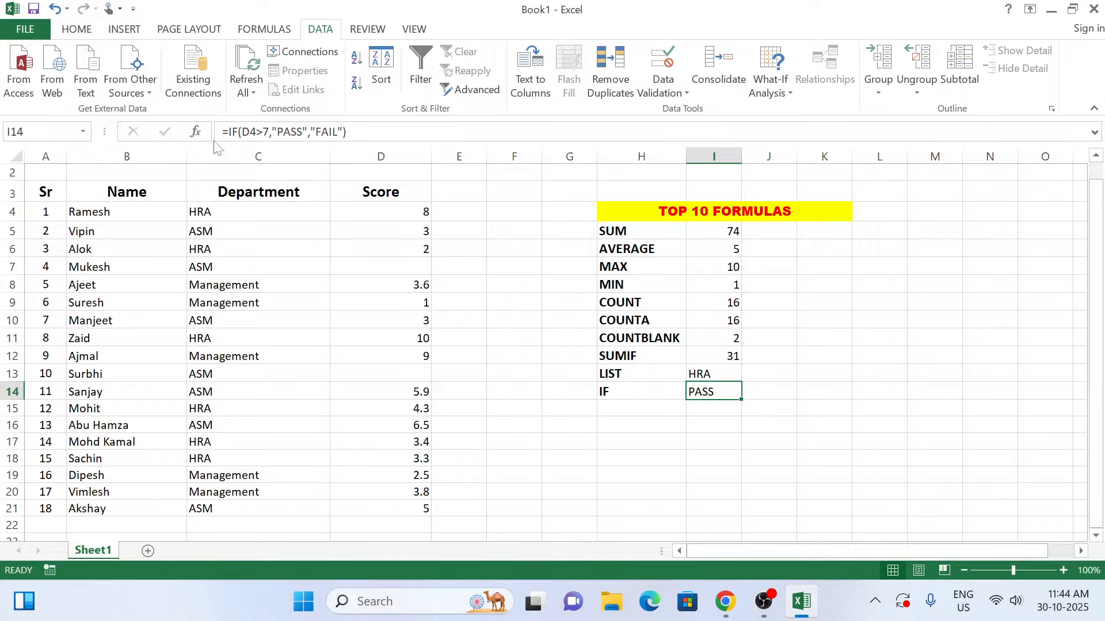
left_click(195, 132)
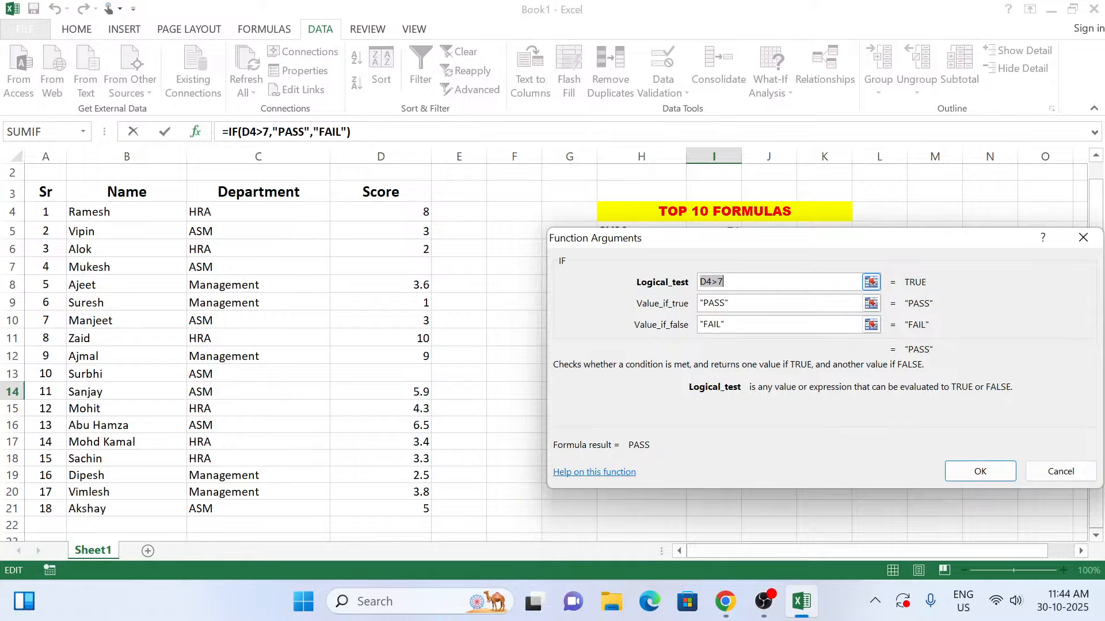
left_click(851, 282)
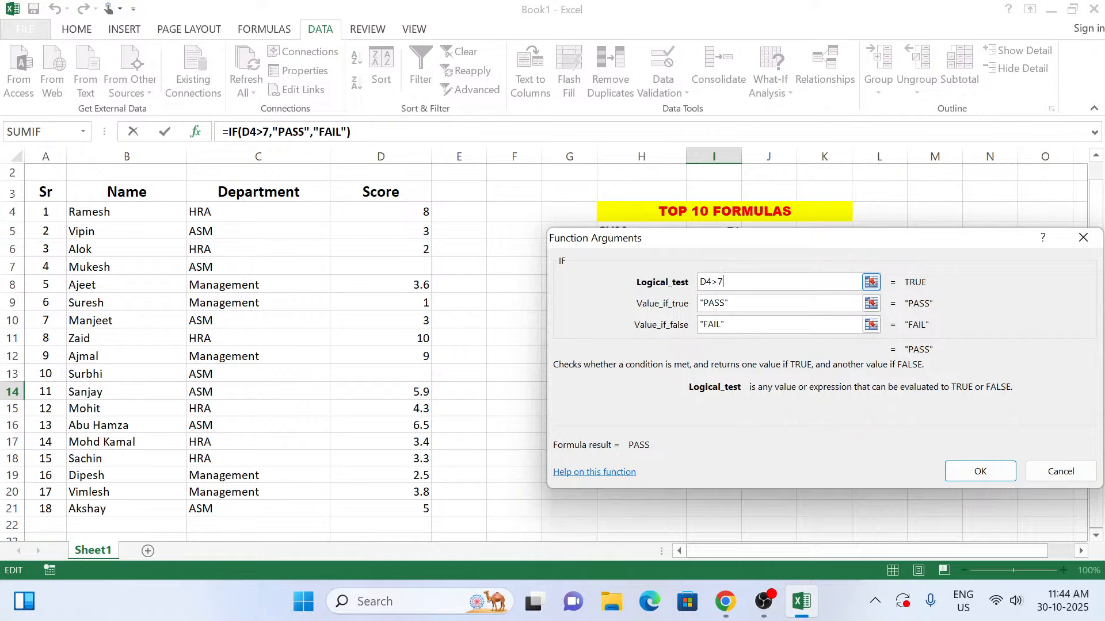
left_click(1057, 469)
left_click(657, 423)
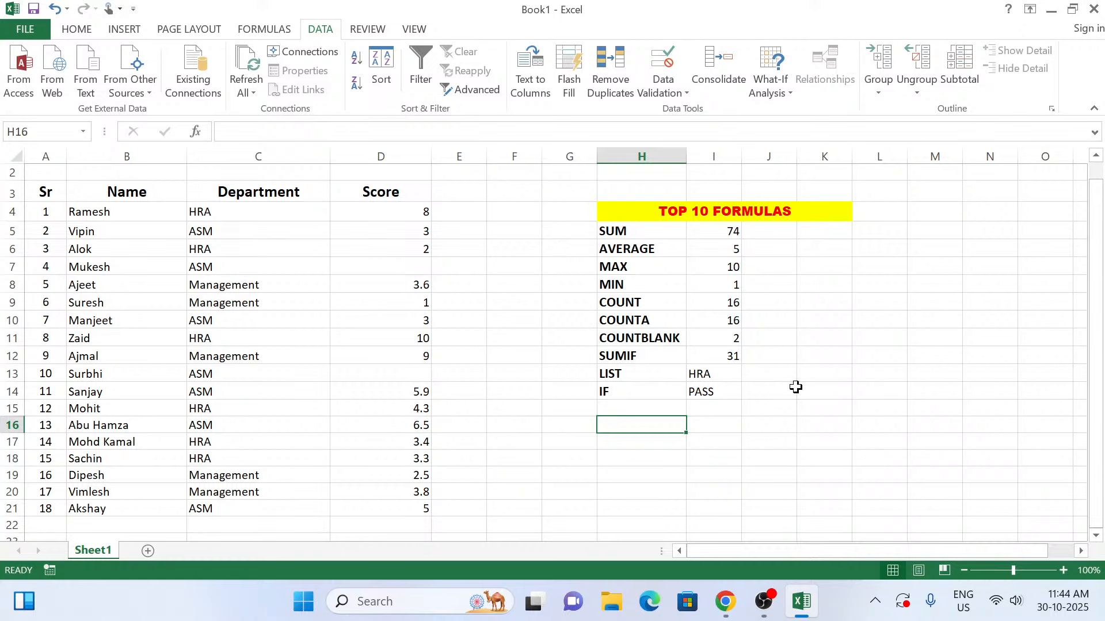
Turn on Show Formulas in the Formula Auditing group of FORMULAS
left_click(72, 29)
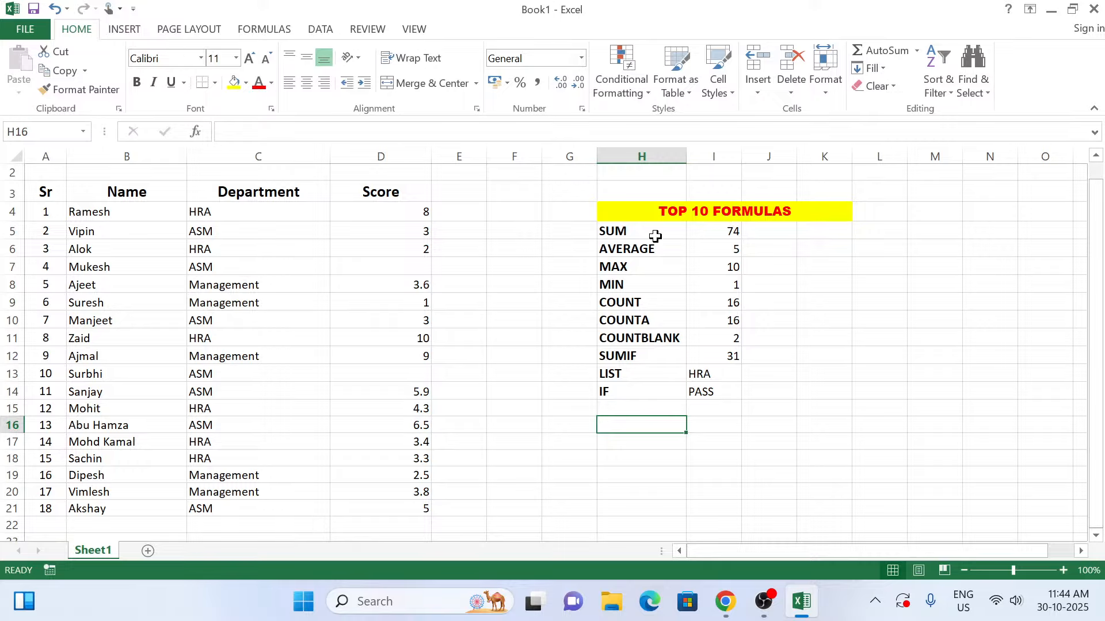
left_click(256, 33)
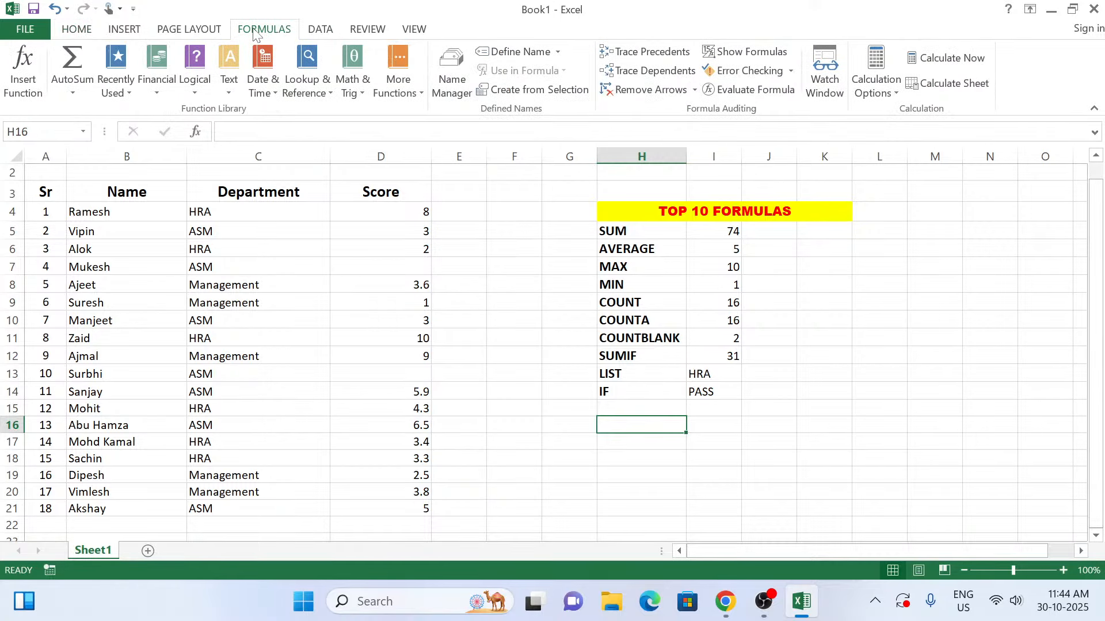
left_click(776, 56)
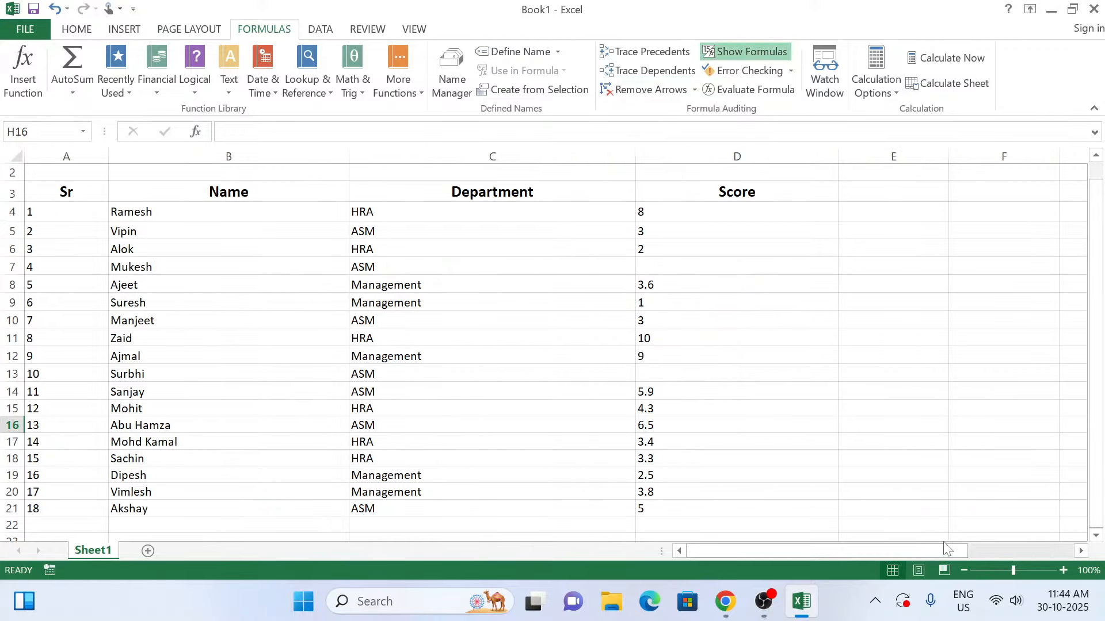
Scroll right and widen column I so formulas from =SUM(D4:D22) to the IF formula read fully
left_click_drag(946, 549, 1102, 533)
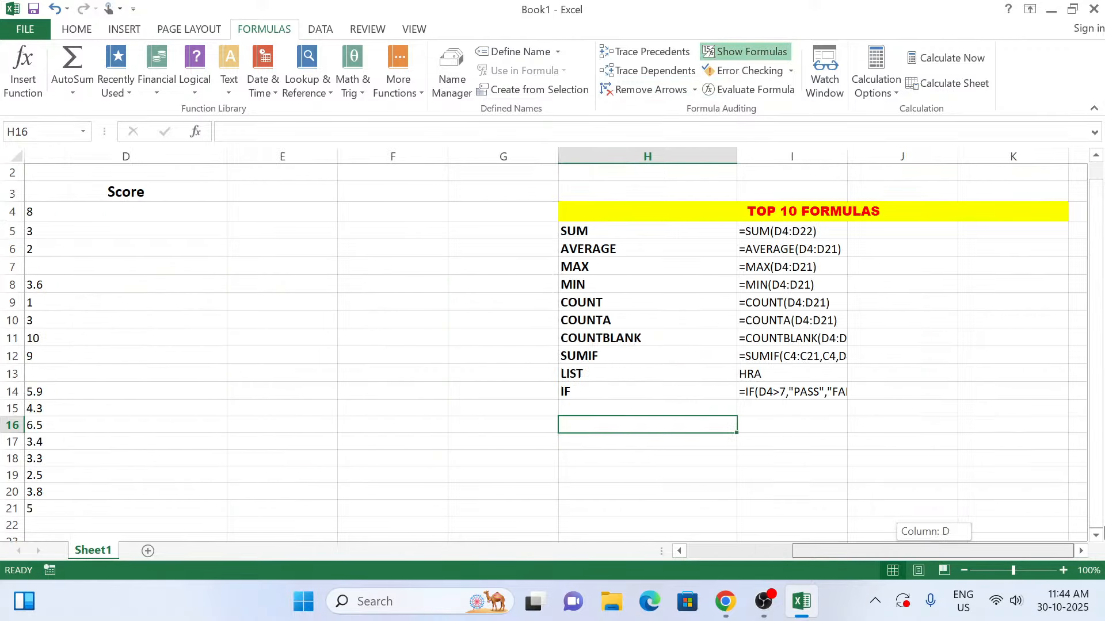
left_click_drag(848, 157, 901, 161)
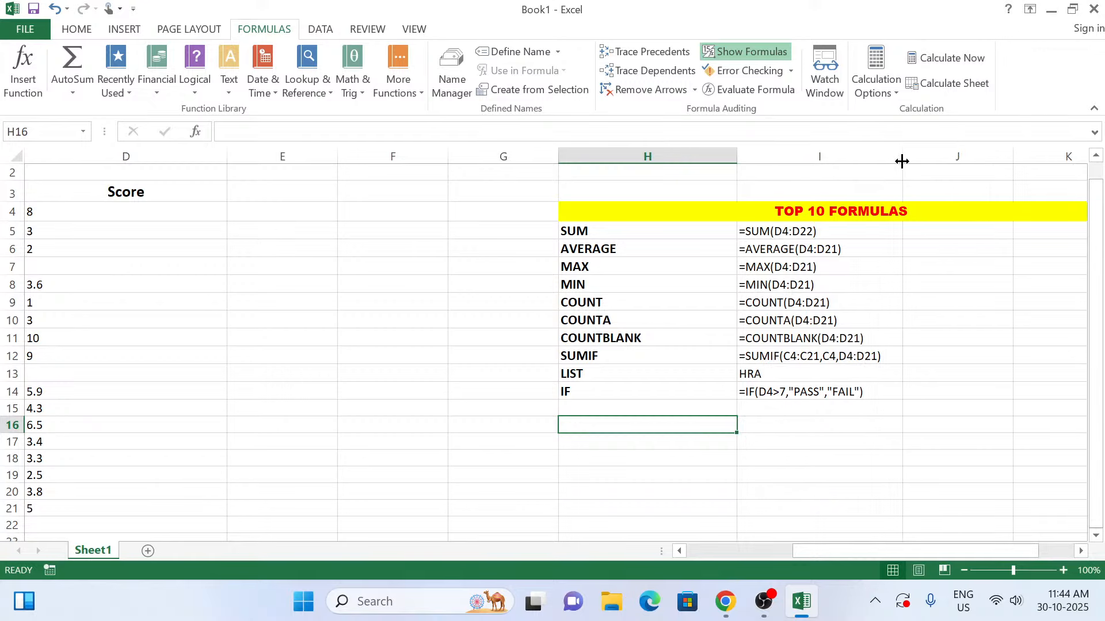
left_click(881, 436)
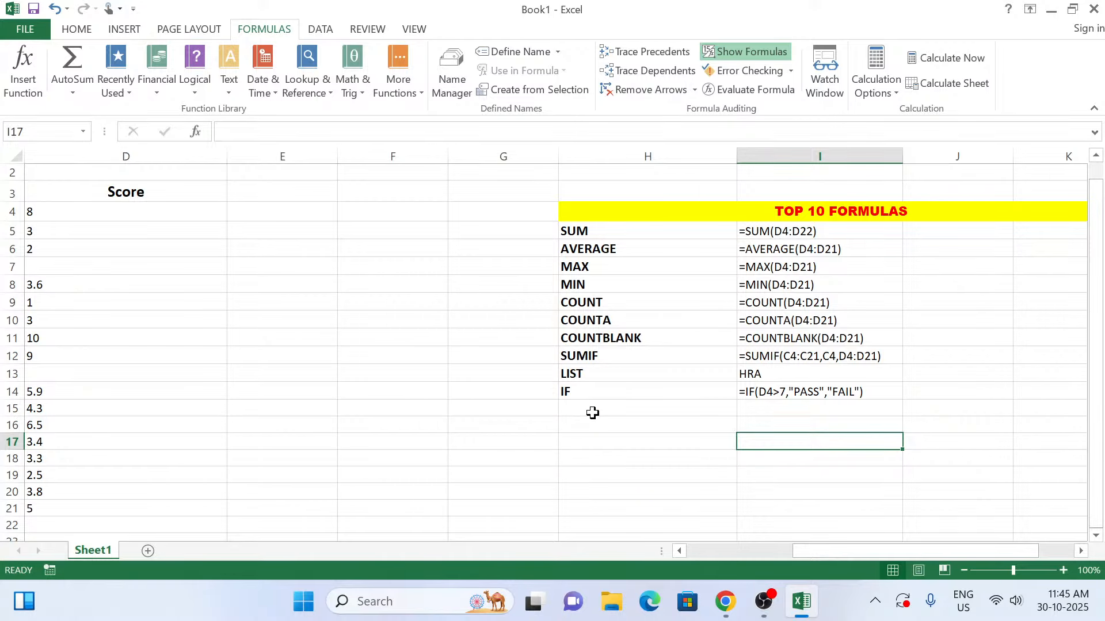
left_click(594, 414)
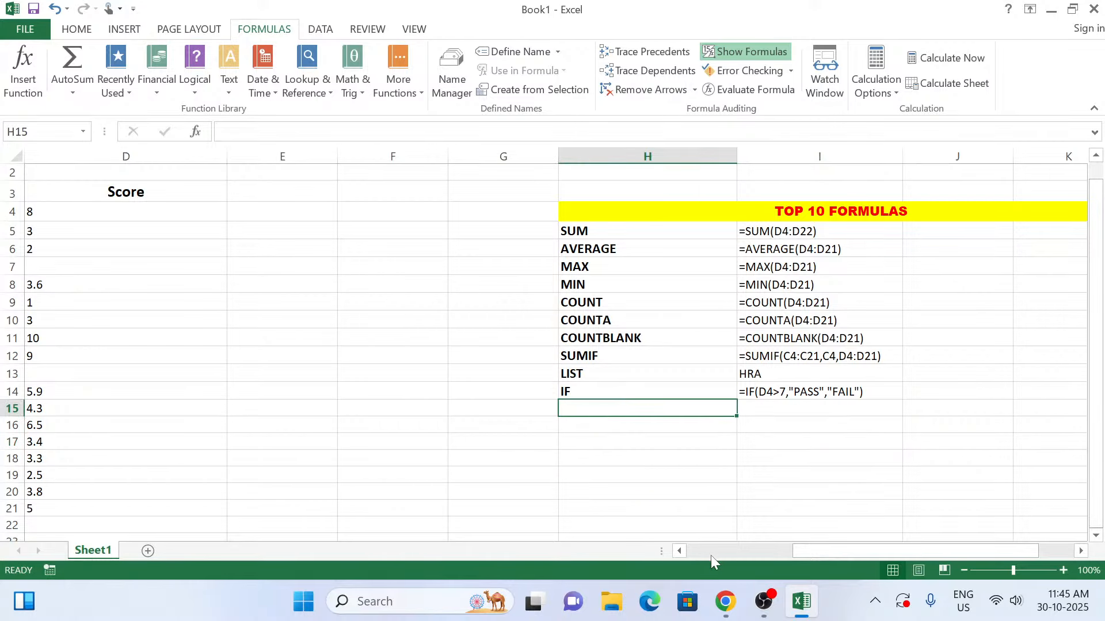